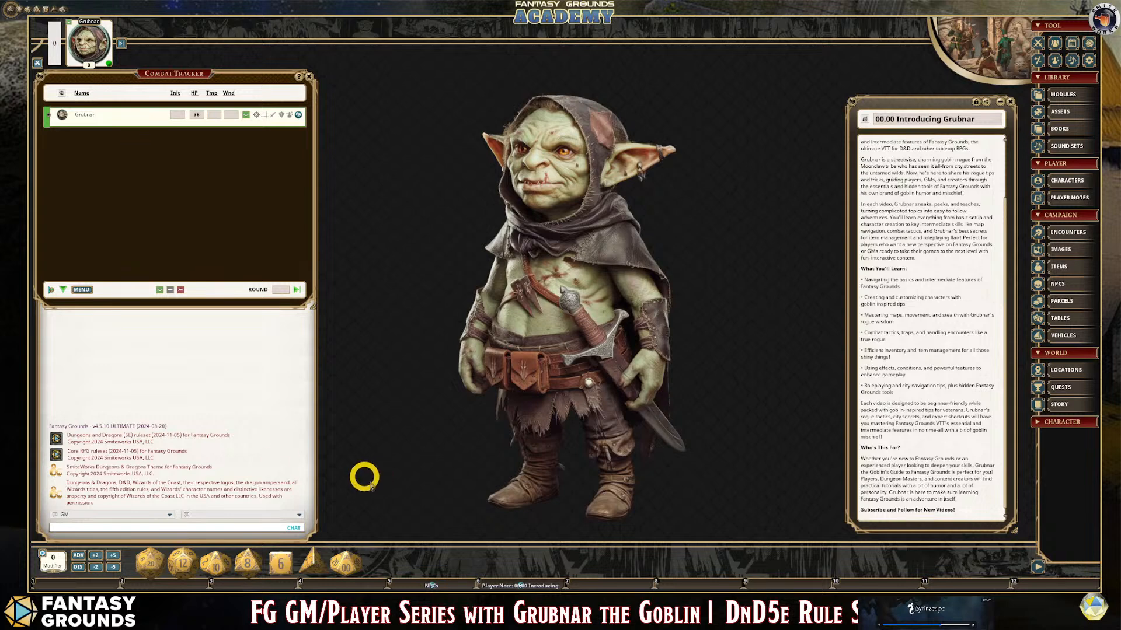
mouse_move(414, 613)
left_click(415, 577)
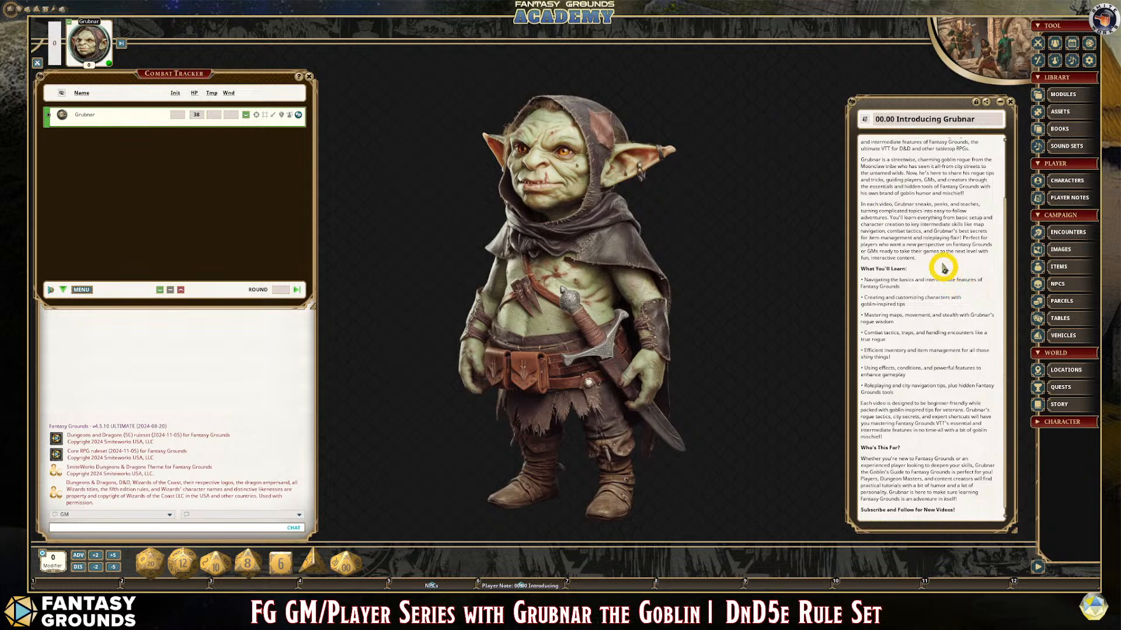
left_click_drag(1005, 217, 998, 170)
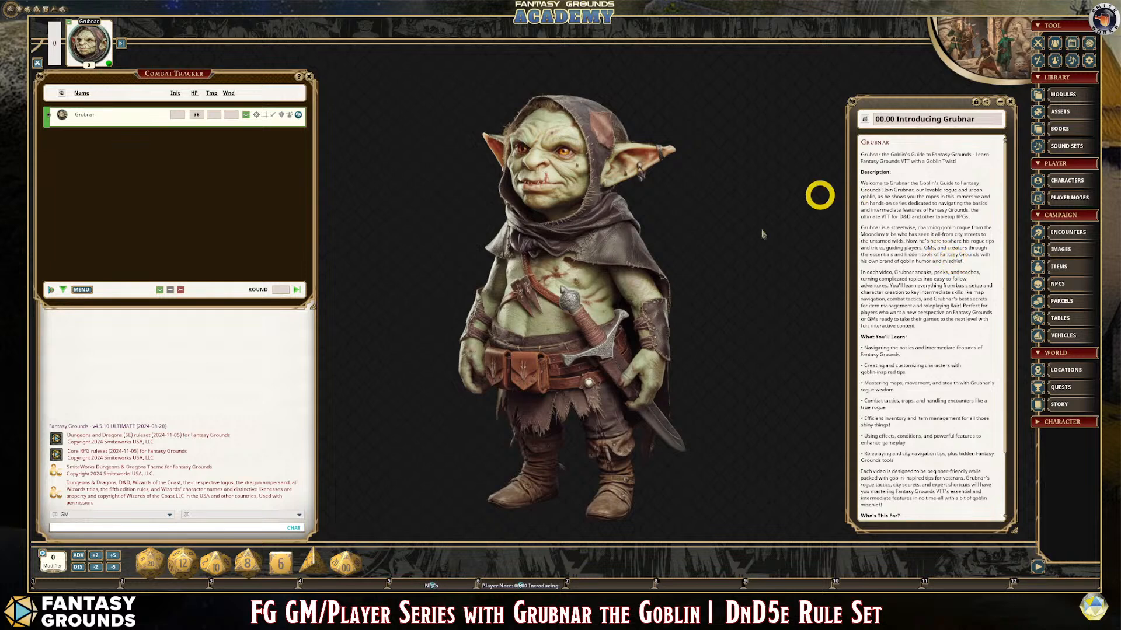
left_click(304, 526)
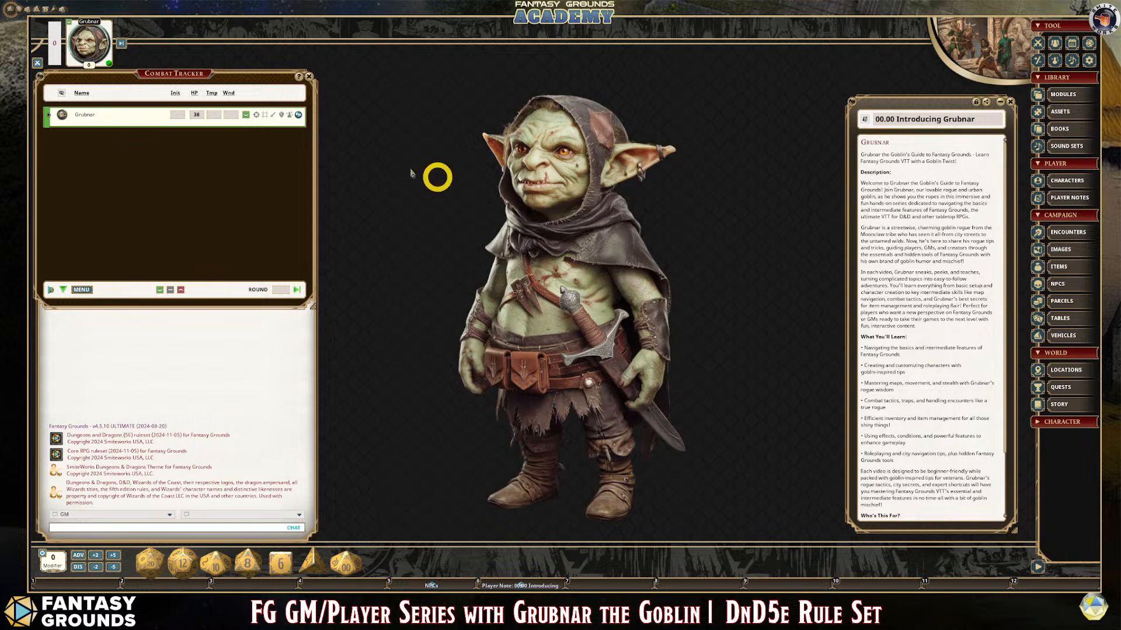
- Open Grubnar's character sheet from the combat tracker and review its main, skills, abilities, inventory, notes, log and actions pages
left_click(299, 115)
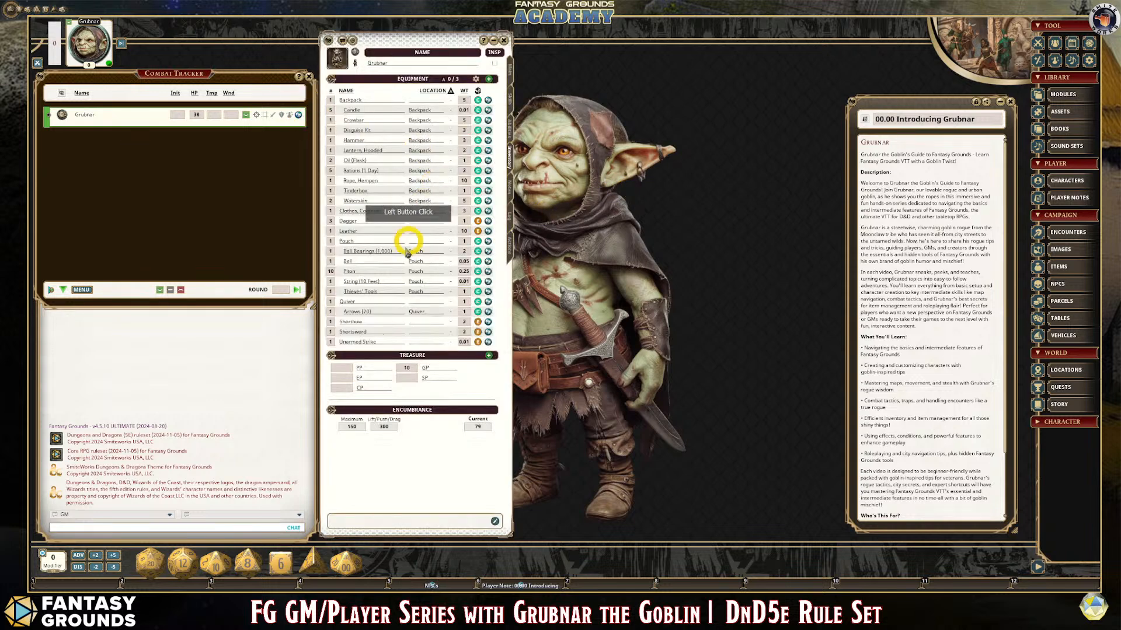
left_click(509, 70)
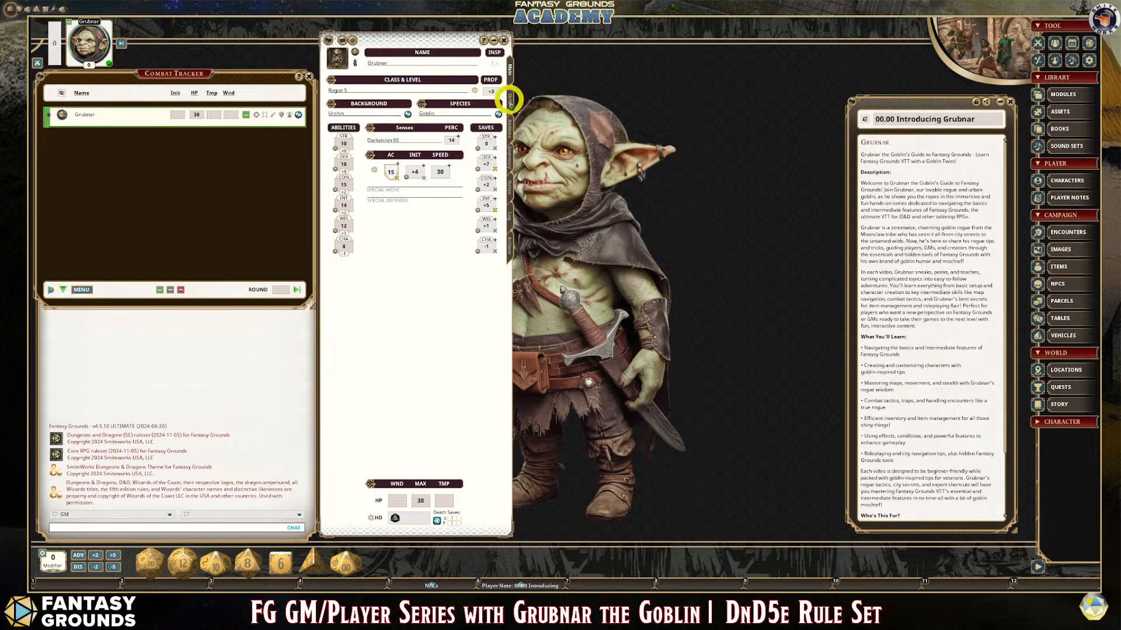
left_click(510, 98)
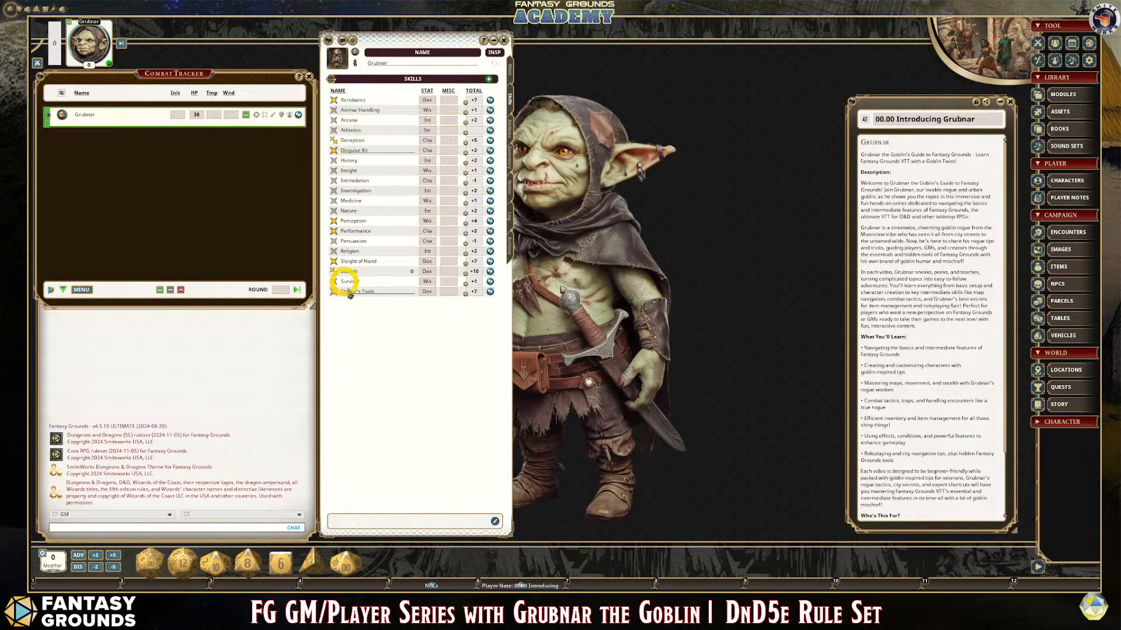
left_click(509, 123)
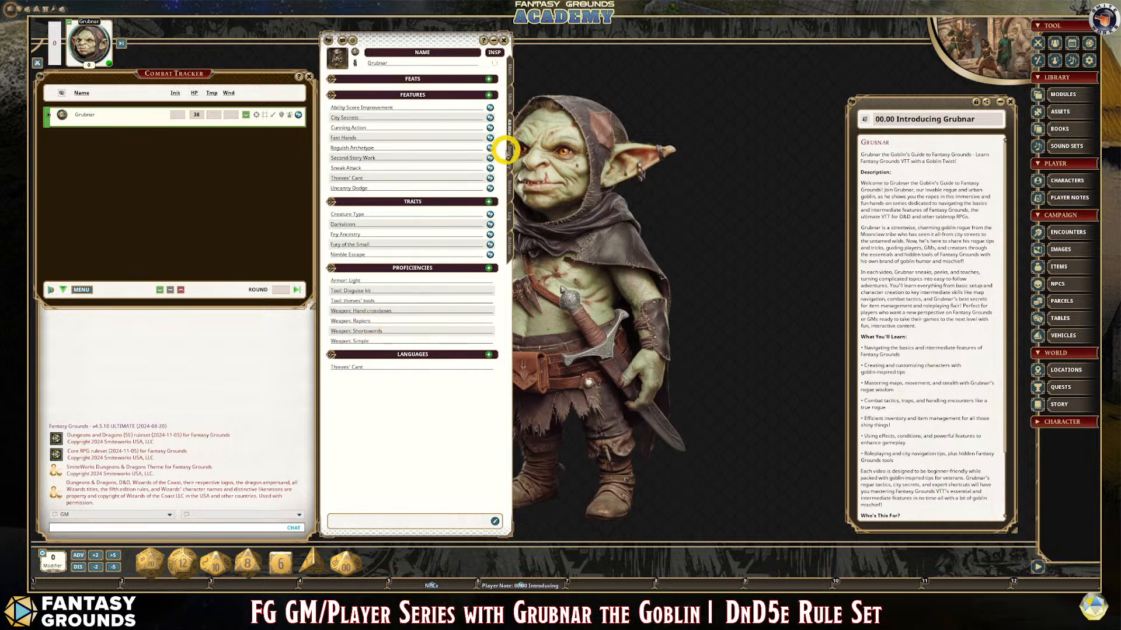
left_click(508, 150)
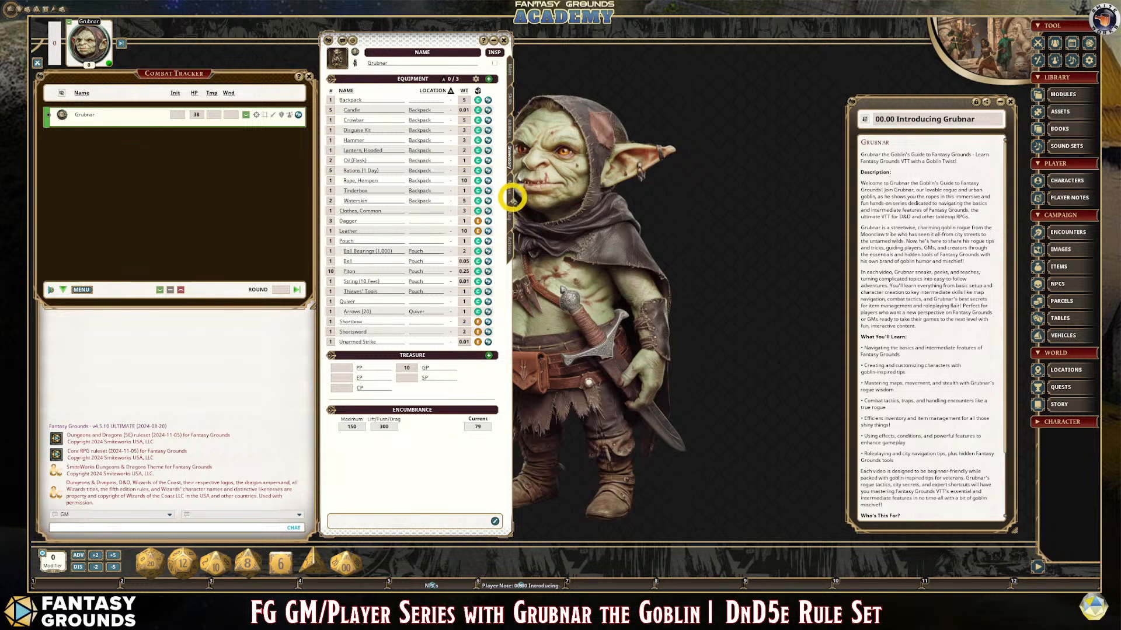
left_click(511, 192)
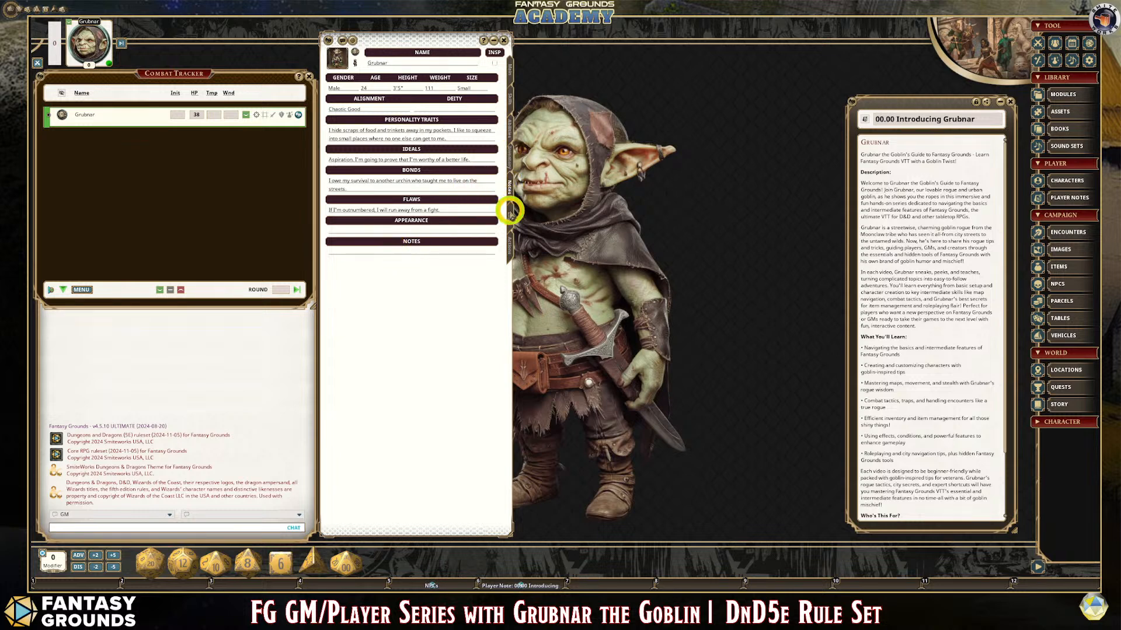
left_click(510, 213)
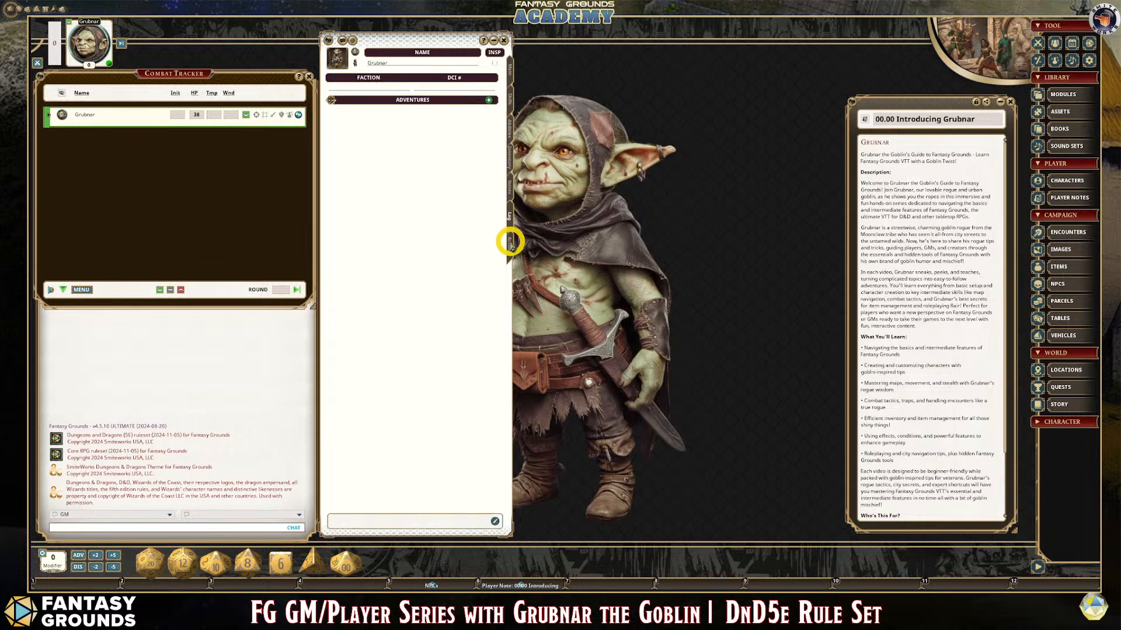
left_click(510, 241)
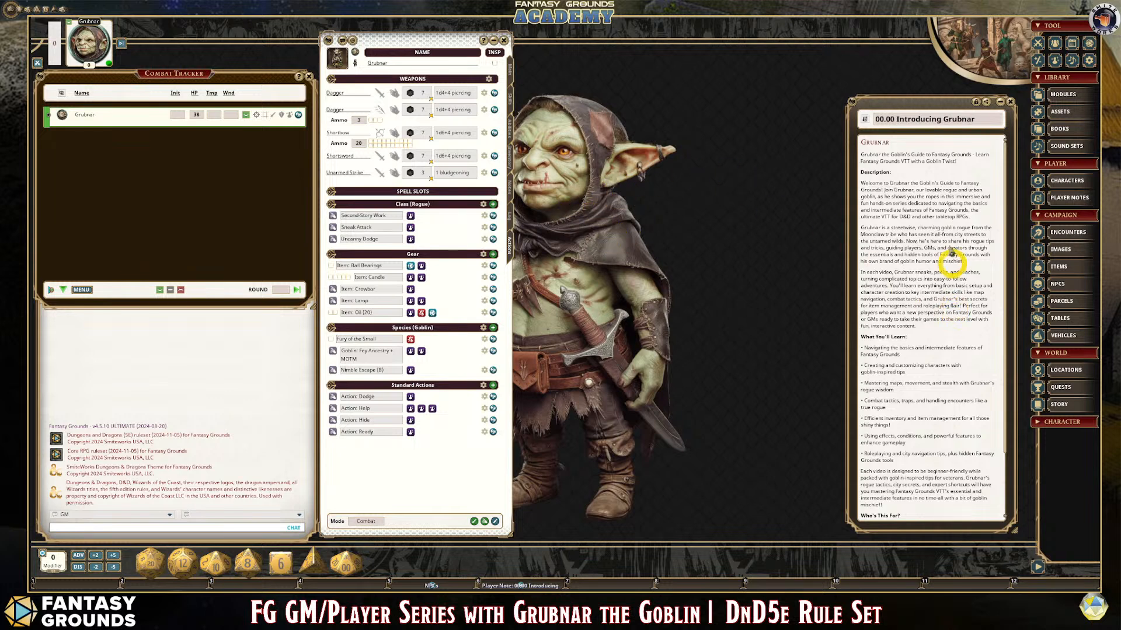
- Add a blank line after "Subscribe and Follow for New Videos!" in the Introducing Grubnar note and make the note window taller
scroll(946, 342, "down", 3)
scroll(943, 345, "up", 3)
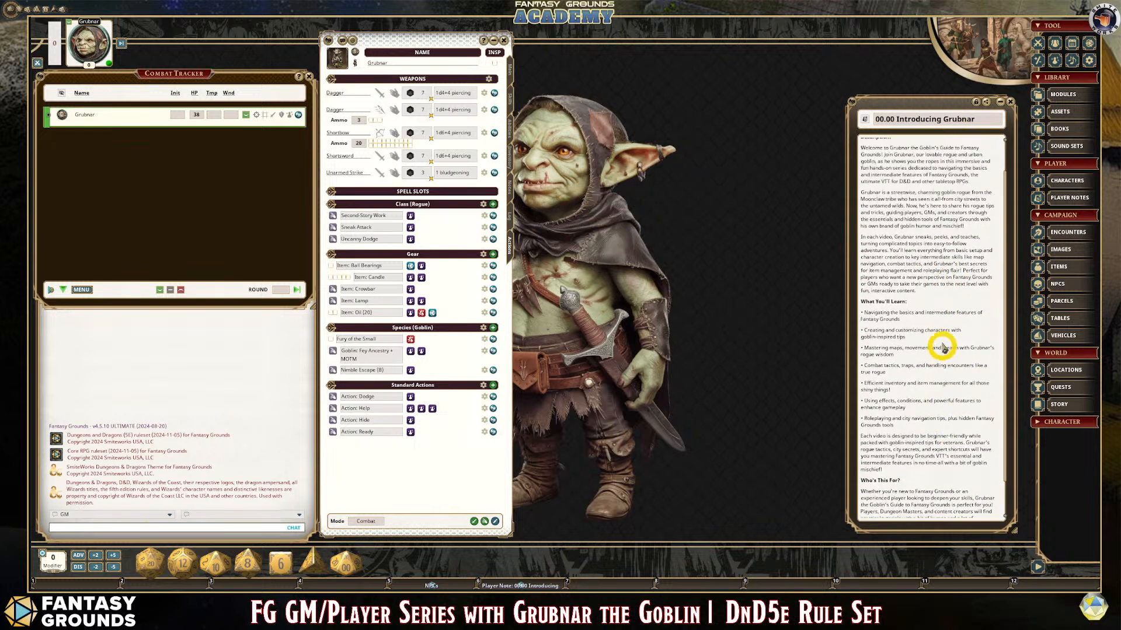
scroll(941, 300, "down", 3)
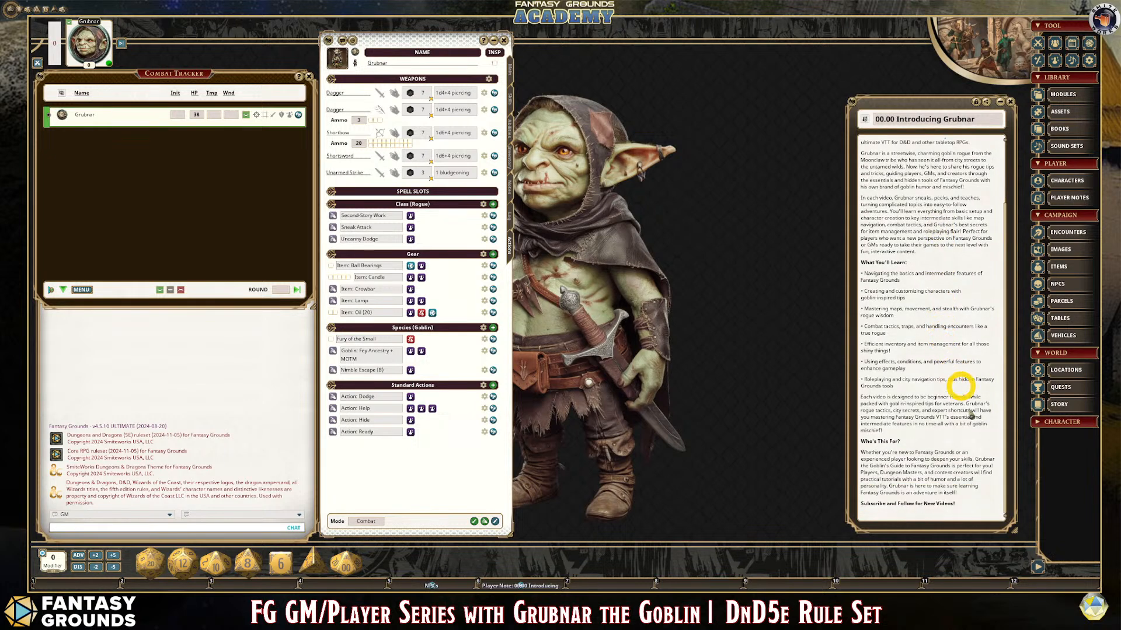
left_click(979, 503)
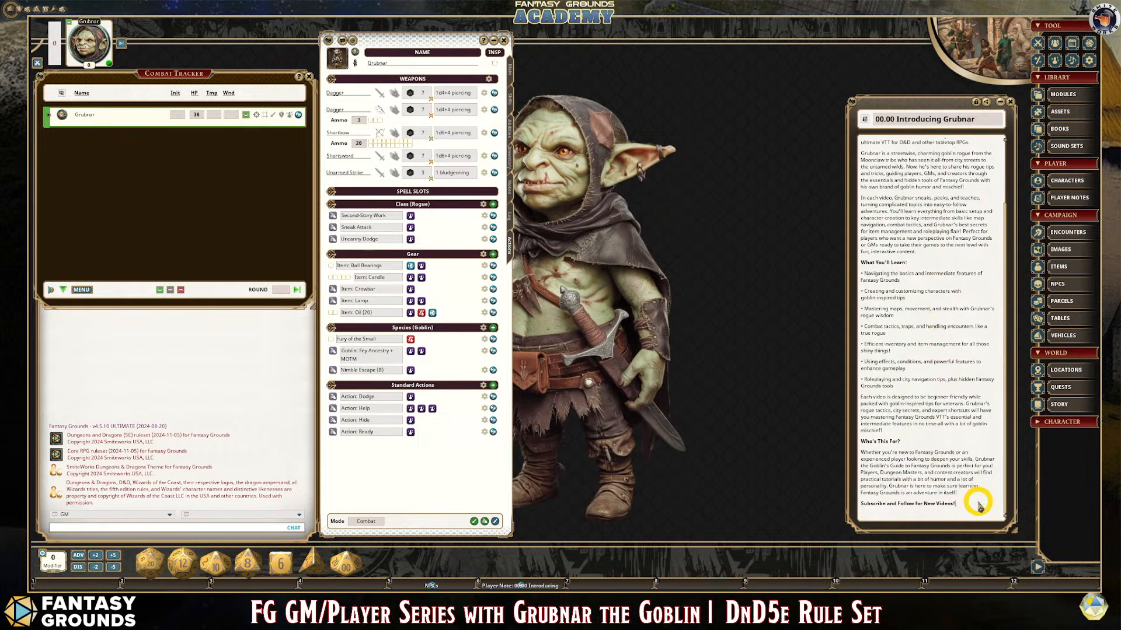
key("Return")
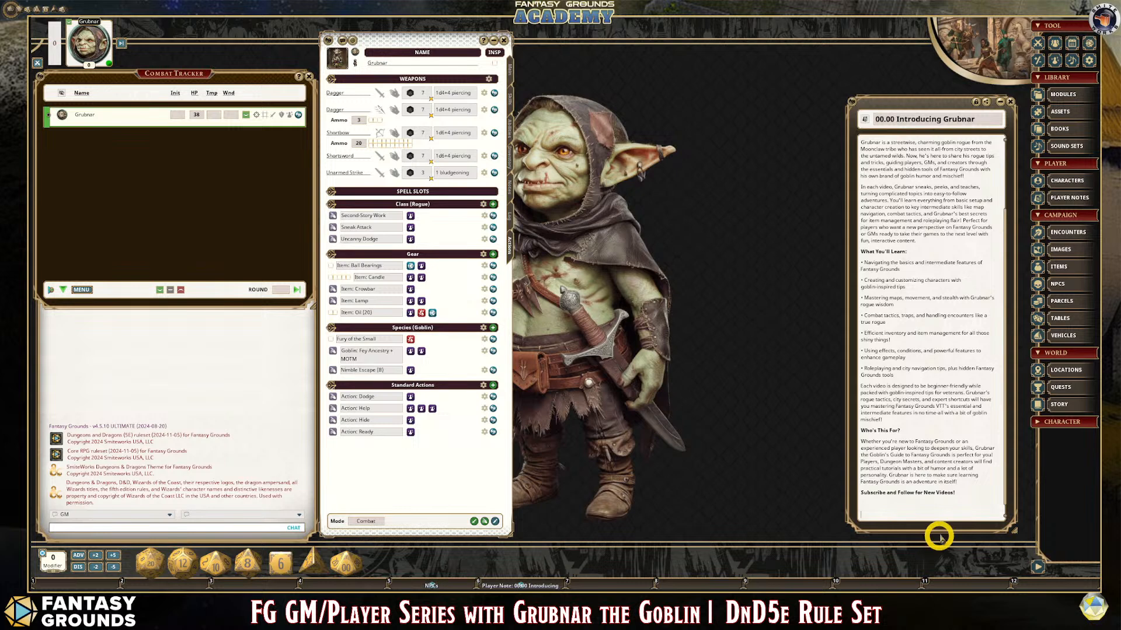
left_click_drag(941, 532, 943, 562)
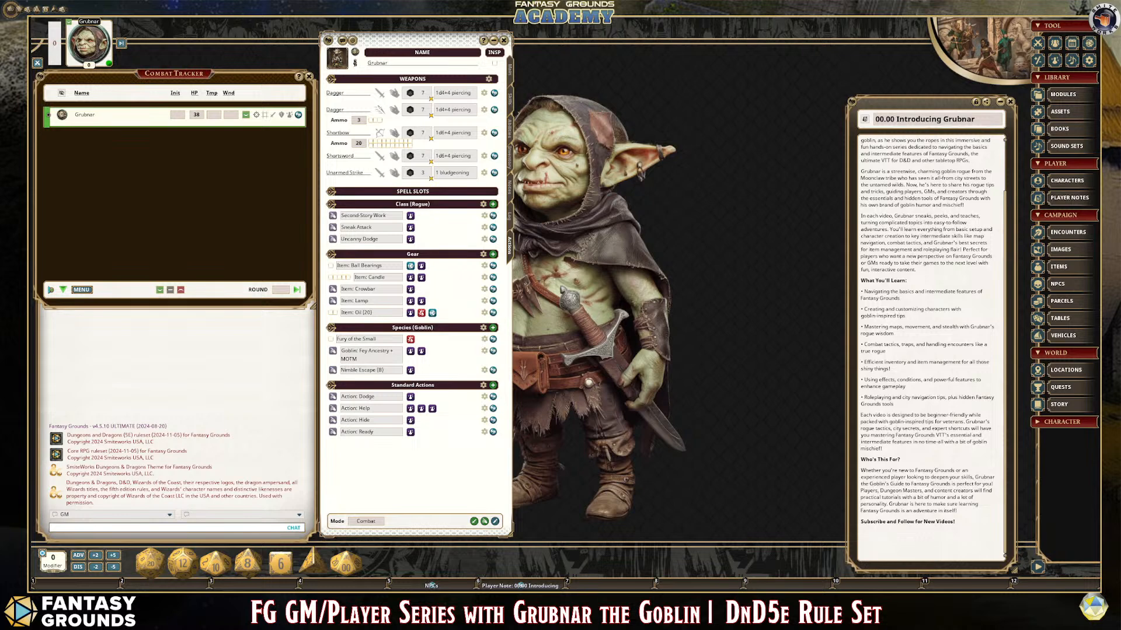
- Switch to ChatGPT in the browser and copy Grubnar's Level 5 Rogue (Thief) stat block from its title through the Tactics paragraph
left_click_drag(32, 111, 387, 113)
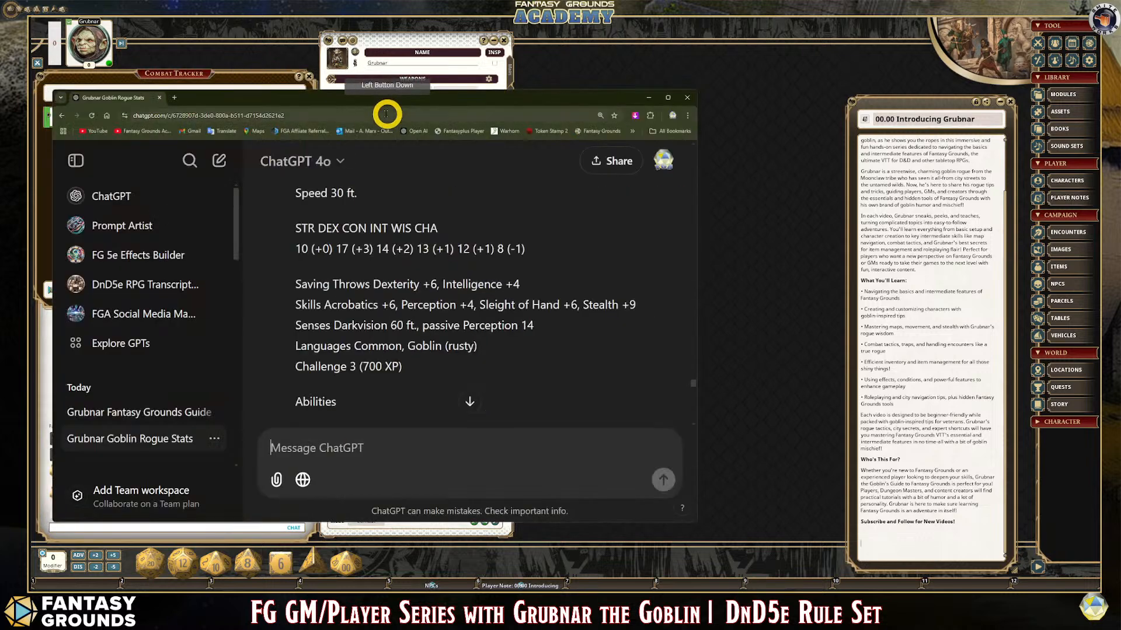
left_click(670, 97)
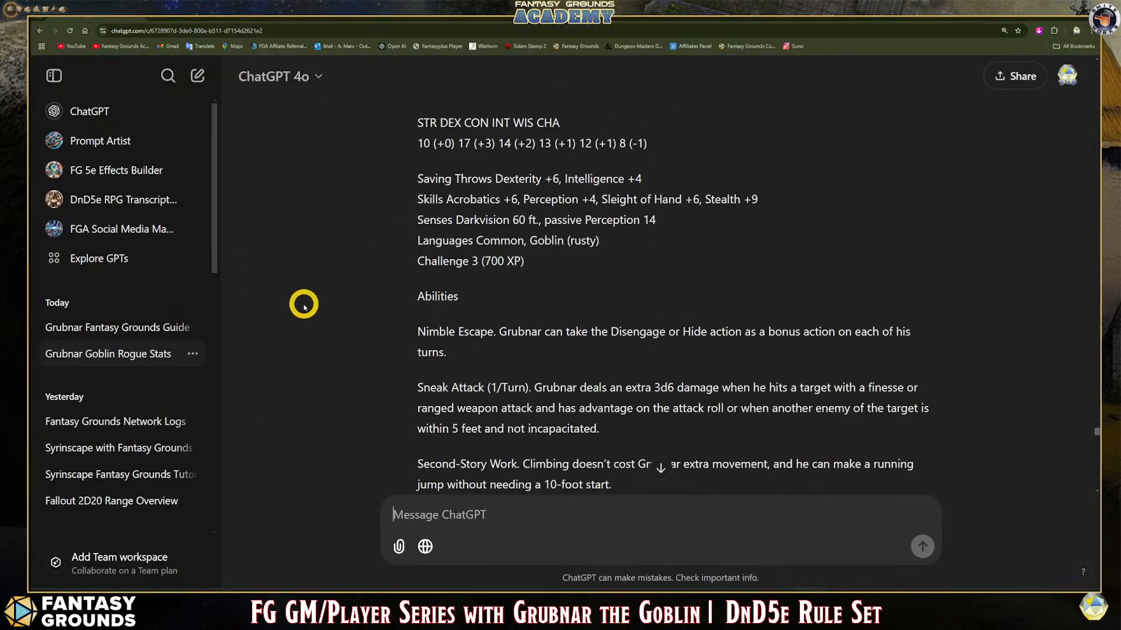
scroll(671, 339, "up", 3)
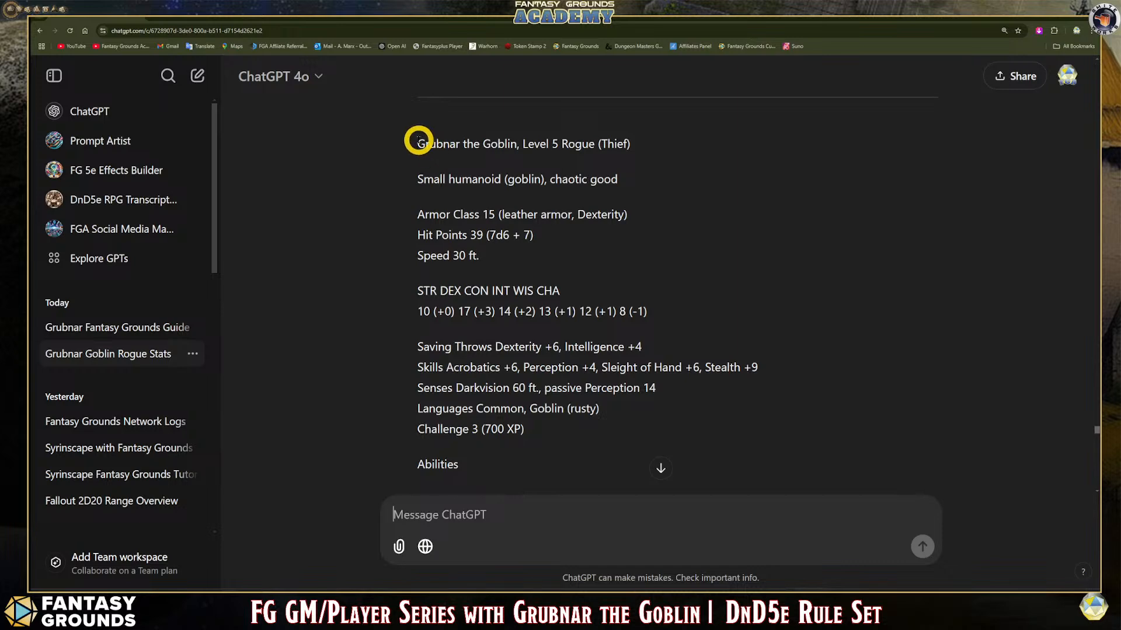
left_click_drag(421, 141, 863, 424)
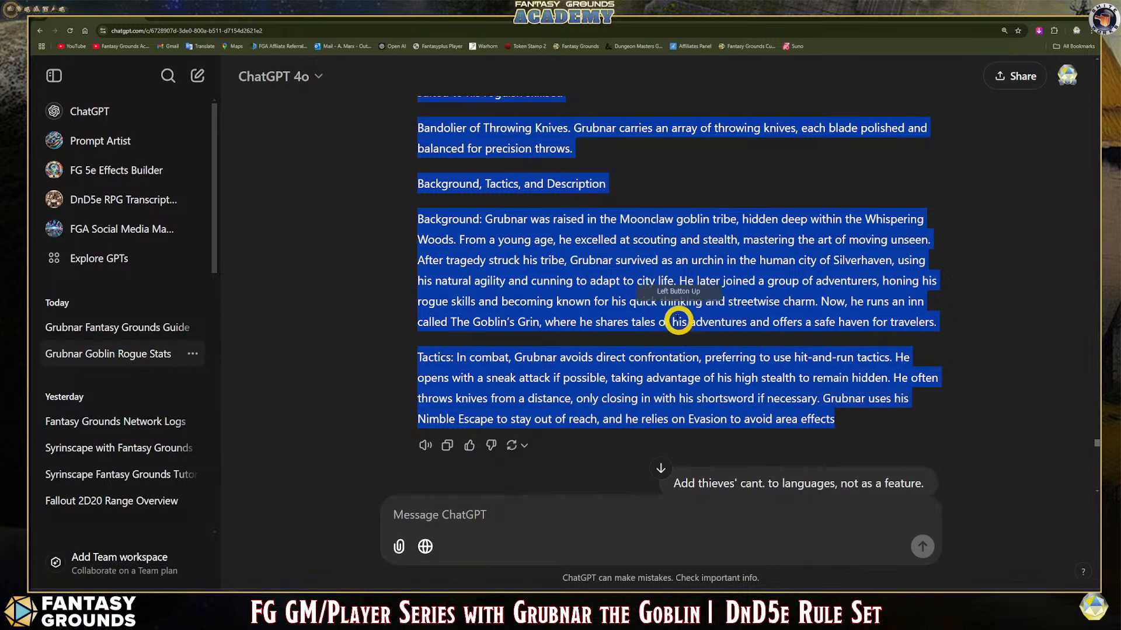
right_click(675, 317)
left_click(696, 328)
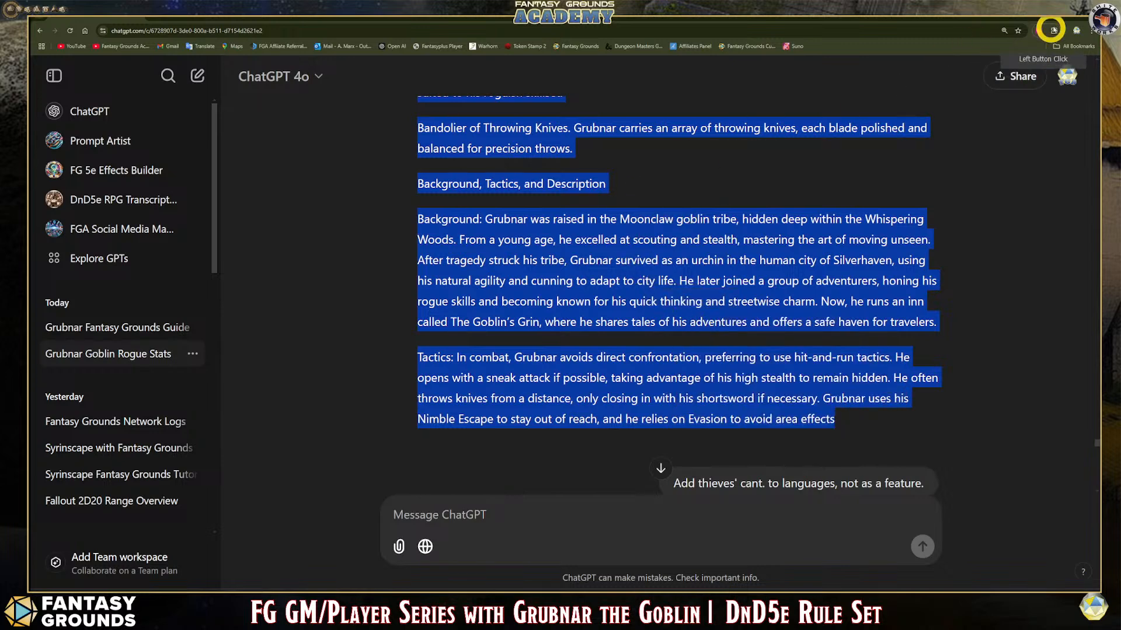
left_click(1039, 19)
- Back in Fantasy Grounds, paste the copied stat block at the end of the Introducing Grubnar note
left_click(896, 554)
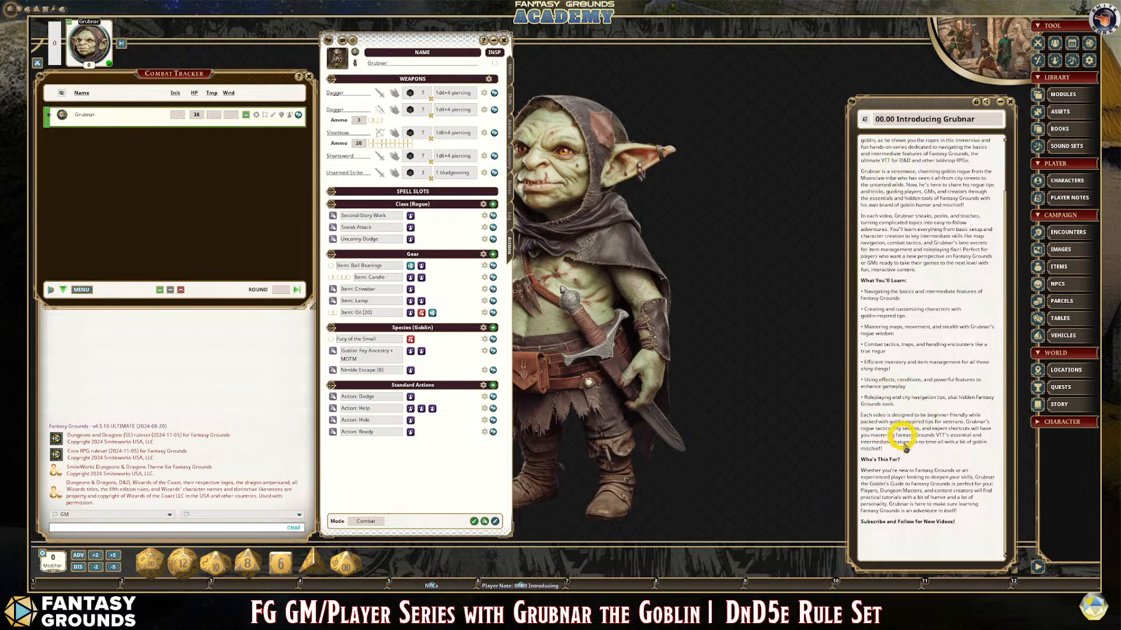
left_click(878, 531)
key("ctrl+v")
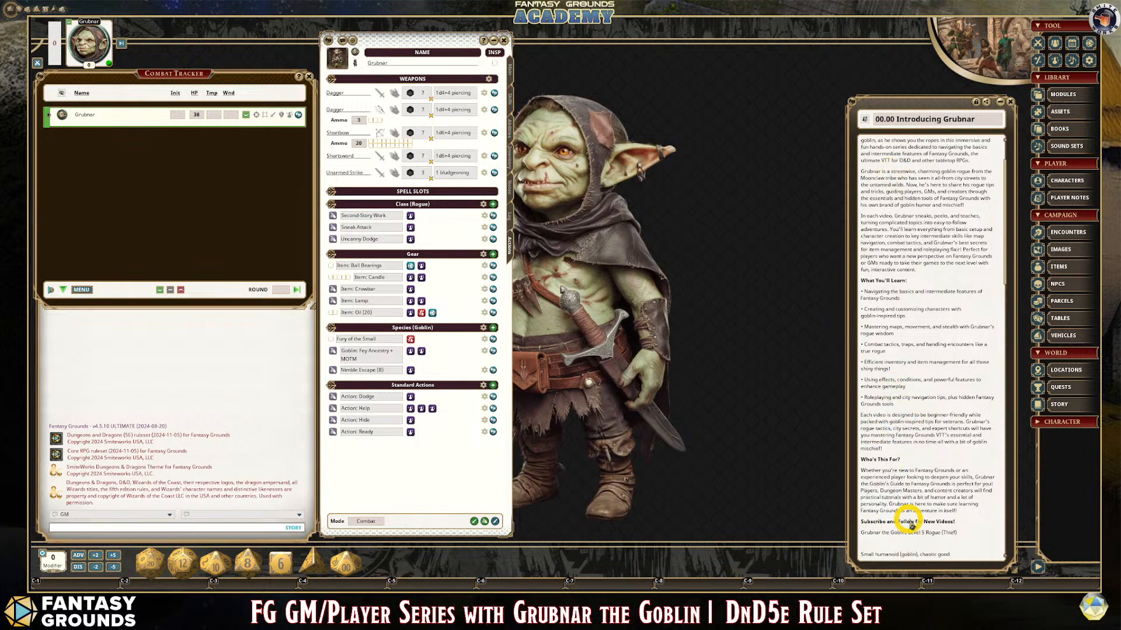
- Apply Clean Up Text to the Introducing Grubnar note to remove the extra blank lines in the pasted stat block
scroll(942, 482, "down", 5)
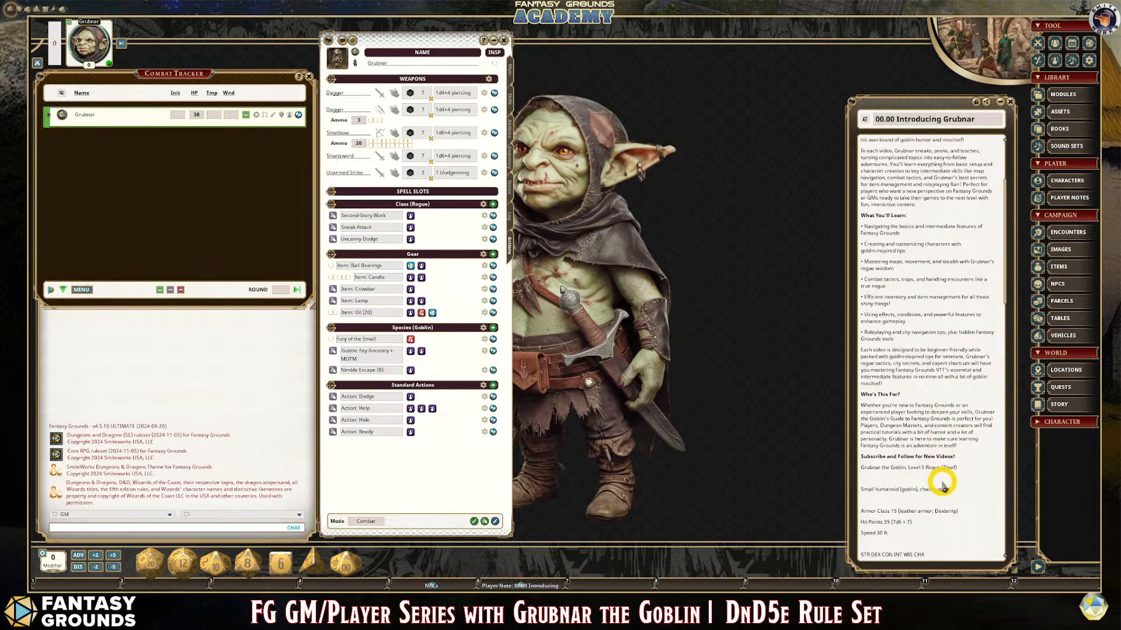
scroll(941, 481, "down", 10)
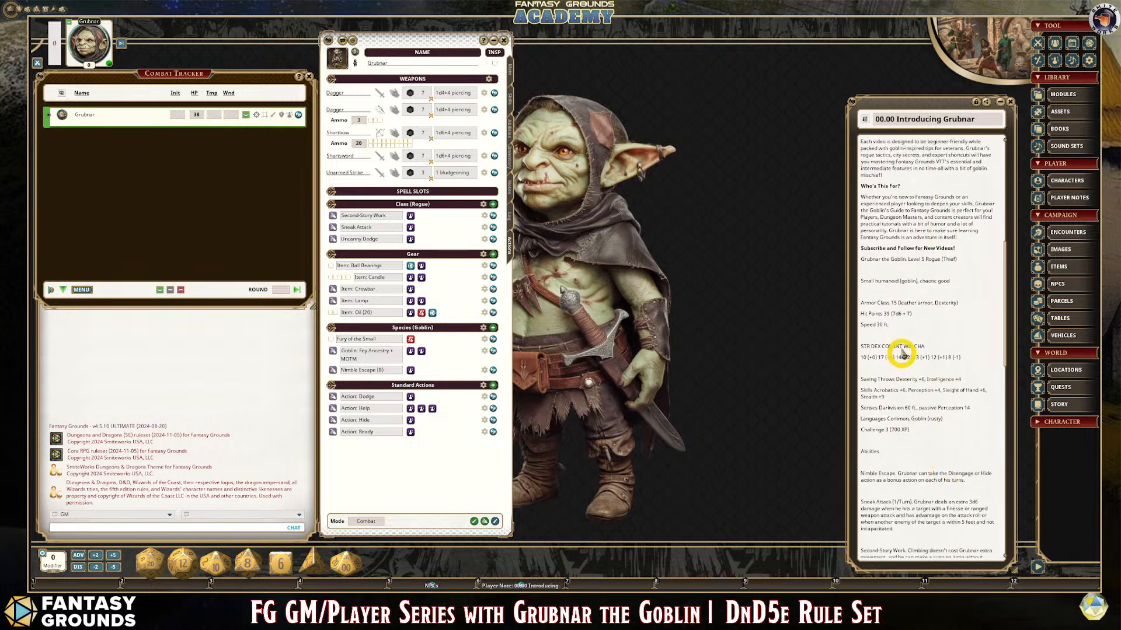
right_click(893, 291)
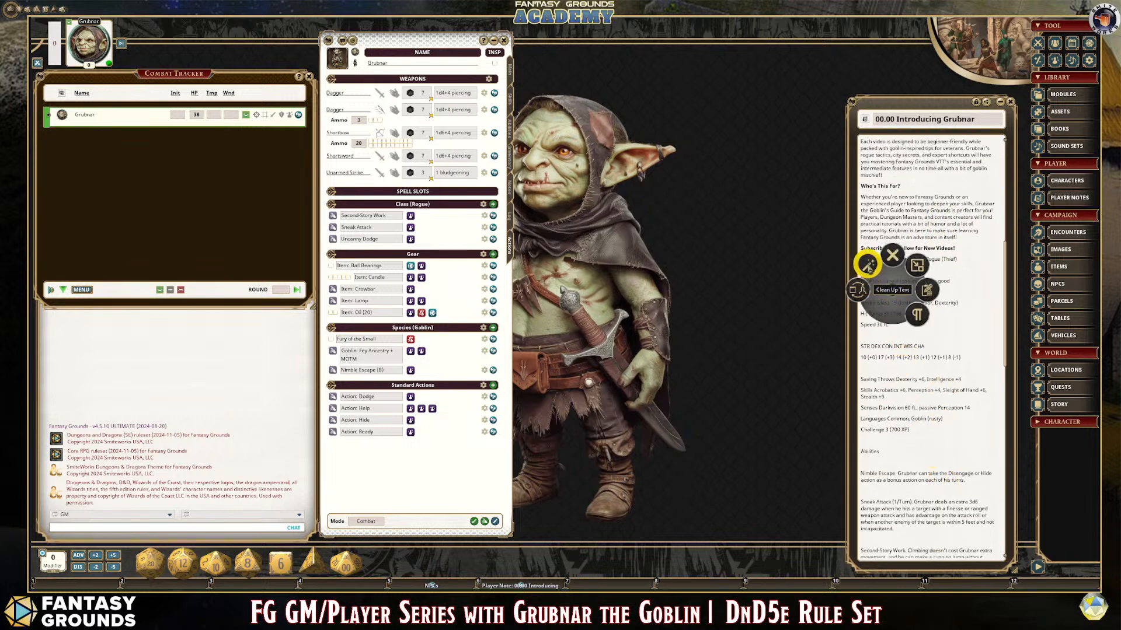
left_click(867, 264)
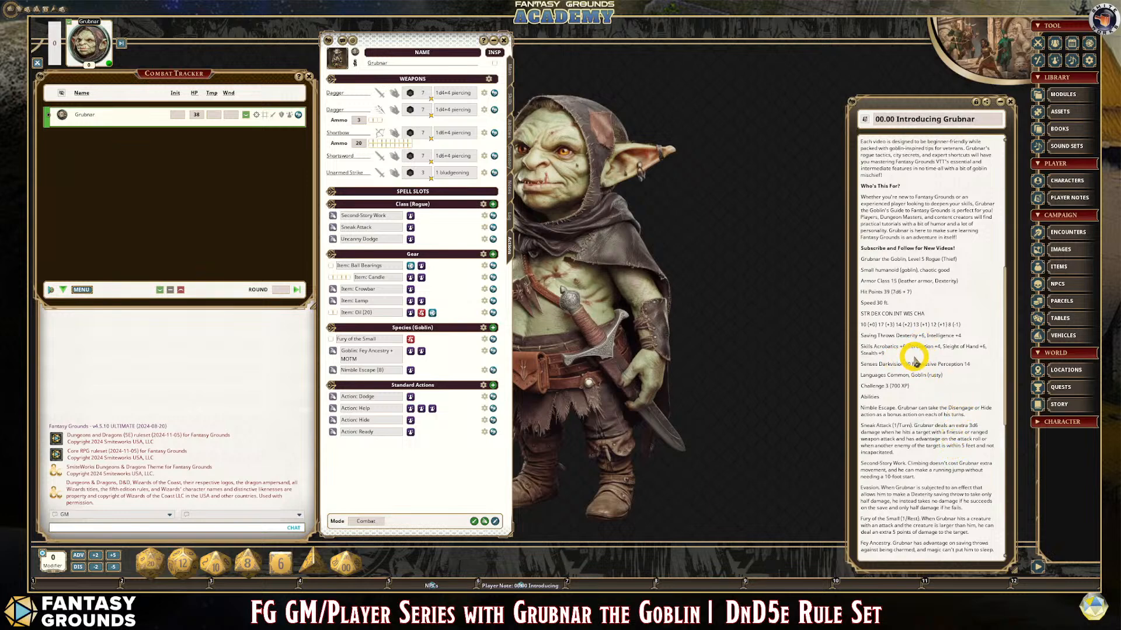
- Read through the Introducing Grubnar note, from the series description to the stat block, equipment, background and tactics
scroll(914, 359, "down", 1)
scroll(924, 374, "down", 5)
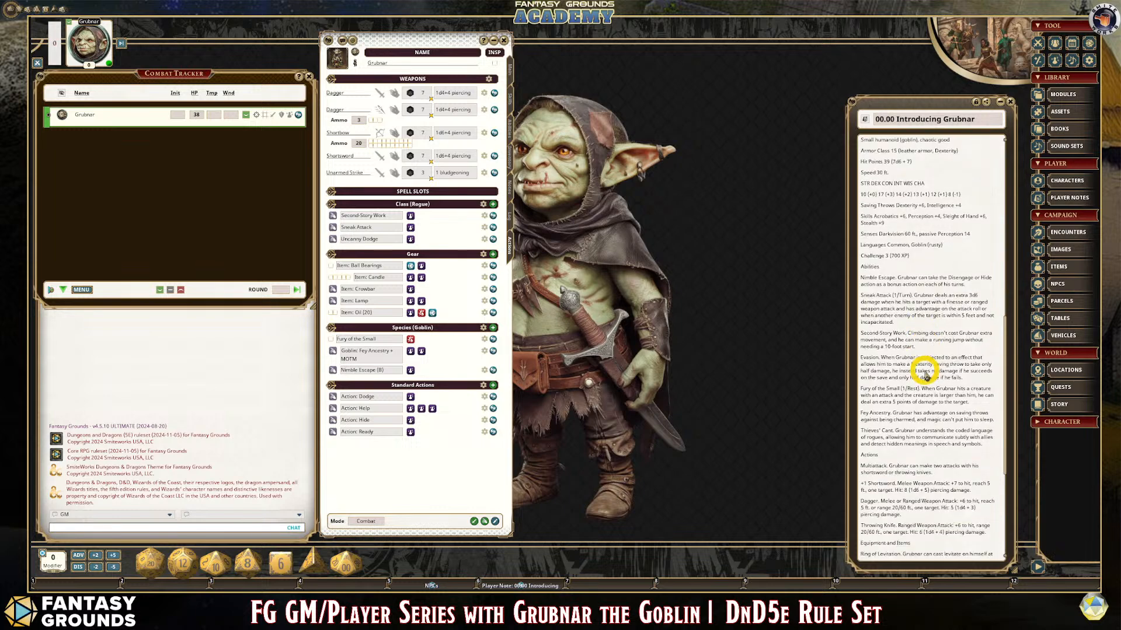
scroll(952, 396, "down", 5)
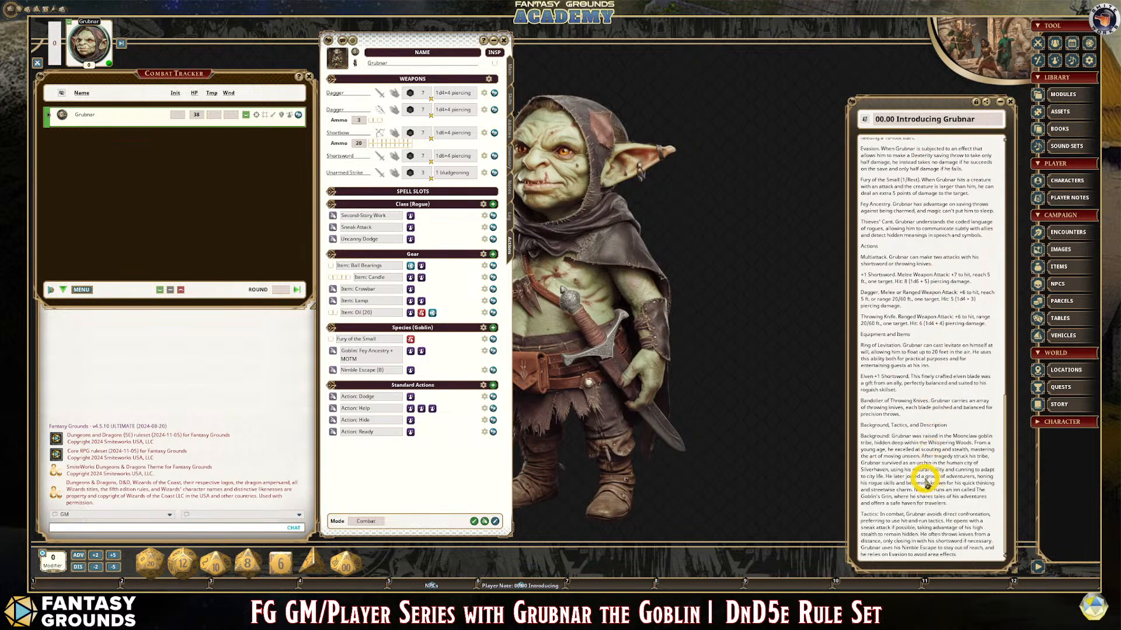
scroll(926, 483, "up", 10)
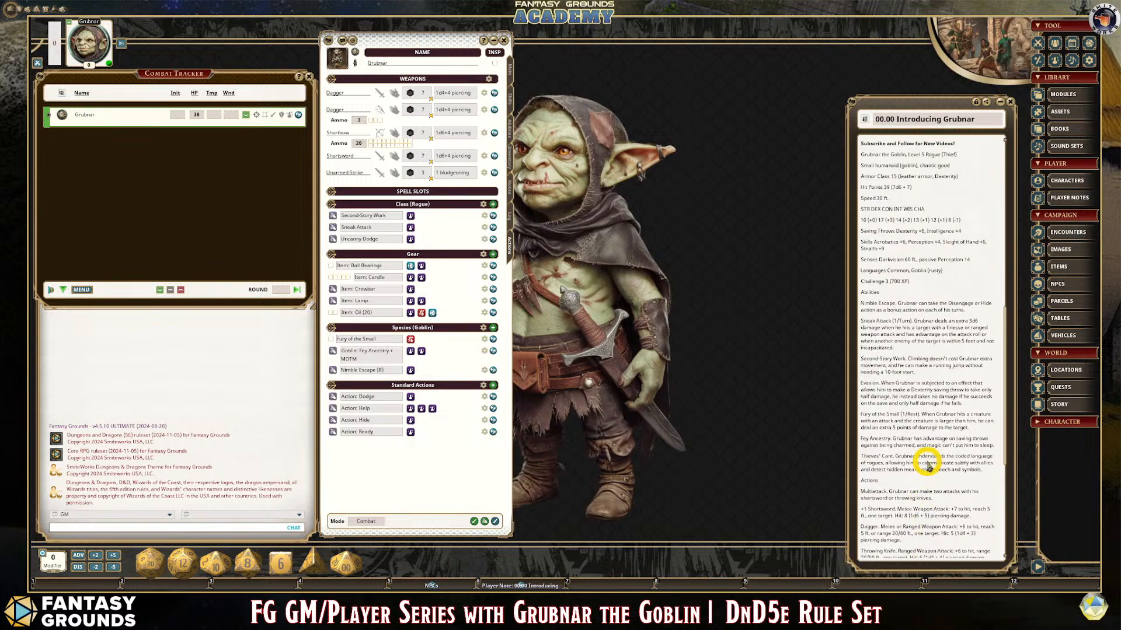
scroll(927, 462, "up", 2)
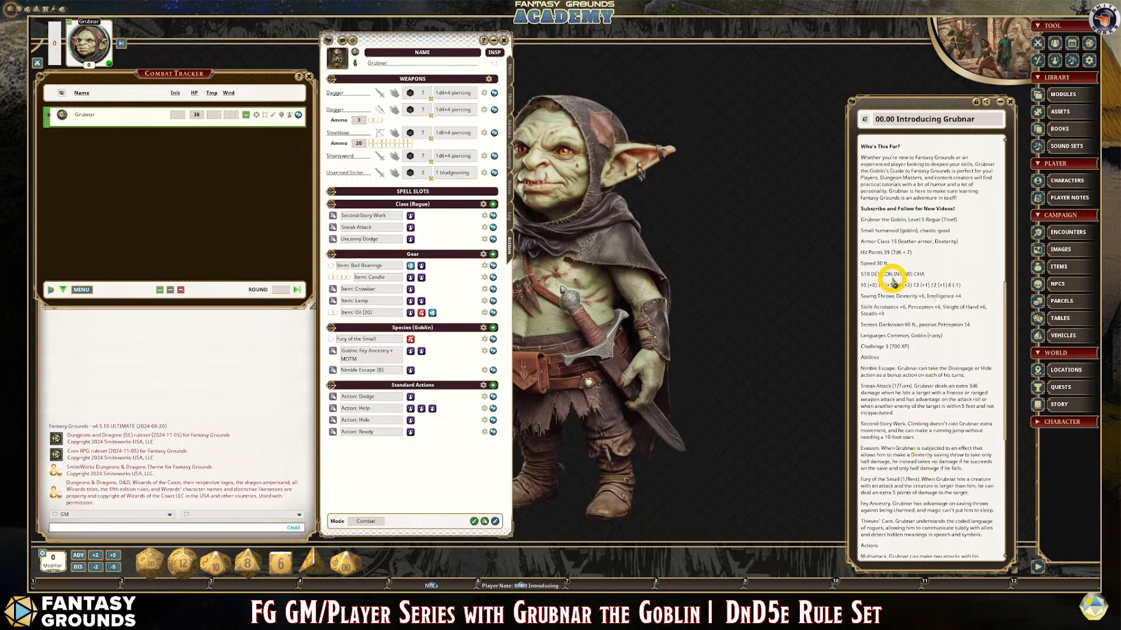
scroll(951, 257, "up", 6)
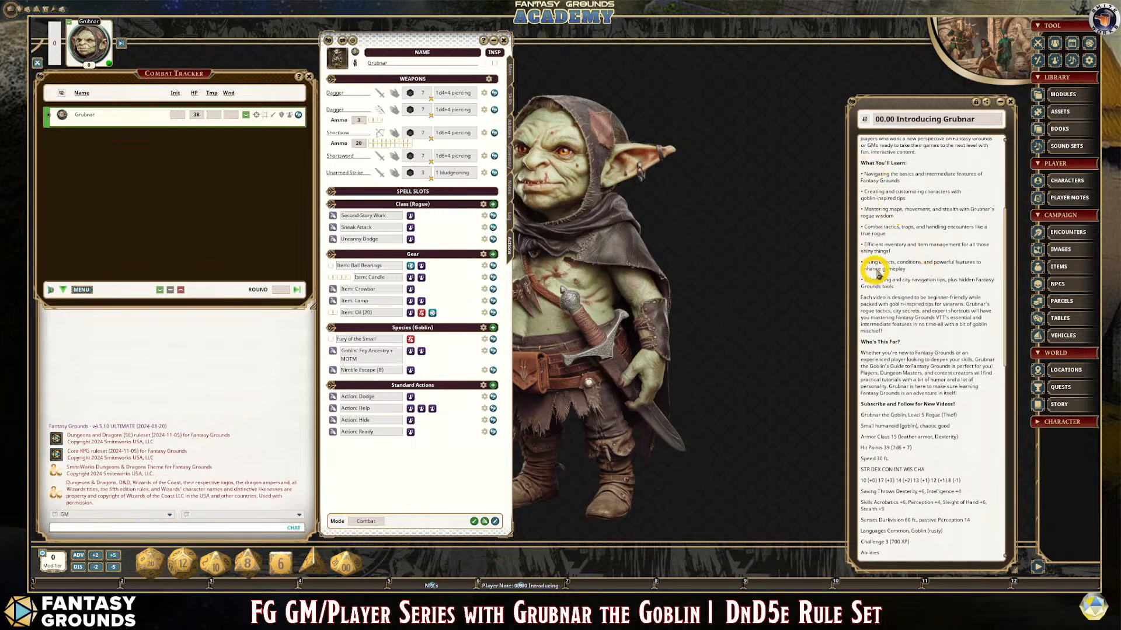
scroll(925, 285, "up", 4)
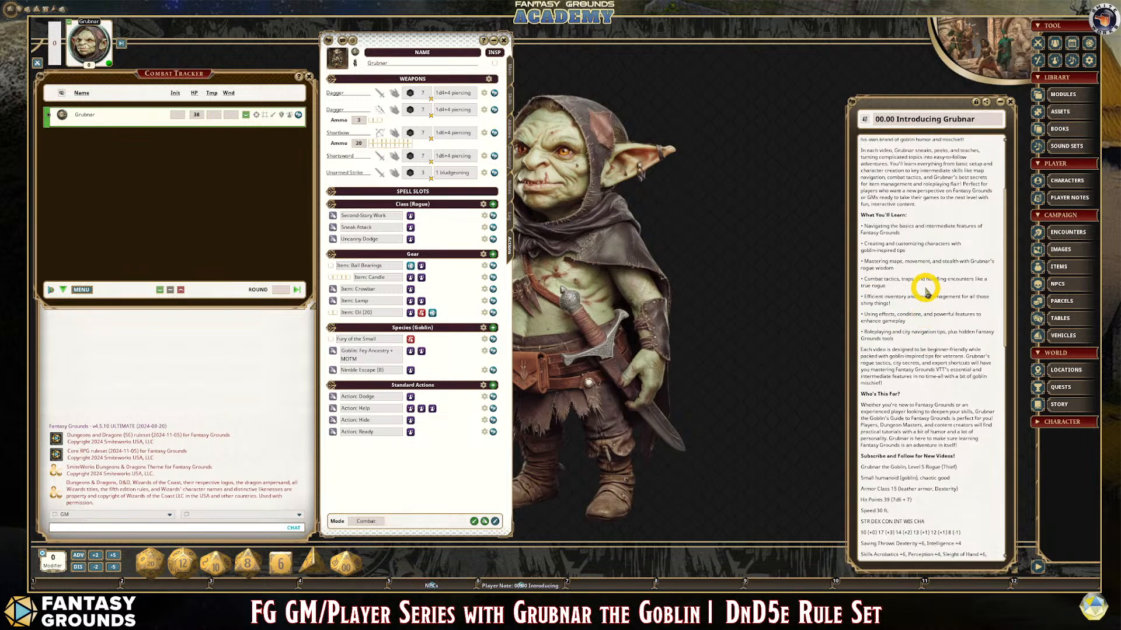
scroll(927, 290, "up", 2)
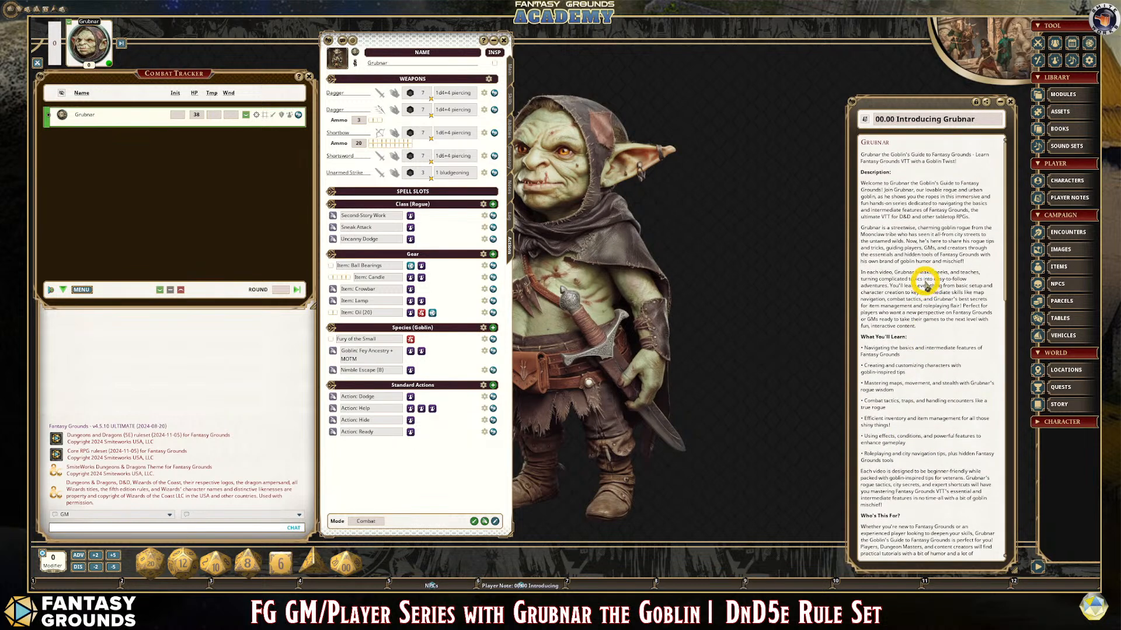
scroll(926, 286, "down", 9)
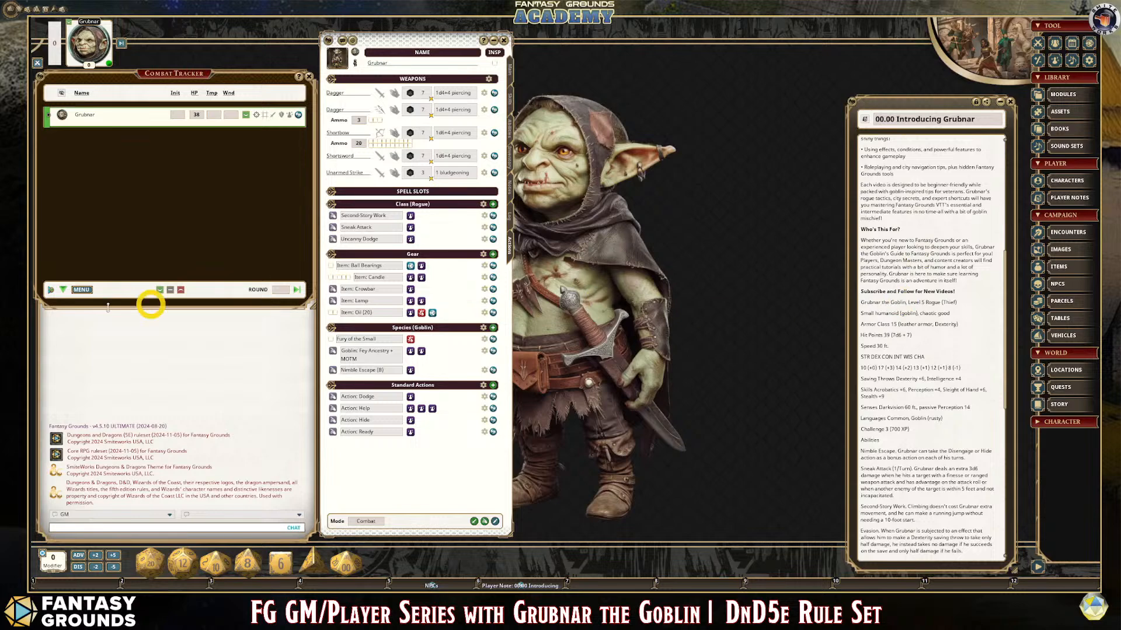
- Add a new line after the Tactics paragraph at the end of the Introducing Grubnar note
scroll(999, 537, "down", 3)
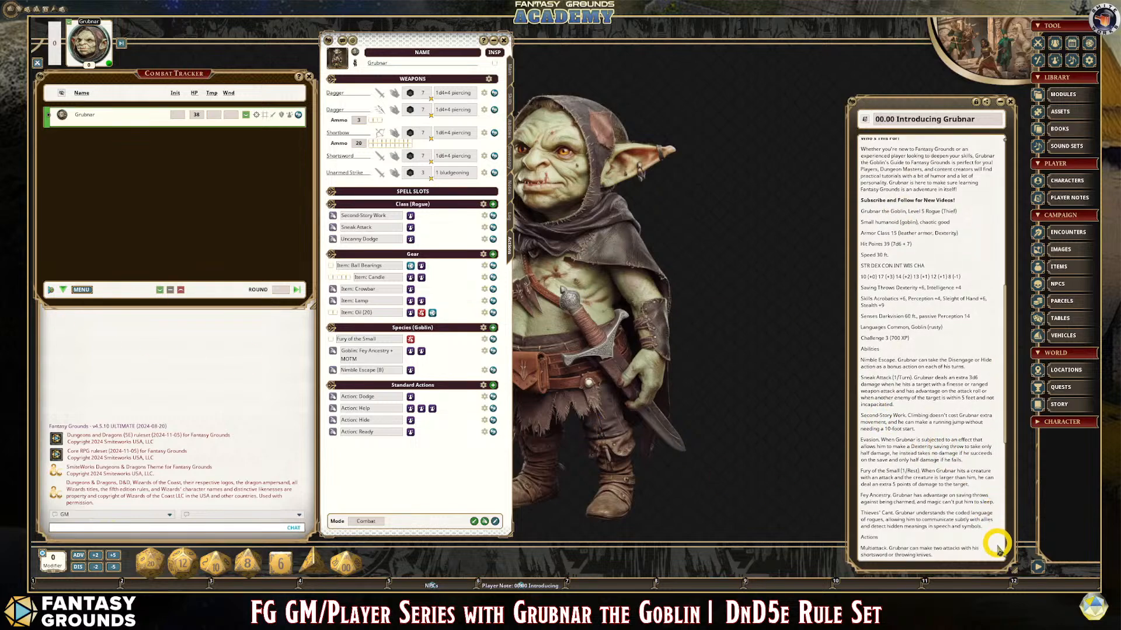
scroll(980, 545, "down", 12)
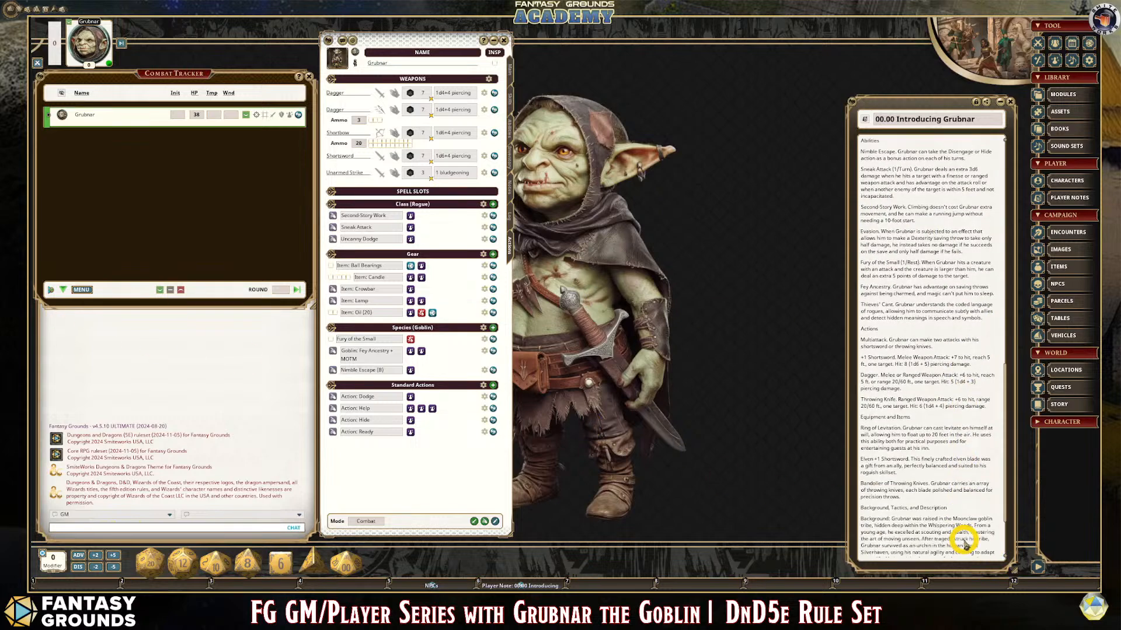
scroll(964, 543, "down", 3)
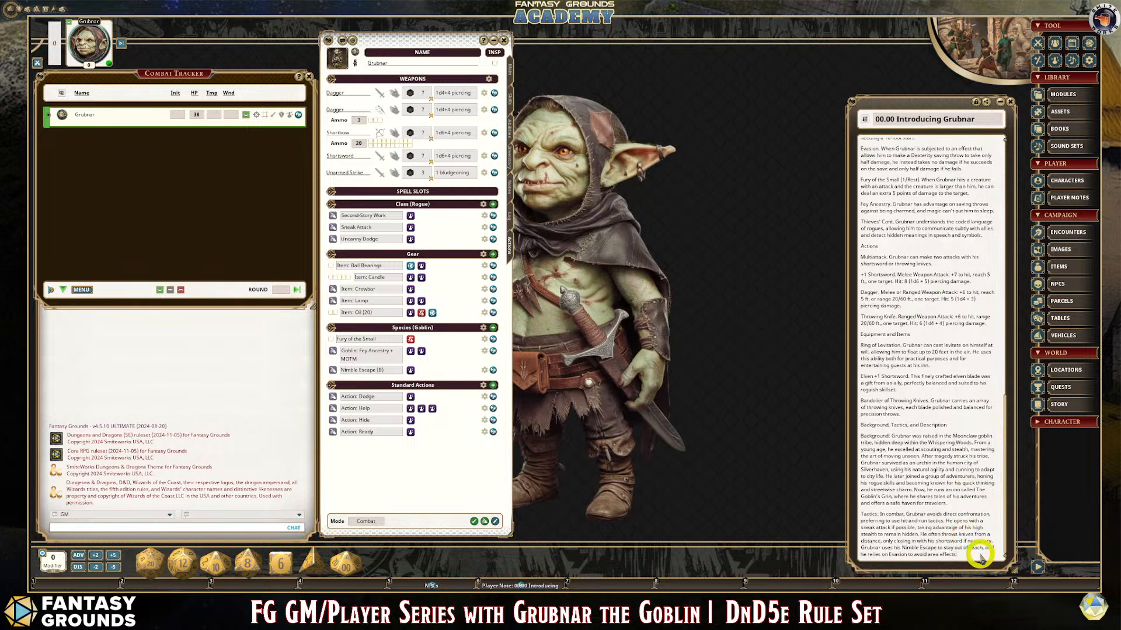
left_click(980, 556)
key("Return")
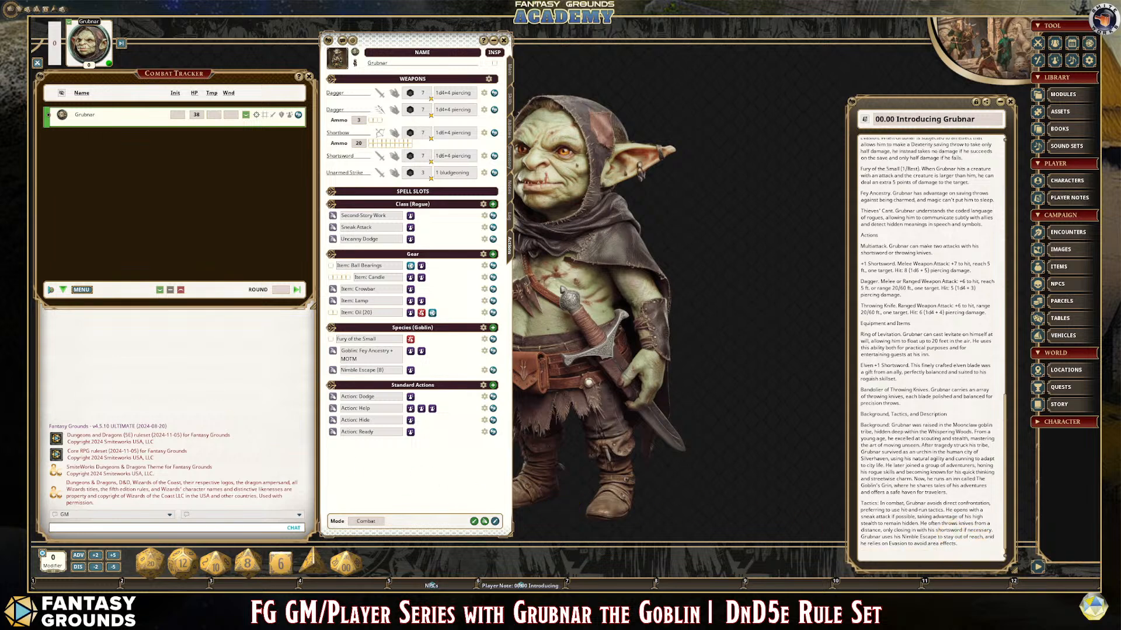
- Switch to ChatGPT in the browser and look back through the Grubnar conversation for the original NPC stat block with the ability score table
key("alt+Tab")
left_click(243, 296)
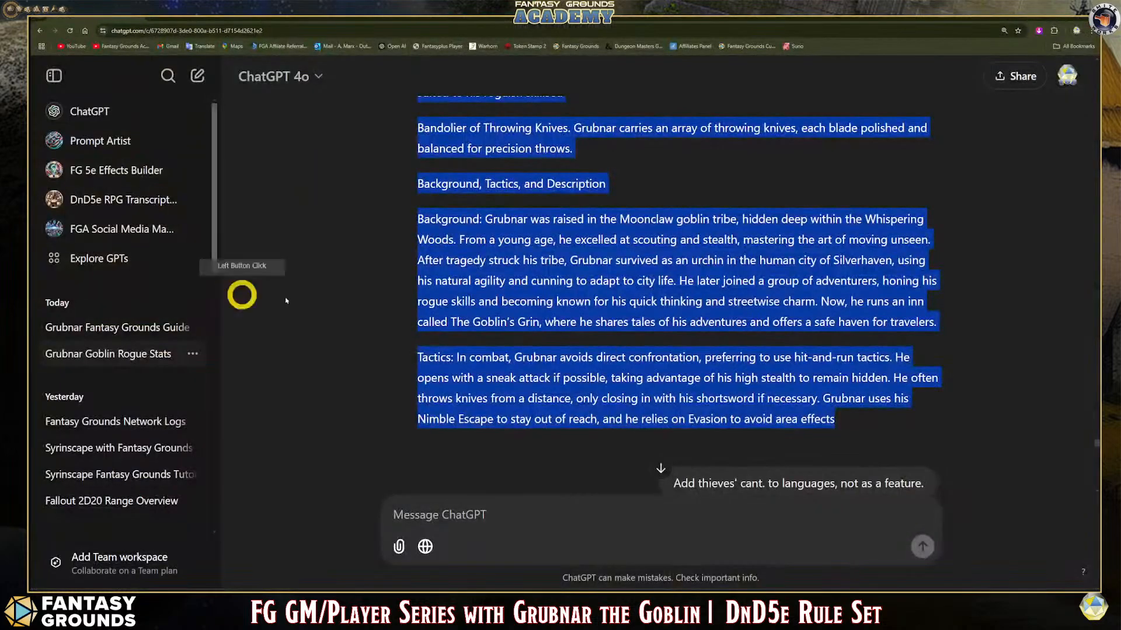
left_click(363, 286)
left_click(563, 339)
scroll(562, 339, "up", 4)
scroll(561, 339, "up", 15)
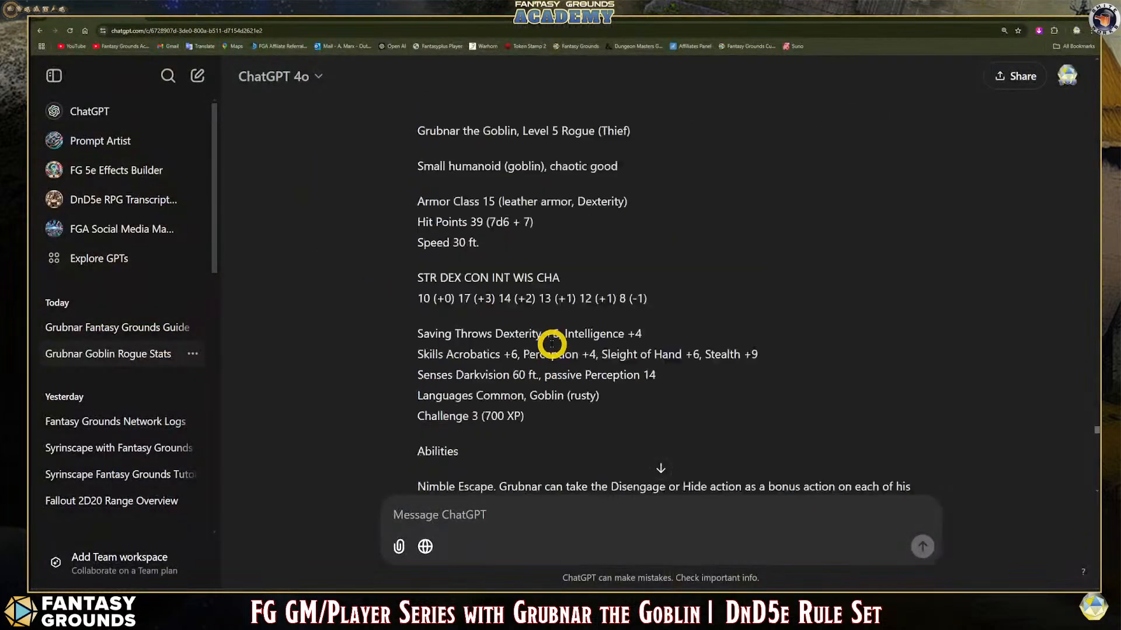
scroll(556, 340, "down", 20)
scroll(551, 343, "up", 7)
scroll(550, 344, "up", 18)
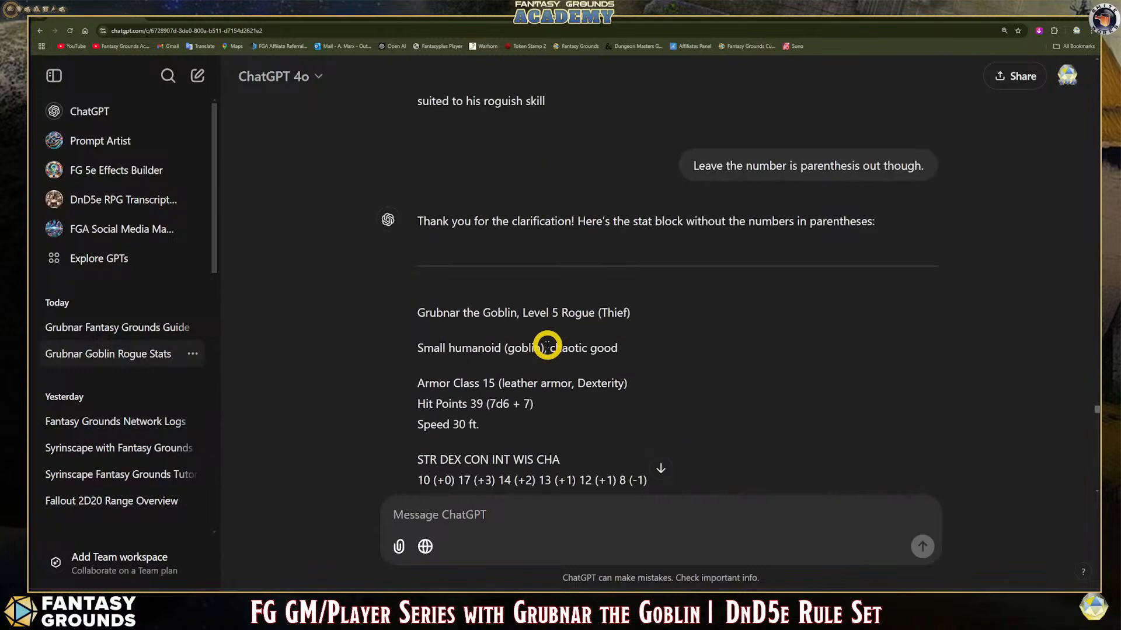
scroll(549, 345, "down", 18)
scroll(546, 346, "up", 6)
scroll(546, 347, "up", 20)
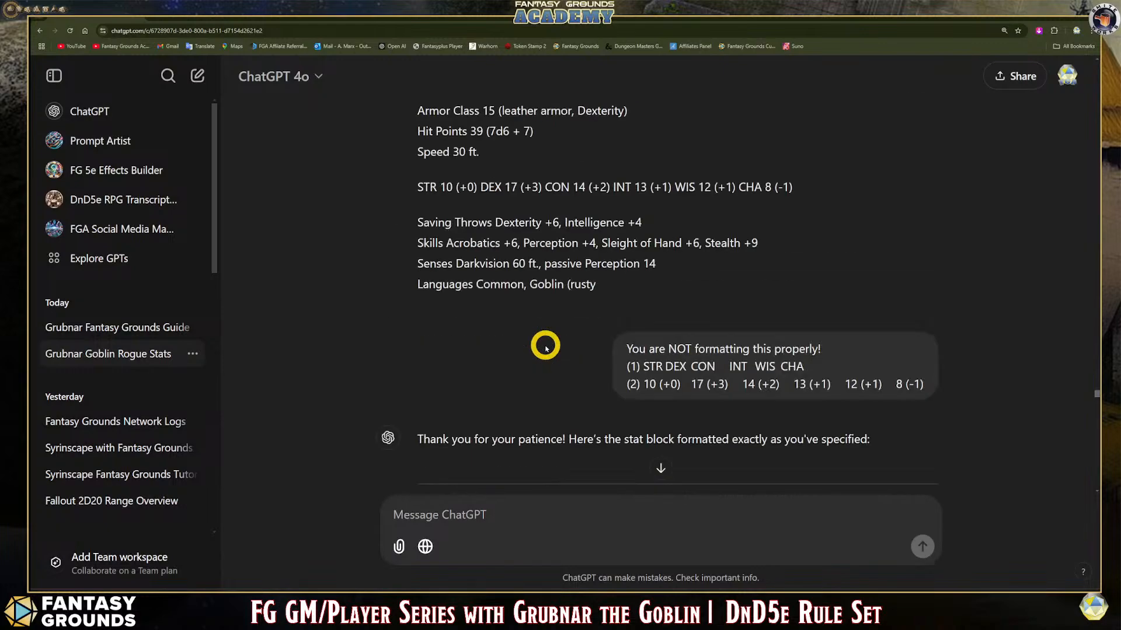
scroll(545, 347, "up", 4)
scroll(546, 347, "down", 6)
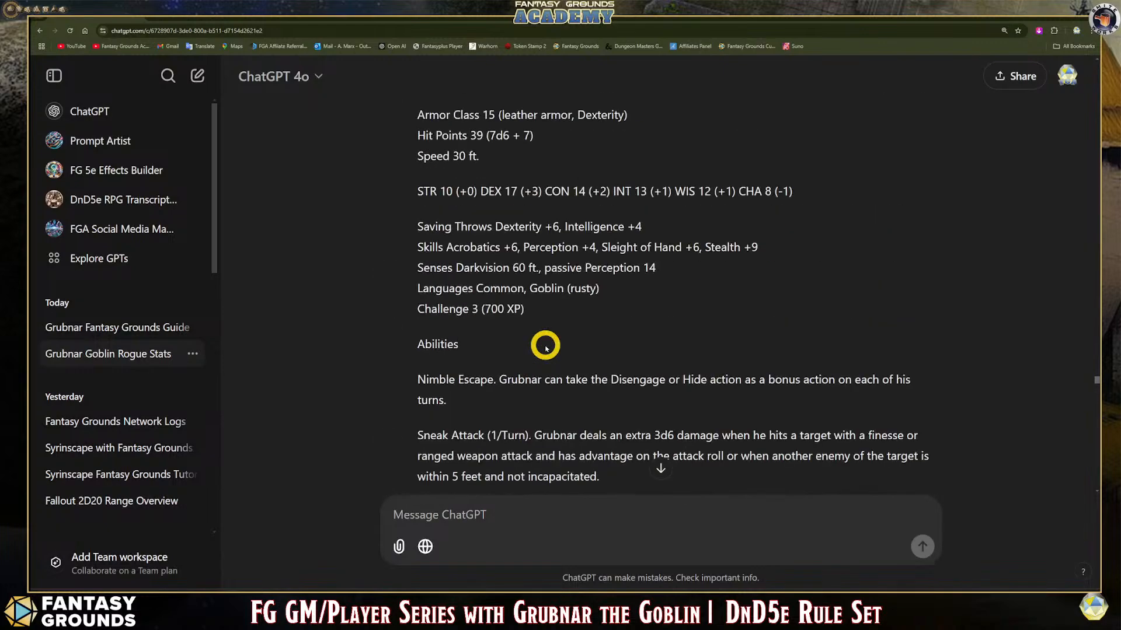
scroll(546, 347, "up", 15)
scroll(544, 346, "down", 12)
scroll(544, 345, "up", 15)
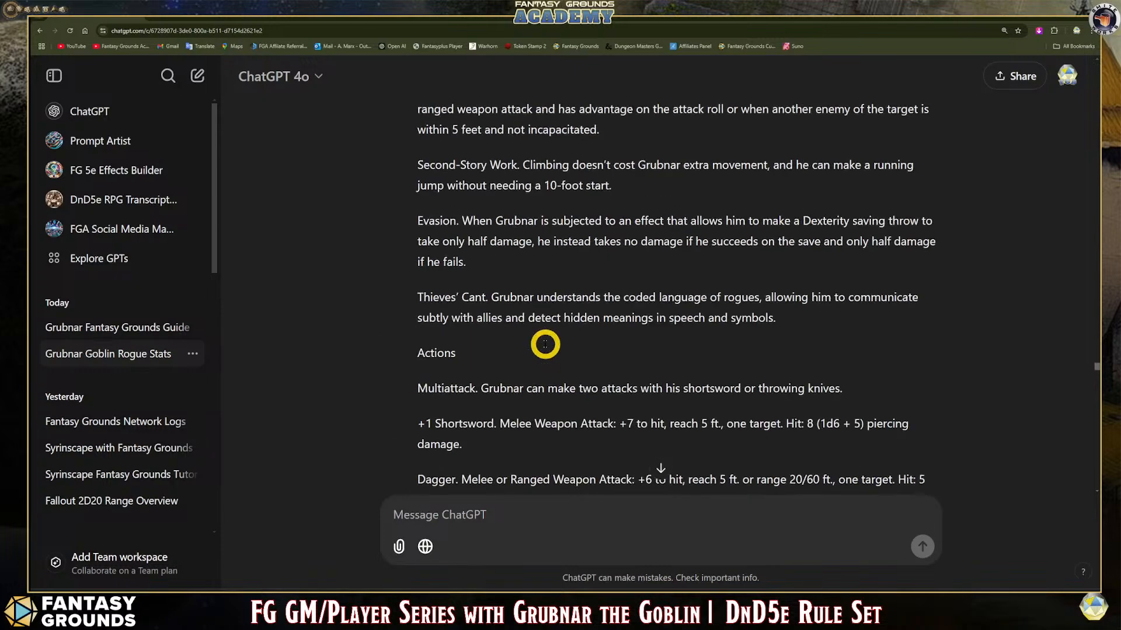
scroll(544, 344, "up", 15)
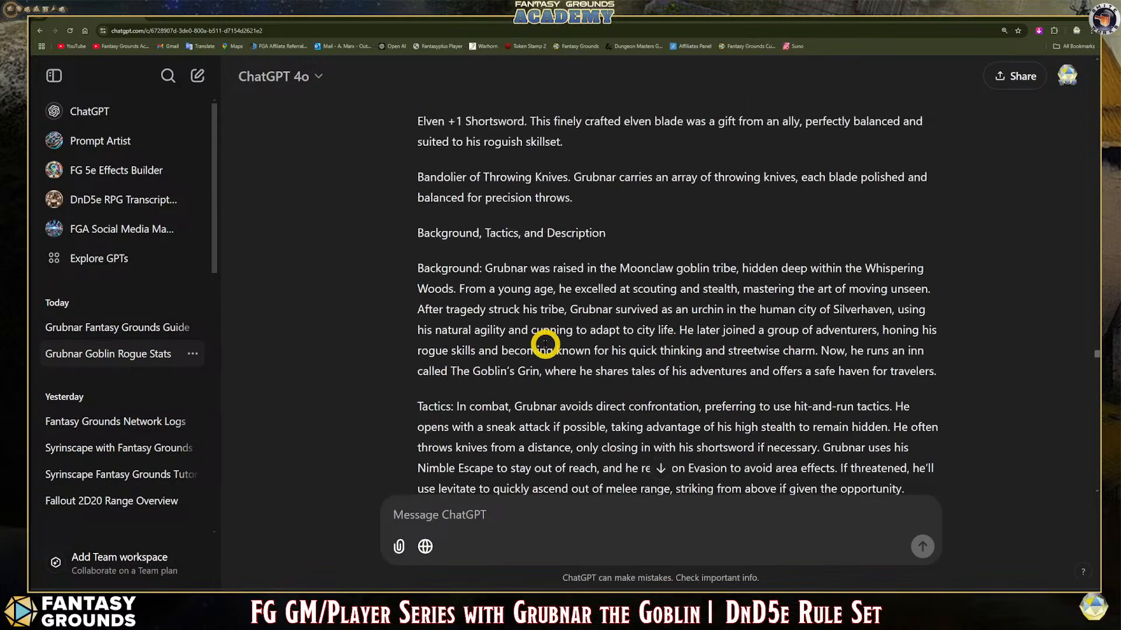
scroll(545, 344, "down", 12)
scroll(545, 345, "up", 13)
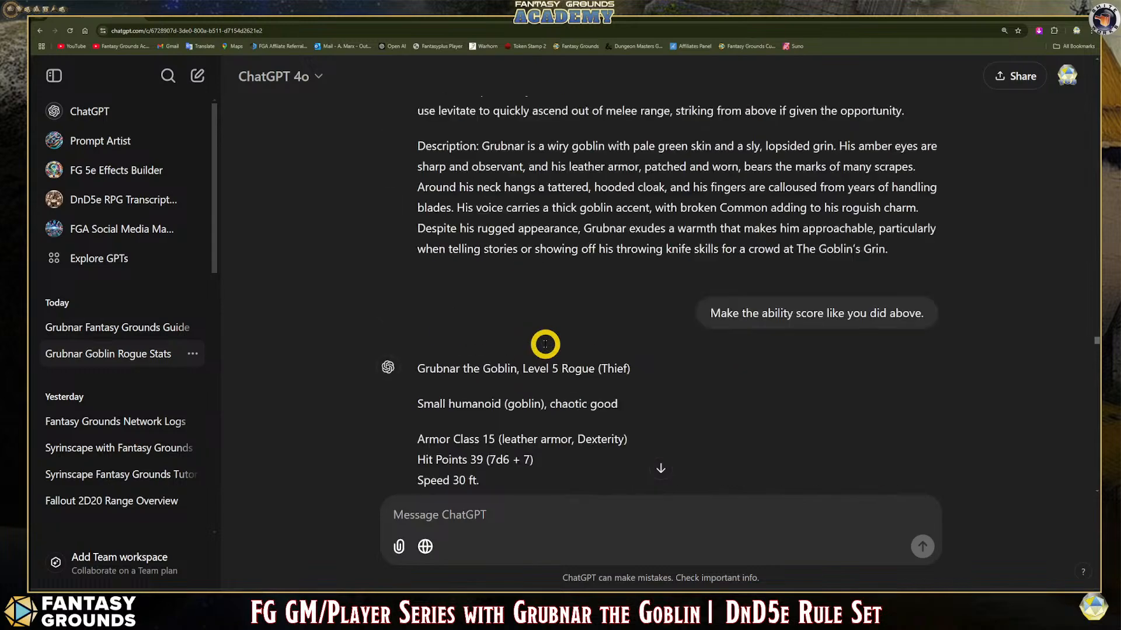
scroll(545, 344, "up", 15)
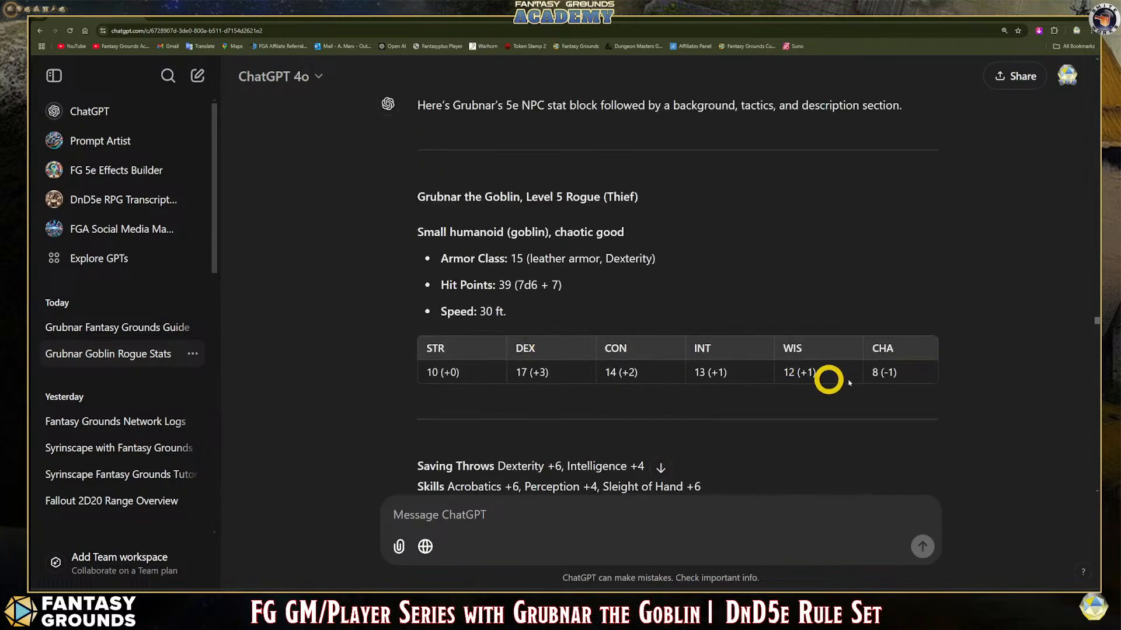
- Copy the original stat block from its Level 5 Rogue (Thief) title through the ability score table
left_click_drag(956, 380, 461, 194)
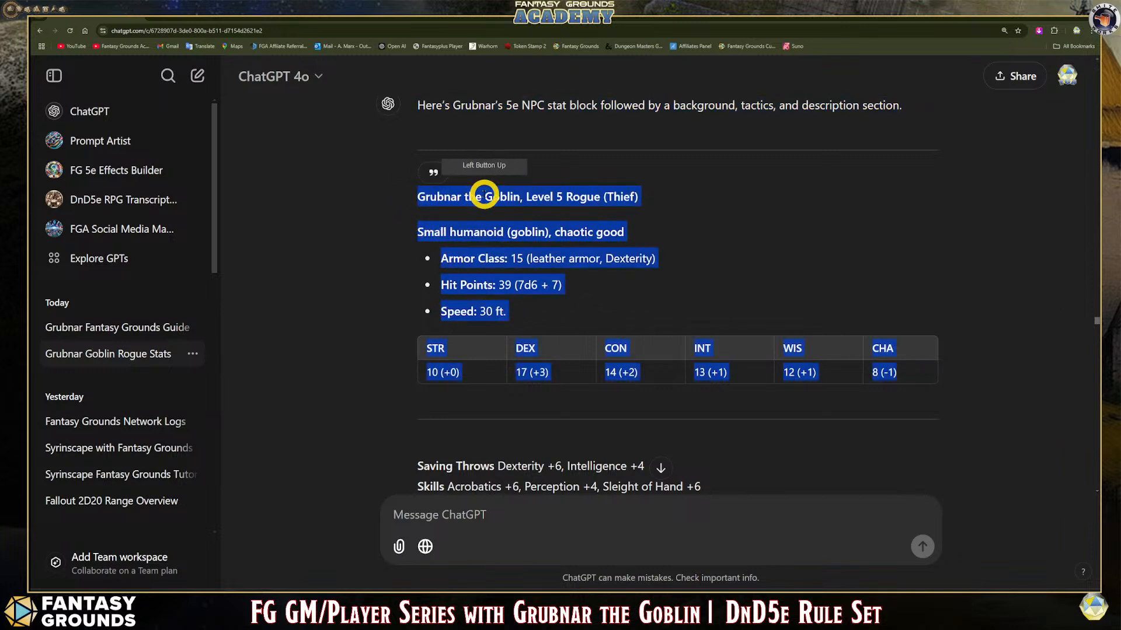
right_click(484, 195)
left_click(503, 205)
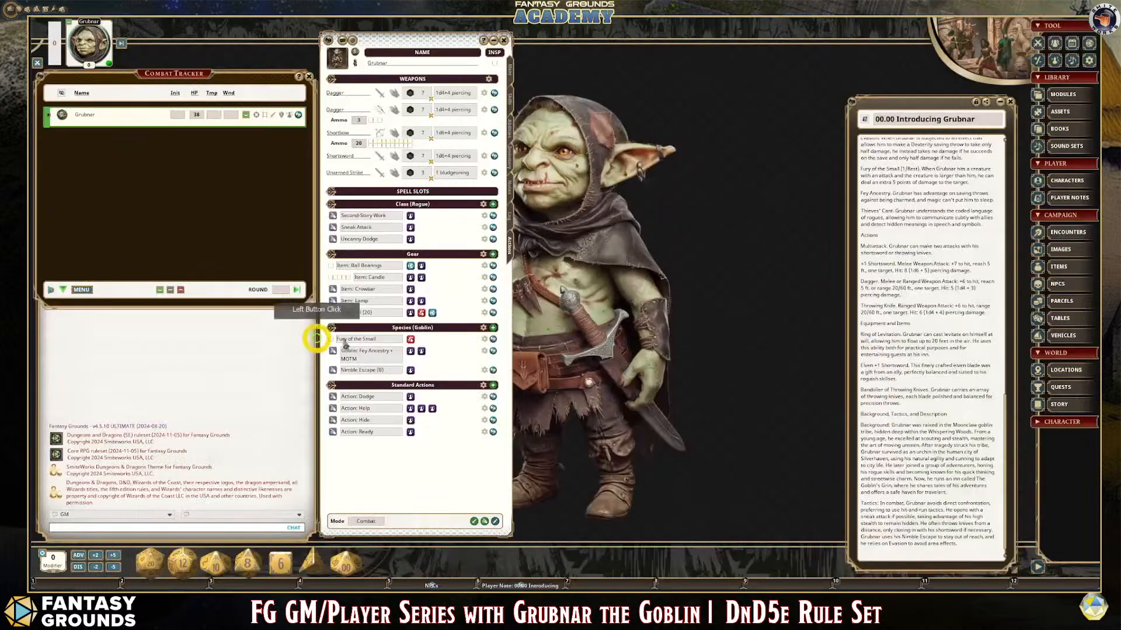
- Back in Fantasy Grounds, try pasting the copied stat block section at the end of the Introducing Grubnar note
left_click(730, 383)
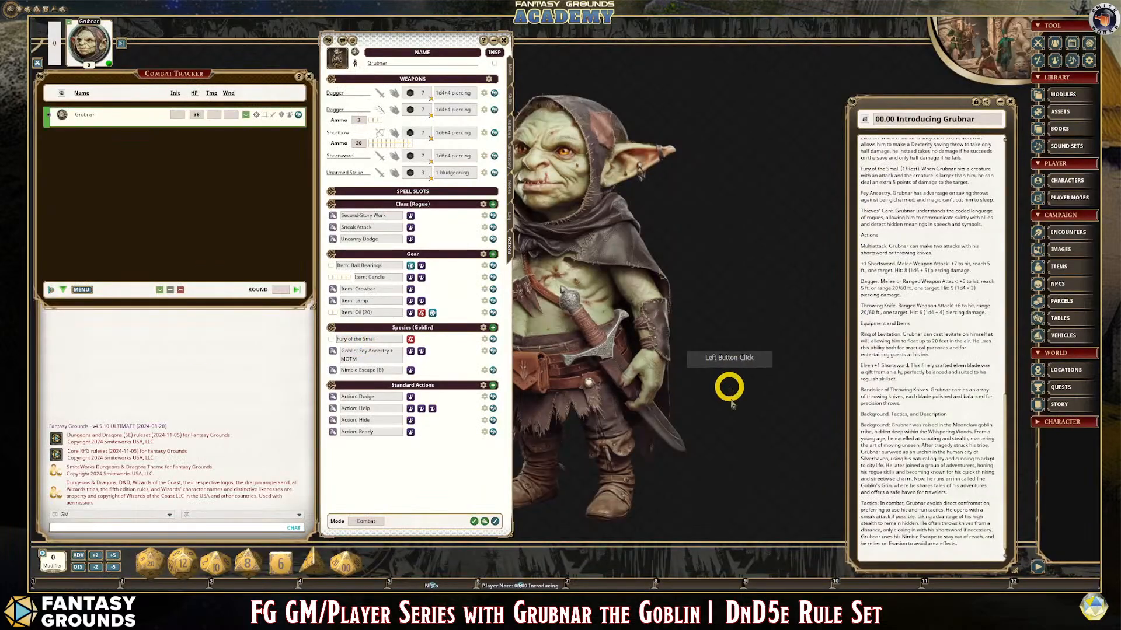
scroll(966, 525, "down", 5)
key("ctrl+v")
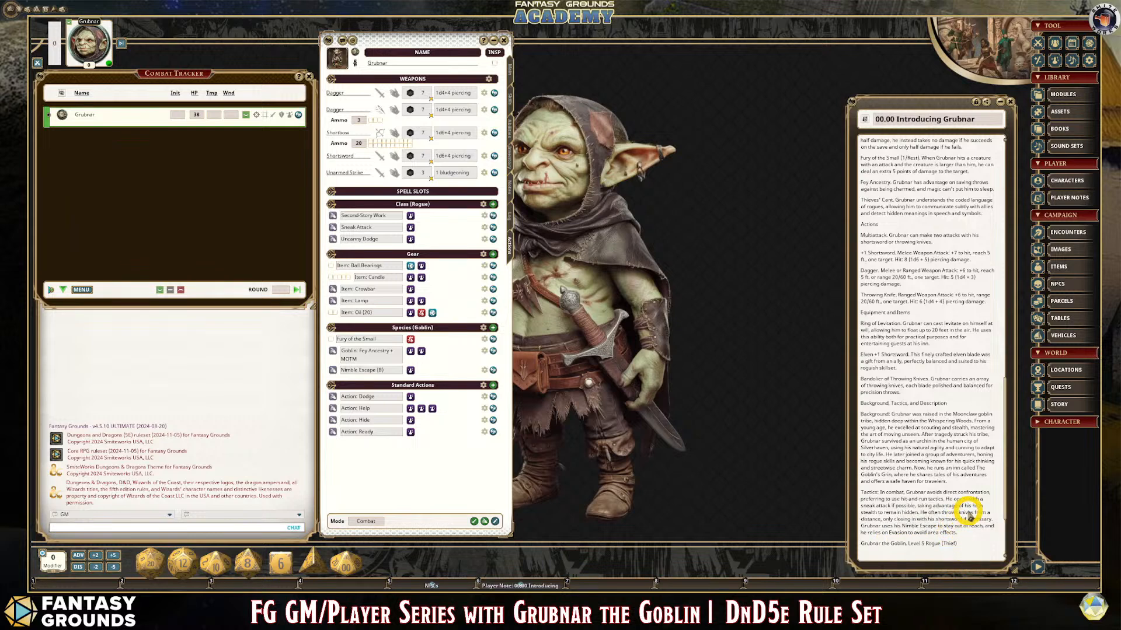
scroll(967, 513, "down", 3)
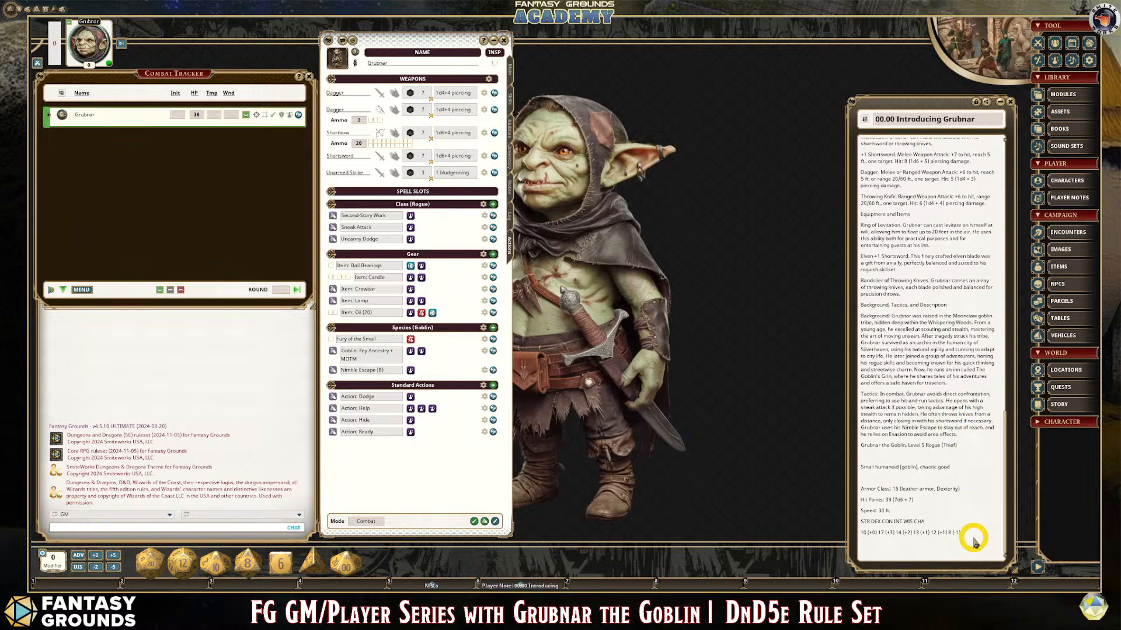
- Check the ability score lines in the pasted section, and remove that section from the note
left_click_drag(974, 543, 863, 520)
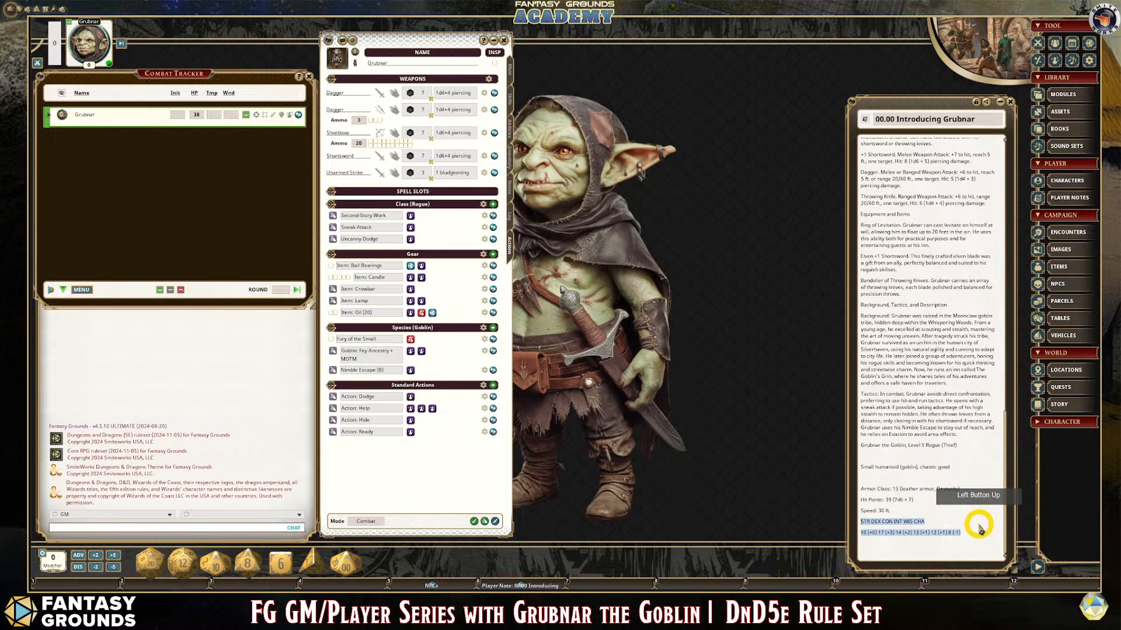
left_click(946, 521)
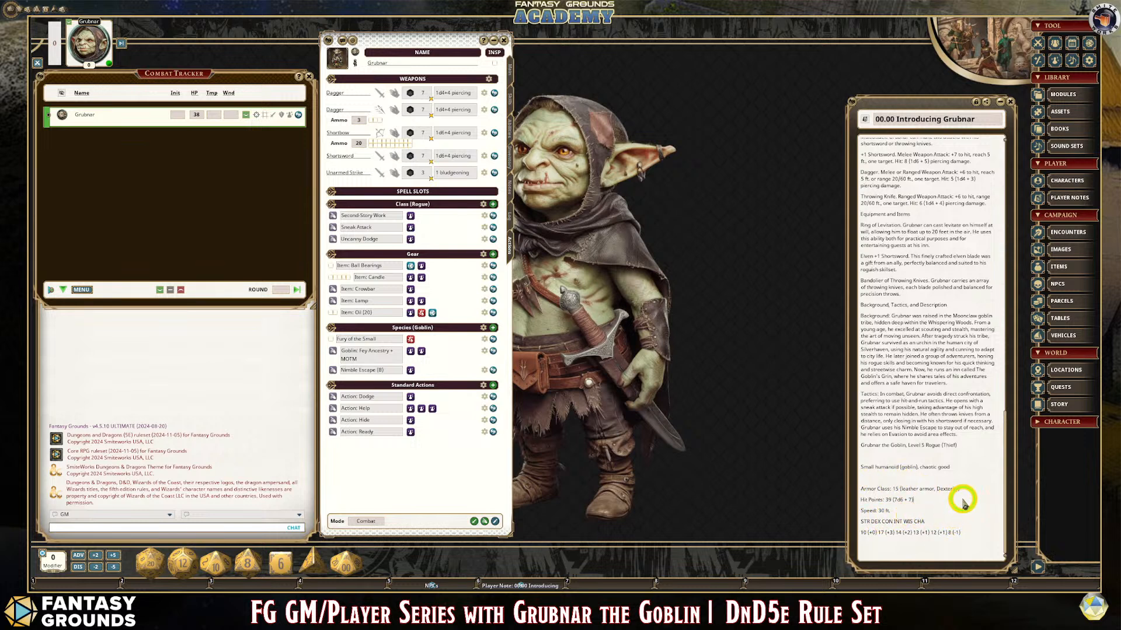
scroll(966, 501, "up", 3)
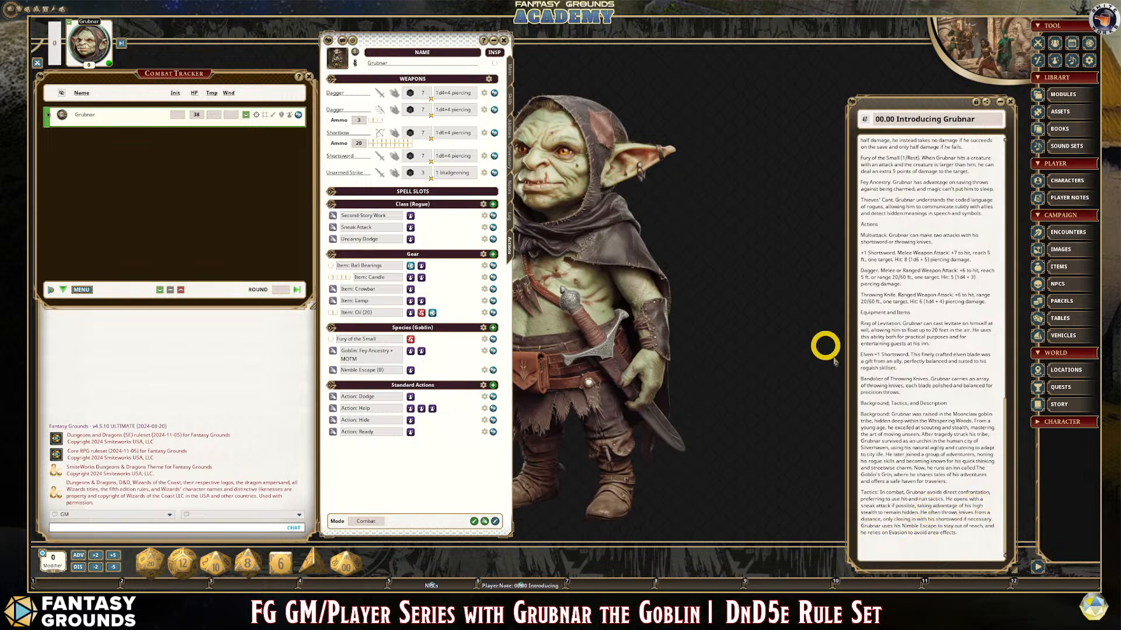
scroll(876, 388, "up", 1)
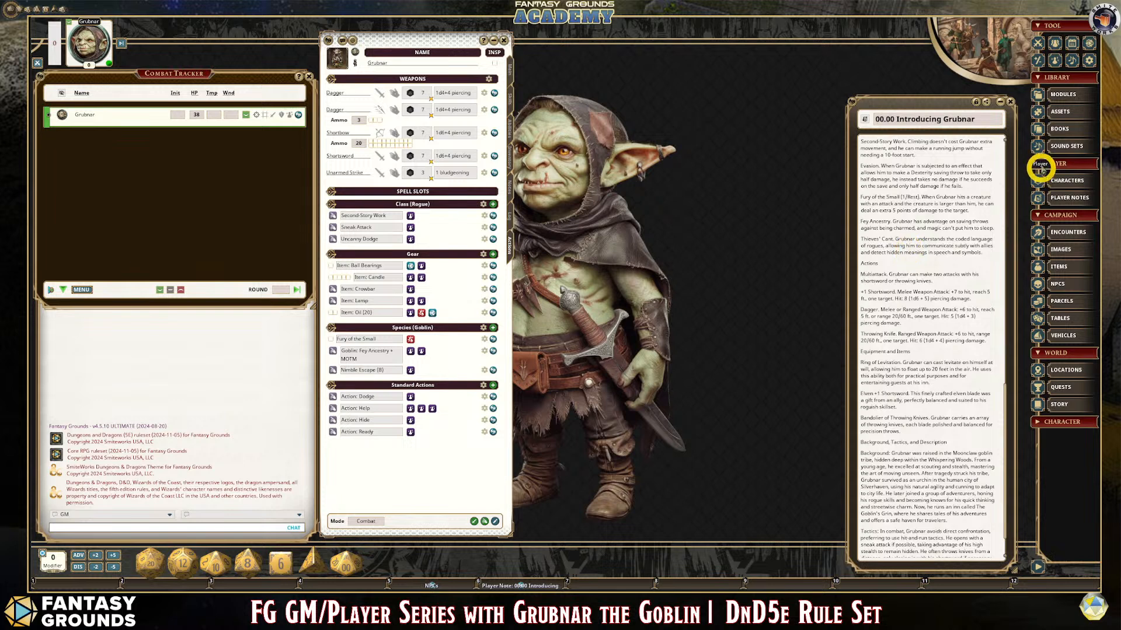
- Open the NPCs list, move it beside the character sheet and show the NPCs of all groups
left_click(434, 584)
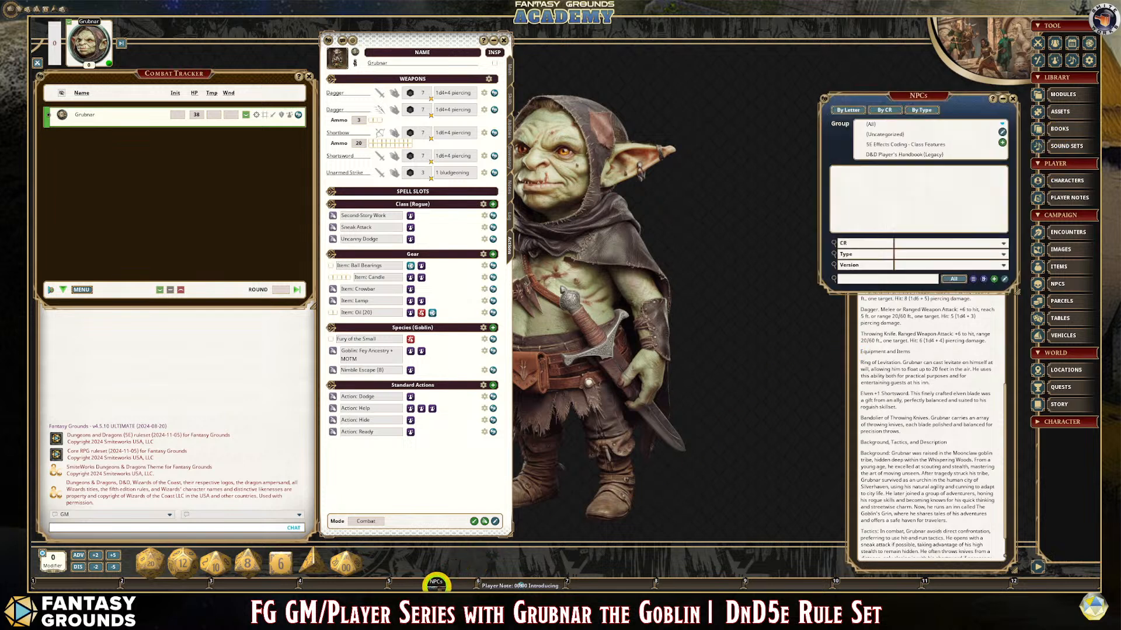
left_click_drag(918, 97, 621, 32)
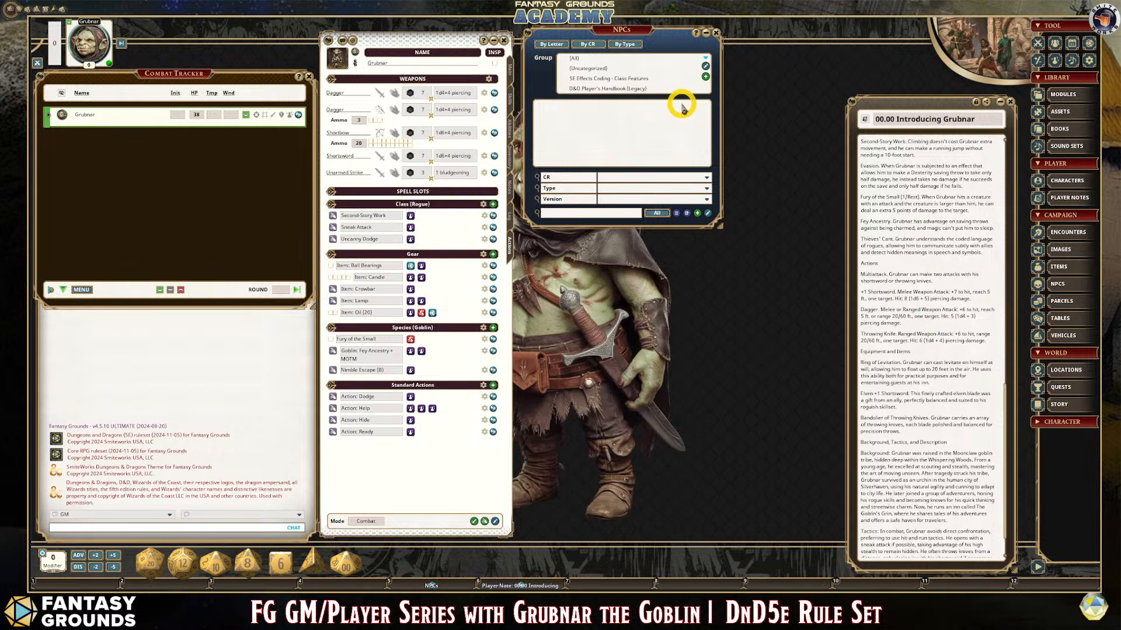
left_click(575, 58)
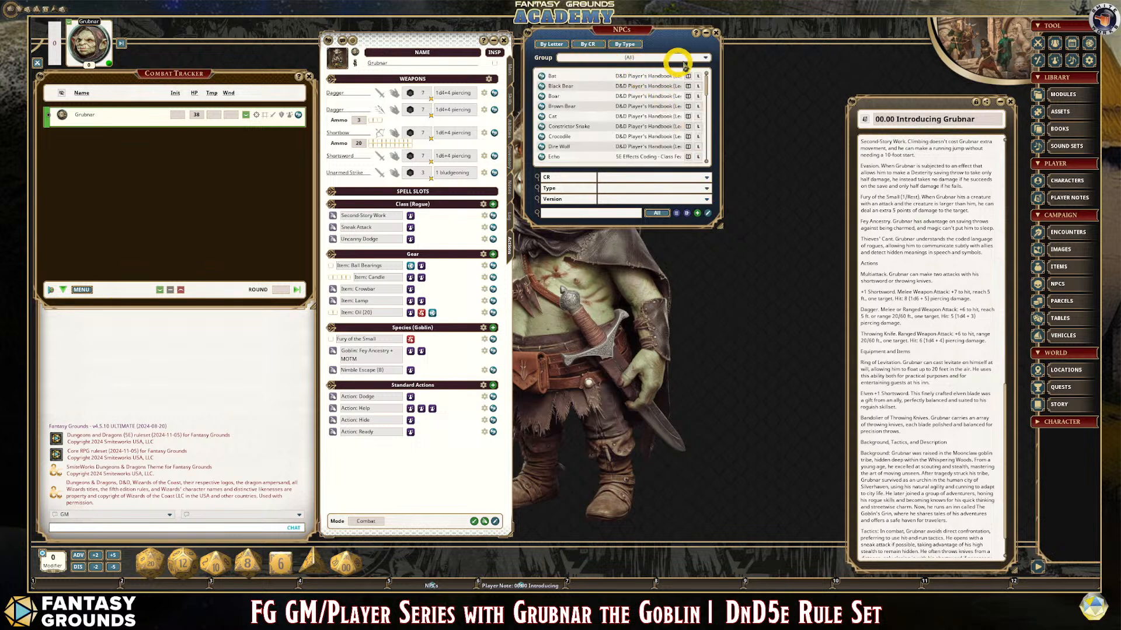
- Add a new NPC group named Custom NPCs and make it the selected group
left_click(704, 57)
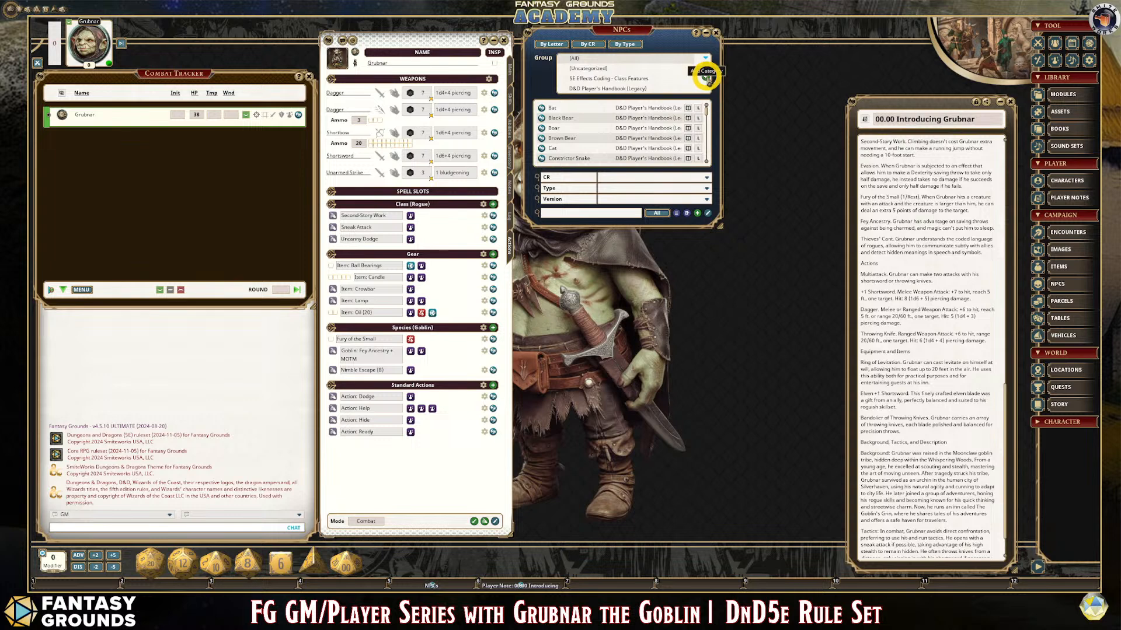
left_click(707, 77)
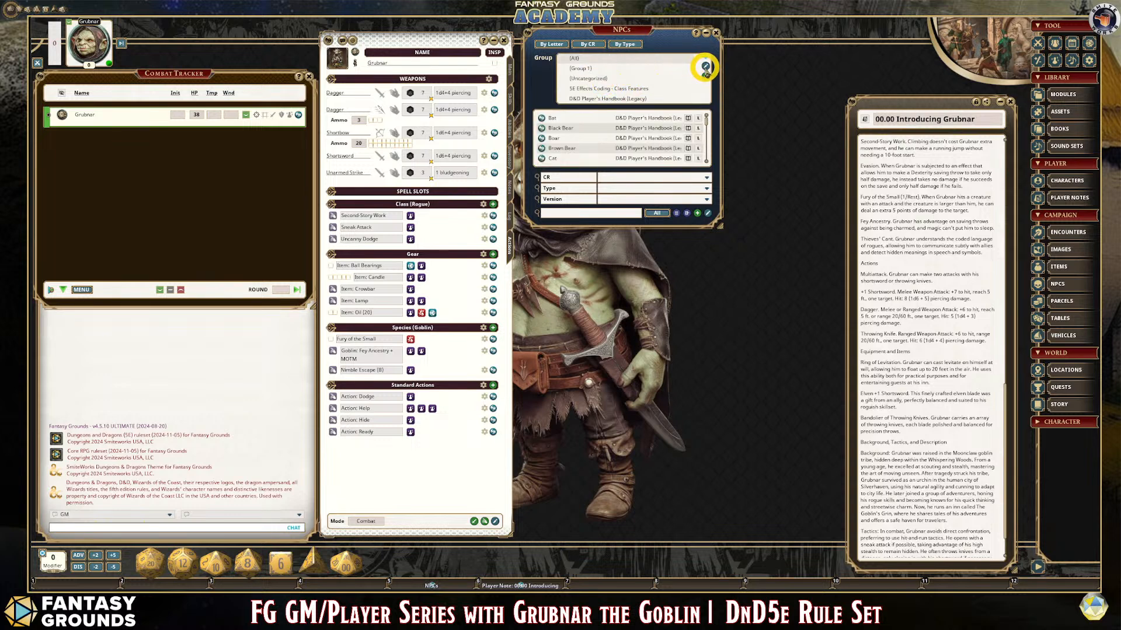
left_click(705, 68)
left_click_drag(608, 69, 553, 63)
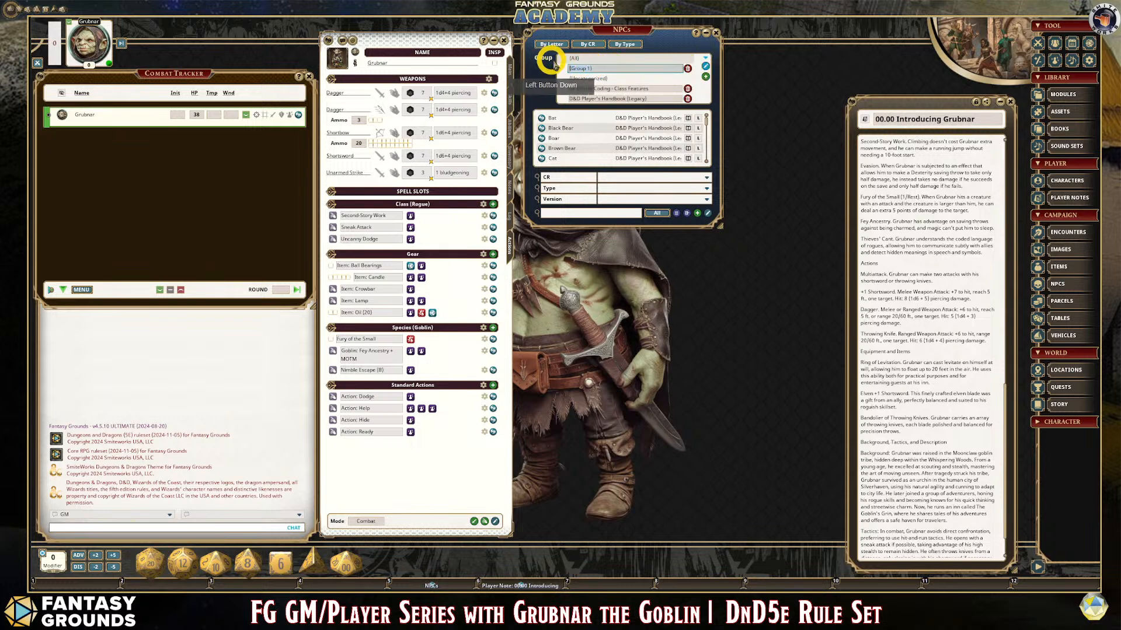
type("Custo")
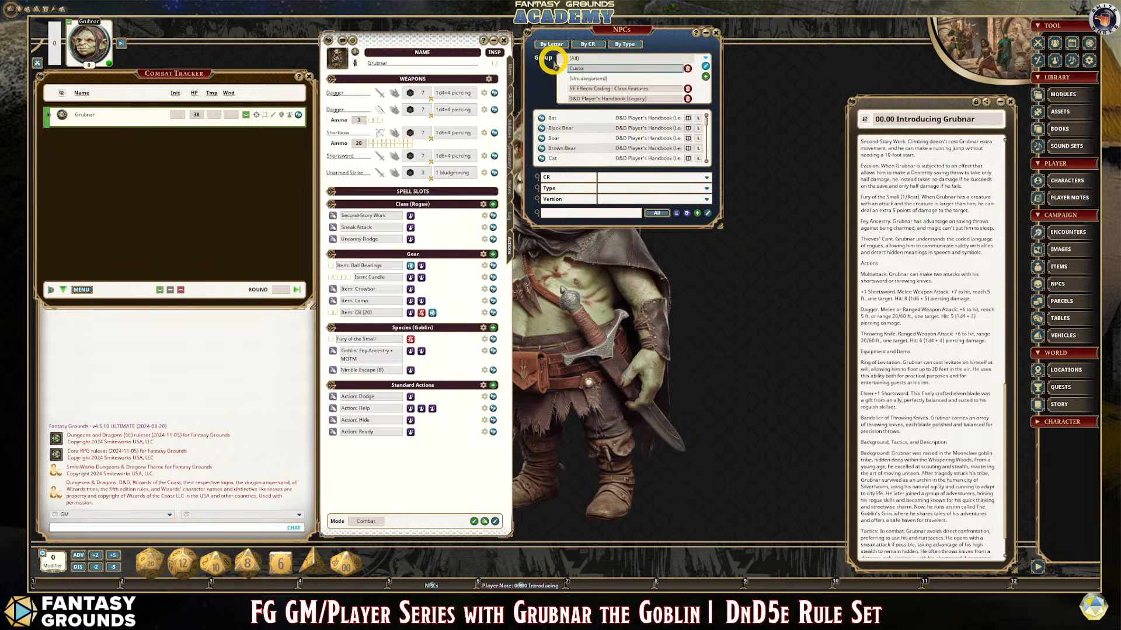
type("m NPCs")
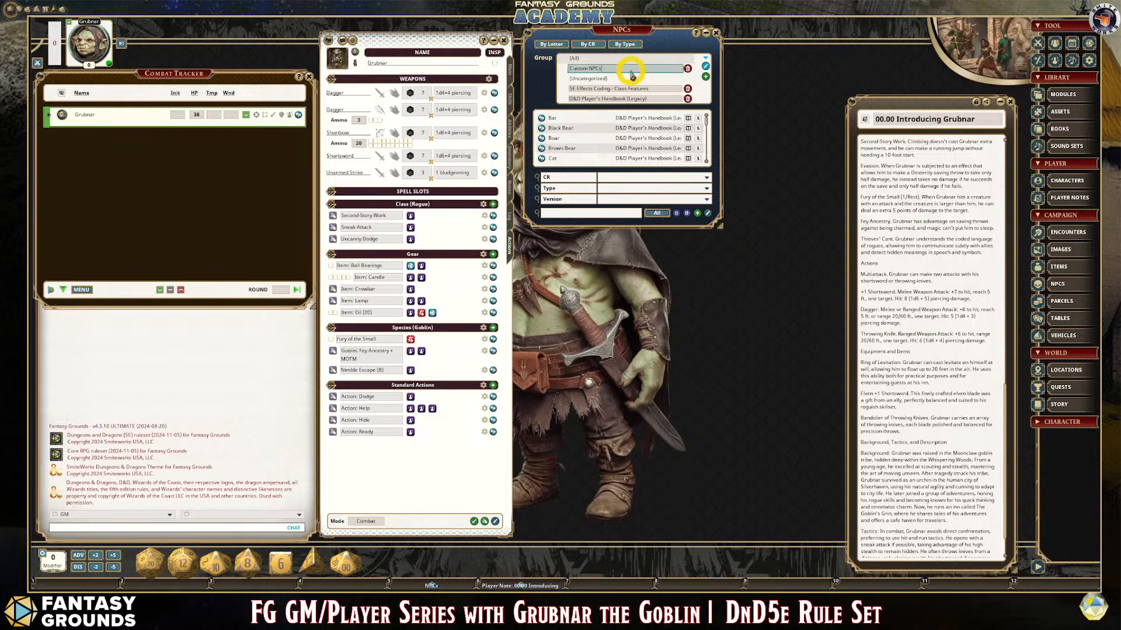
left_click(705, 66)
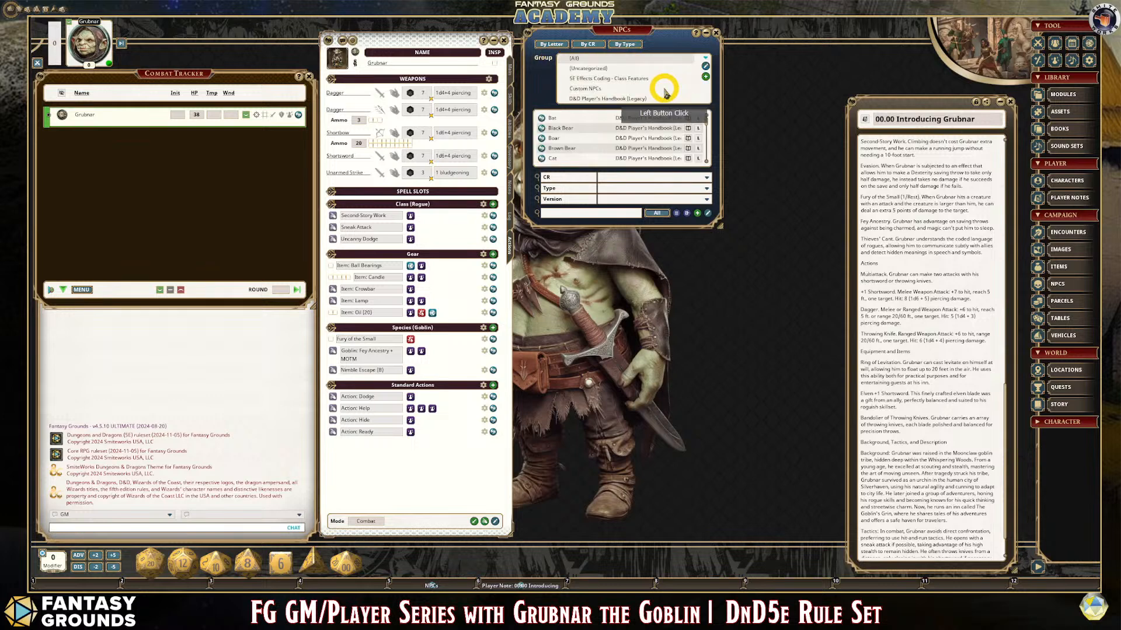
left_click(594, 91)
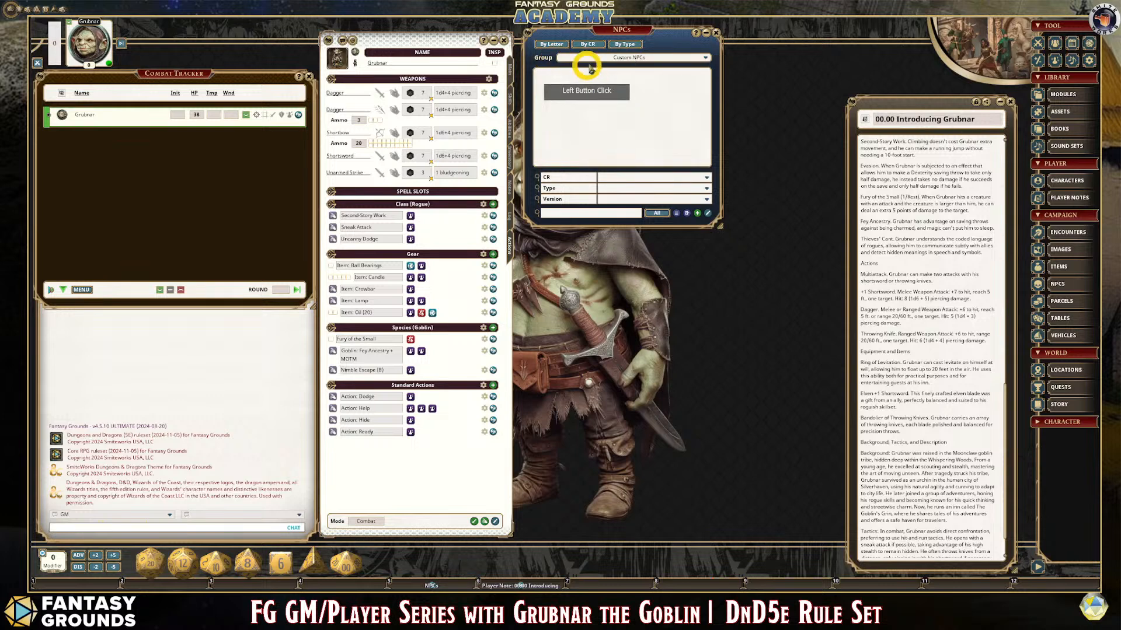
- Open the NPC import window and close the NPCs list, keeping the Introducing Grubnar note in view
left_click(676, 214)
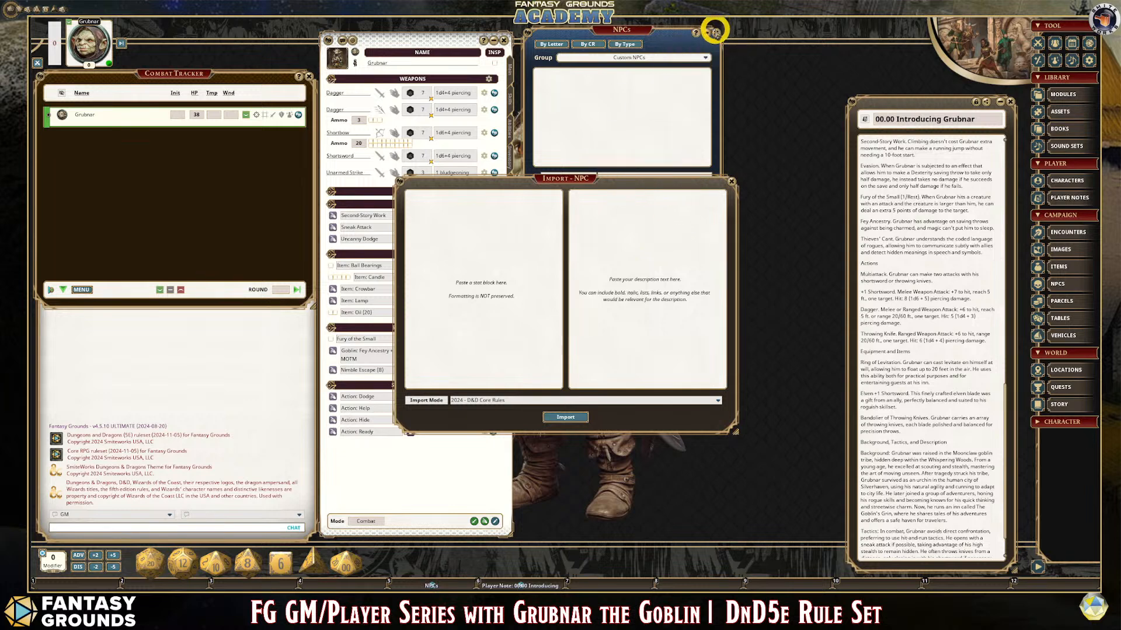
left_click(714, 33)
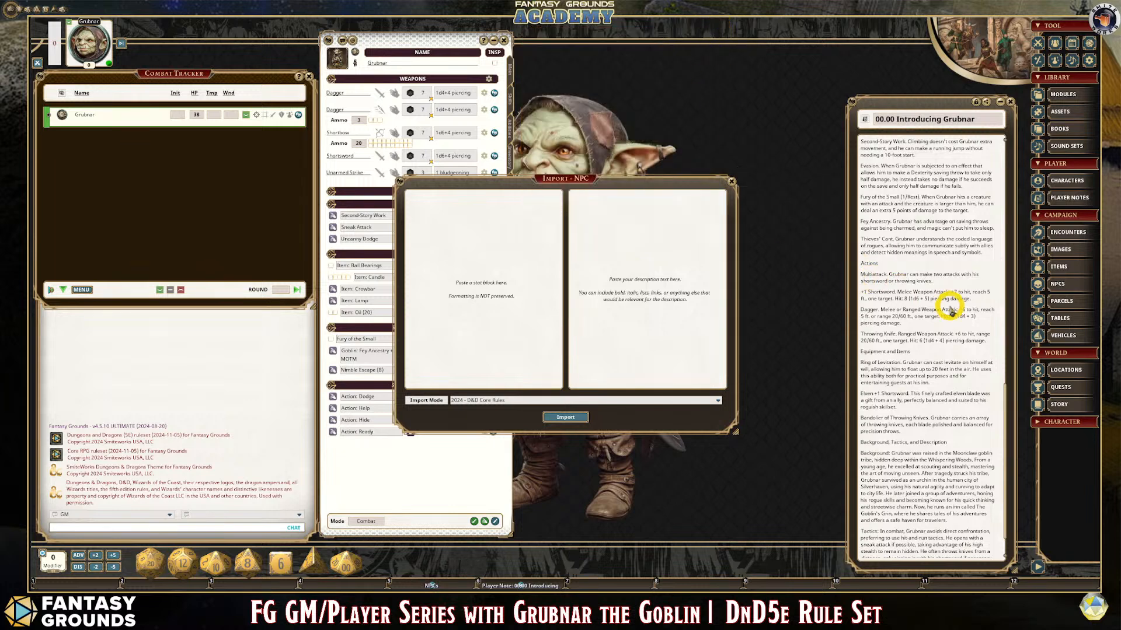
scroll(950, 307, "up", 1)
scroll(950, 308, "down", 1)
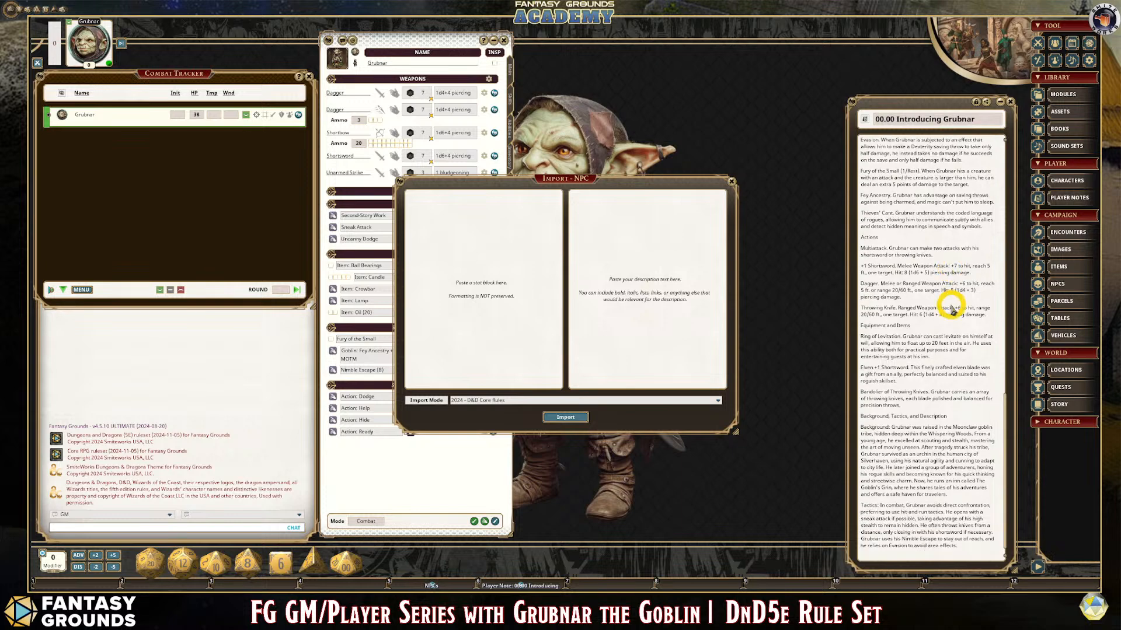
- Copy Grubnar's stat block from the note, from his name line through the Throwing Knife action, into the import window's stat block area
scroll(951, 308, "up", 10)
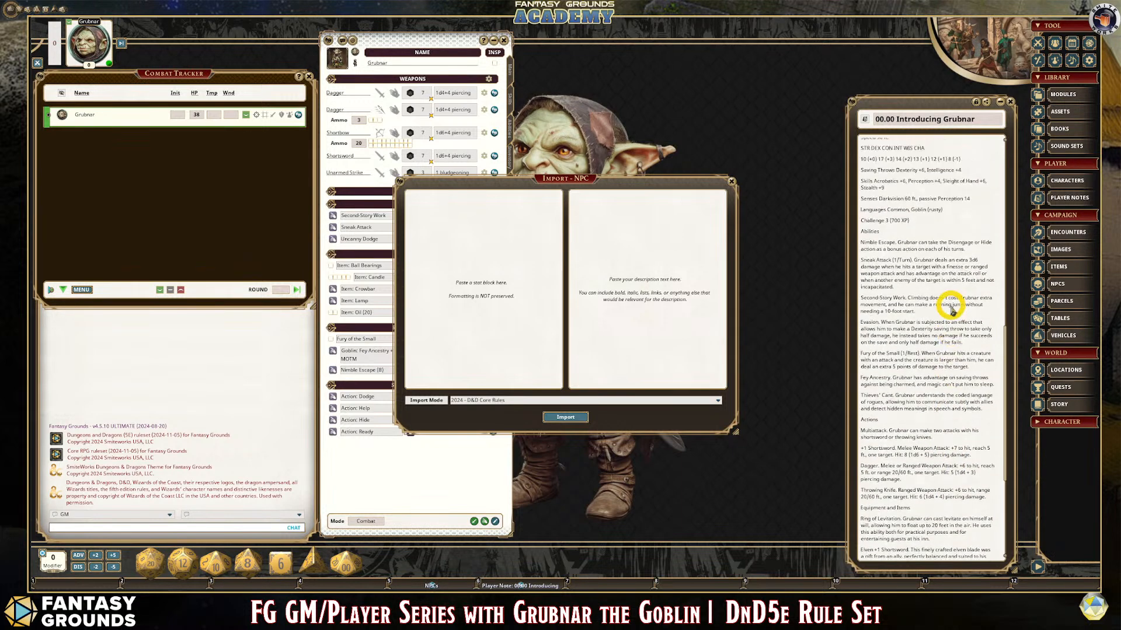
scroll(934, 279, "up", 1)
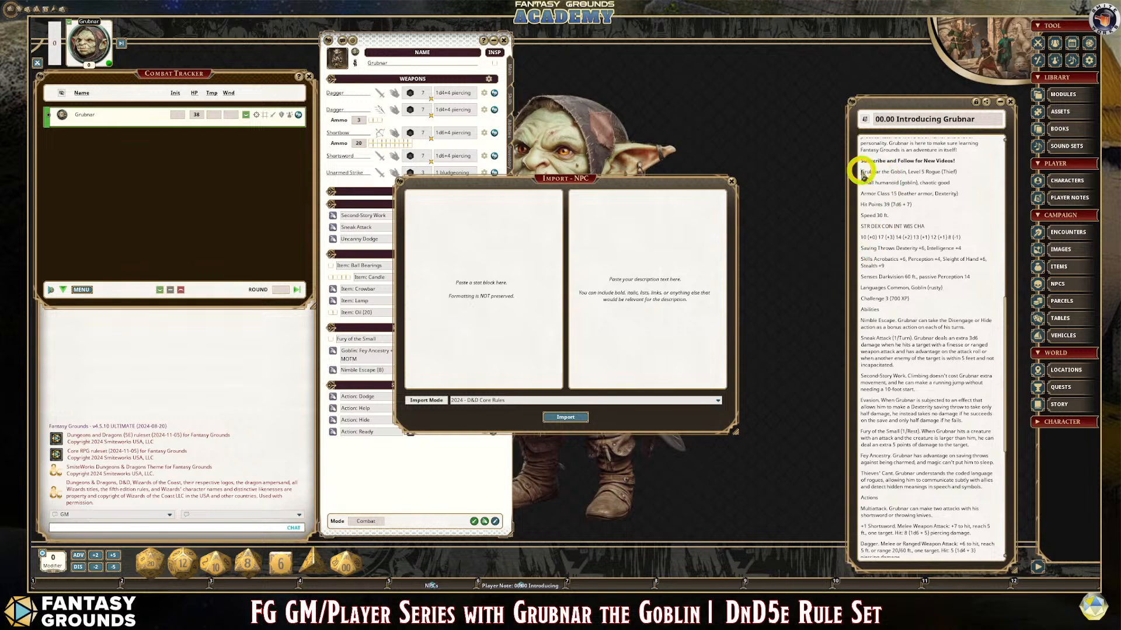
left_click_drag(863, 173, 932, 429)
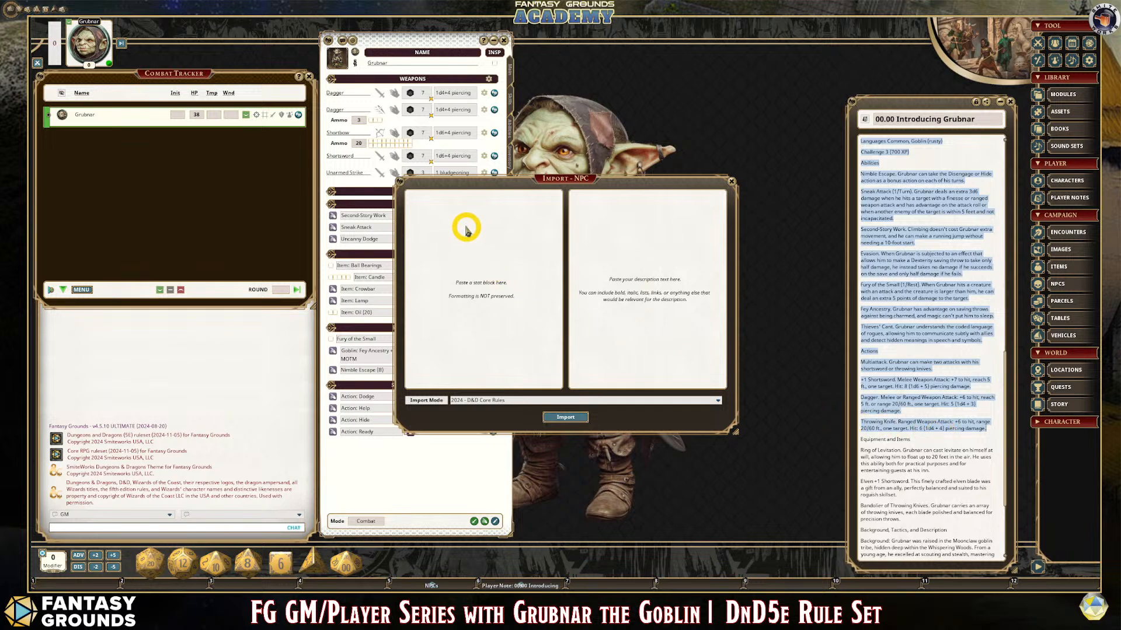
left_click(542, 255)
key("ctrl+v")
scroll(504, 296, "up", 5)
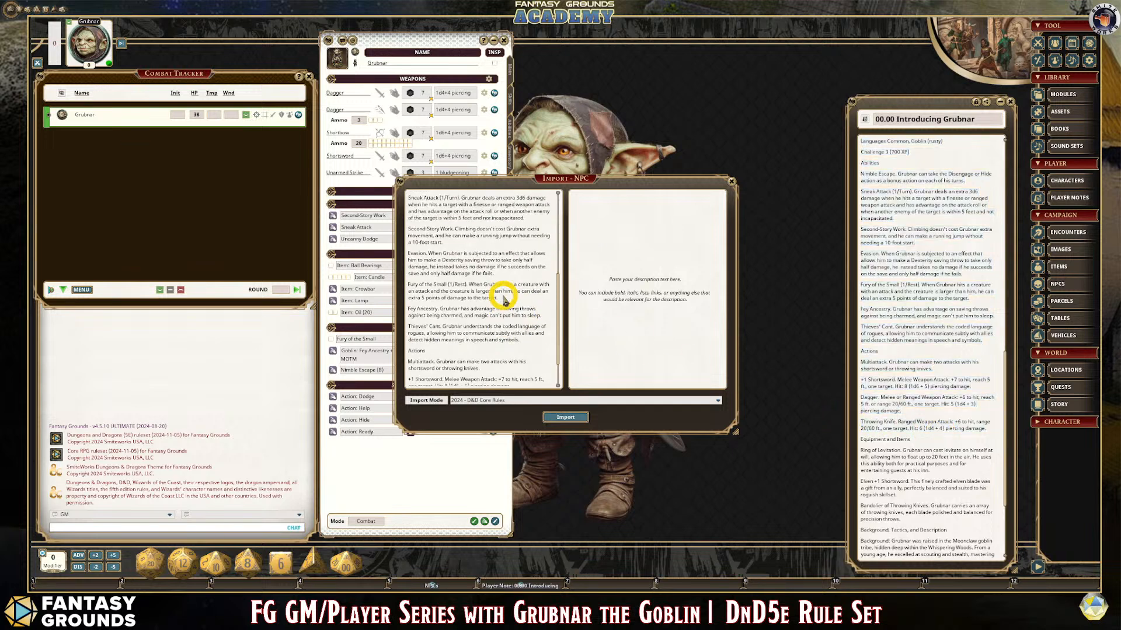
scroll(504, 296, "up", 3)
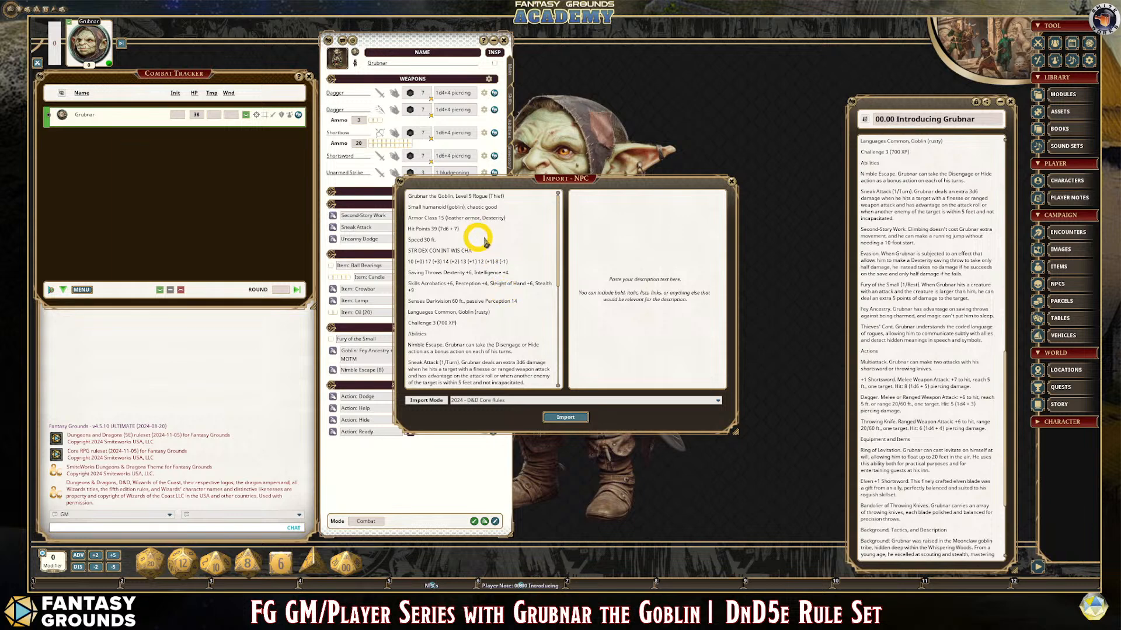
scroll(493, 297, "down", 5)
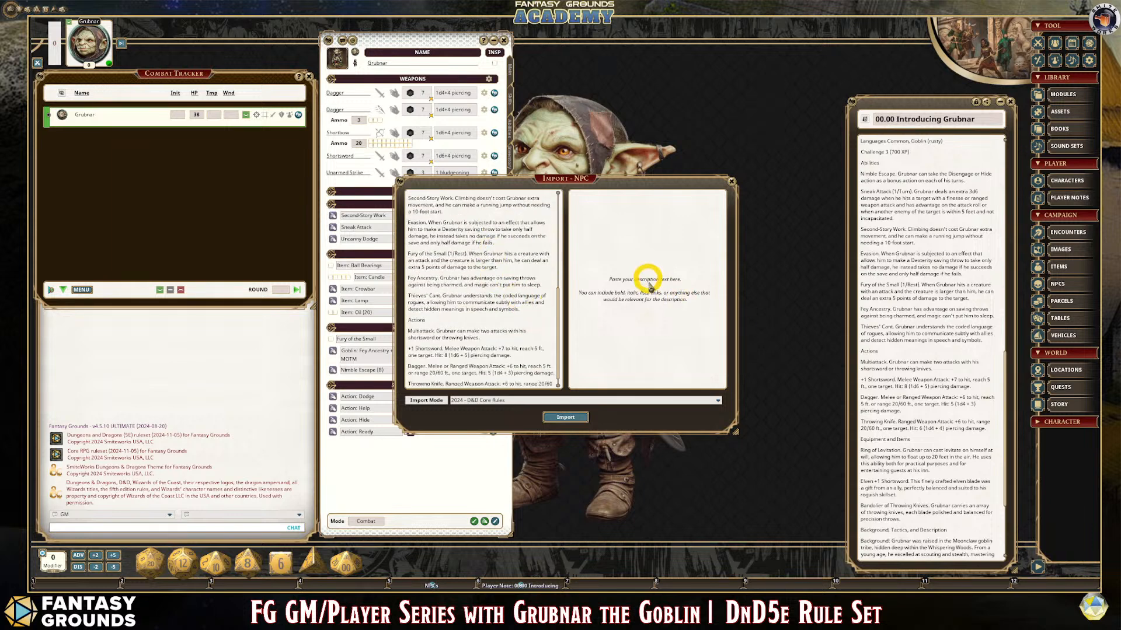
- Copy the note's text from Equipment and Items through Tactics into the import window's description area
scroll(905, 430, "down", 3)
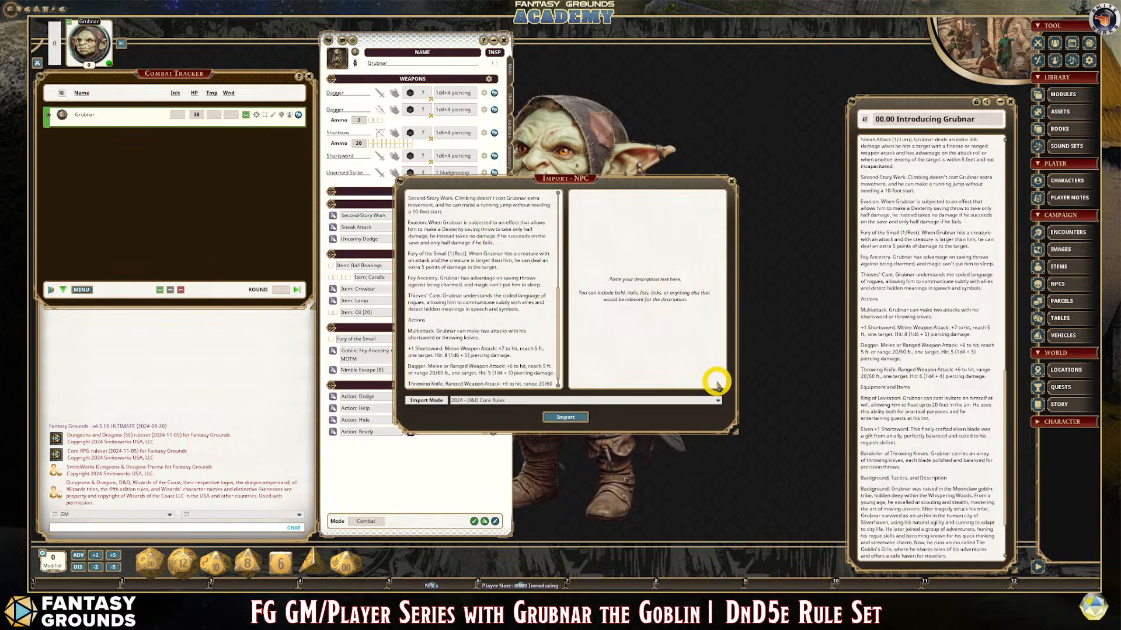
scroll(938, 420, "down", 3)
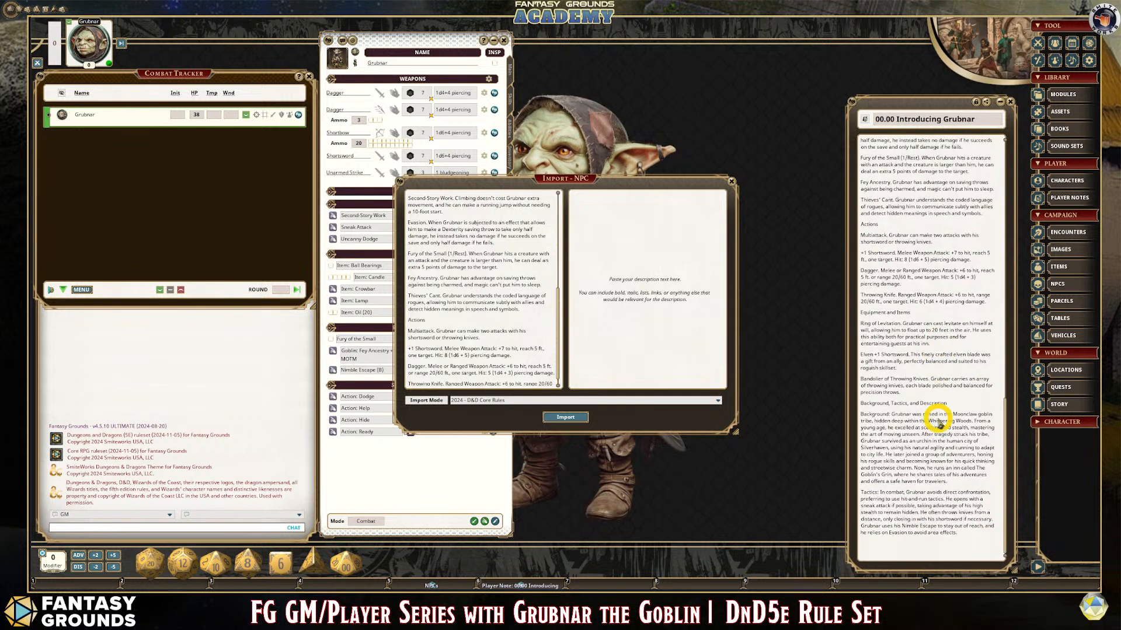
left_click_drag(958, 534, 858, 311)
key("ctrl+c")
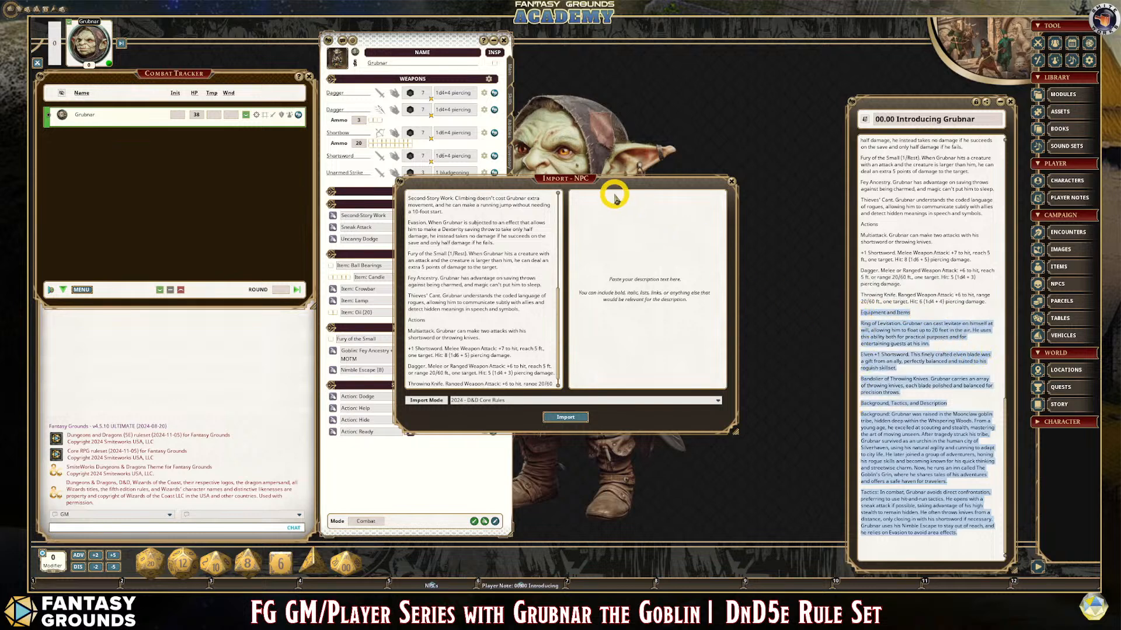
left_click(630, 214)
key("ctrl+v")
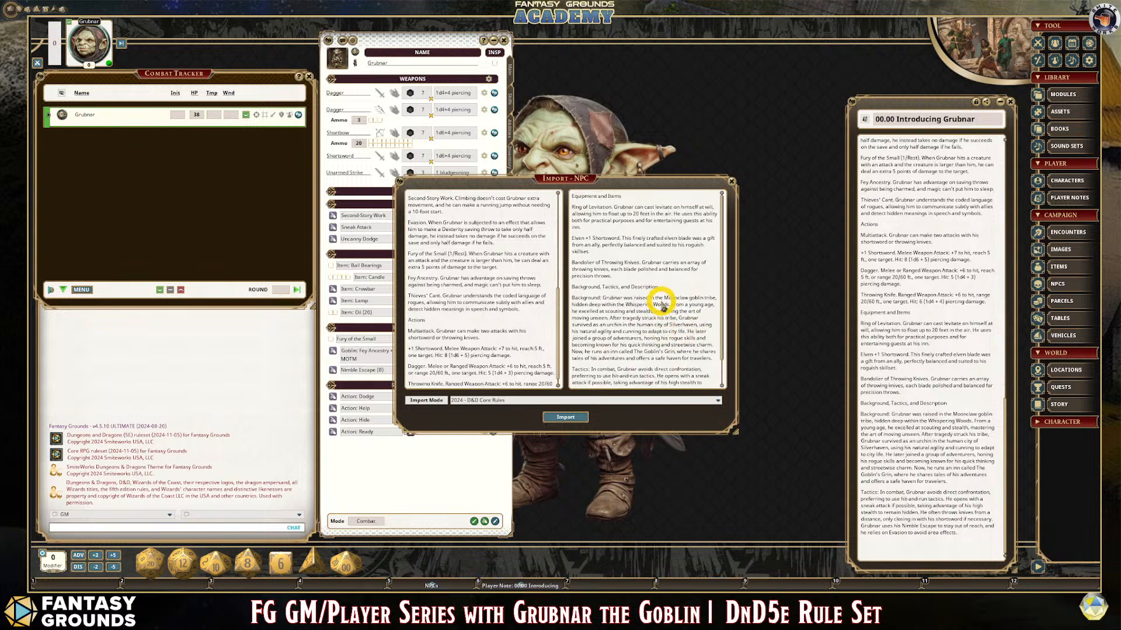
- Add a line reading Grubnar above Equipment and Items in the import description
left_click(598, 212)
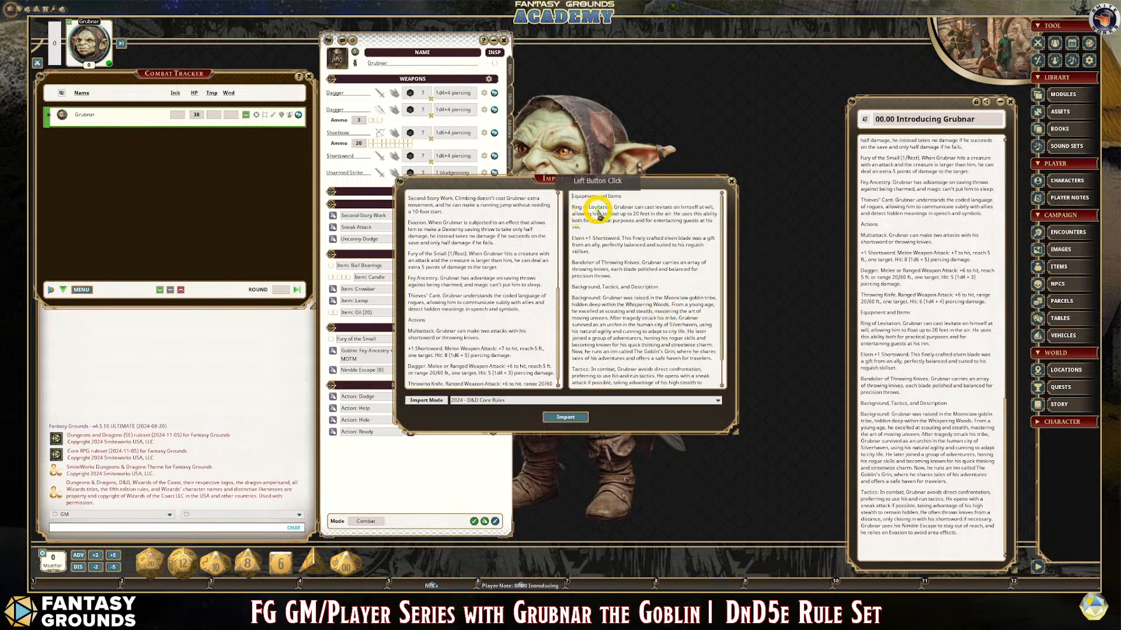
key("Return")
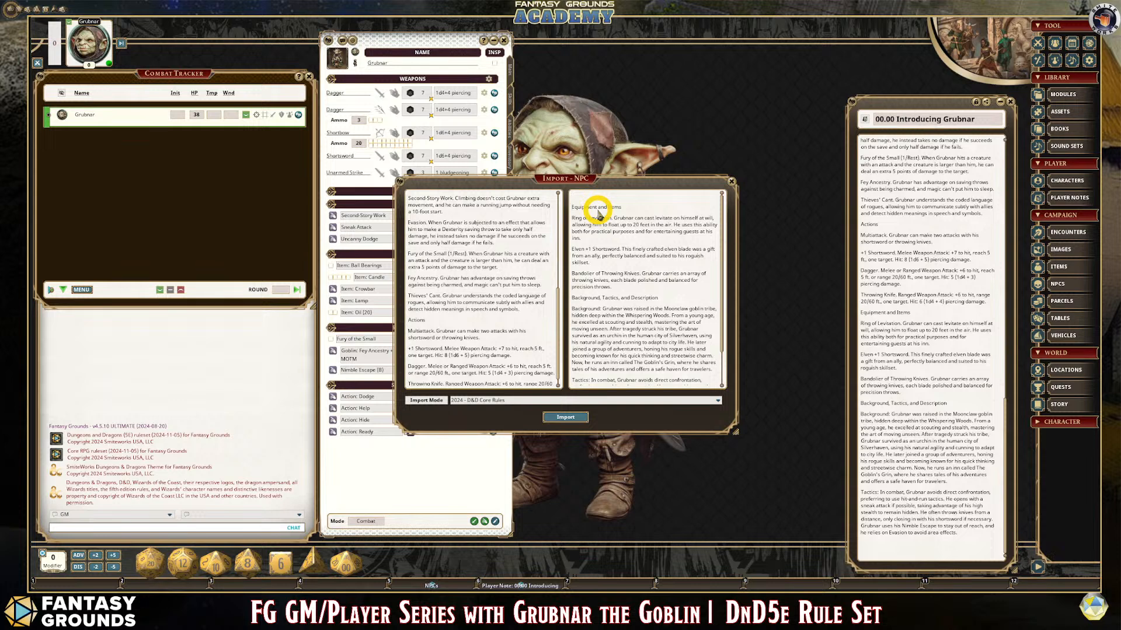
type("Grubnar")
left_click(644, 208)
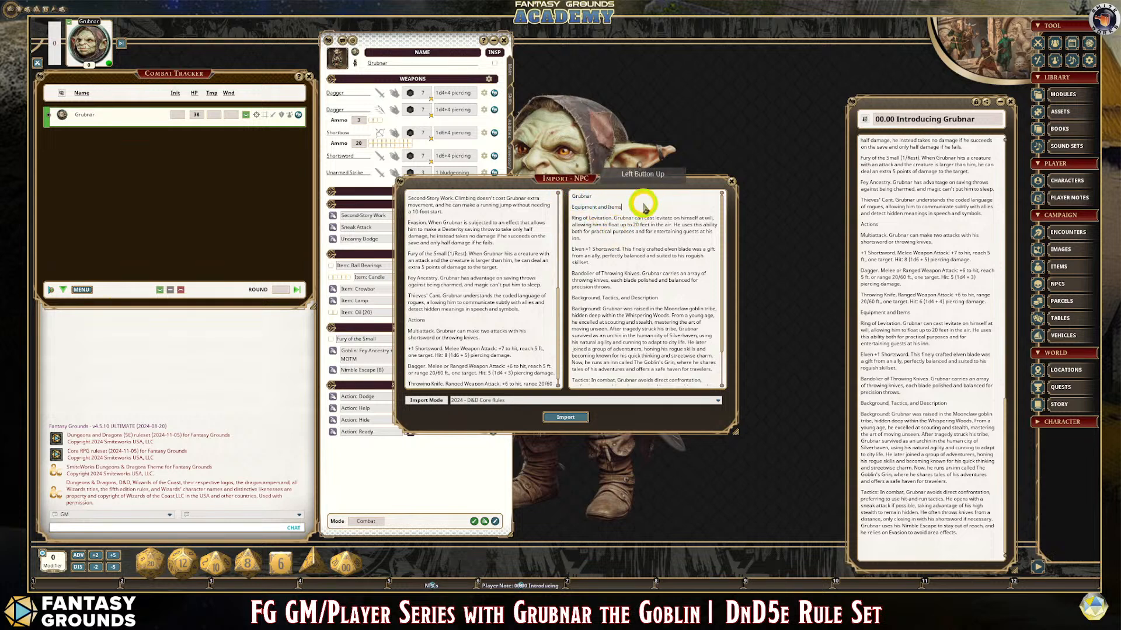
- Make the Grubnar line in the import description bold and format it as a heading
left_click_drag(593, 196, 566, 197)
key("ctrl+b")
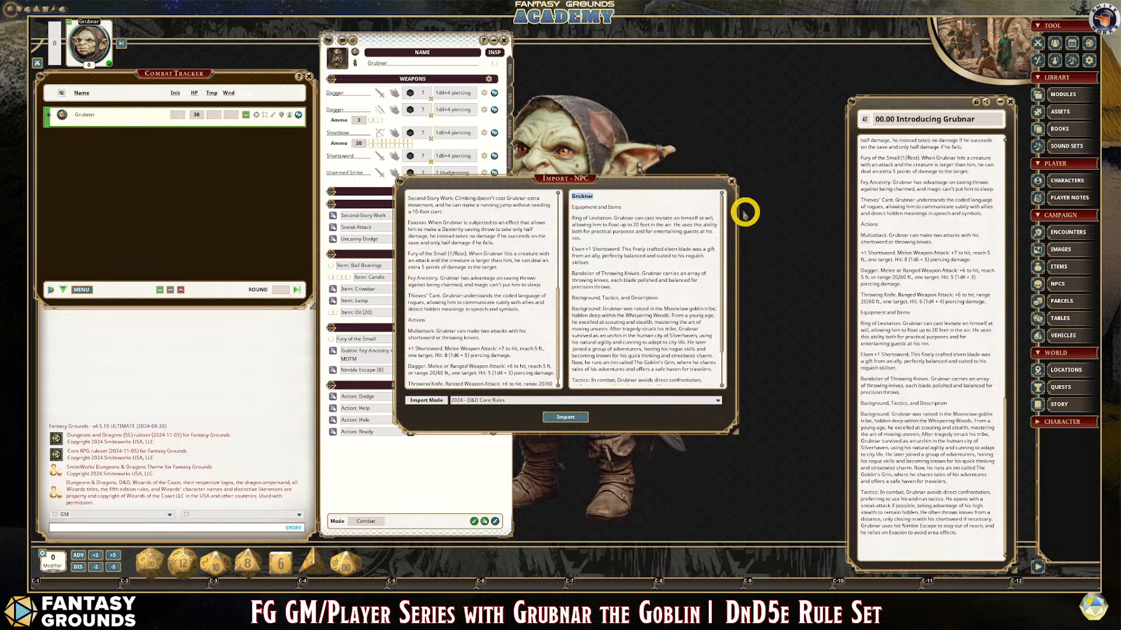
left_click(633, 219)
left_click_drag(568, 197, 593, 201)
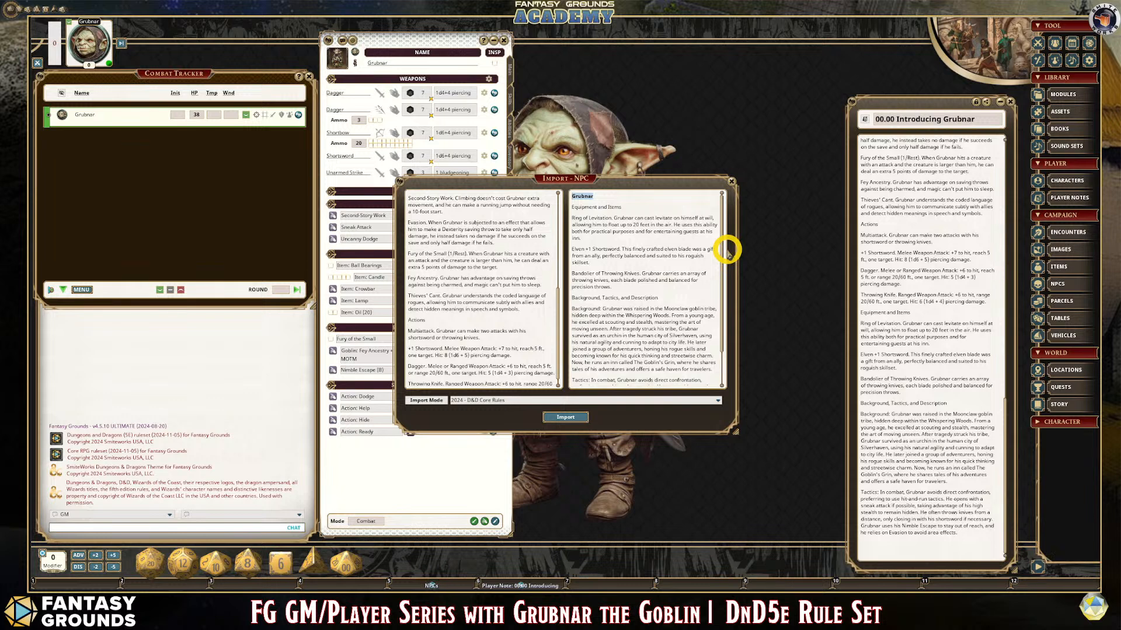
key("ctrl")
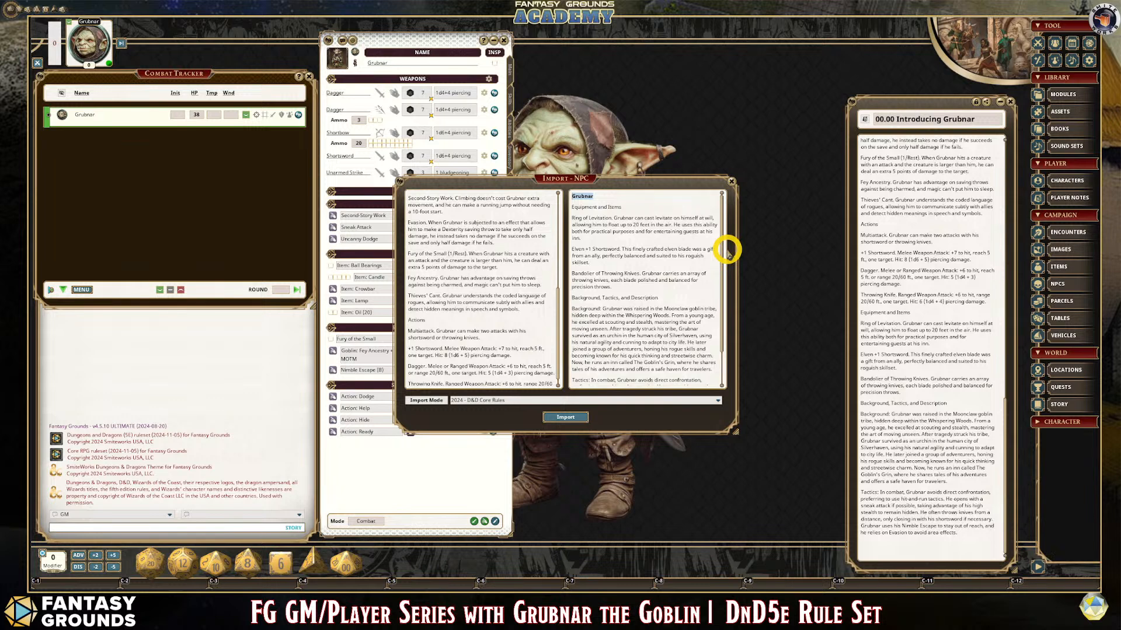
key("ctrl+1")
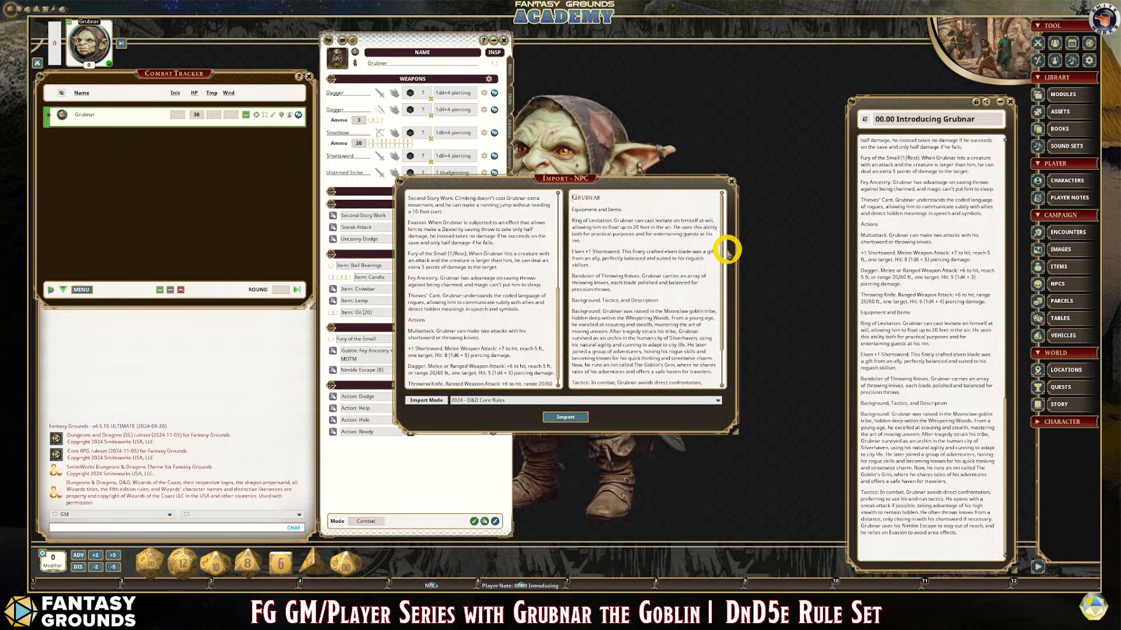
- Review the pasted stat block and replace its Abilities section title with Features
scroll(530, 303, "up", 5)
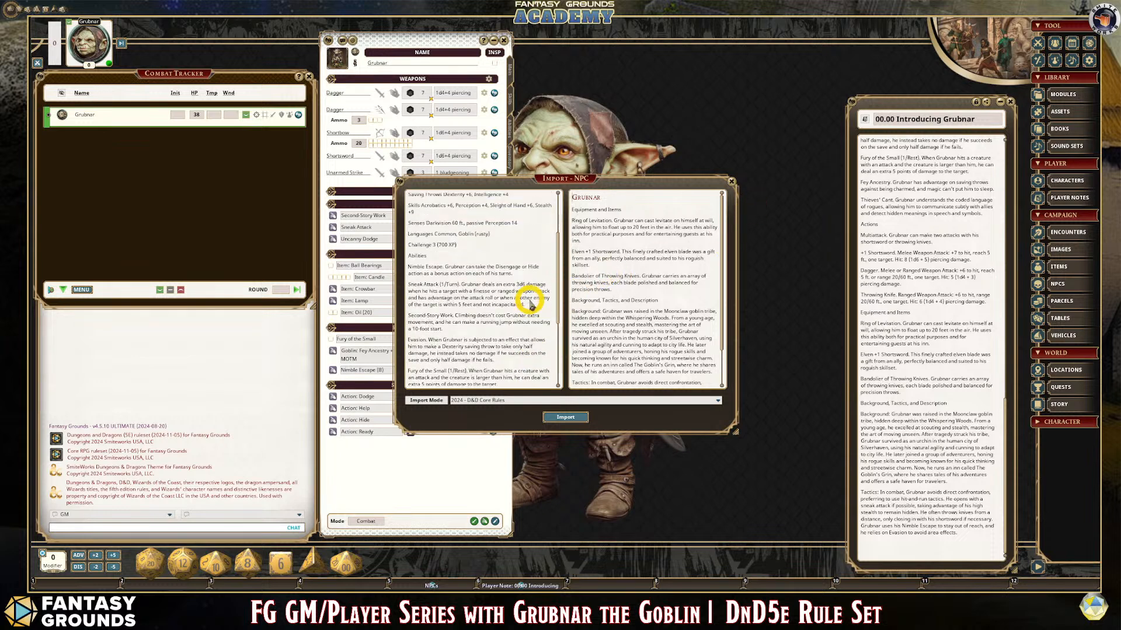
scroll(530, 302, "up", 3)
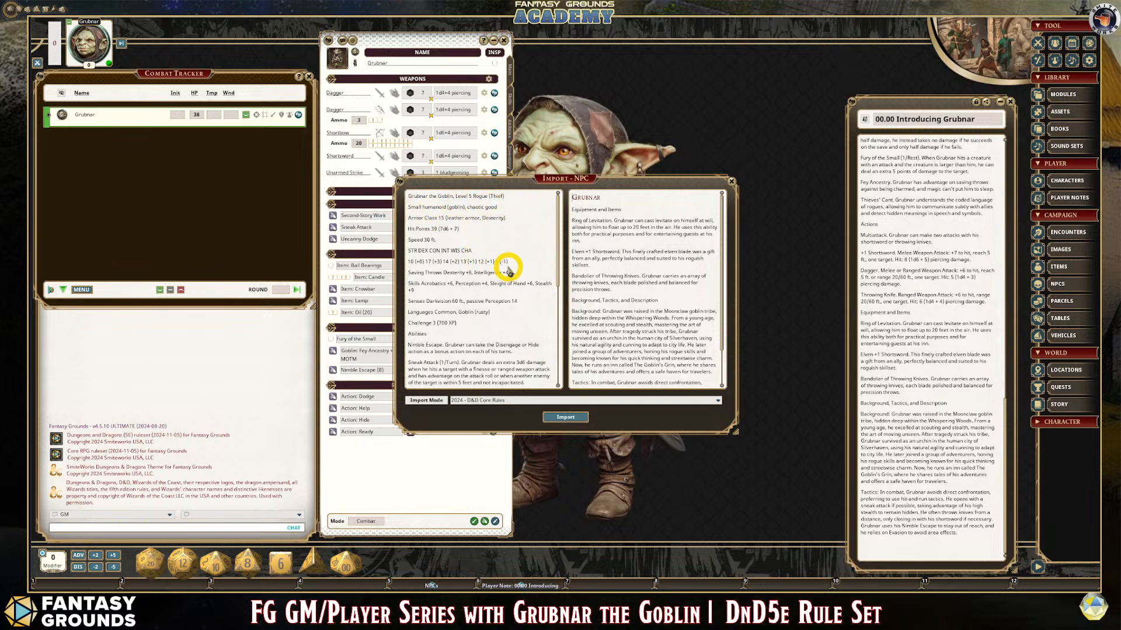
scroll(508, 304, "down", 8)
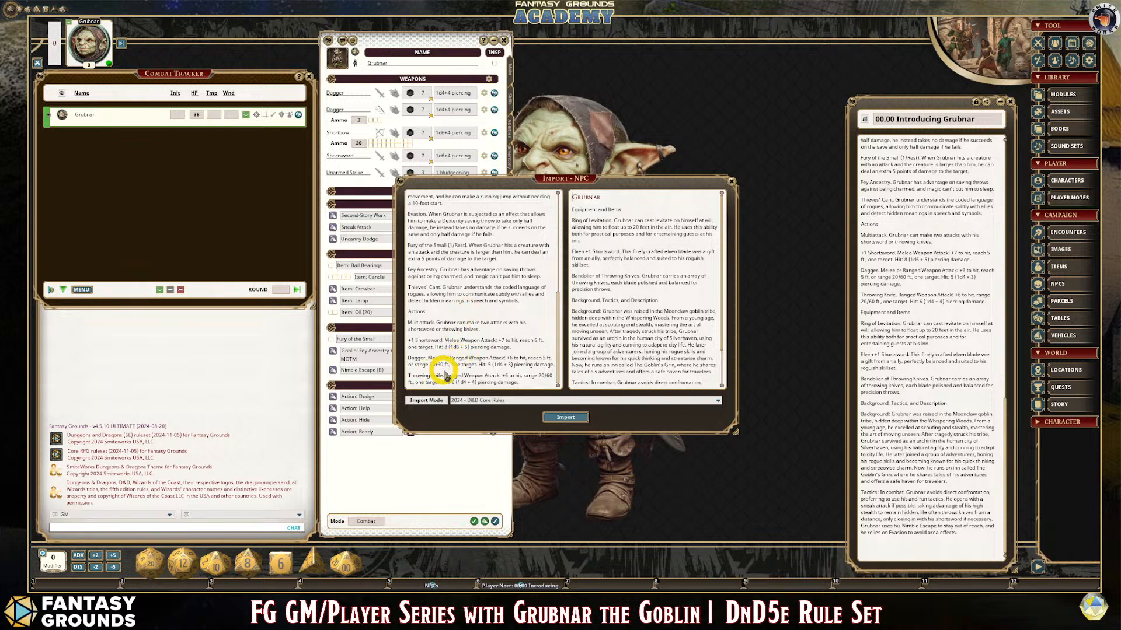
scroll(426, 324, "up", 3)
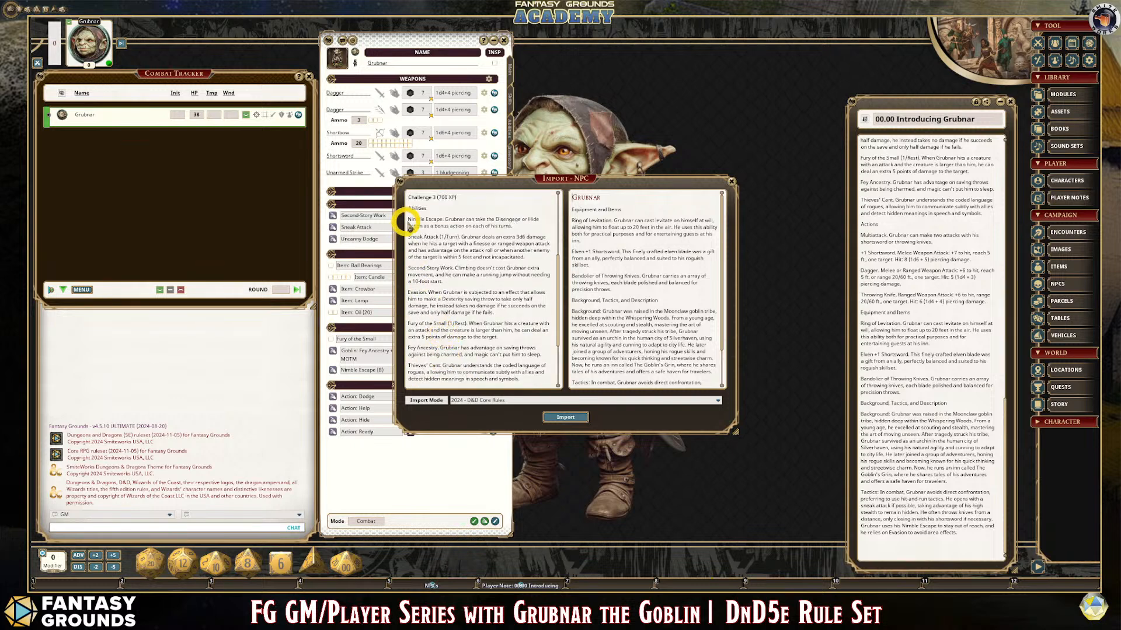
scroll(470, 280, "up", 2)
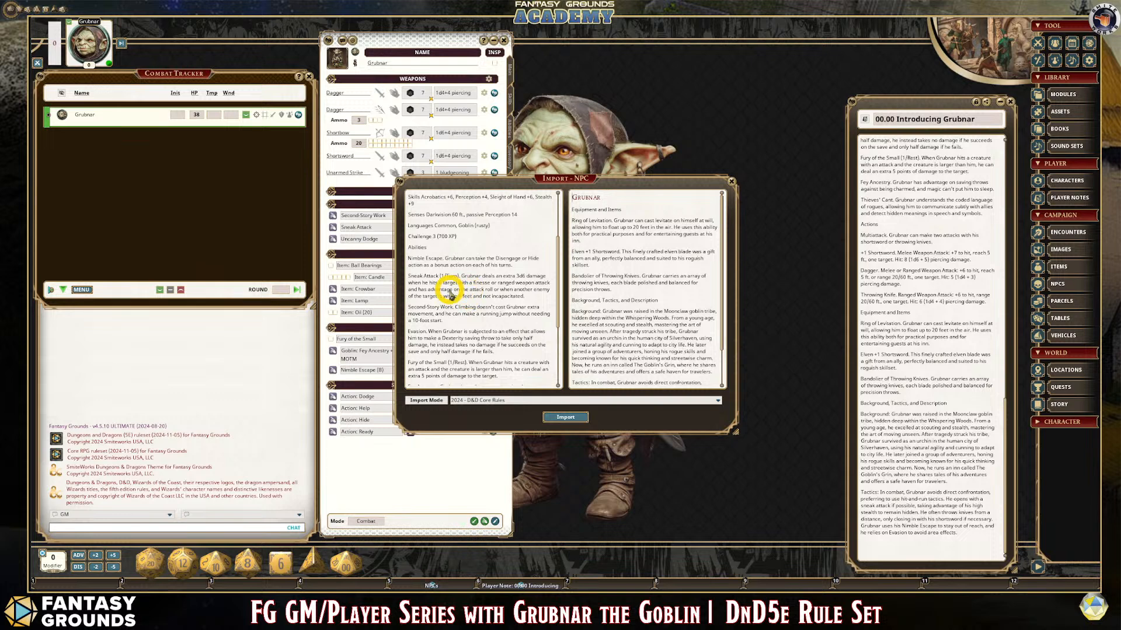
double_click(427, 248)
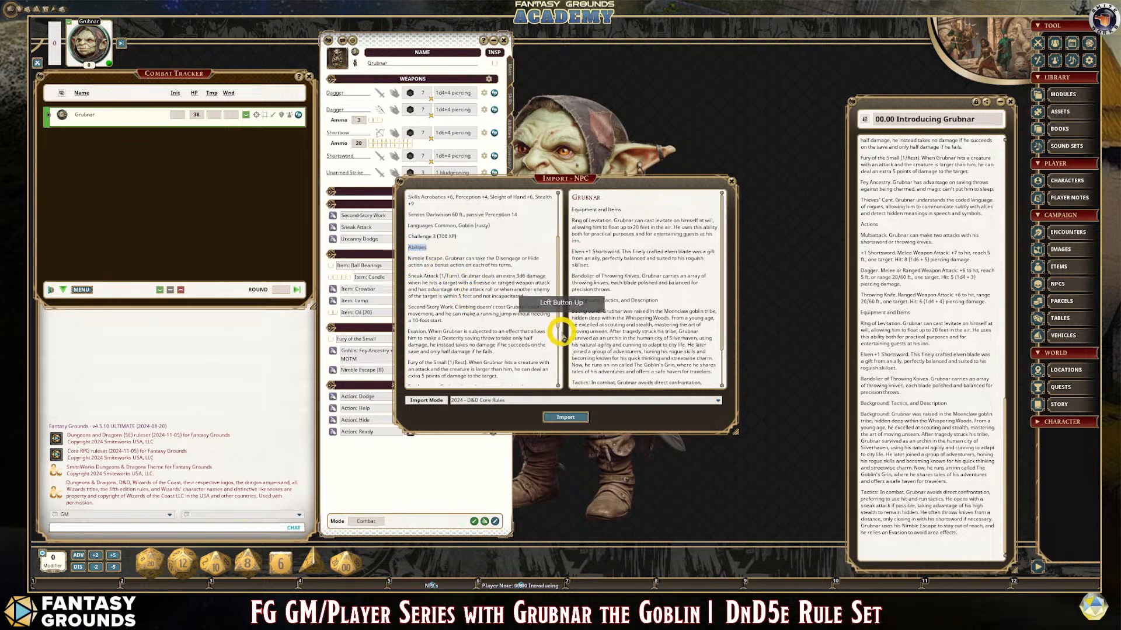
type("Features")
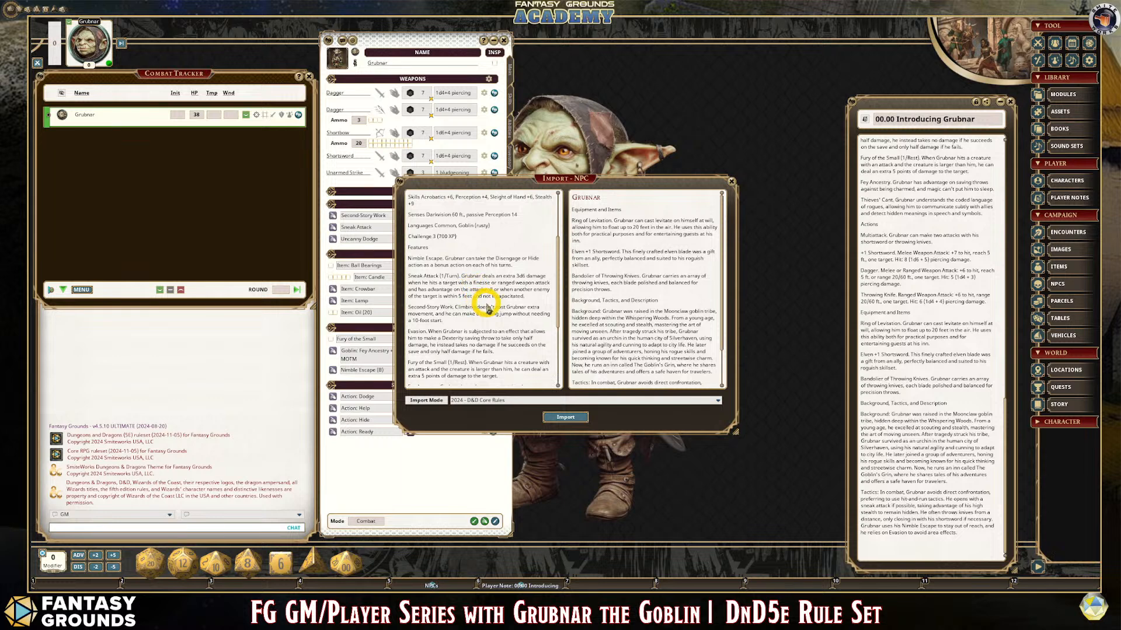
- Check the remaining stat block sections and set the import mode to 2022 - Monsters of the Multiverse
scroll(484, 294, "down", 3)
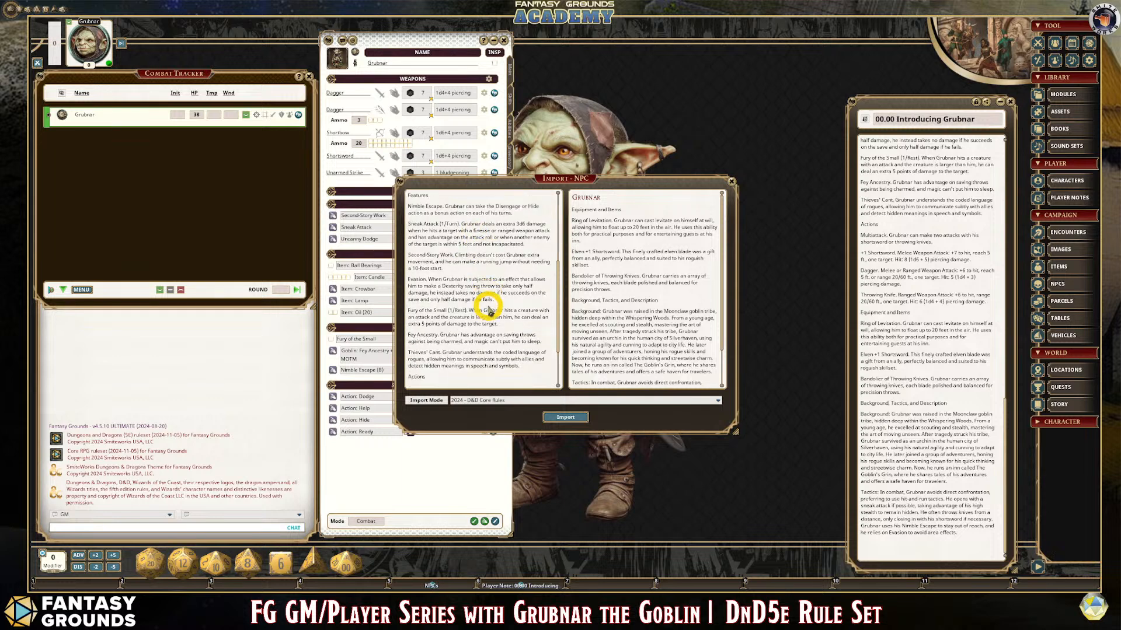
scroll(489, 312, "down", 3)
scroll(495, 324, "up", 2)
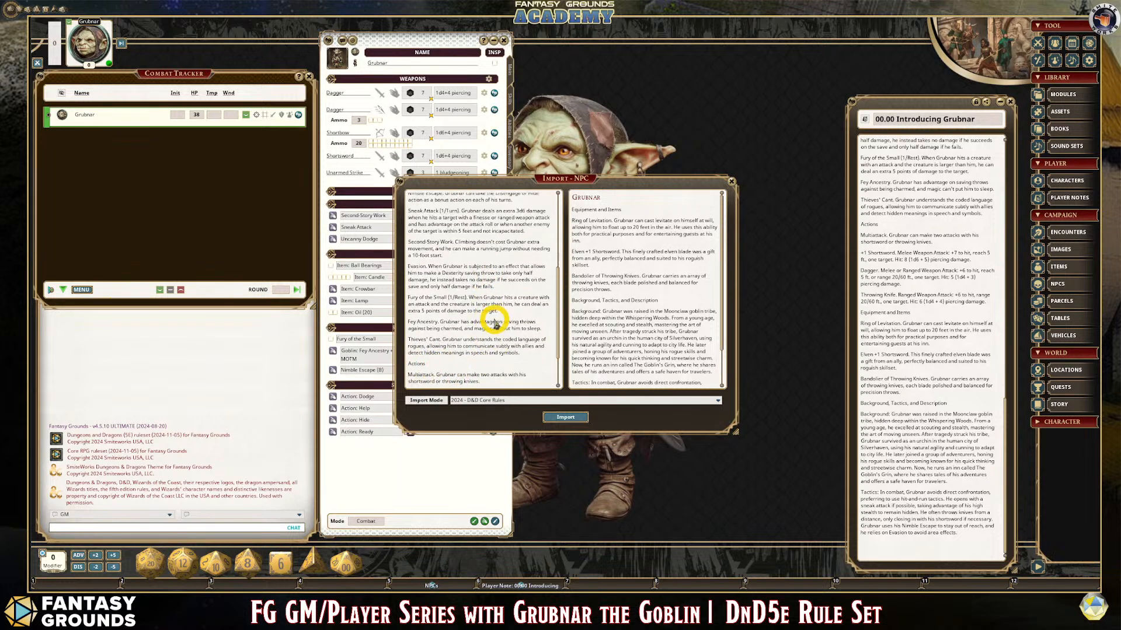
scroll(494, 325, "up", 8)
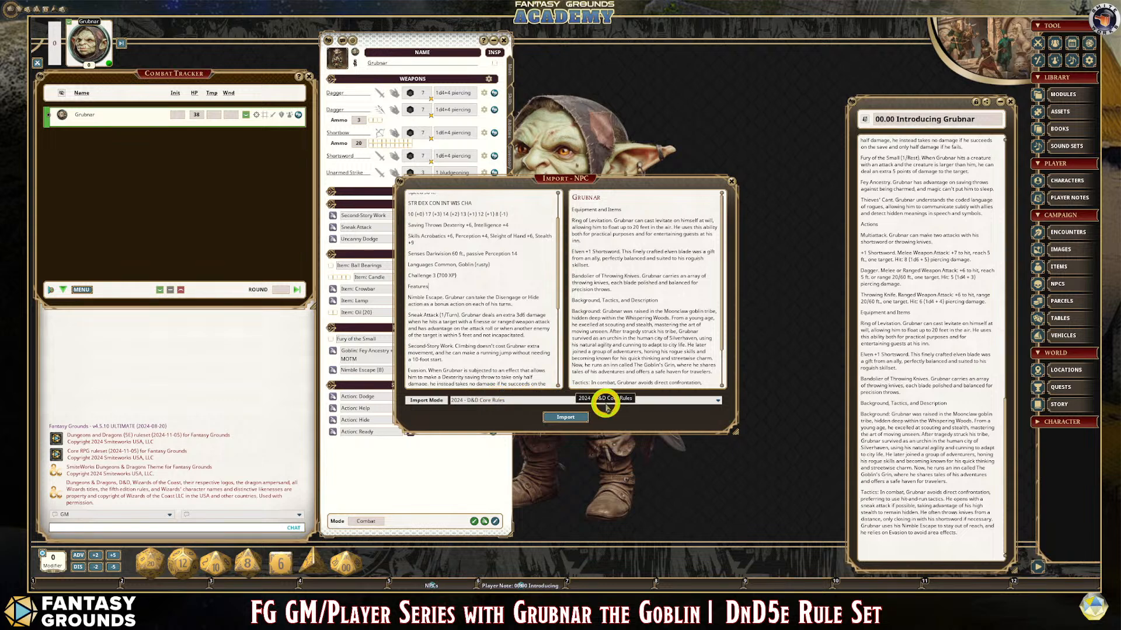
left_click(605, 402)
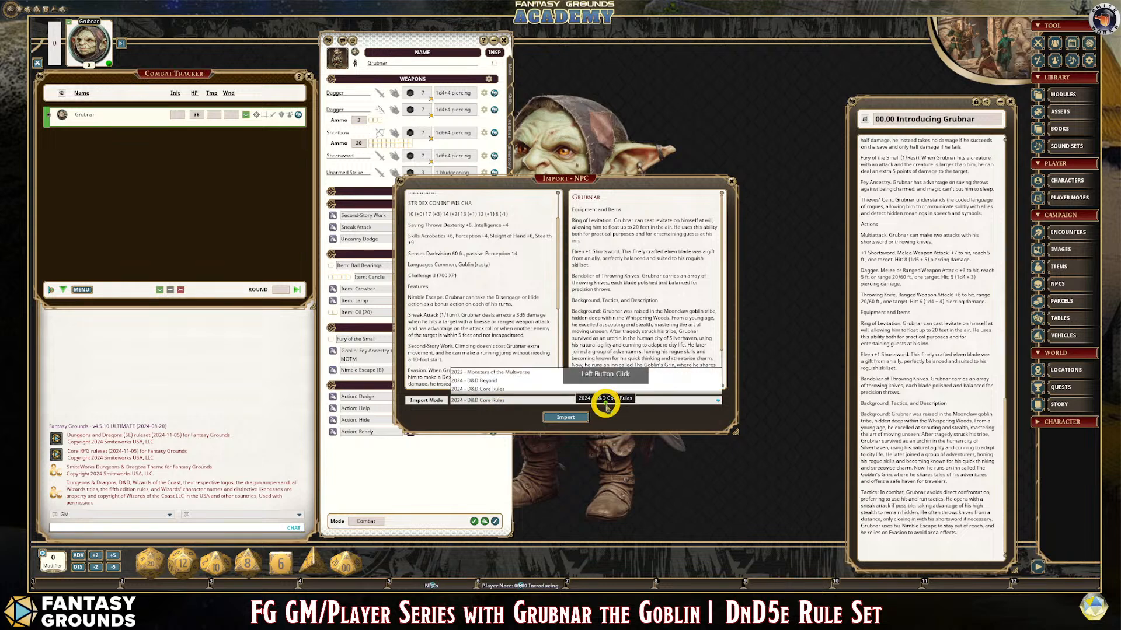
left_click(520, 373)
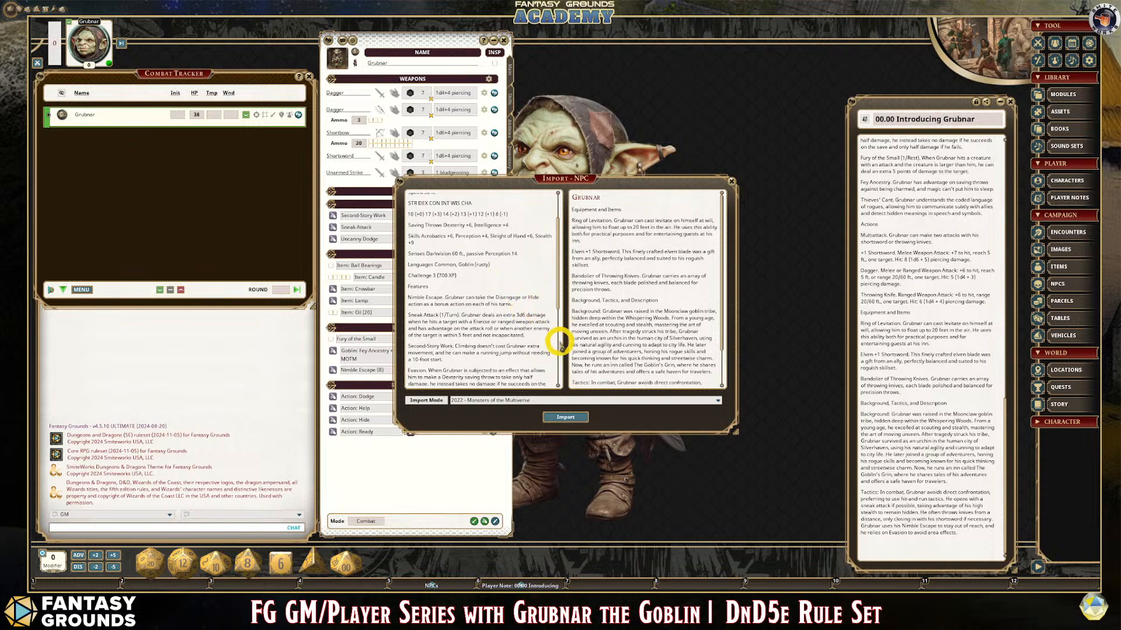
- Import Grubnar as an NPC, and move and lengthen his record window so the stats and traits can be read
scroll(488, 301, "up", 1)
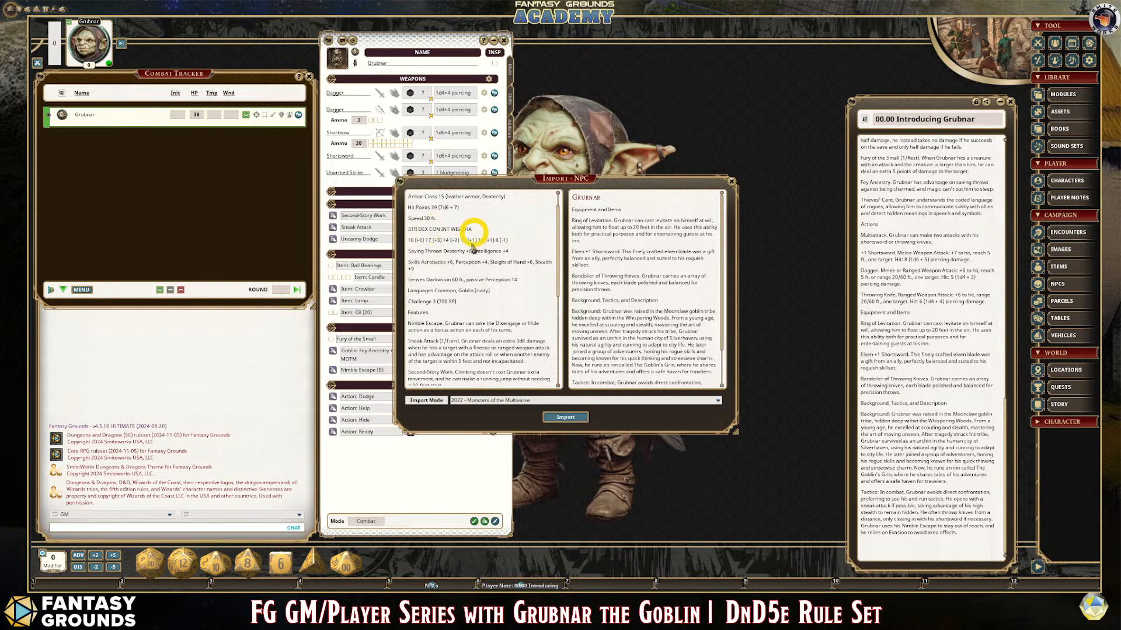
scroll(531, 321, "down", 5)
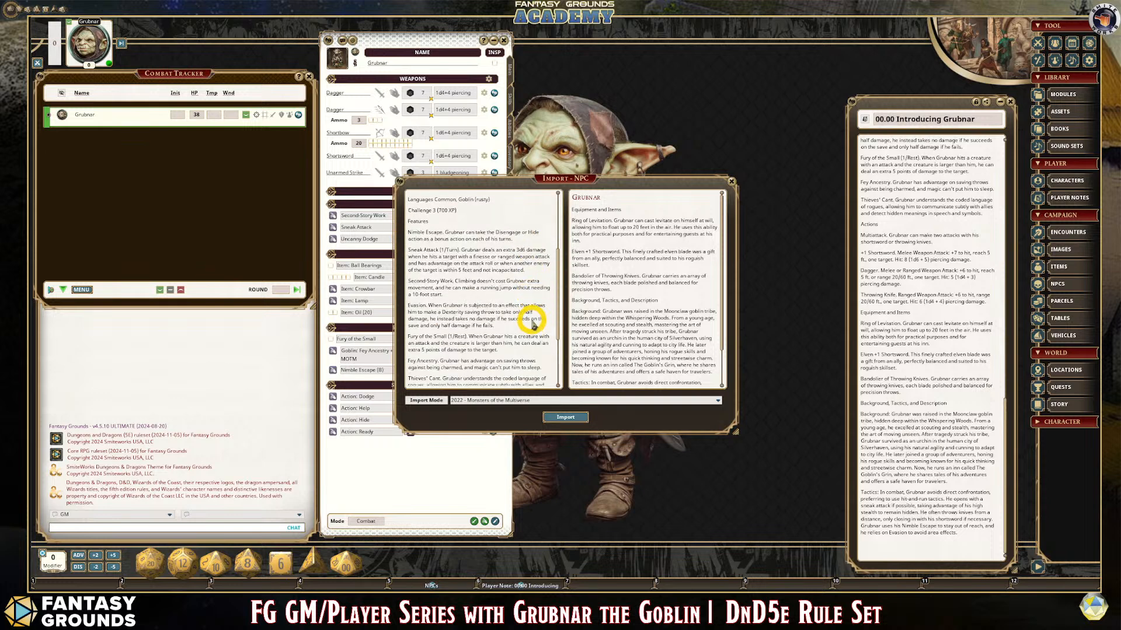
scroll(506, 342, "down", 3)
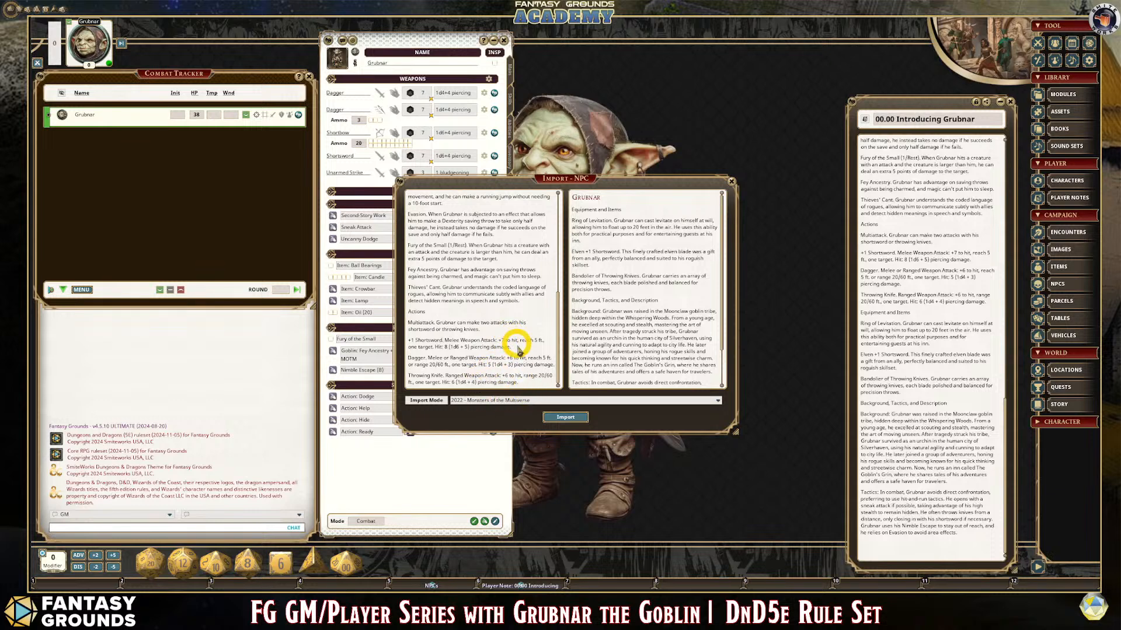
left_click(565, 418)
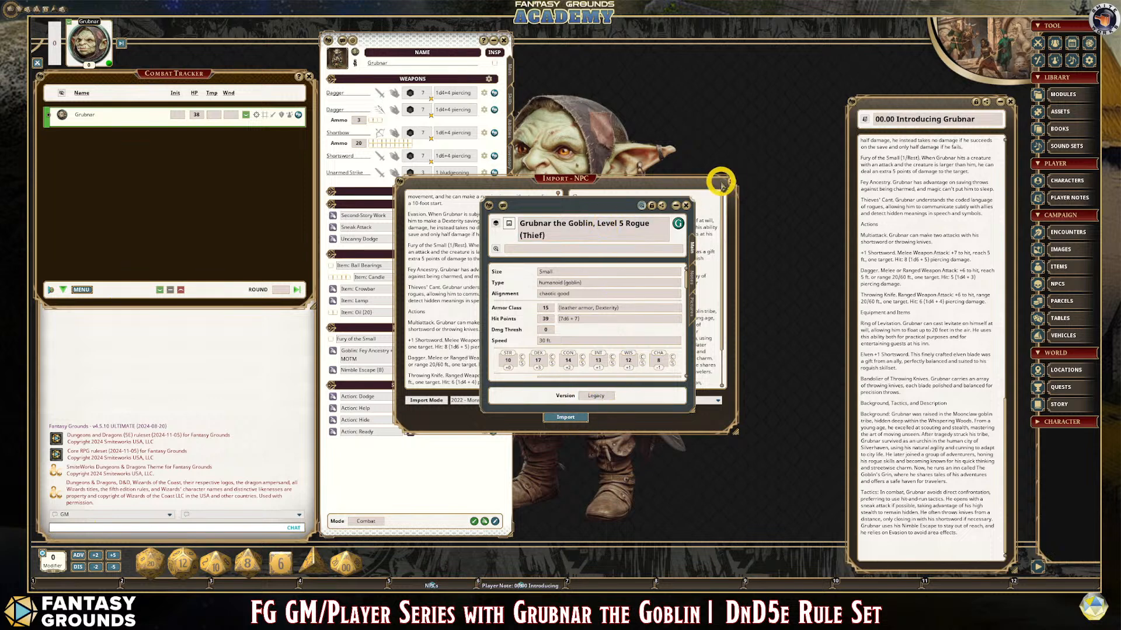
left_click_drag(598, 204, 631, 39)
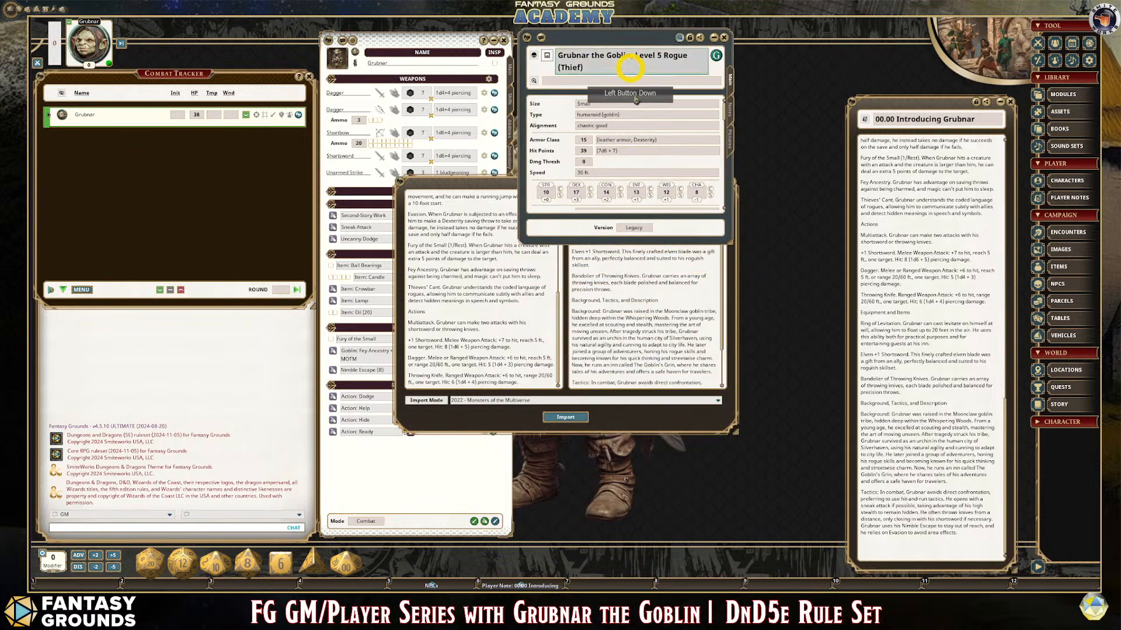
left_click_drag(651, 237, 640, 493)
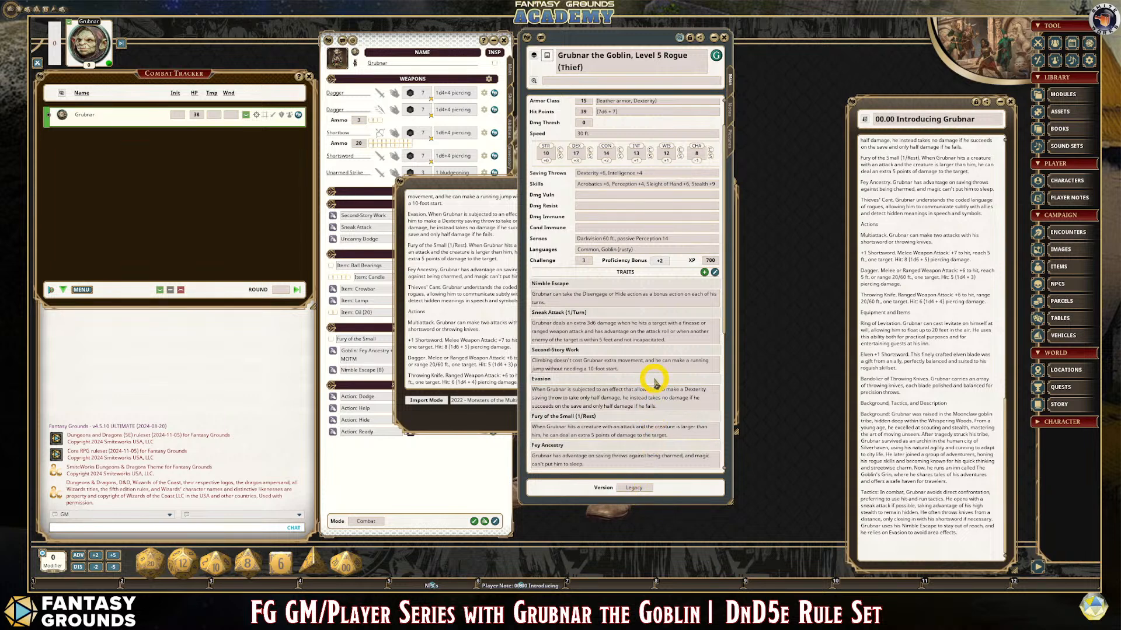
- Compare the imported NPC's traits with the Features section of the import stat block
scroll(653, 380, "down", 1)
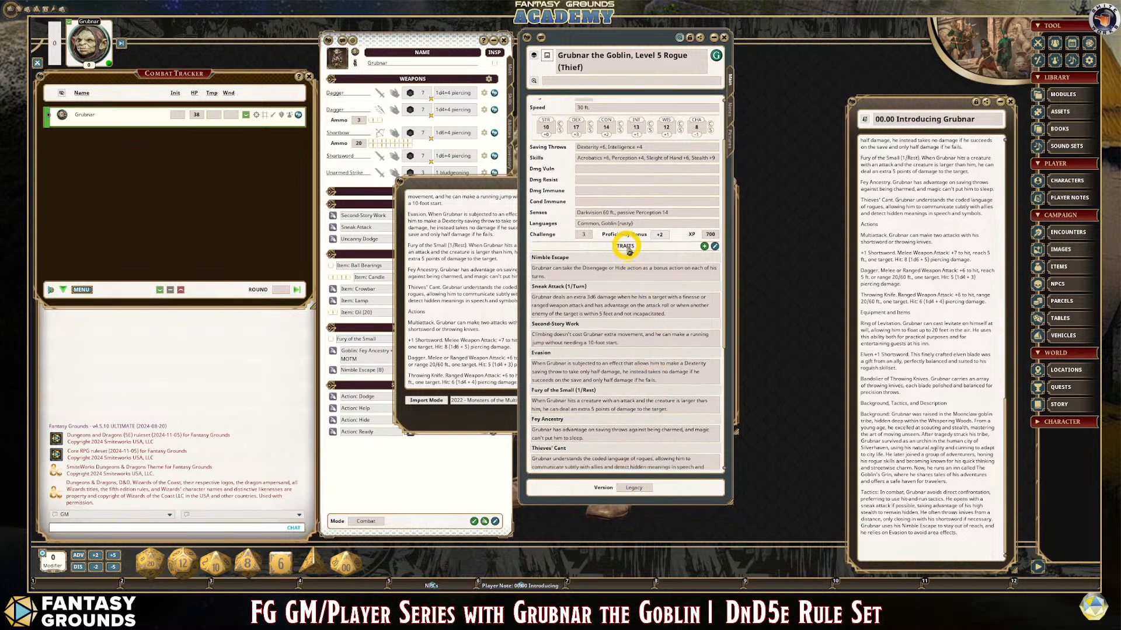
left_click(482, 305)
scroll(479, 298, "up", 3)
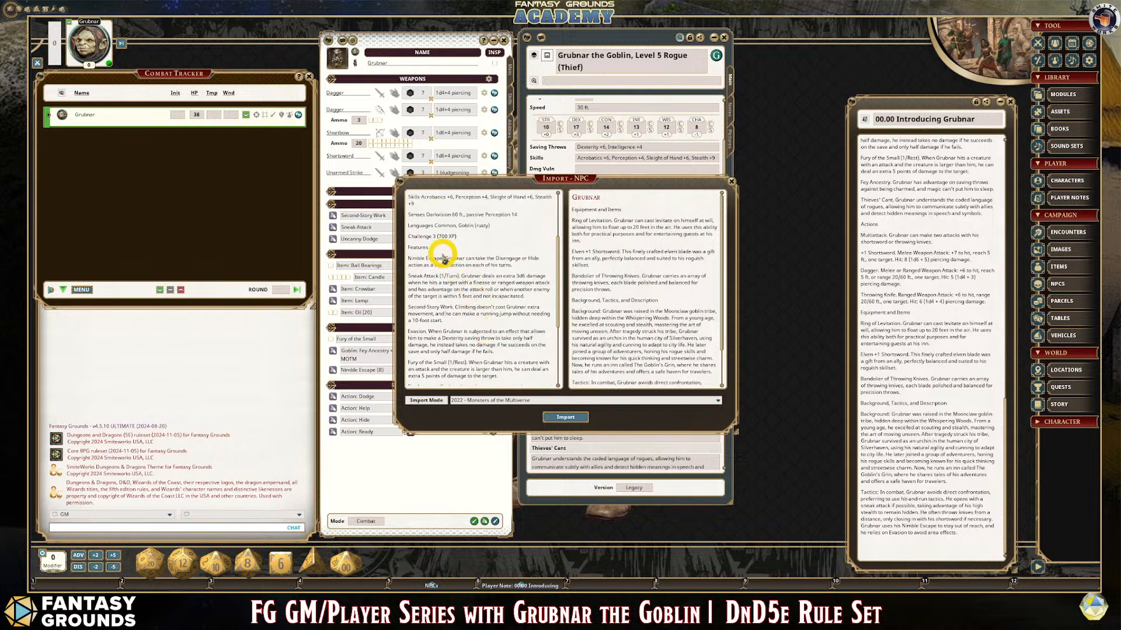
double_click(418, 248)
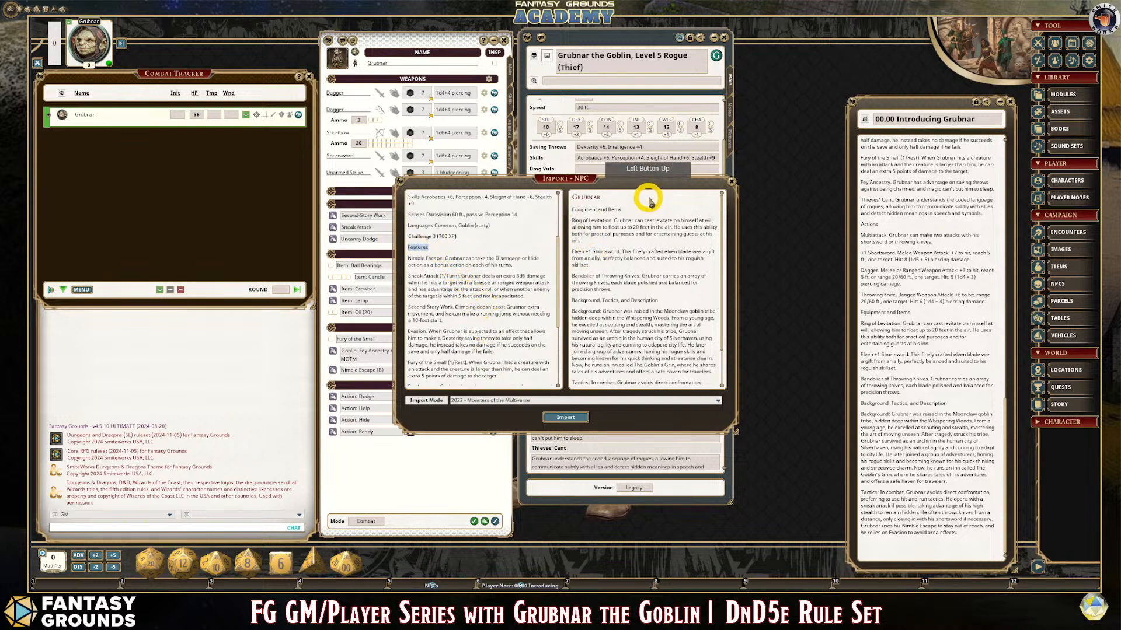
- Close the NPC import window and show the main page of Grubnar's character sheet
left_click(731, 182)
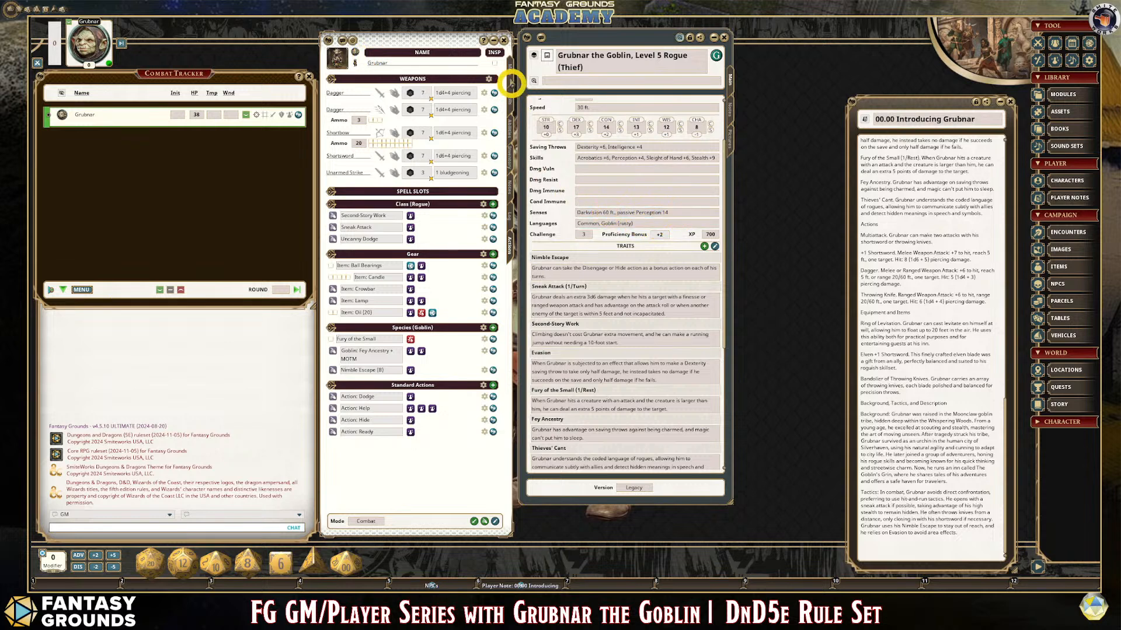
left_click(511, 70)
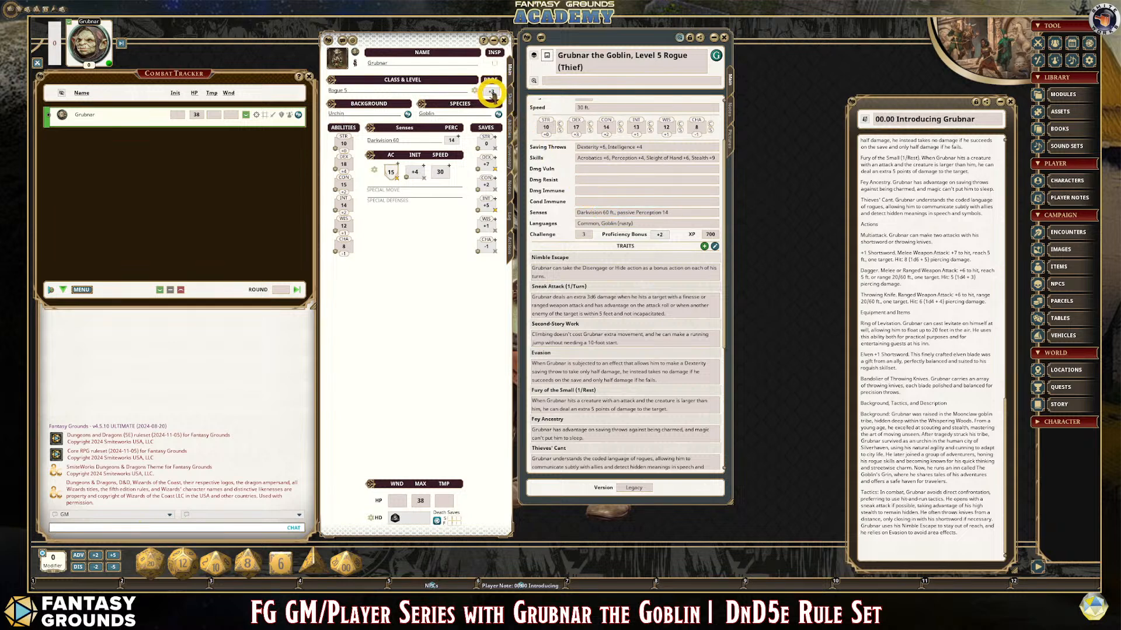
- Try changing the Grubnar NPC's challenge rating to 4 and adjusting its proficiency bonus
left_click(585, 235)
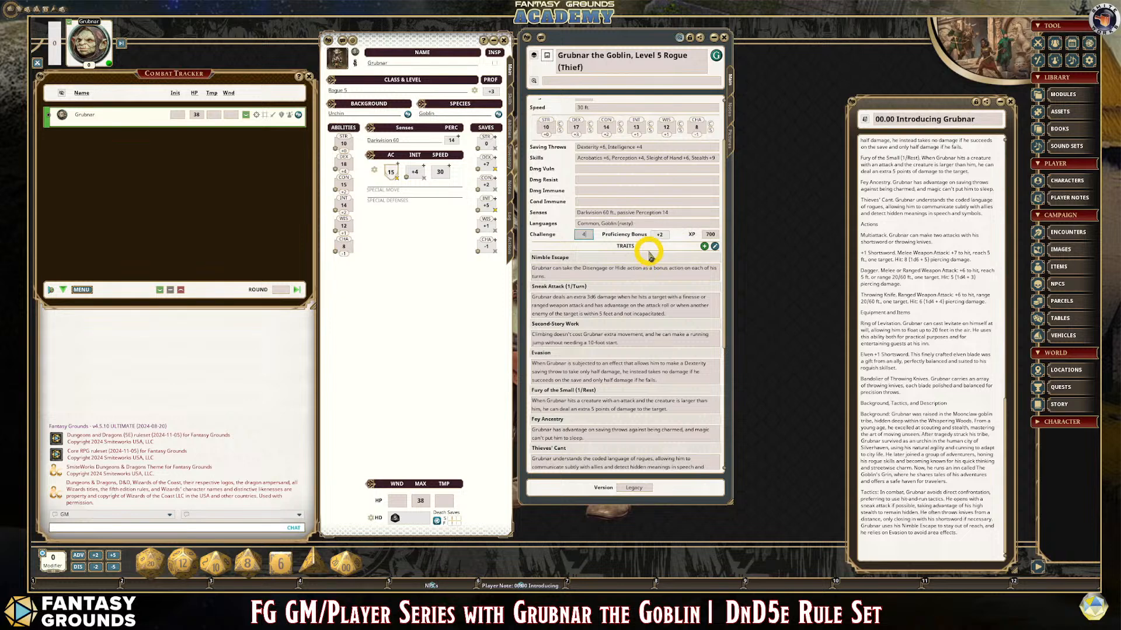
type("4")
key("Return")
key("BackSpace")
left_click(664, 273)
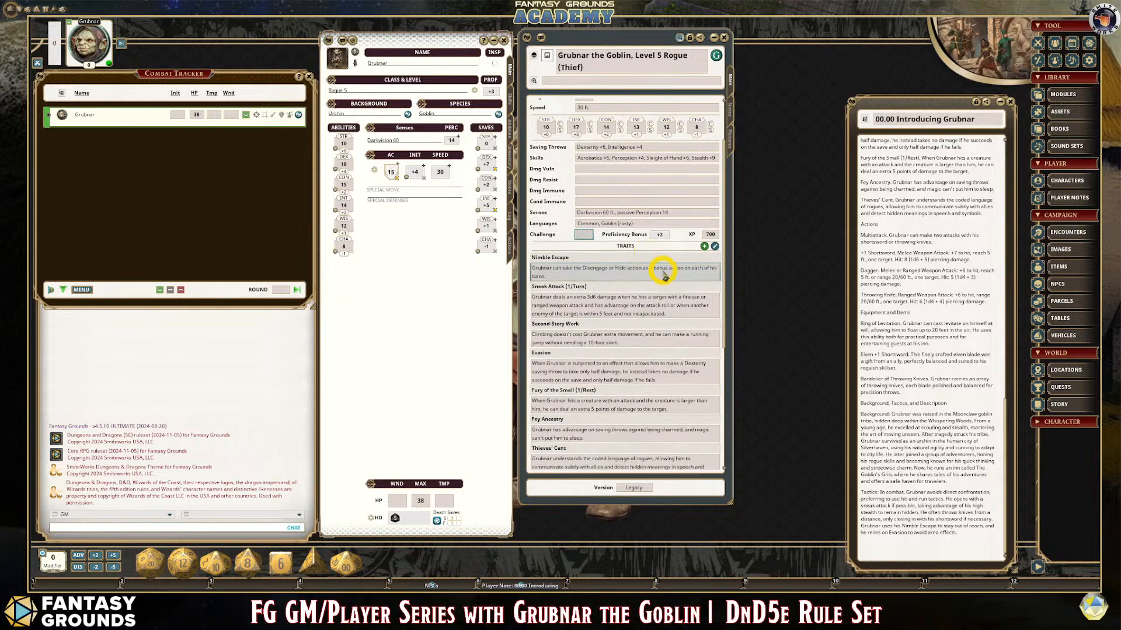
left_click(659, 234)
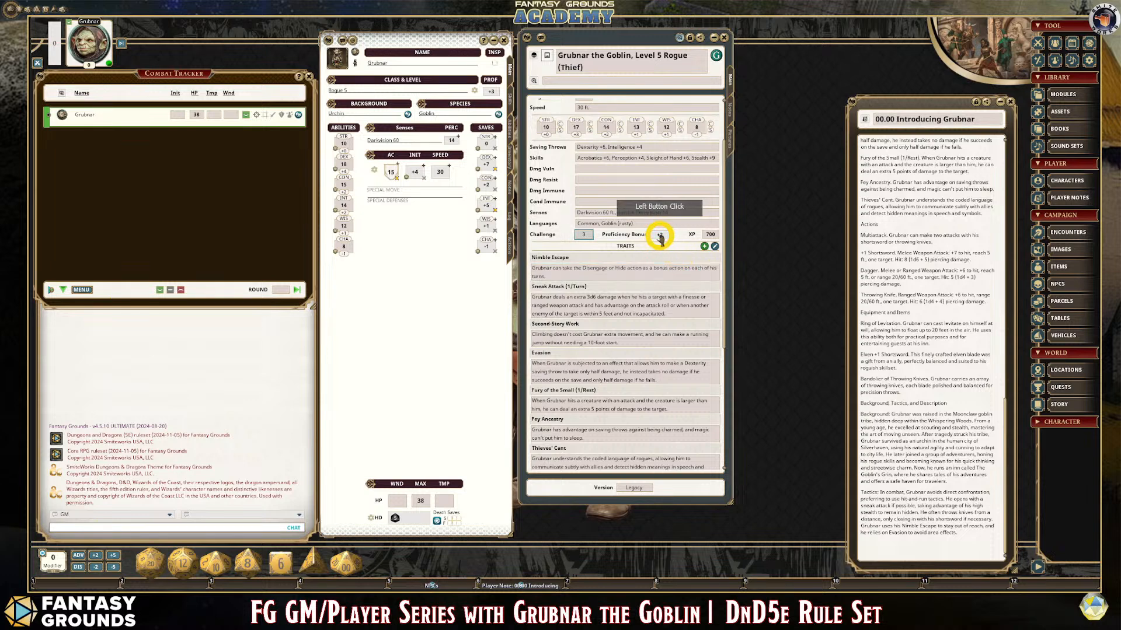
key("ctrl")
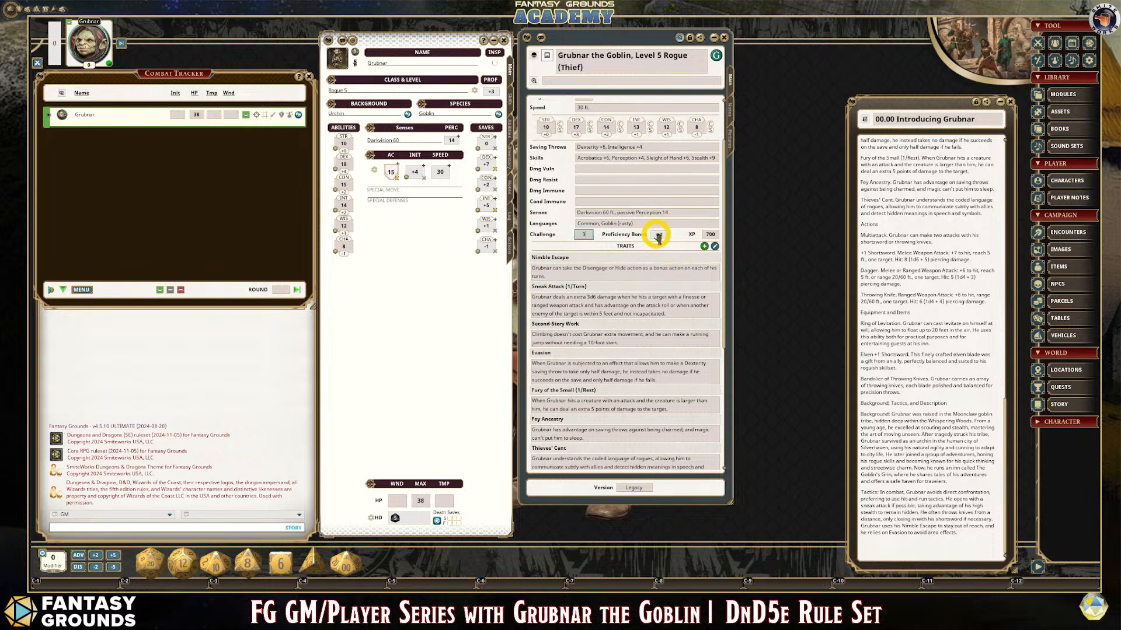
scroll(658, 235, "up", 1)
left_click(662, 248)
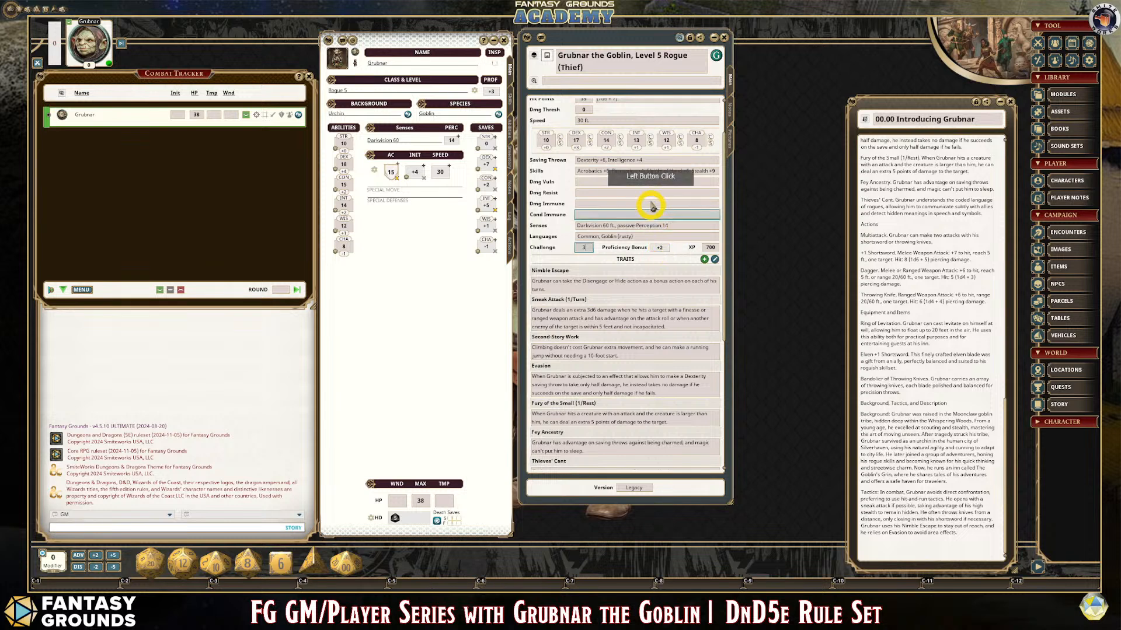
- Set the Grubnar NPC's XP to 900
left_click(710, 248)
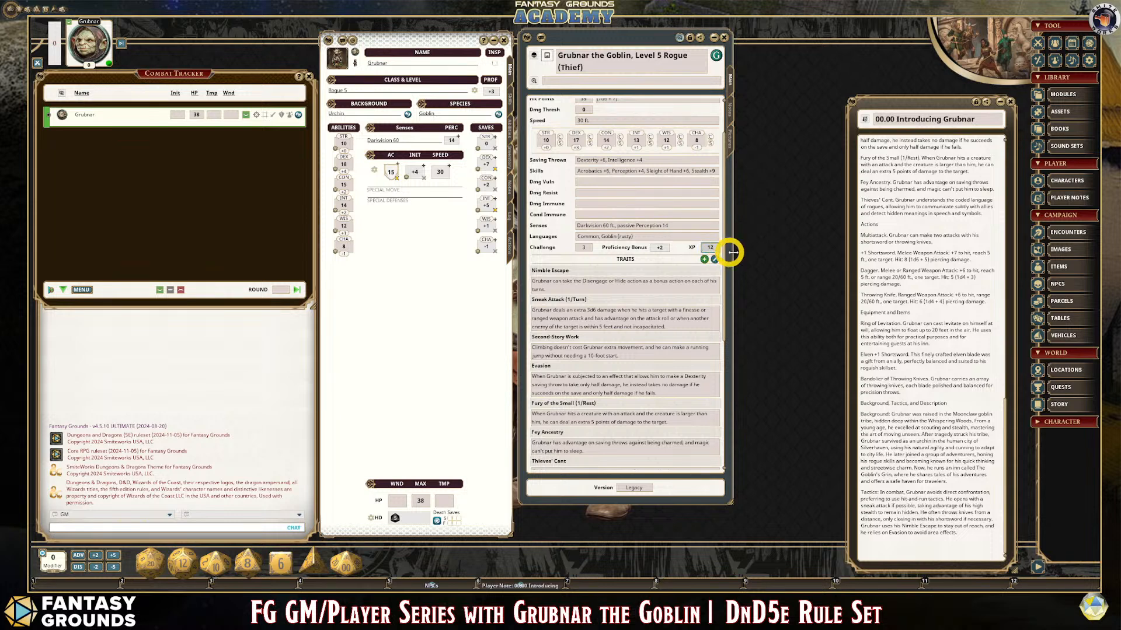
left_click(716, 248)
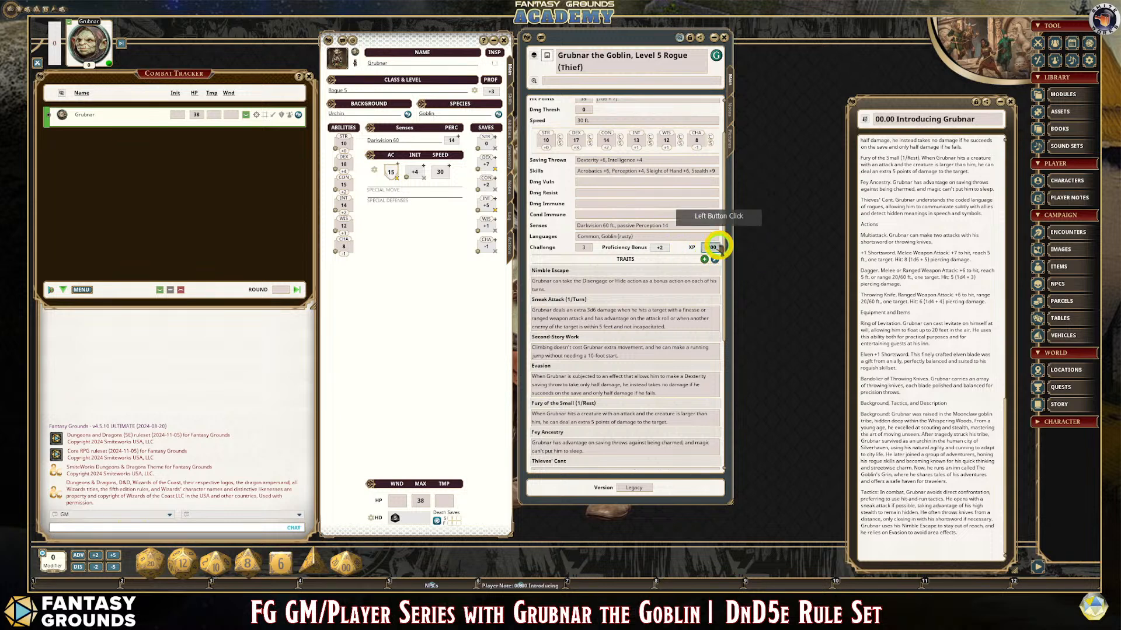
left_click(587, 248)
left_click(710, 248)
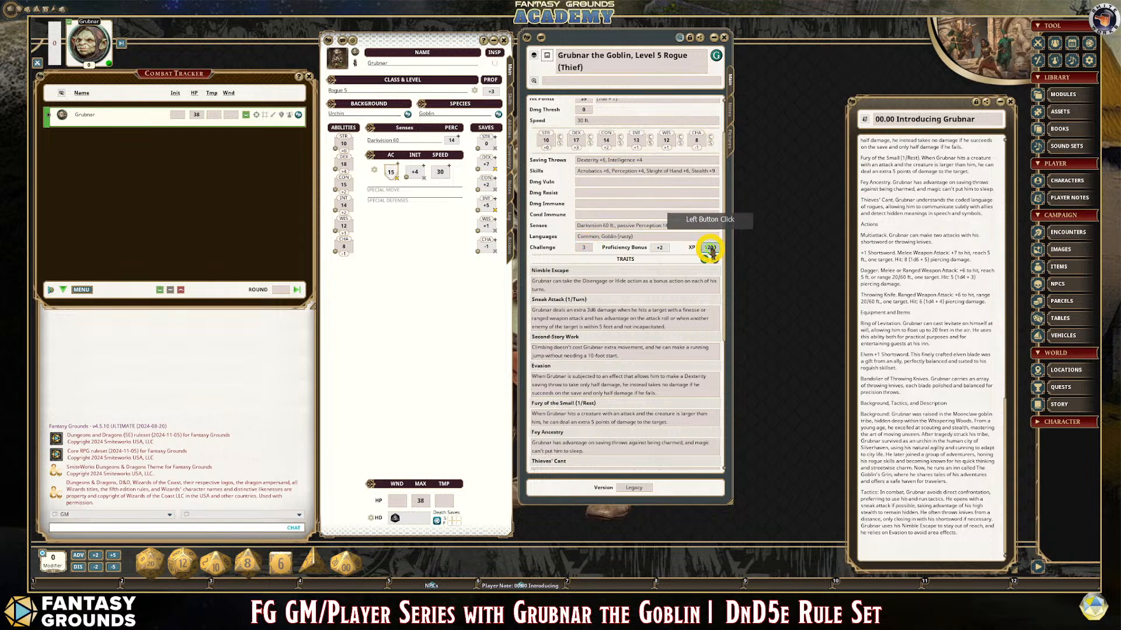
type("100")
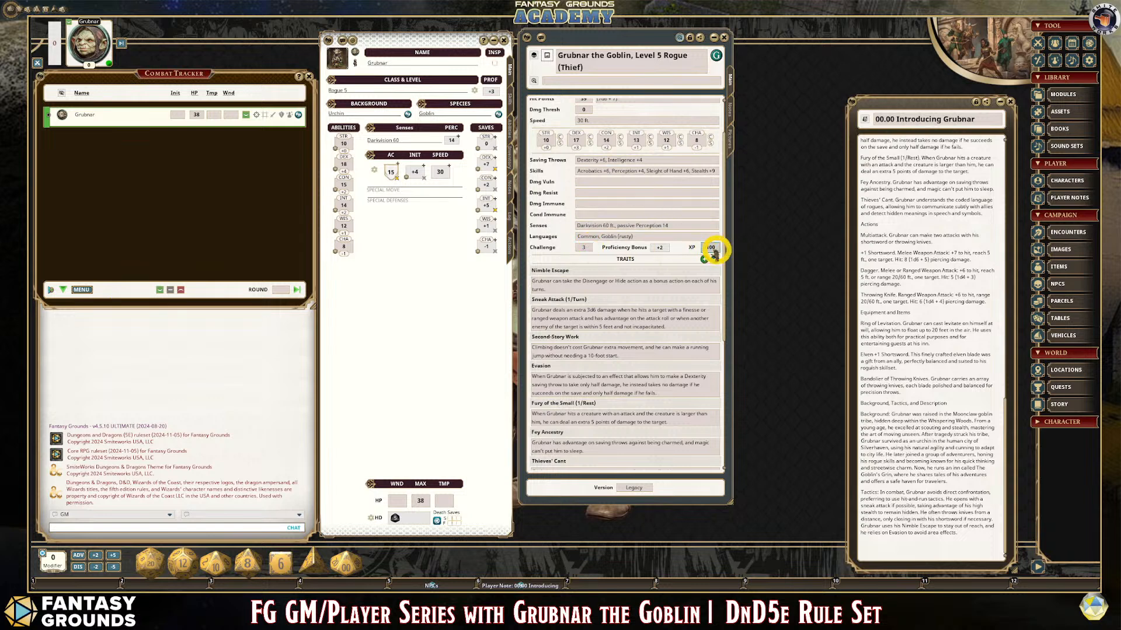
left_click(644, 251)
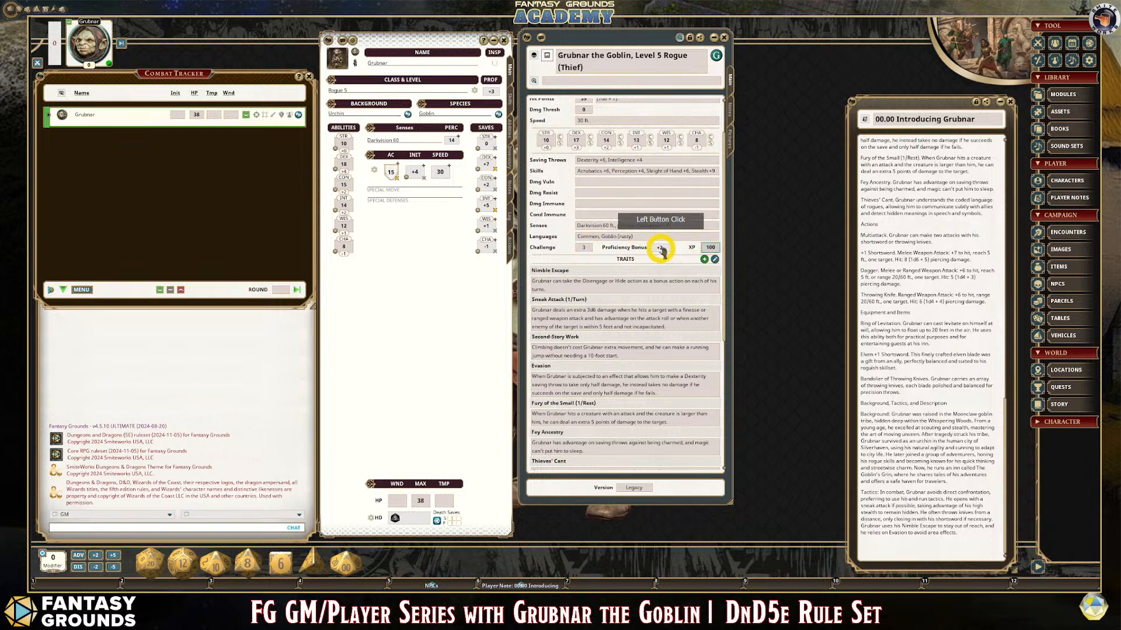
left_click(712, 252)
type("100")
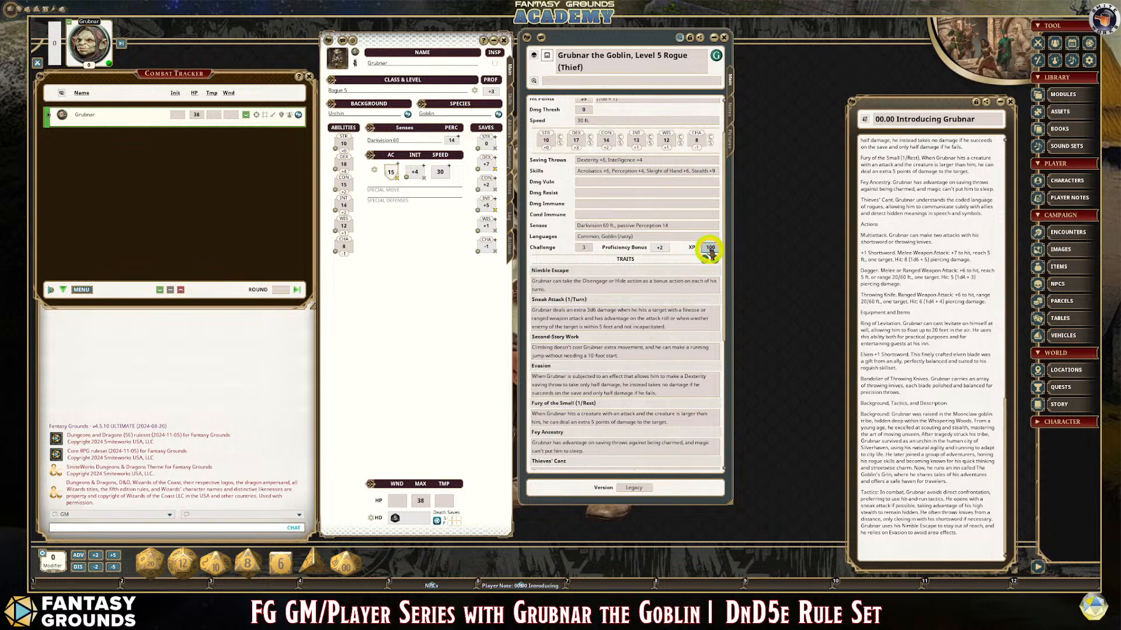
left_click(711, 252)
type("900")
left_click(587, 247)
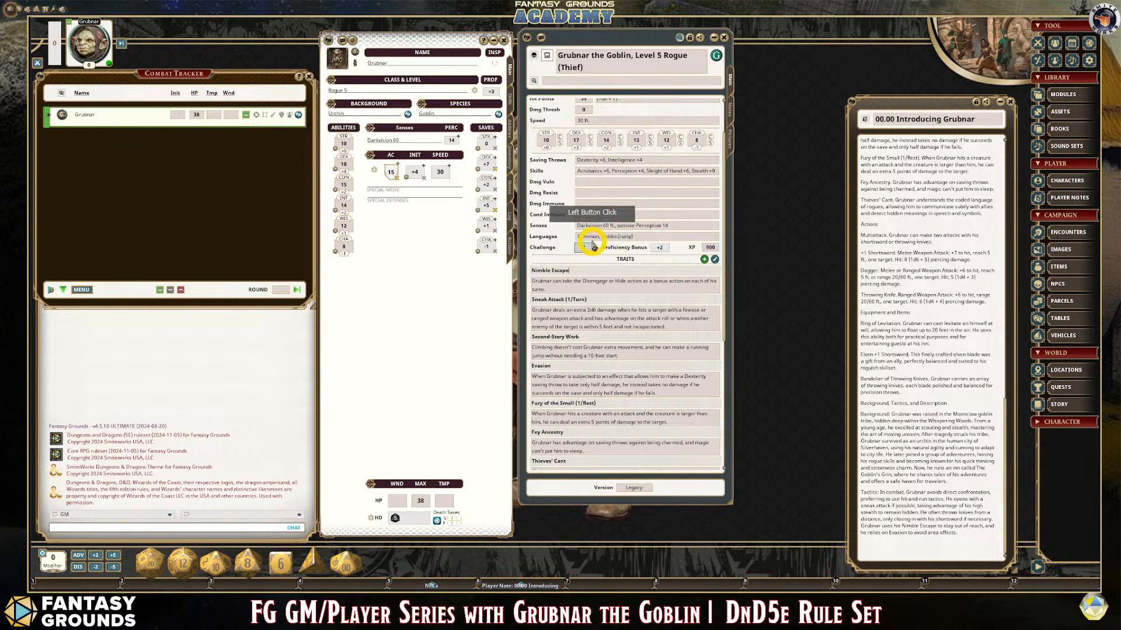
- Set the Grubnar NPC's languages to Common, Goblin, Thieve's Cant
left_click(687, 250)
key("BackSpace")
key("BackSpace")
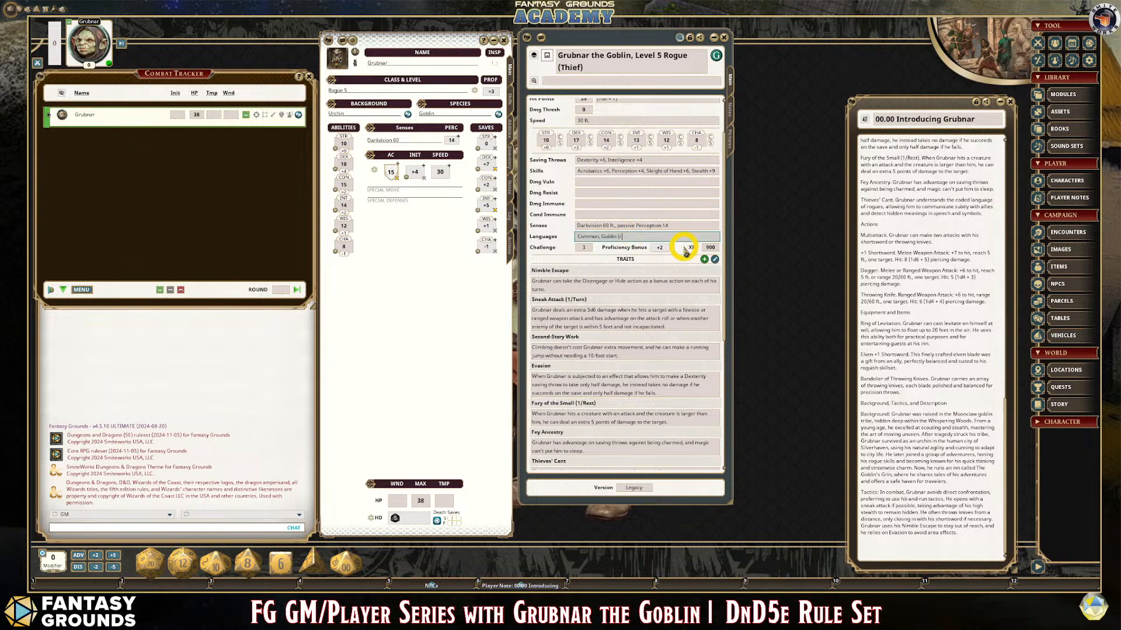
type(", T")
key("shift")
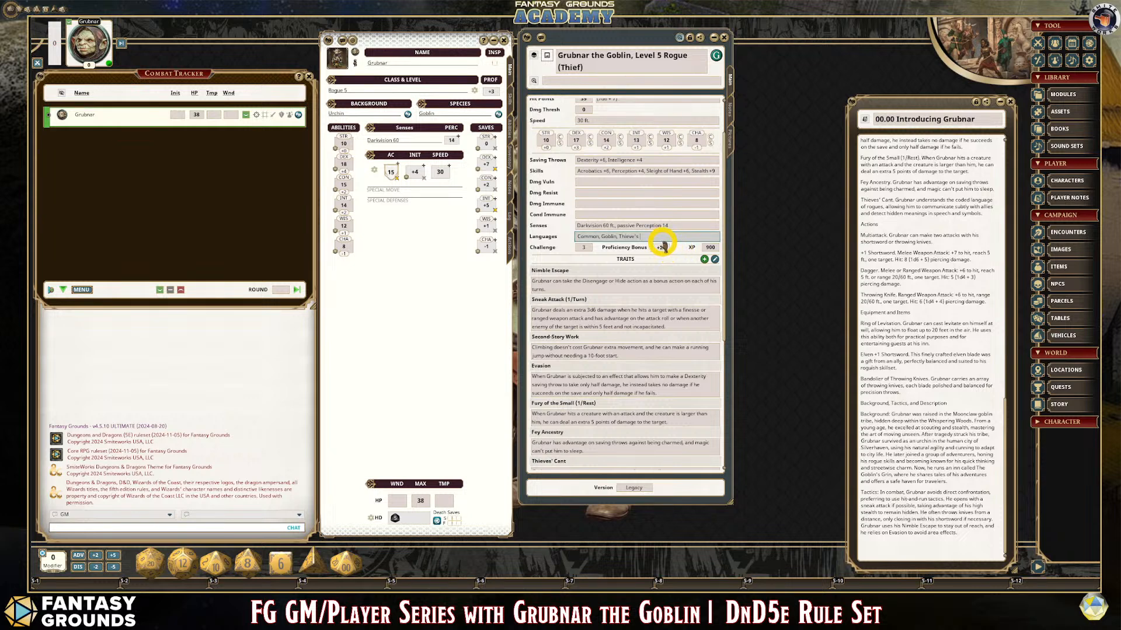
type("hieve's Cant")
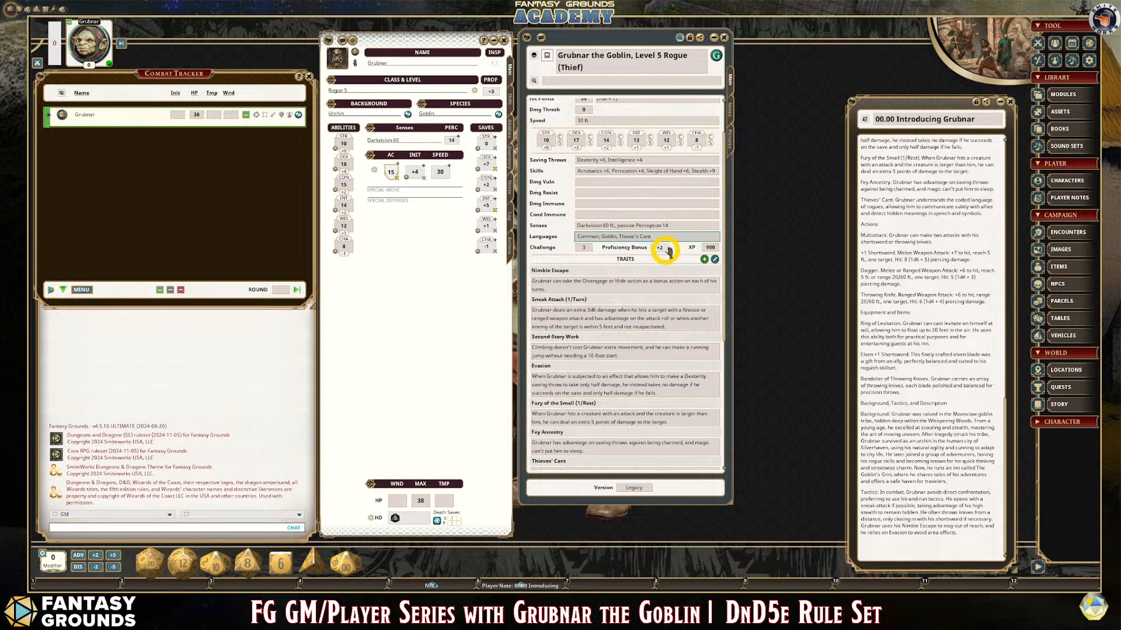
left_click(647, 214)
left_click(639, 203)
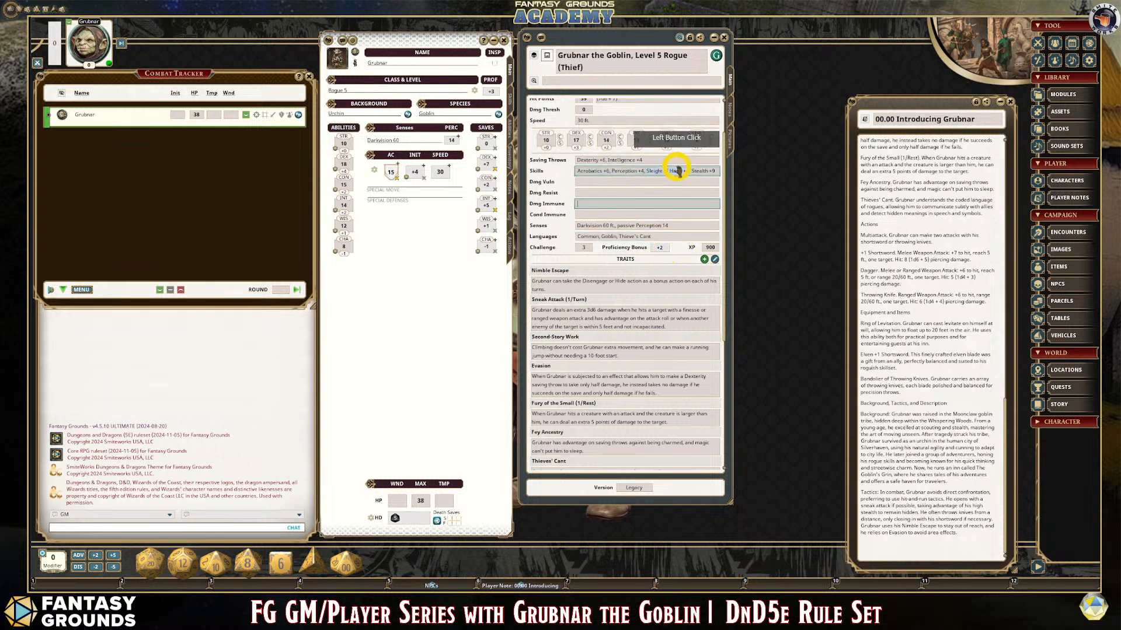
- Set the NPC's Dexterity to 18 and Constitution to 15 to match Grubnar's character sheet
scroll(652, 183, "up", 1)
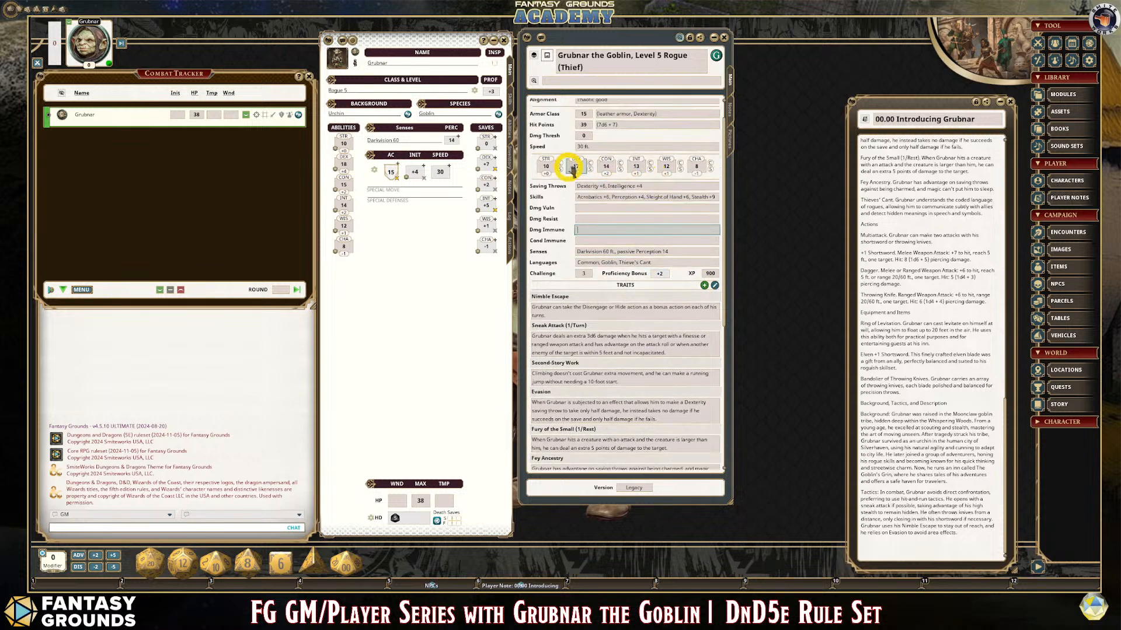
scroll(703, 175, "up", 1)
left_click_drag(659, 194, 349, 229)
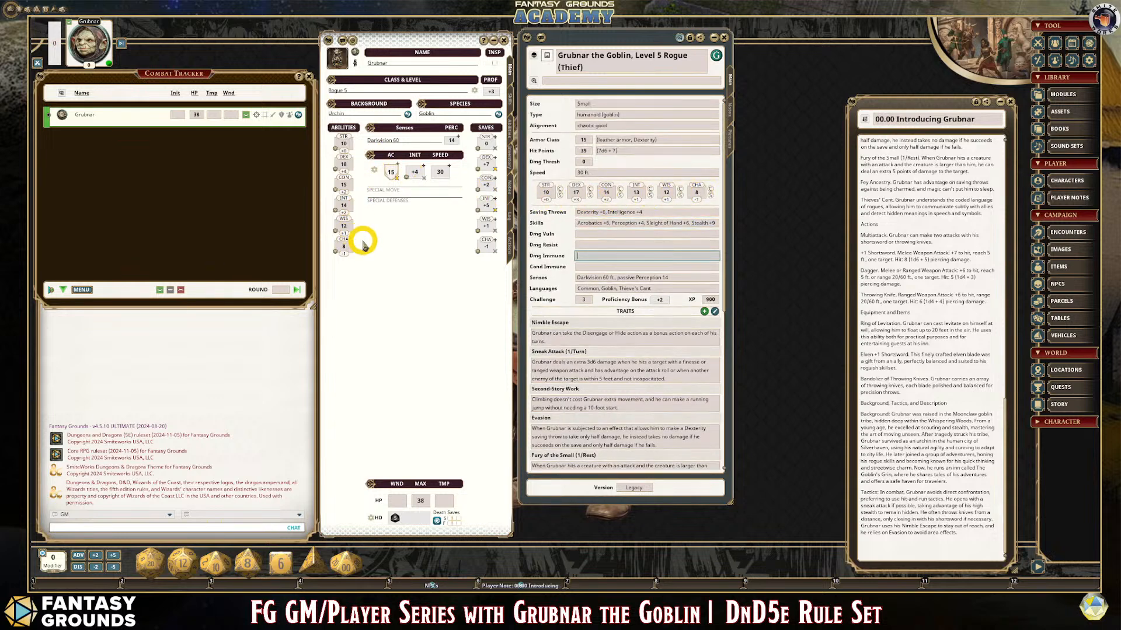
left_click(578, 192)
type("1")
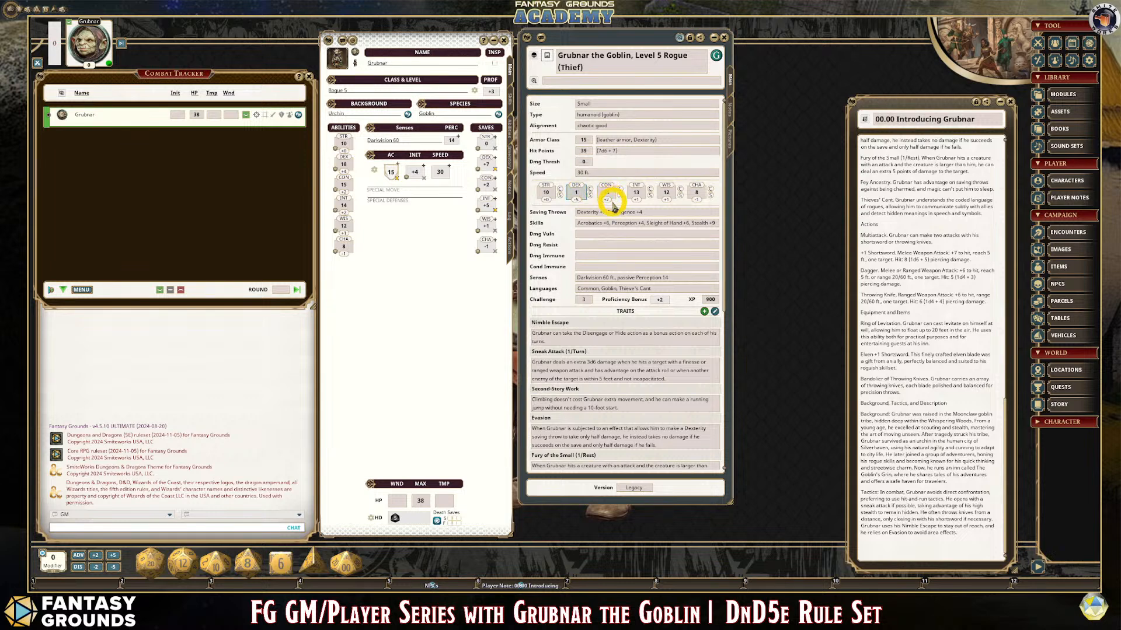
type("8")
left_click(605, 193)
left_click(611, 195)
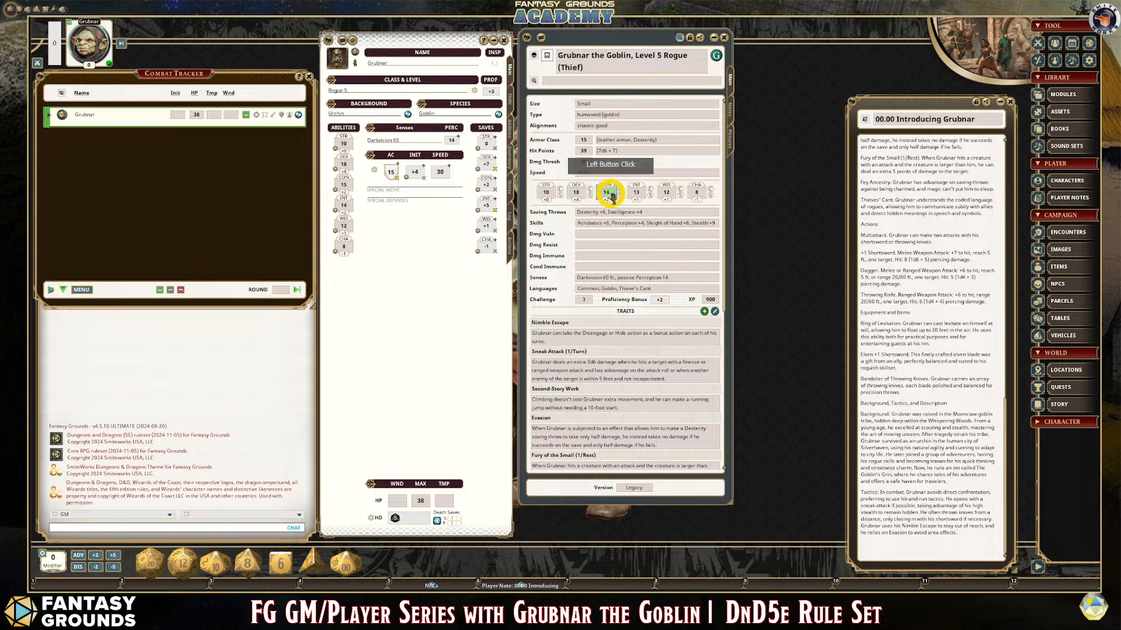
key("BackSpace")
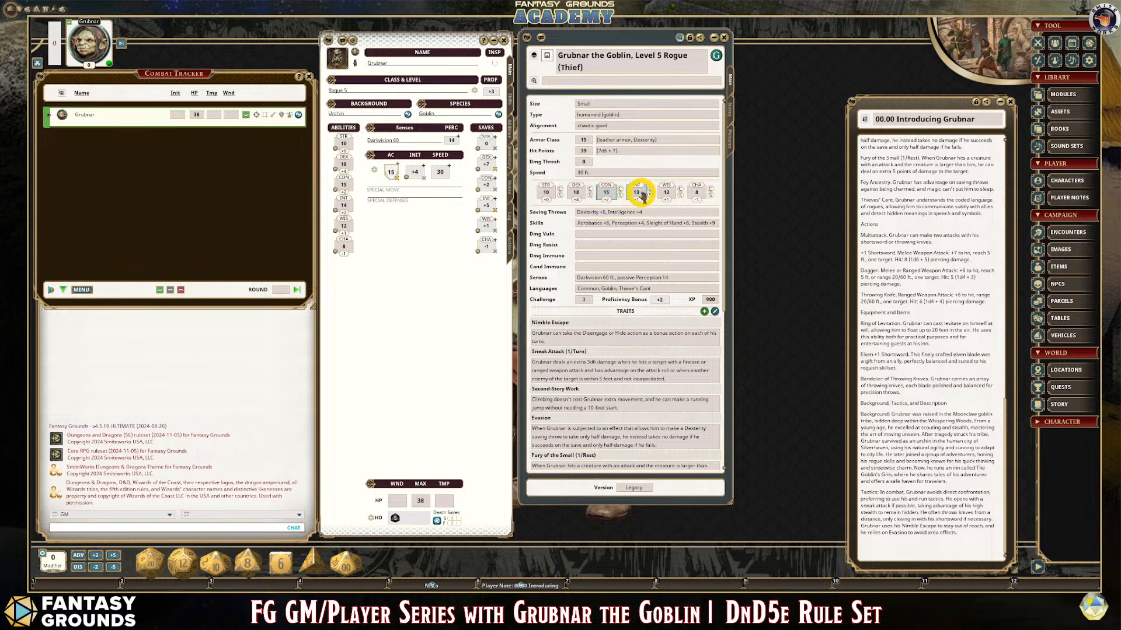
- Set the NPC's Intelligence to 14 and check its Wisdom, armor class and hit points against the character sheet
left_click(641, 195)
type("14")
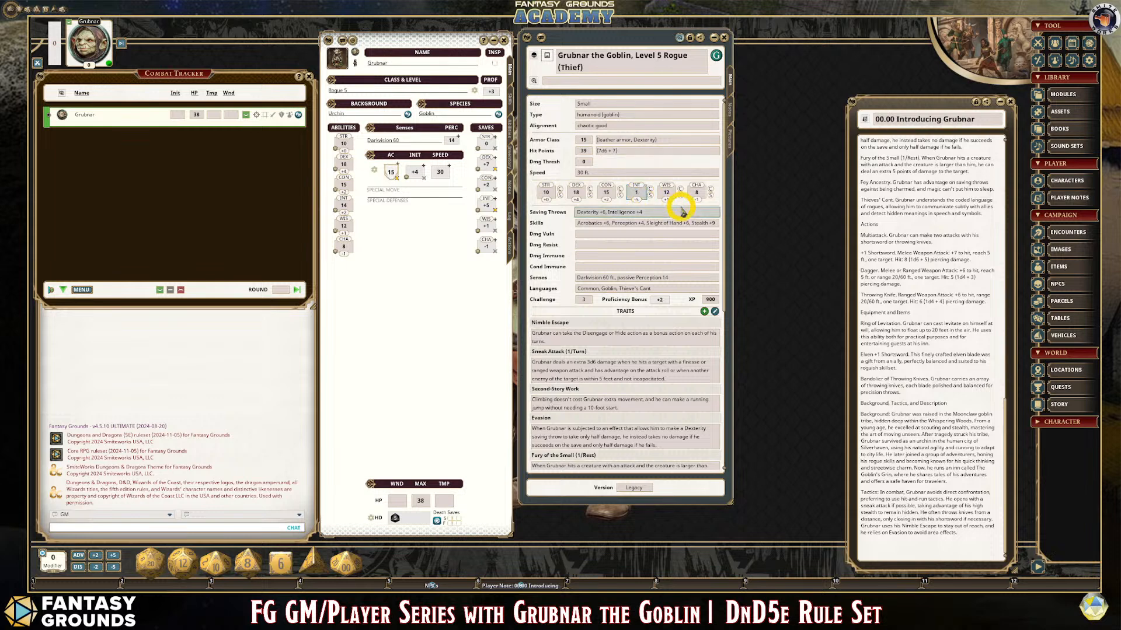
left_click(677, 195)
left_click(673, 194)
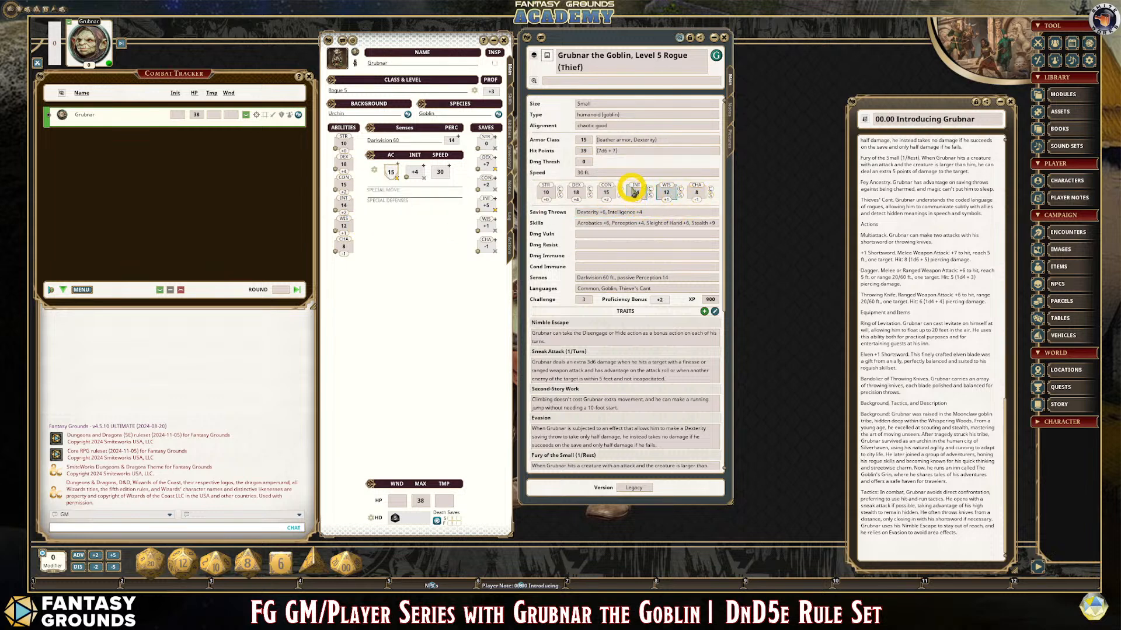
left_click(660, 141)
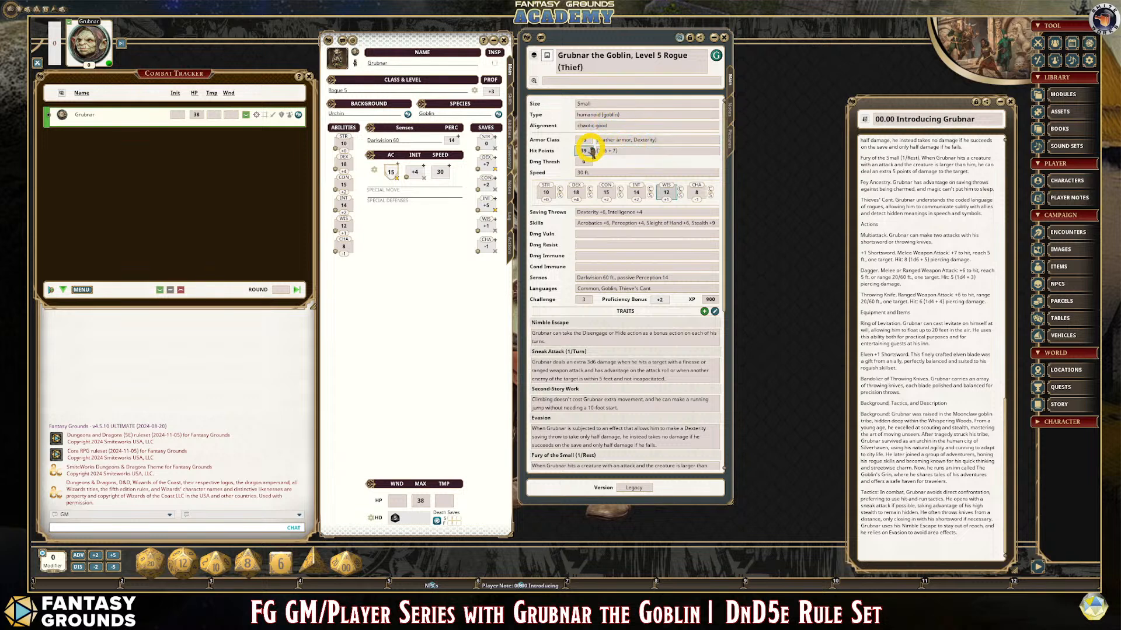
- Set the Sneak Attack effect in Grubnar's character sheet actions to DMG: 3d6
scroll(610, 245, "down", 3)
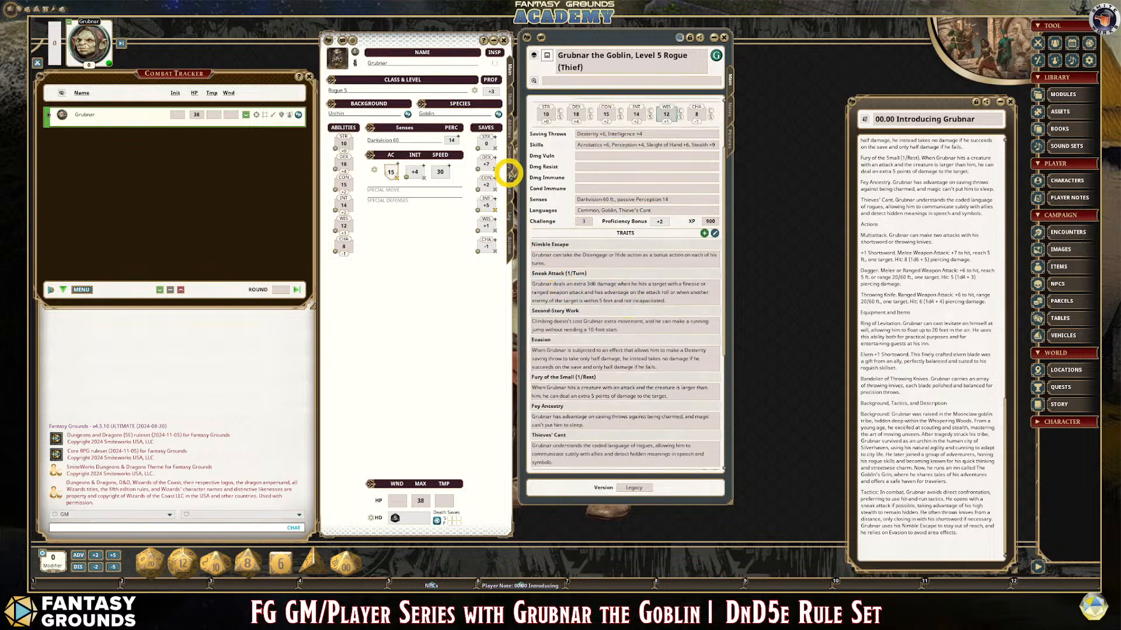
left_click(508, 241)
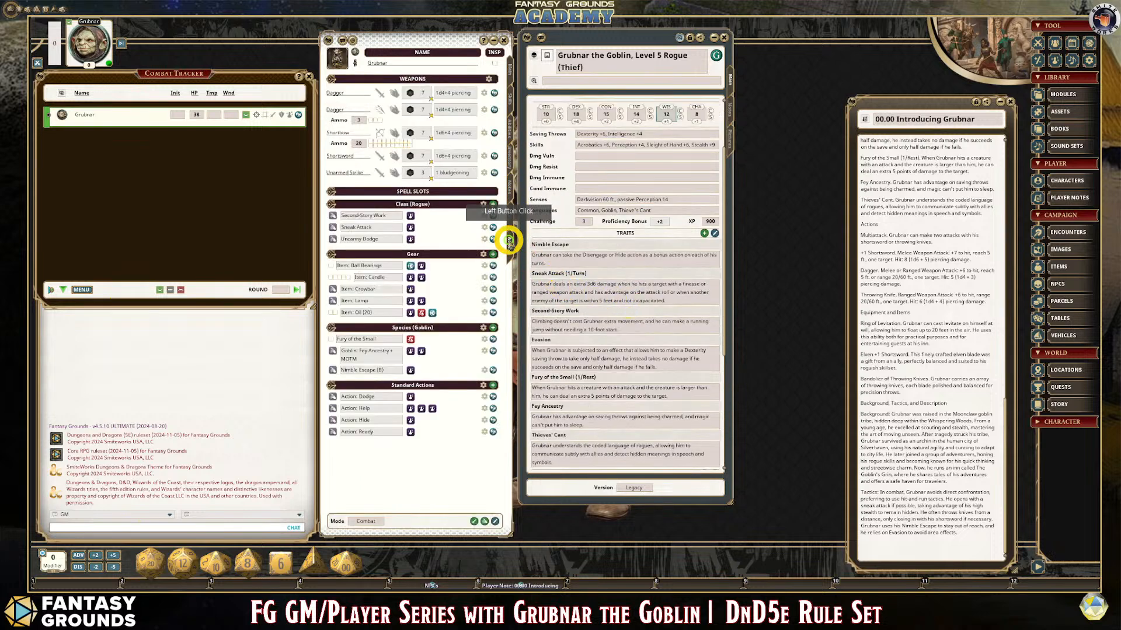
left_click(609, 259)
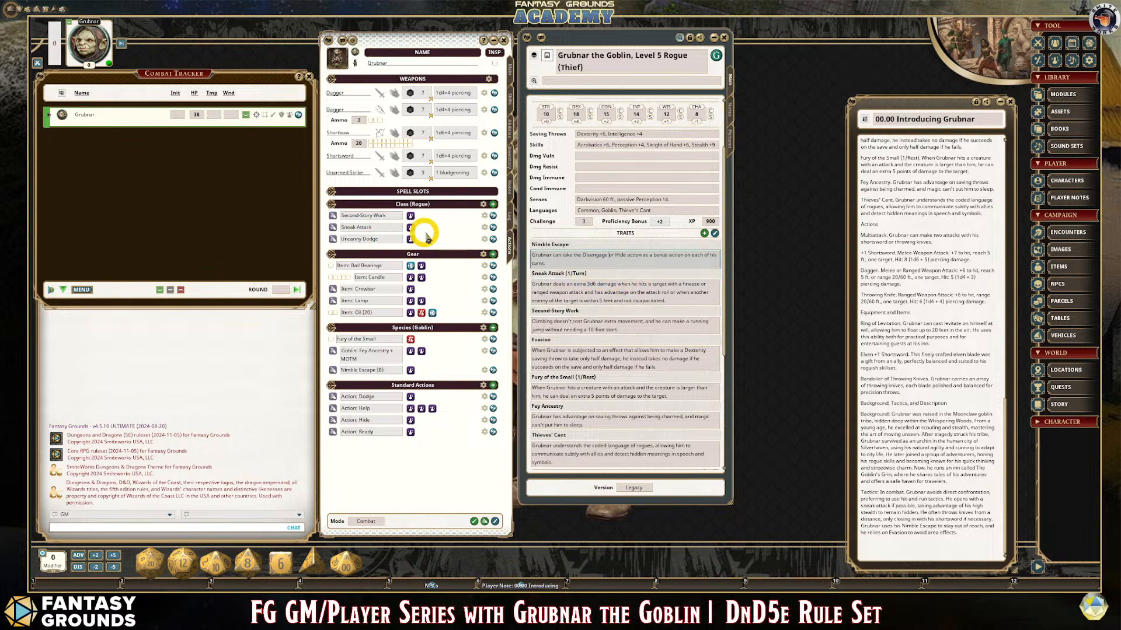
left_click(484, 228)
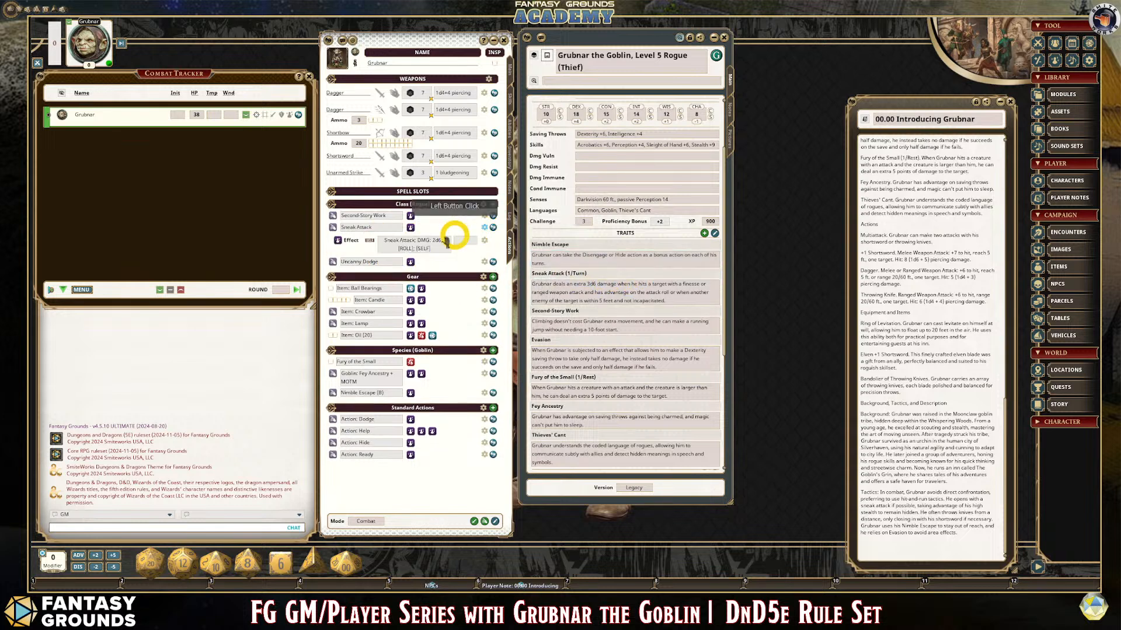
left_click(484, 240)
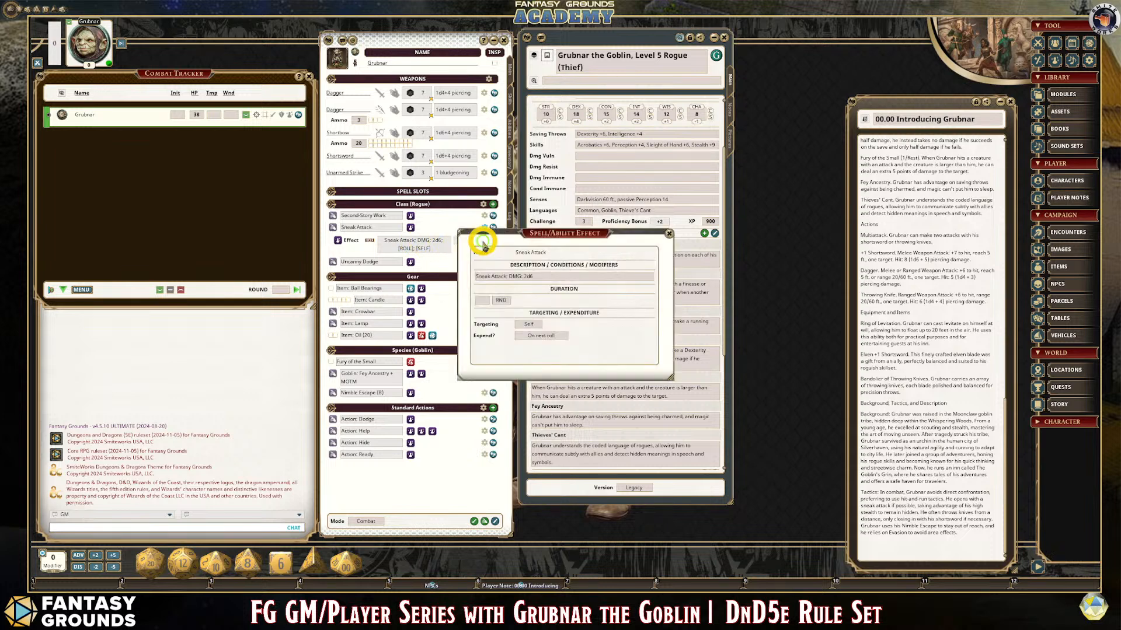
left_click(536, 276)
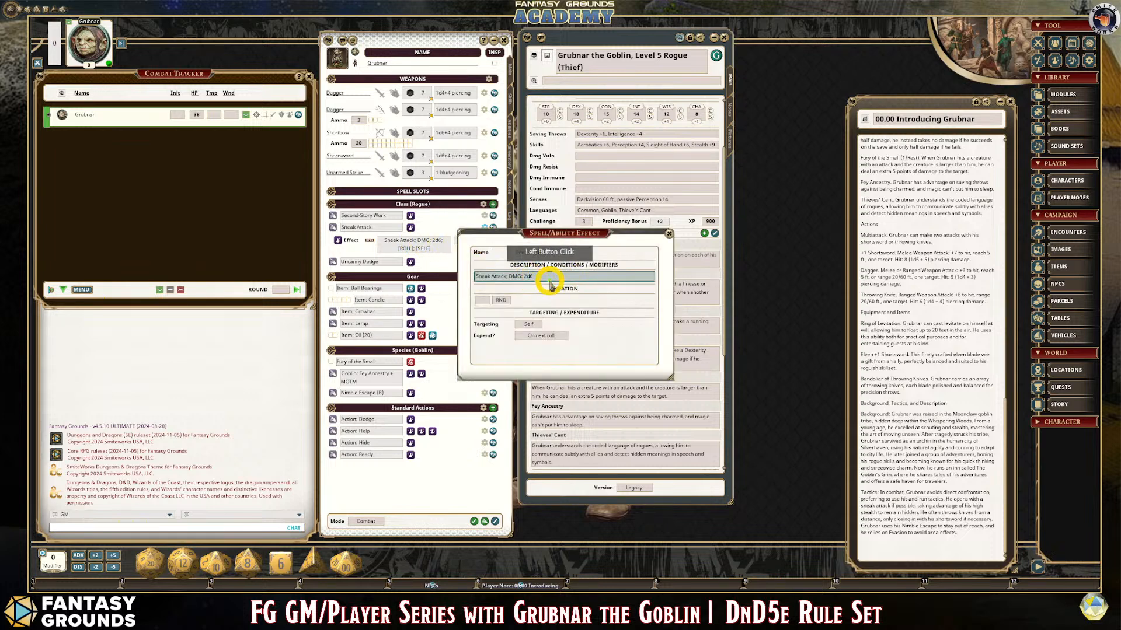
key("BackSpace")
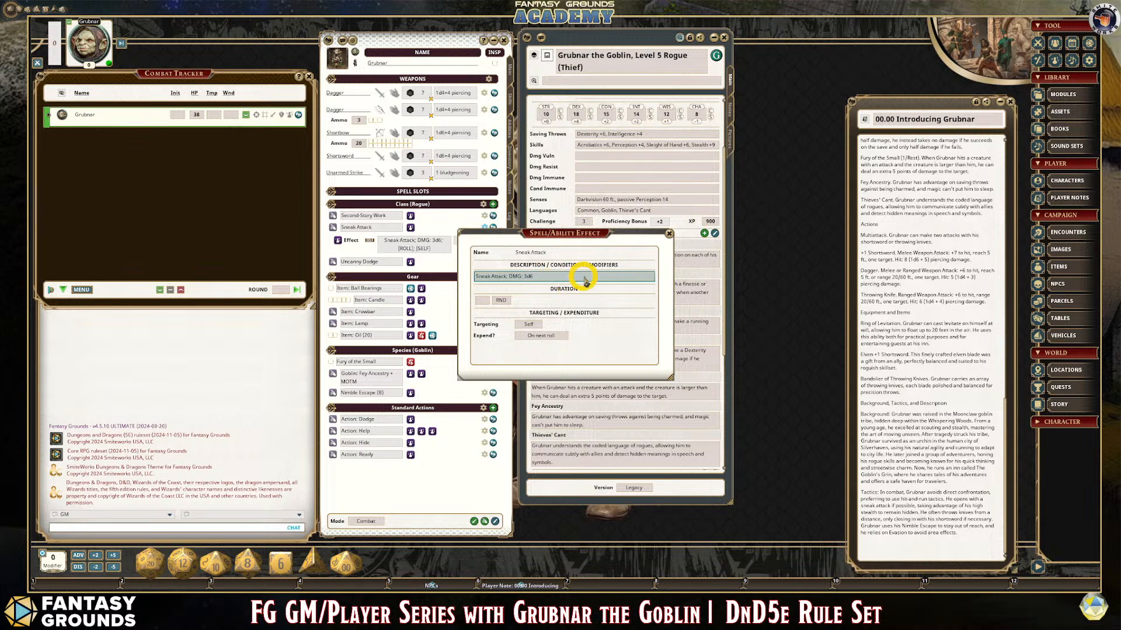
left_click(669, 234)
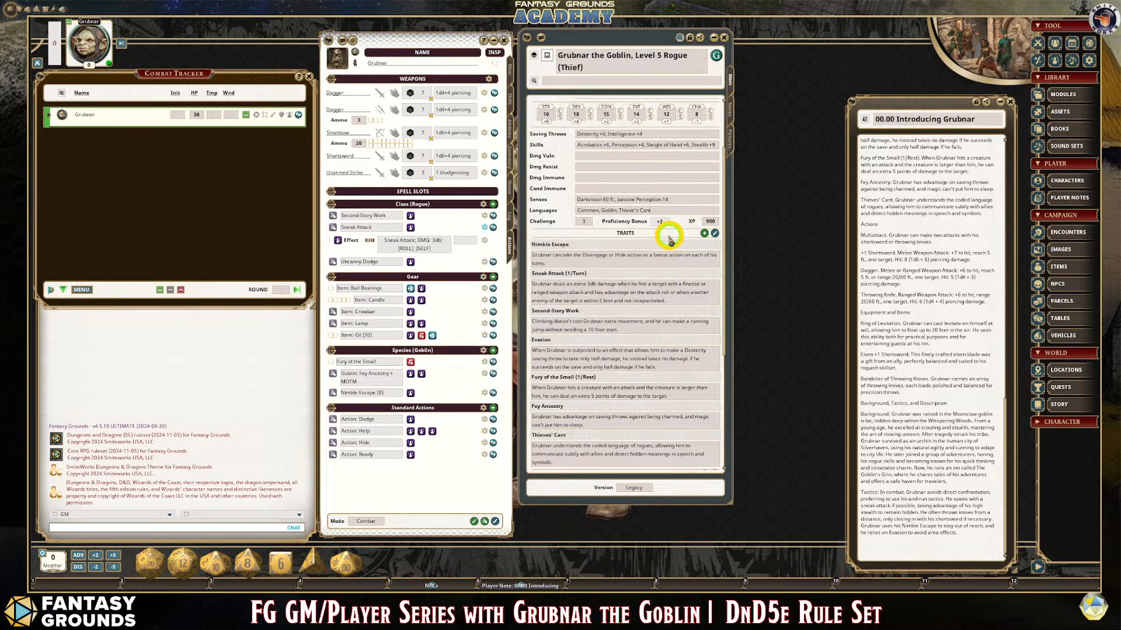
left_click(484, 227)
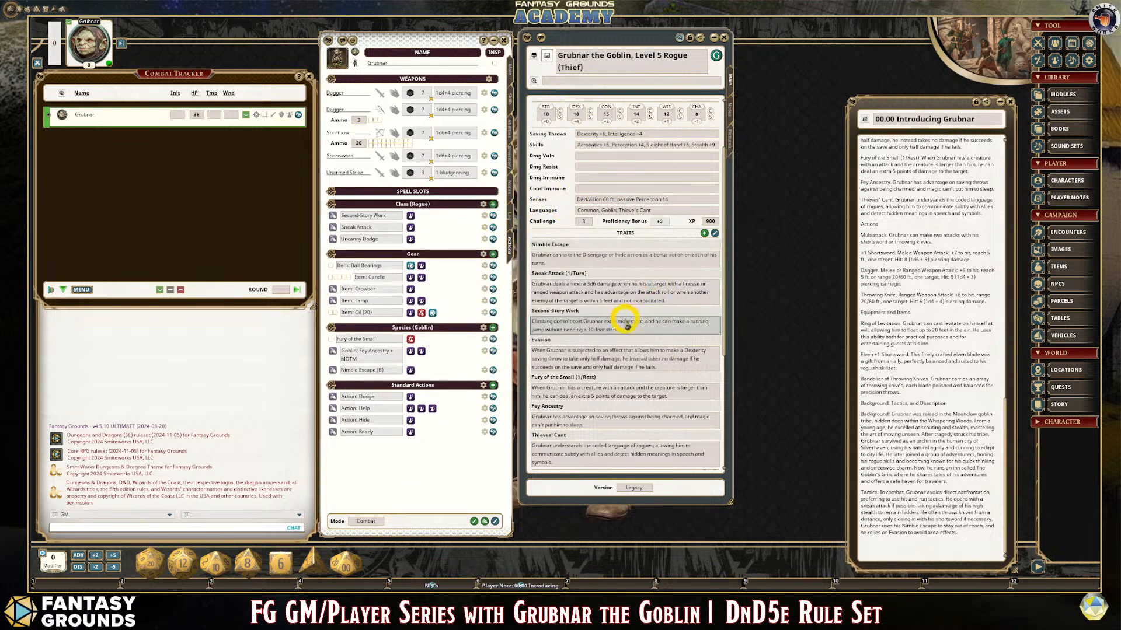
- Compare the NPC's Second-Story Work, Evasion and Fury of the Small traits with the abilities on Grubnar's character sheet
scroll(623, 335, "down", 1)
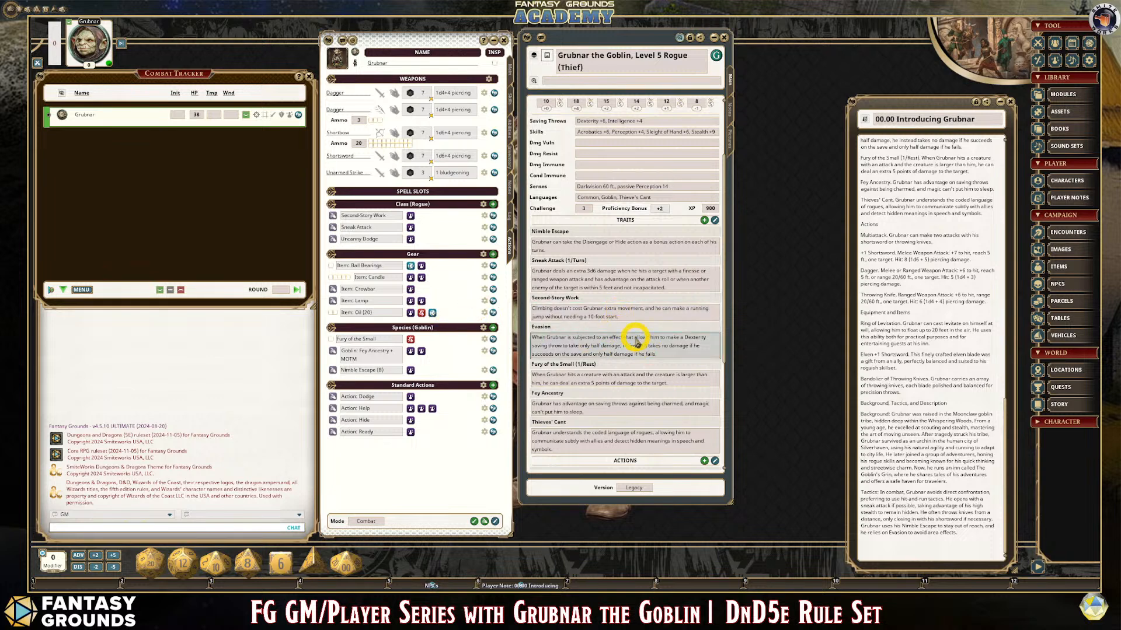
scroll(613, 344, "down", 1)
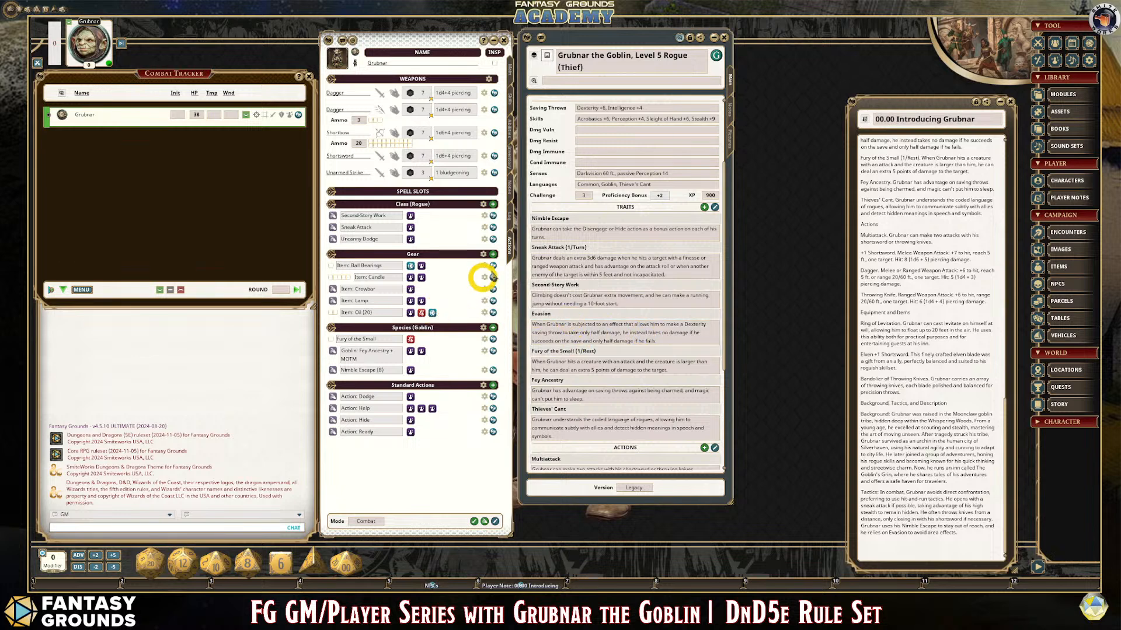
left_click(511, 163)
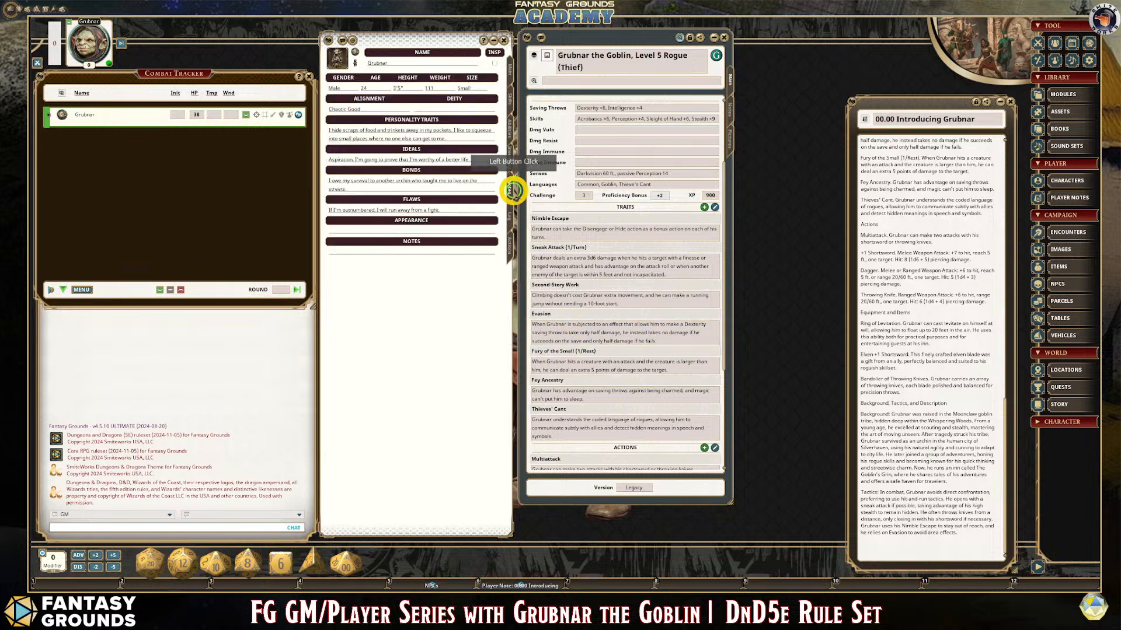
left_click(510, 244)
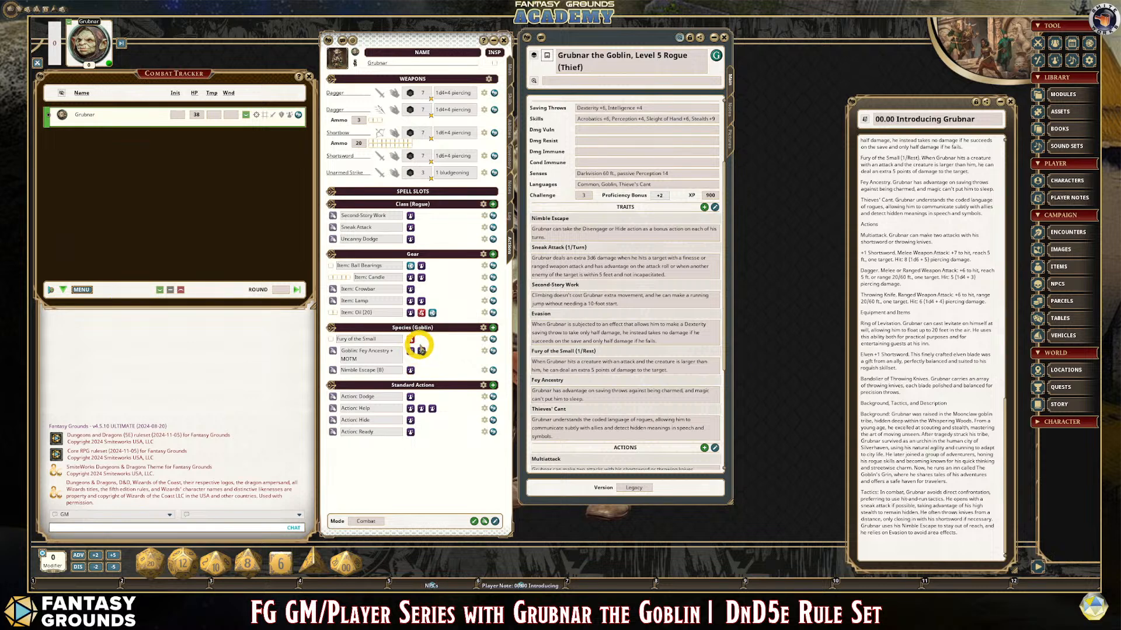
scroll(584, 356, "down", 1)
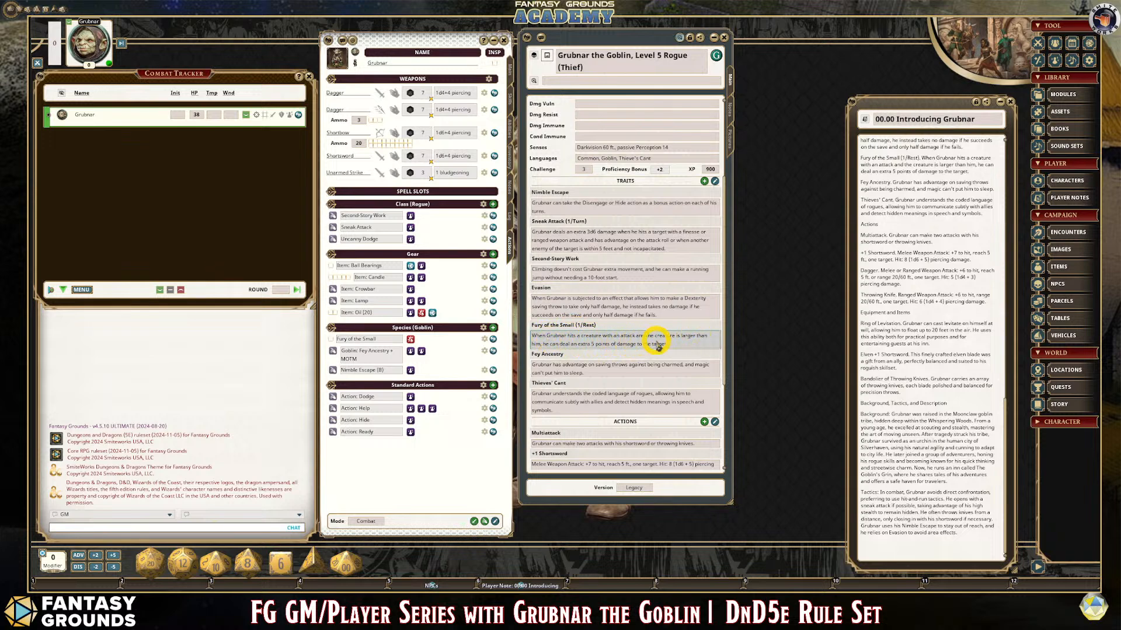
left_click(598, 348)
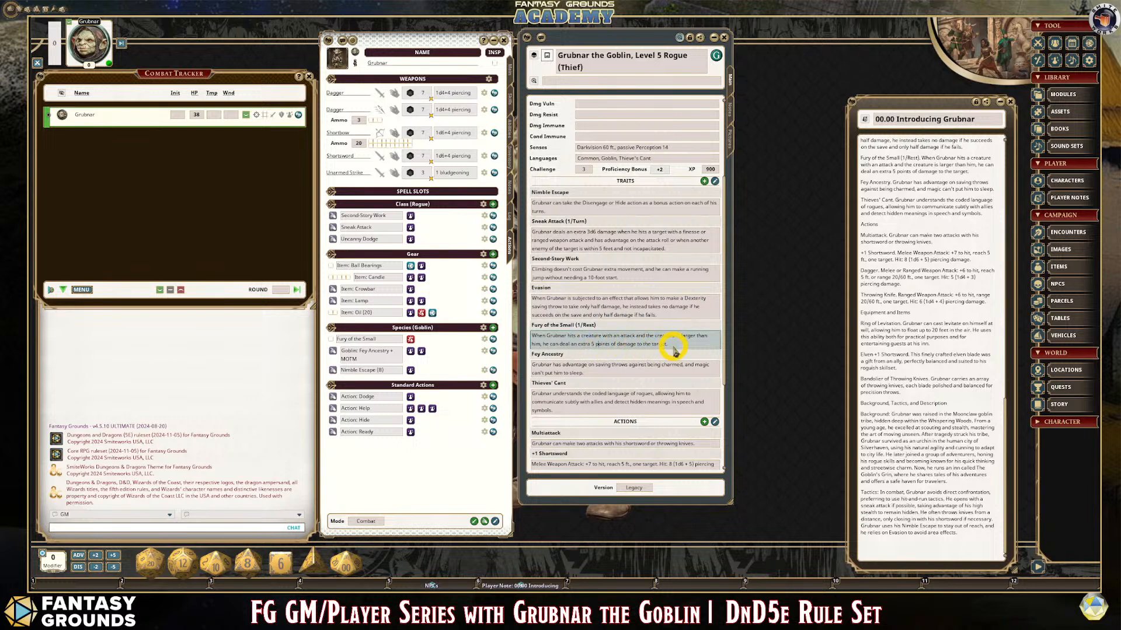
left_click(556, 340)
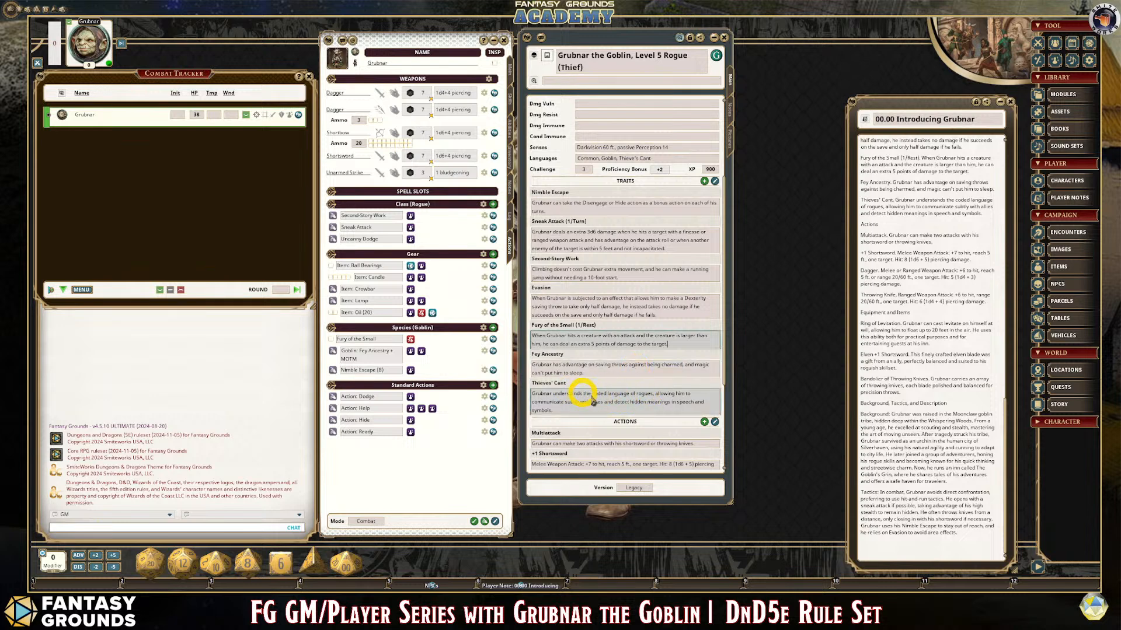
- Delete the Thieves' Cant trait from the Grubnar NPC and review its remaining traits and actions
left_click(713, 424)
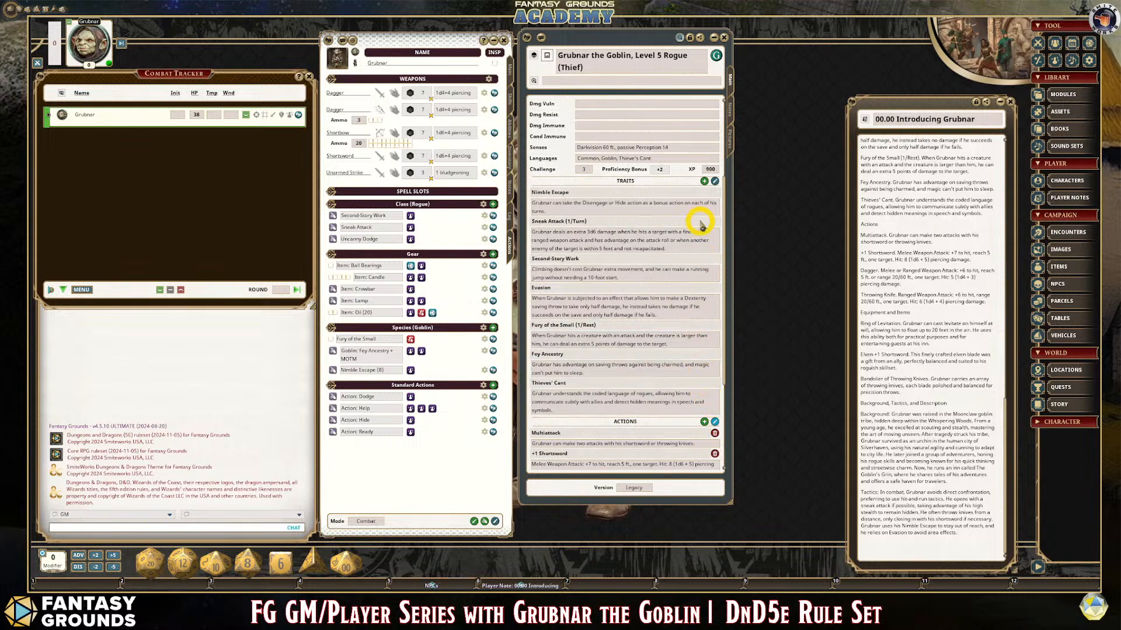
left_click(715, 182)
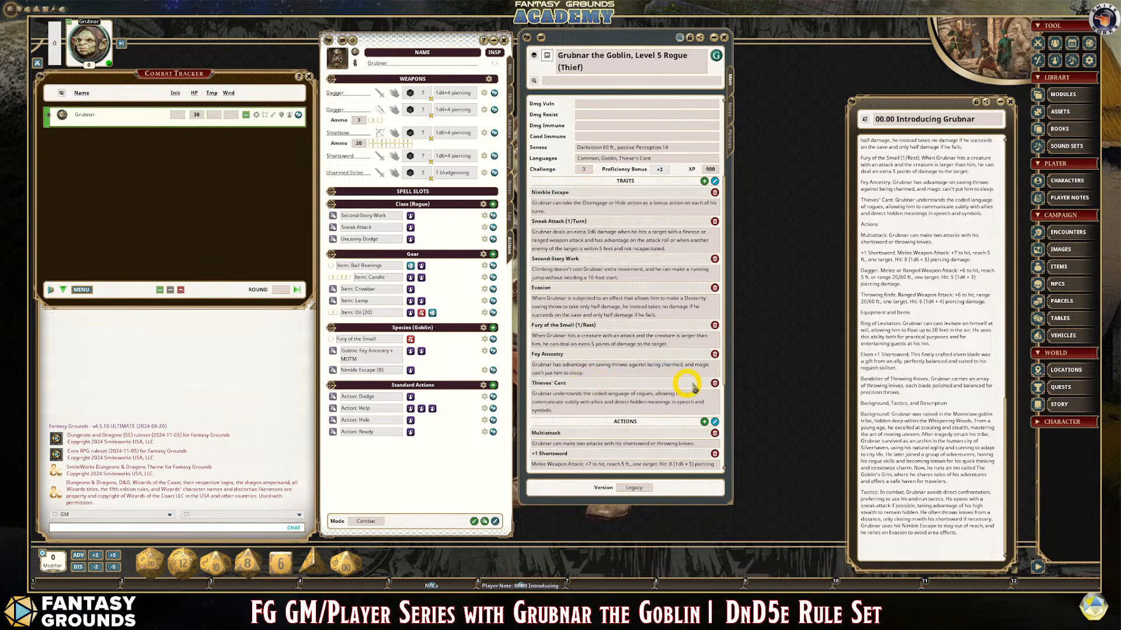
left_click(715, 383)
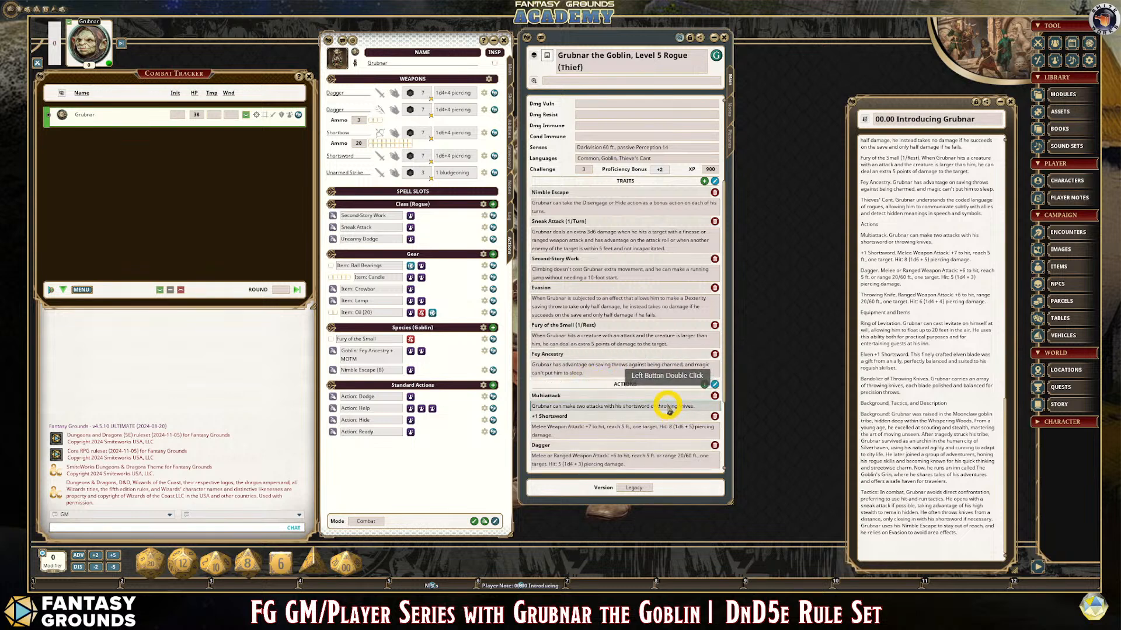
scroll(669, 401, "up", 1)
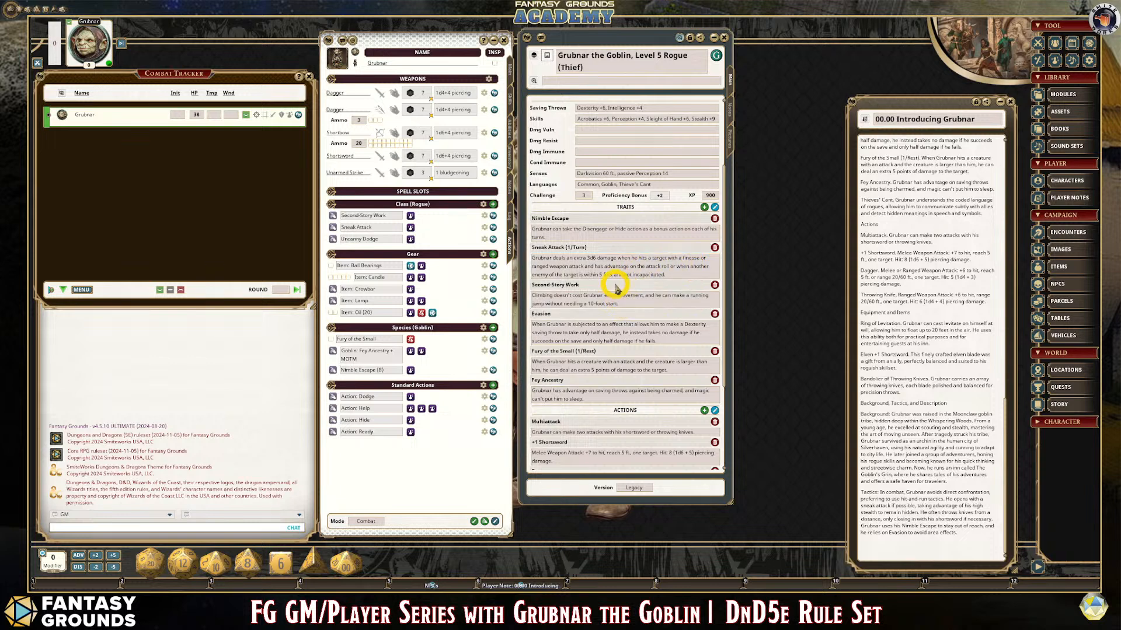
scroll(642, 345, "down", 5)
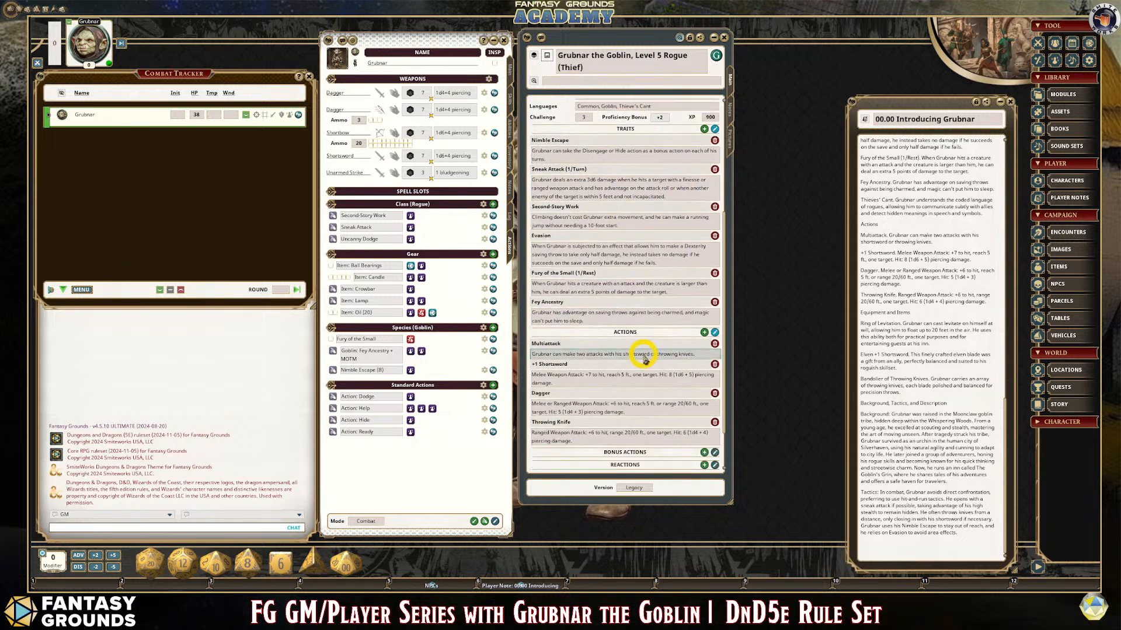
scroll(642, 358, "down", 1)
scroll(645, 353, "up", 9)
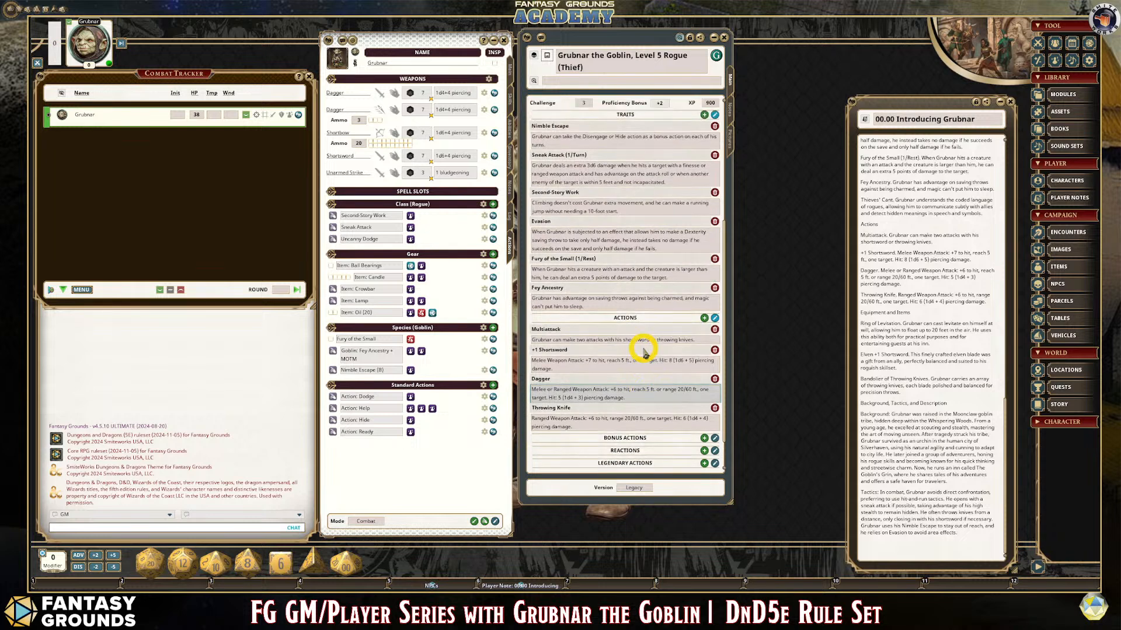
scroll(643, 348, "up", 1)
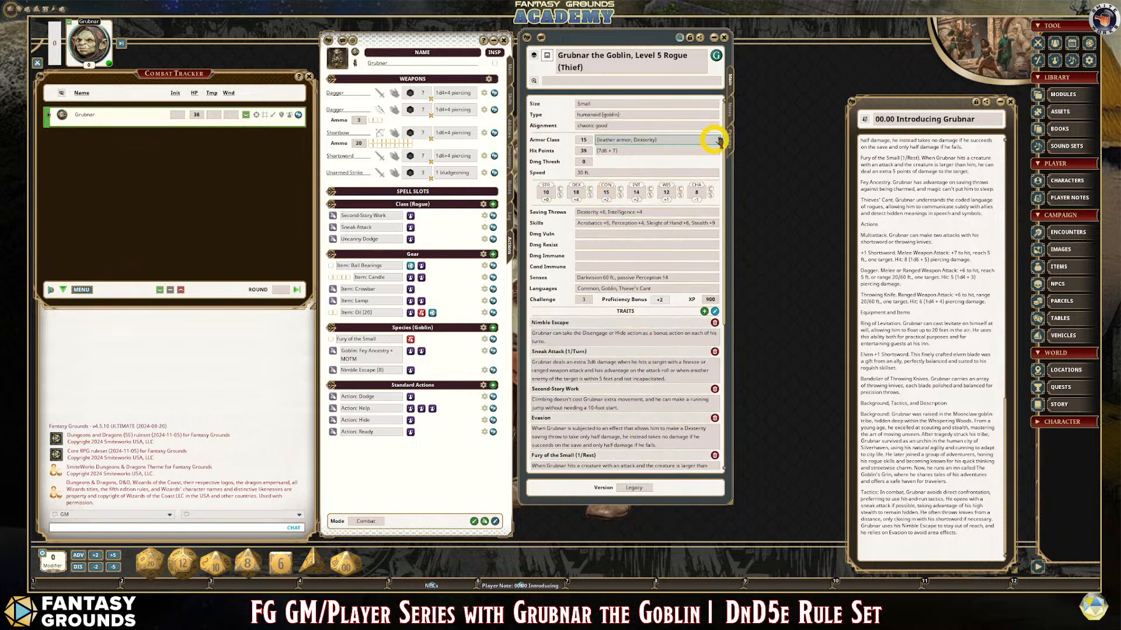
- In the NPC's notes, bold the lines "Equipment and Items" and "Background, Tactics, and Description" and the labels "Background:" and "Tactics:"
left_click(730, 108)
scroll(669, 234, "down", 3)
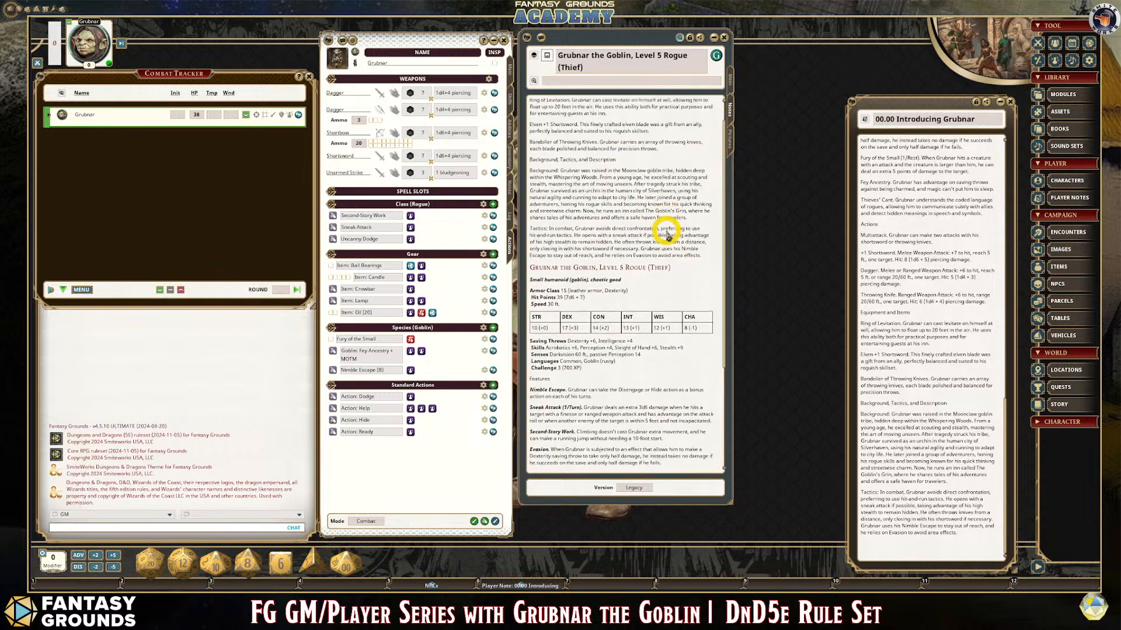
scroll(670, 235, "up", 3)
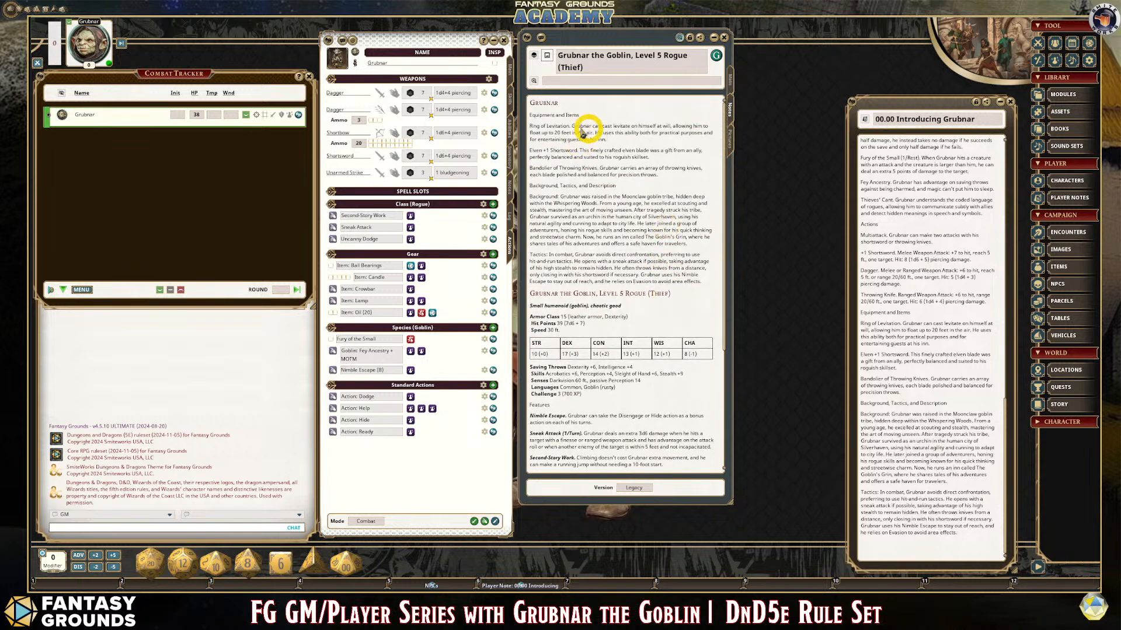
left_click_drag(531, 115, 584, 116)
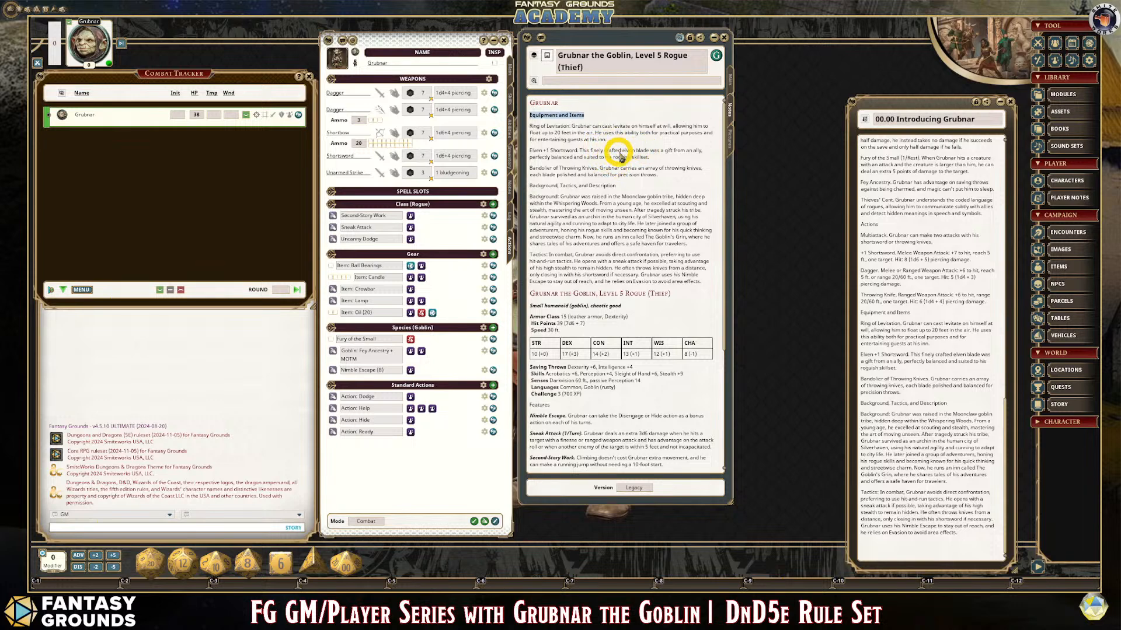
left_click_drag(529, 186, 621, 185)
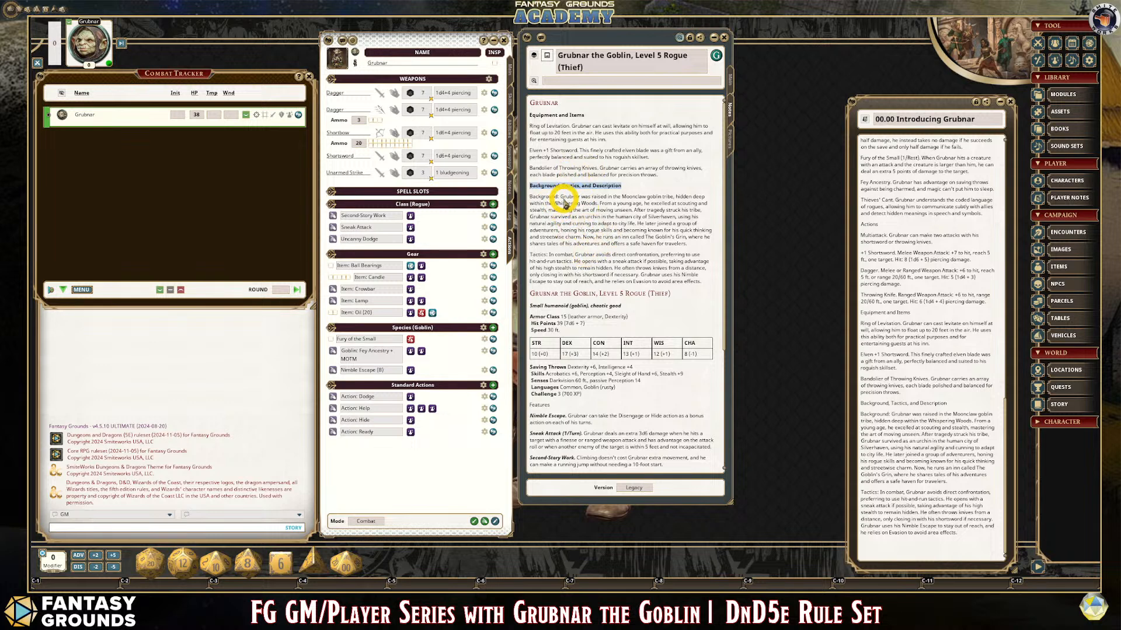
left_click_drag(562, 199, 528, 197)
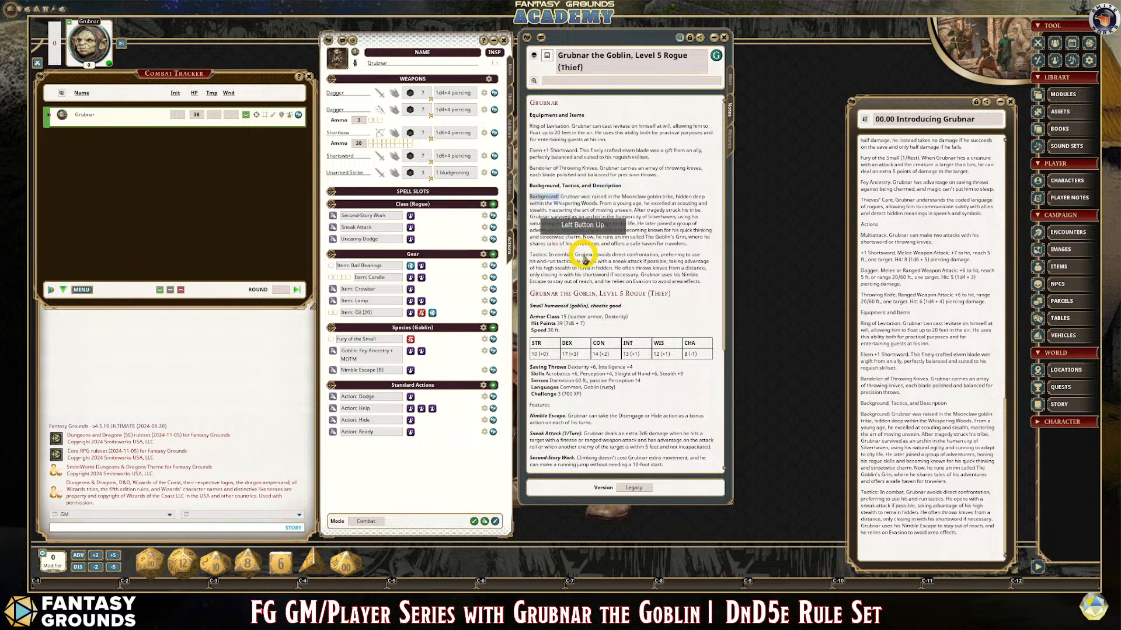
left_click(548, 260)
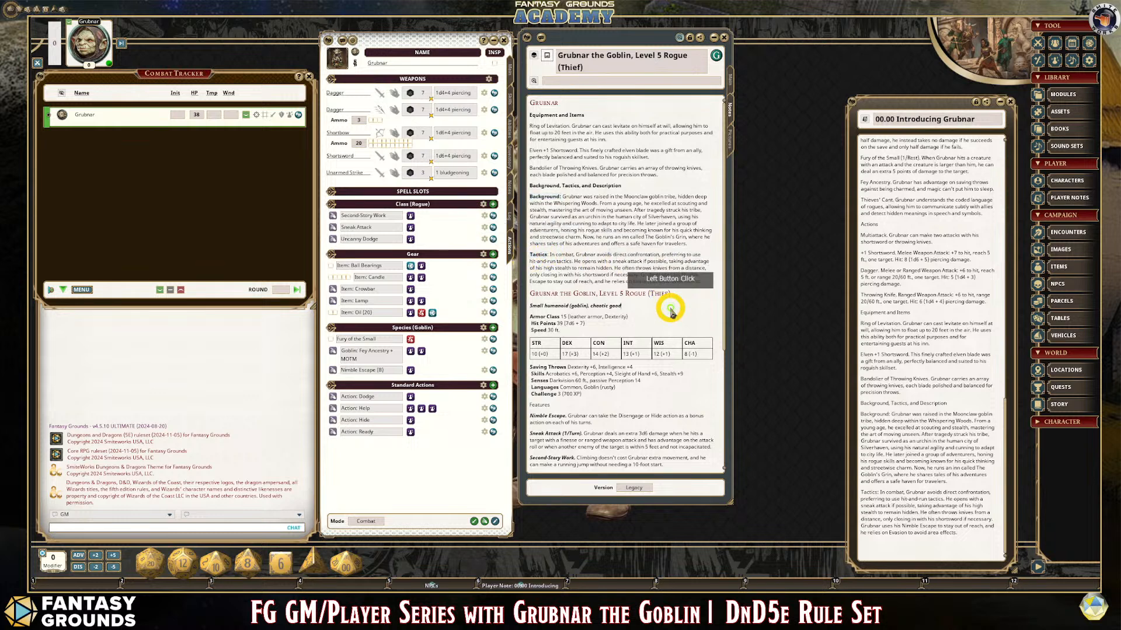
- Format the "Background, Tactics, and Description" and "Features" lines in the NPC's notes as headings
scroll(650, 276, "down", 2)
scroll(649, 277, "up", 2)
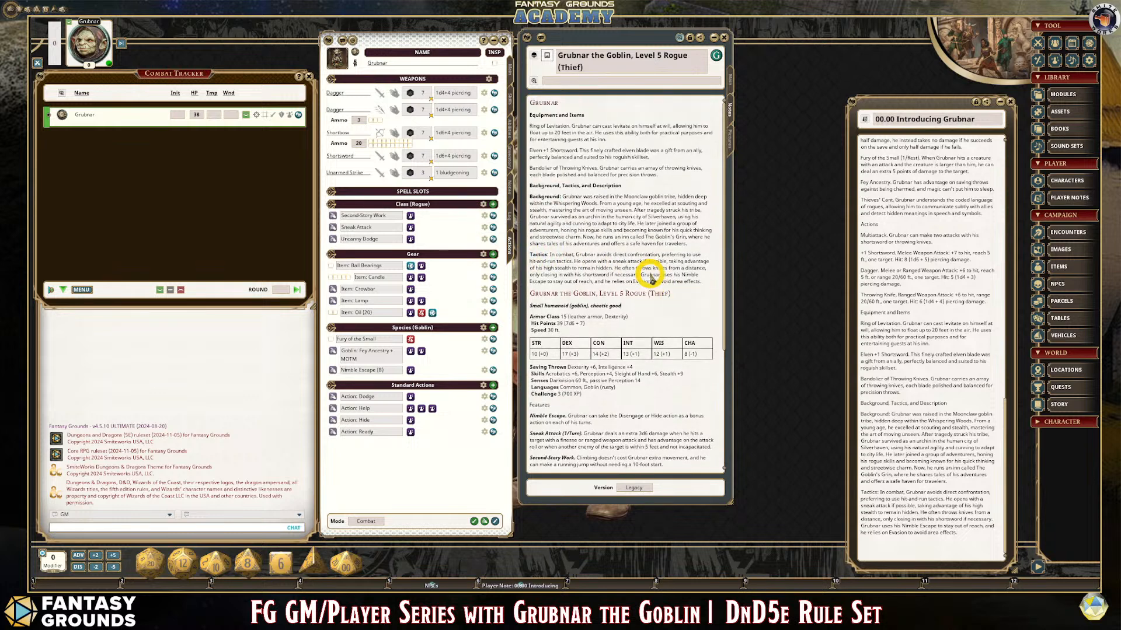
left_click_drag(663, 183, 529, 186)
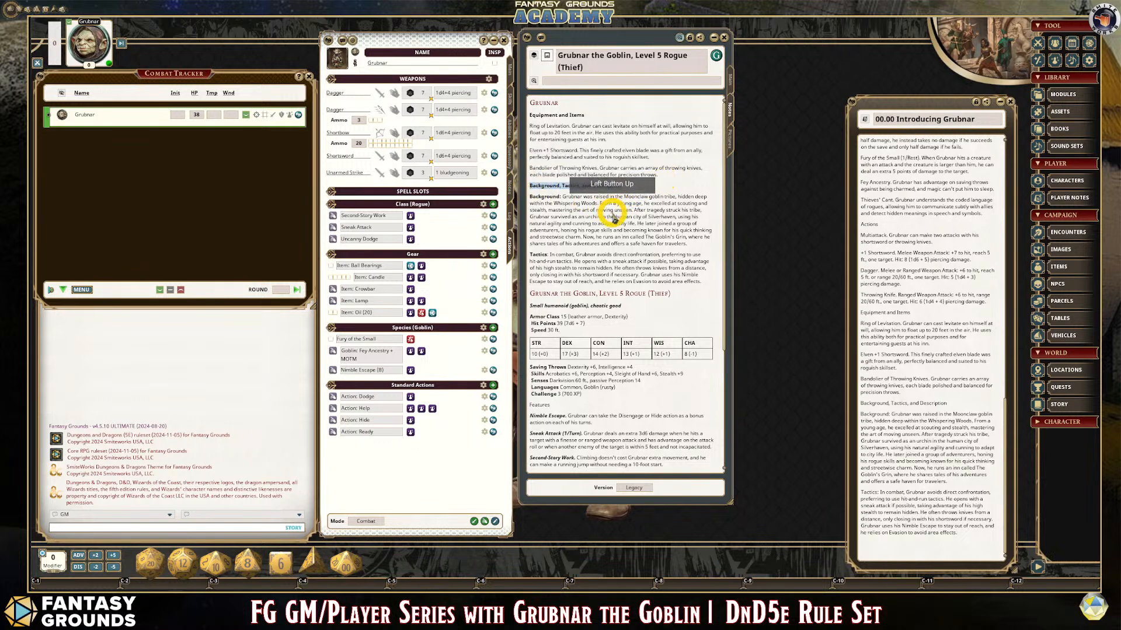
key("ctrl+1")
scroll(623, 283, "down", 2)
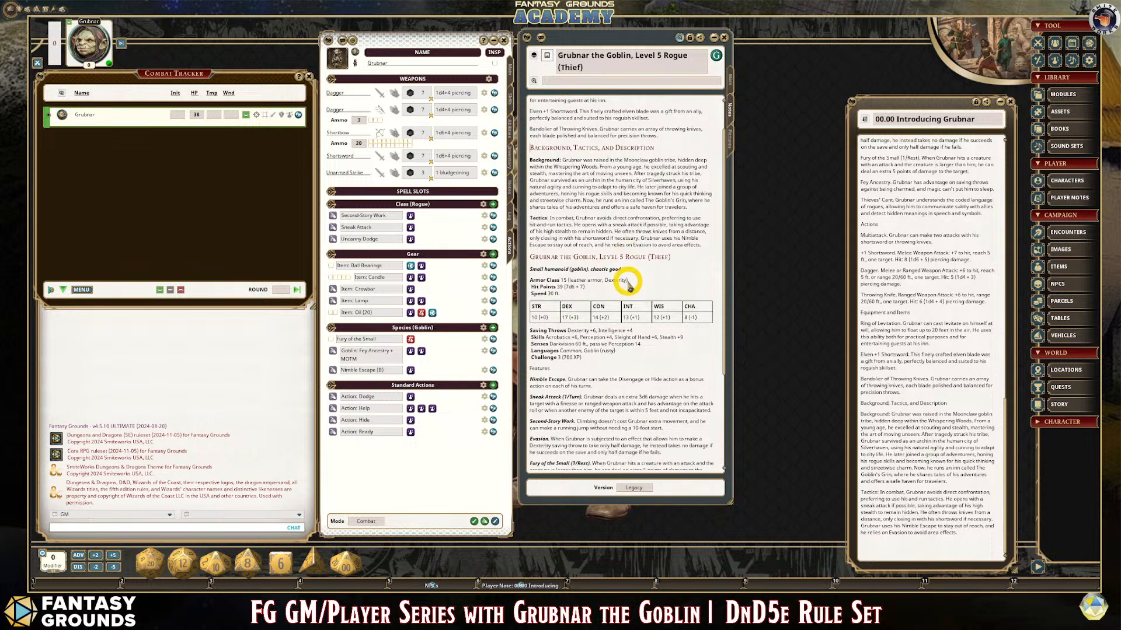
scroll(628, 284, "down", 5)
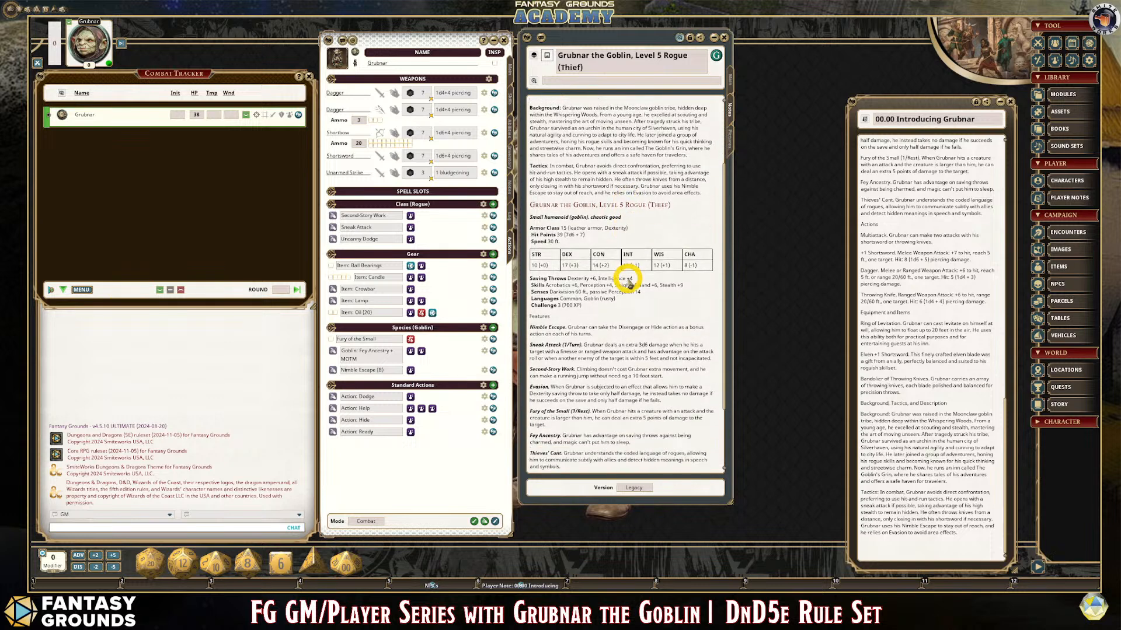
left_click_drag(577, 279, 514, 277)
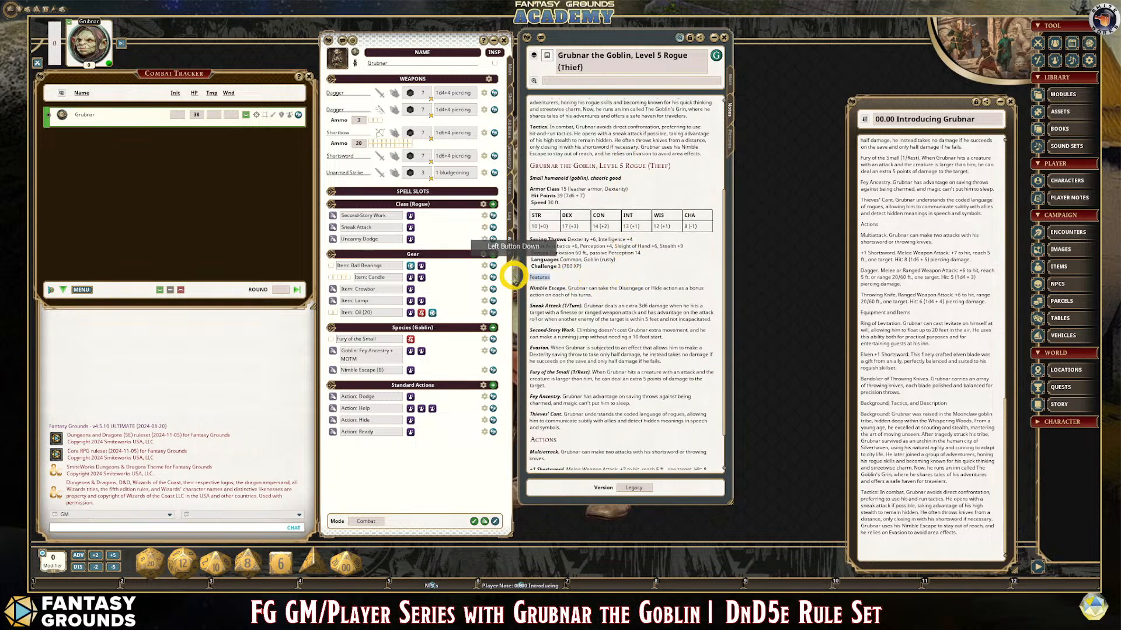
key("ctrl+1")
scroll(617, 281, "down", 2)
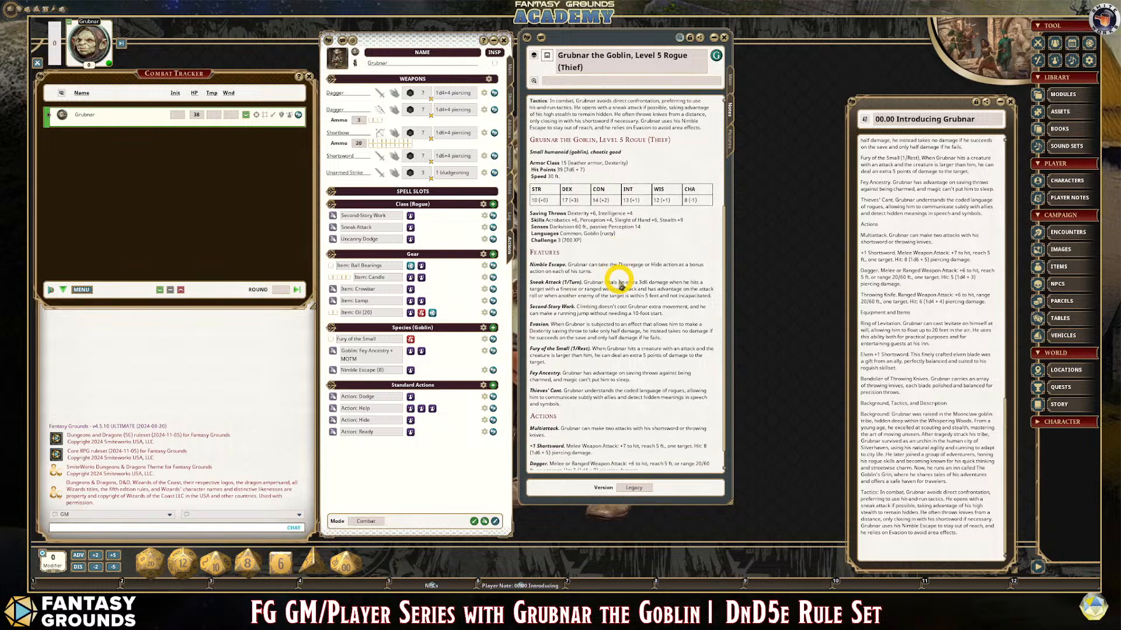
- Review the NPC's formatted notes and pictures, and check the portrait and tokens used on Grubnar's character sheet
scroll(620, 284, "down", 2)
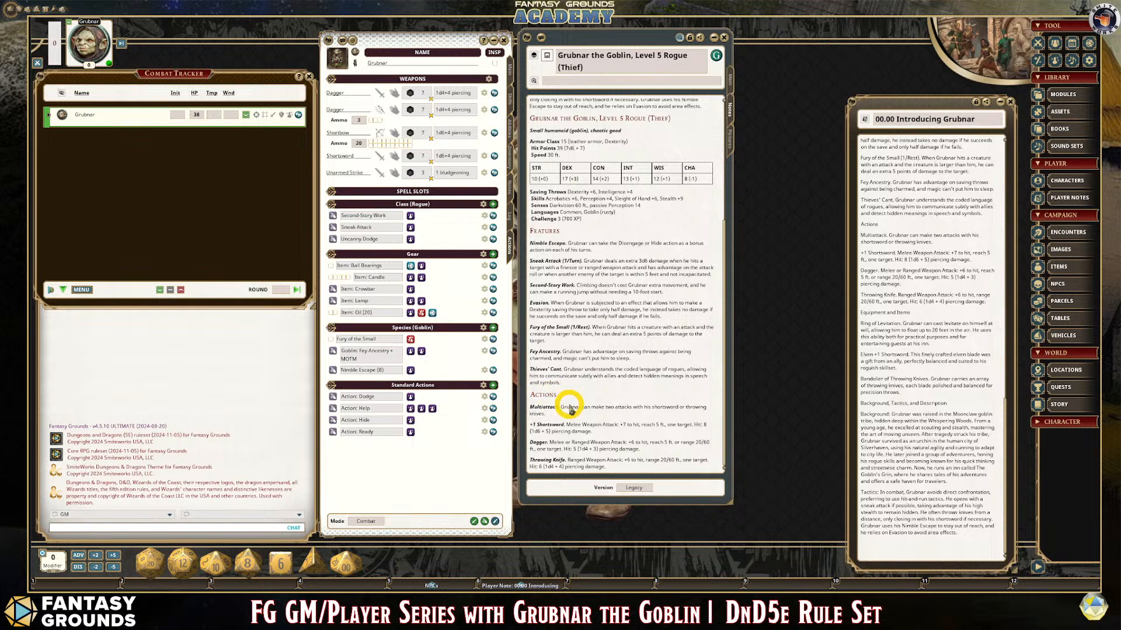
scroll(570, 408, "up", 10)
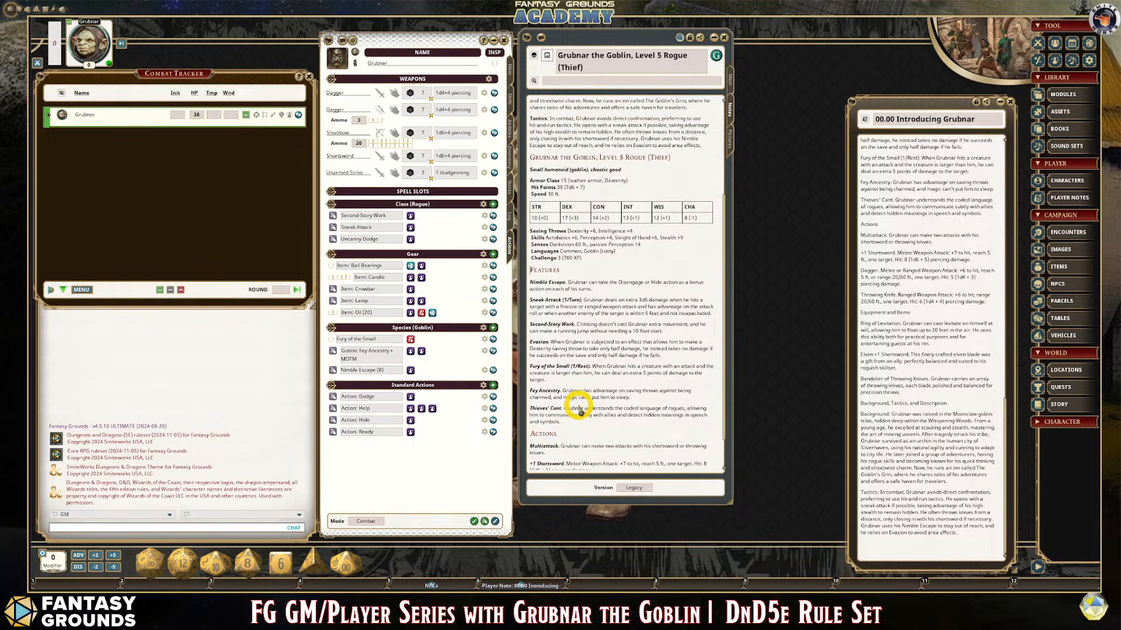
left_click(729, 138)
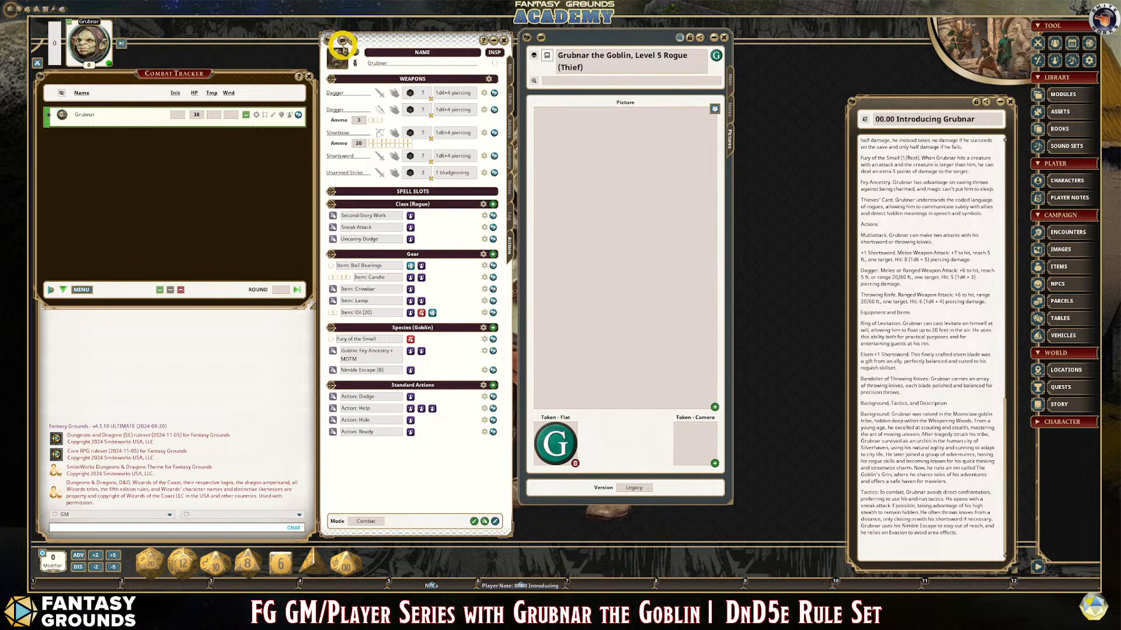
left_click(341, 54)
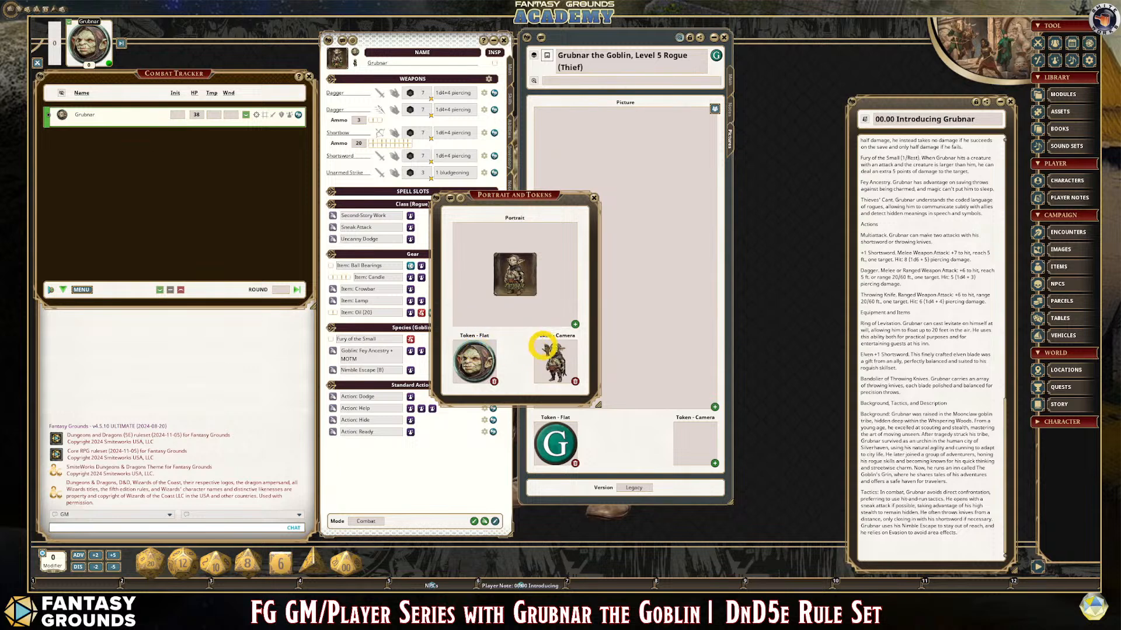
left_click_drag(527, 228, 421, 123)
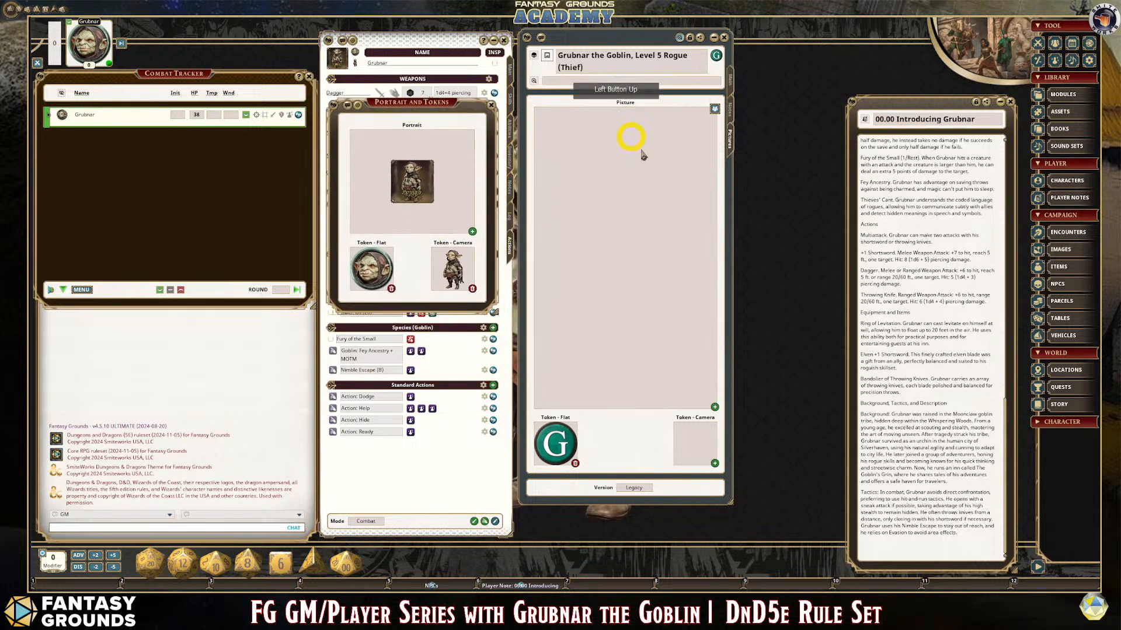
left_click(493, 107)
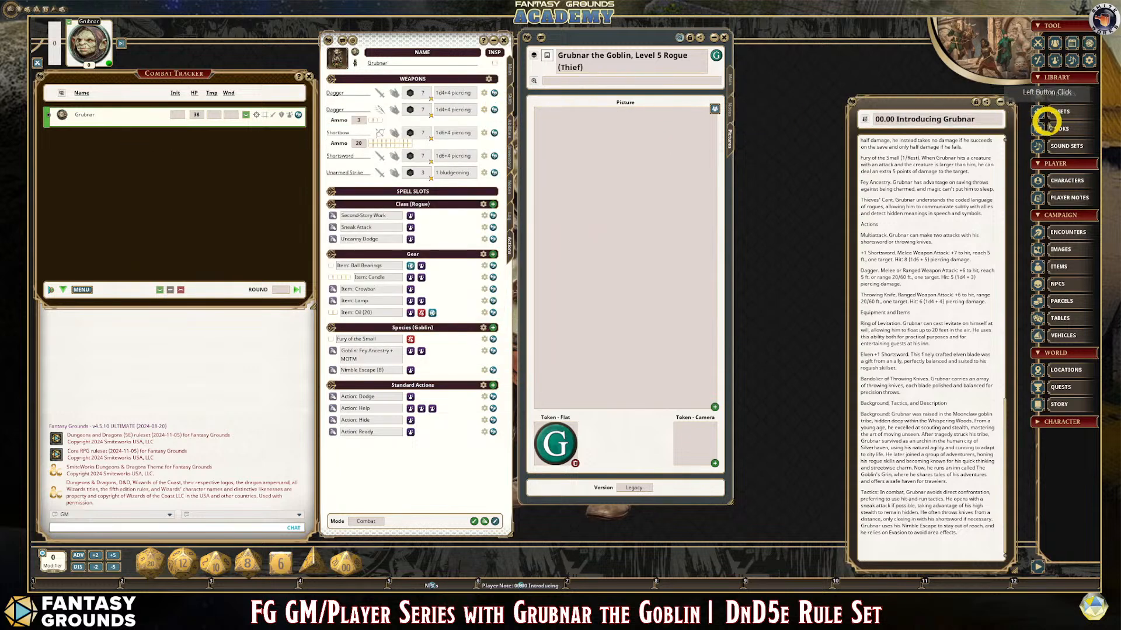
- Assign the 3d_Grubnar_G image from the campaign's Grubnar Assets folder as the NPC's camera token
left_click(1087, 116)
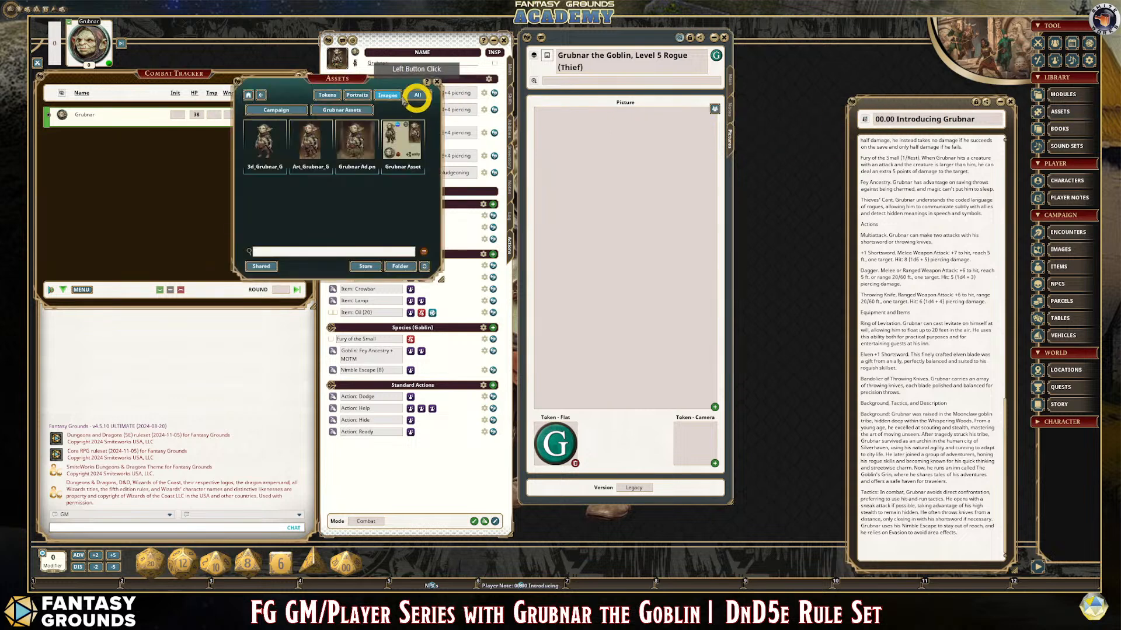
left_click_drag(343, 76, 879, 93)
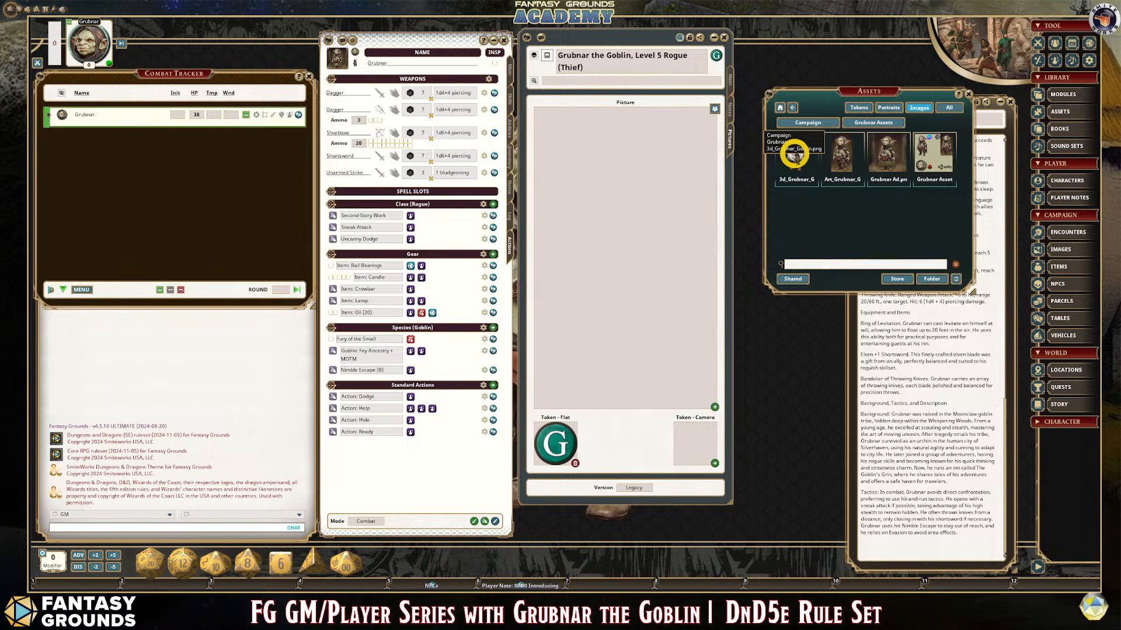
left_click_drag(795, 154, 694, 435)
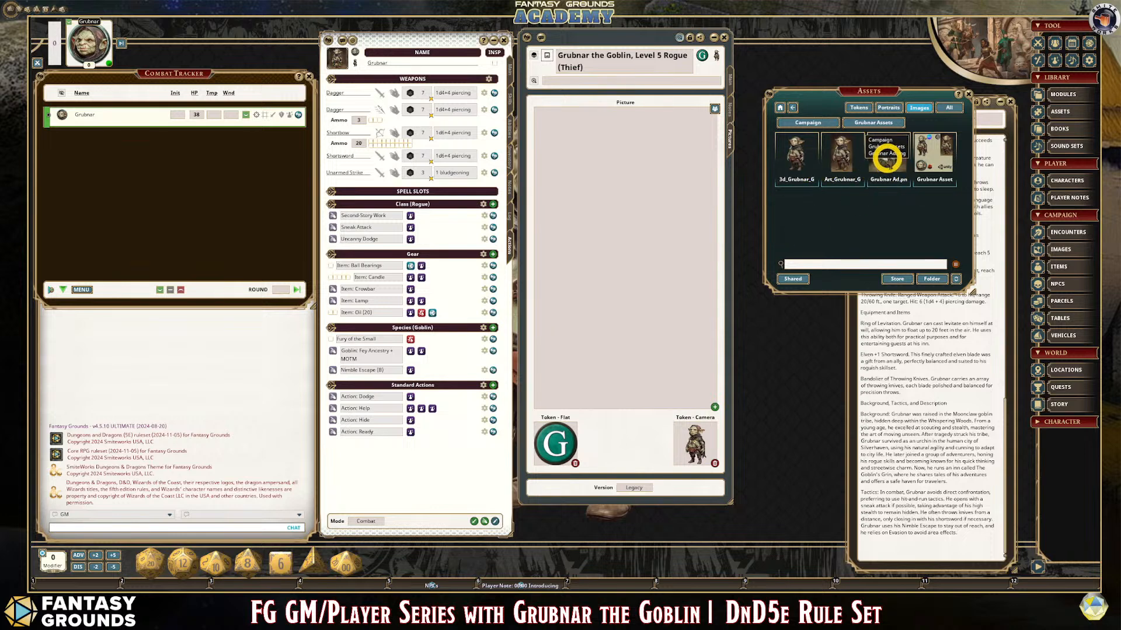
- Try the Grubnar Ad image as the NPC's picture, and settle on Art_Grubnar_G from the Grubnar Assets
left_click_drag(887, 159, 638, 205)
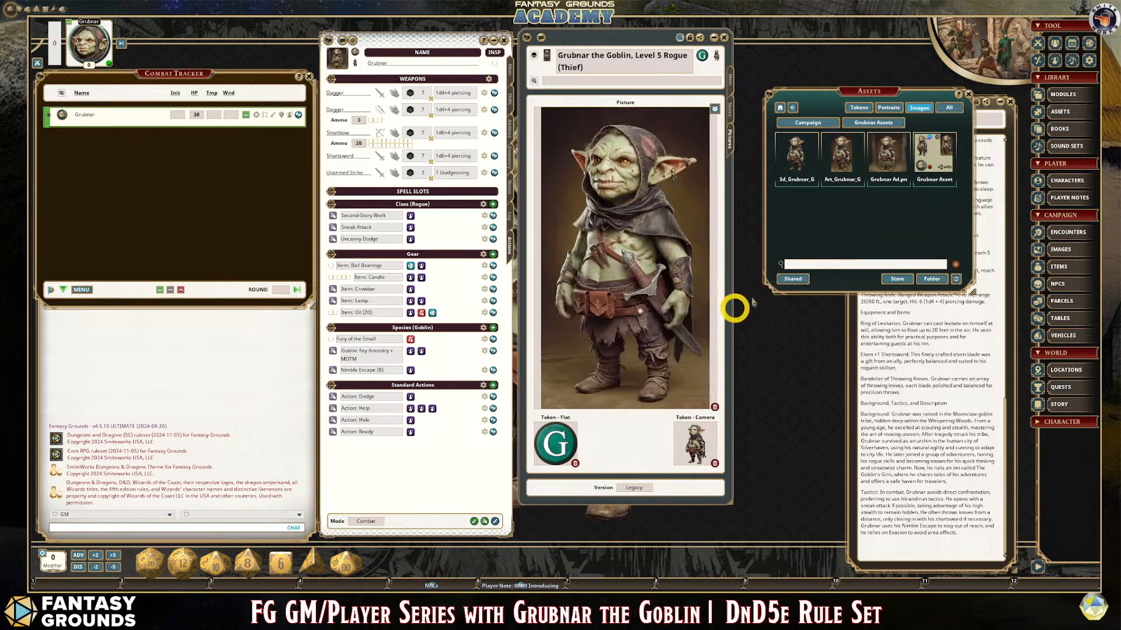
left_click_drag(884, 153, 628, 208)
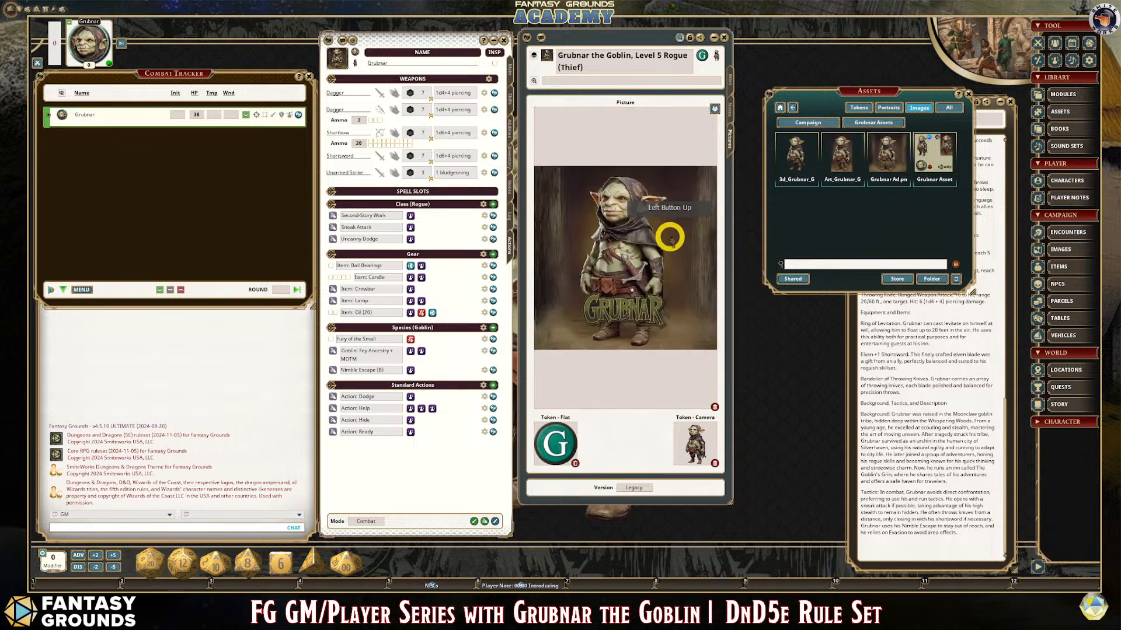
left_click_drag(836, 169, 638, 212)
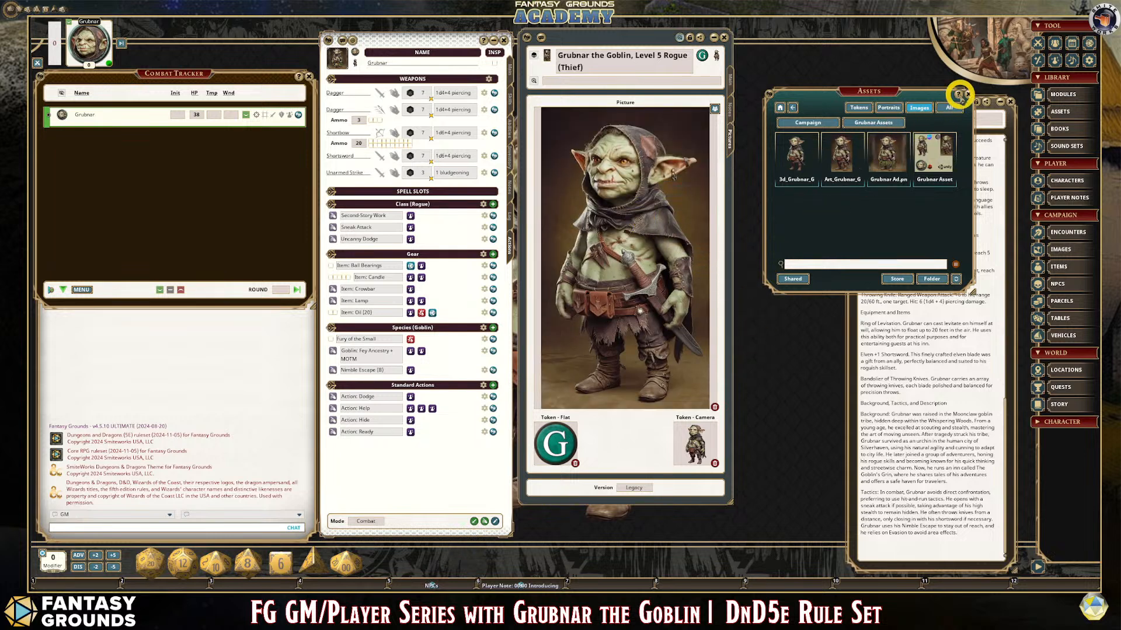
- Assign the TKN_Grubnar token from the campaign's token assets as the NPC's flat token
left_click(853, 108)
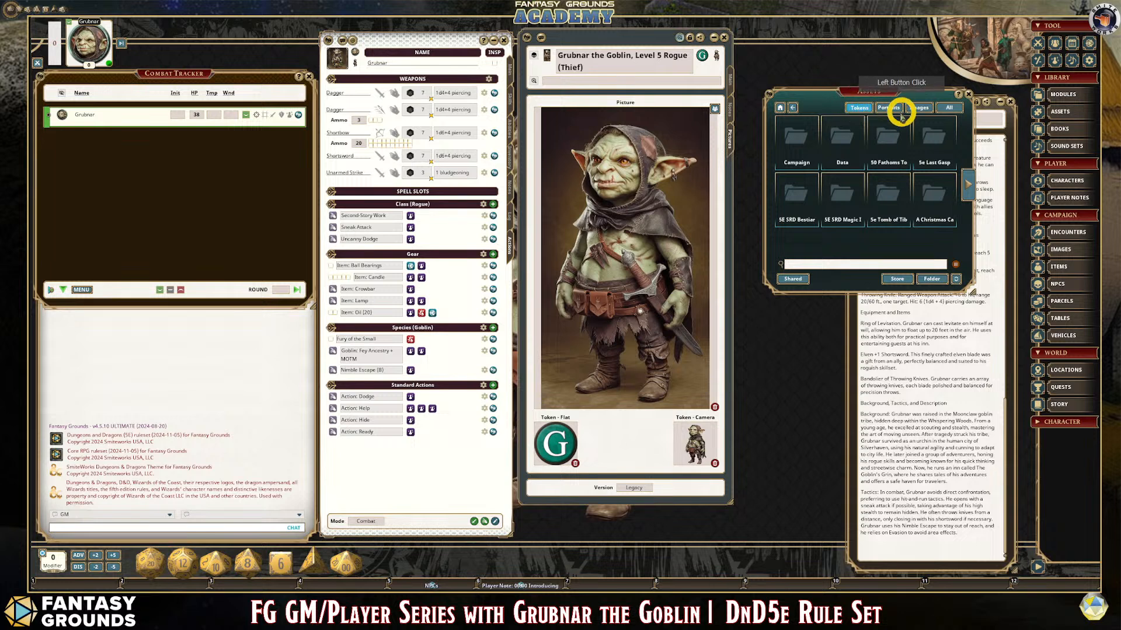
left_click(803, 143)
left_click_drag(801, 153, 556, 443)
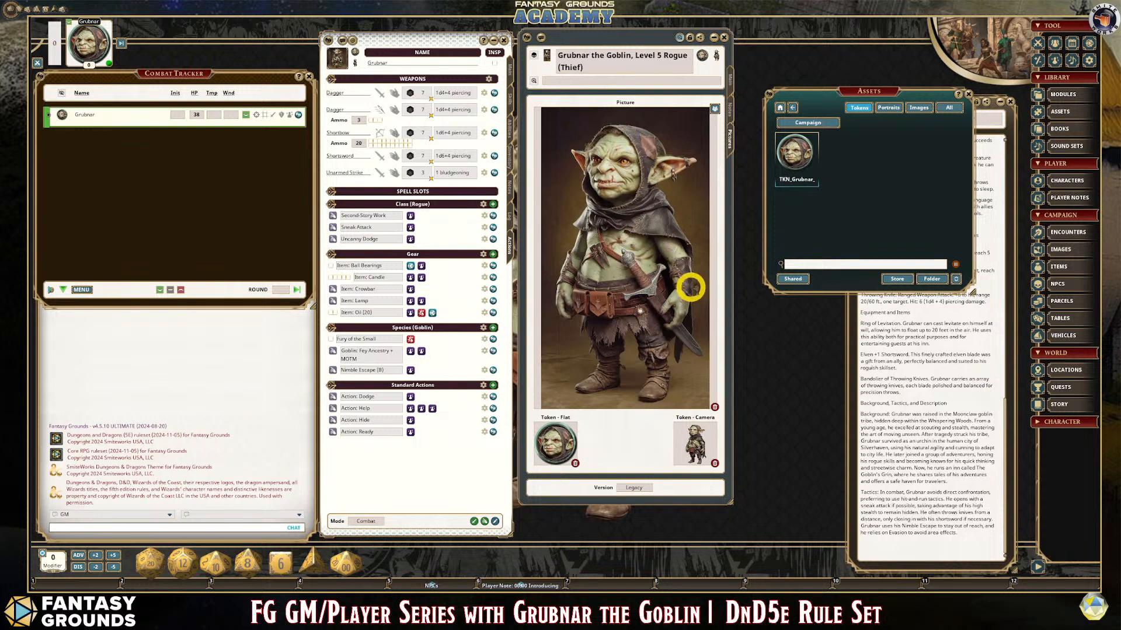
- Review the NPC's notes, statistics, traits, actions and pictures against the Introducing Grubnar note
left_click(729, 114)
left_click(730, 114)
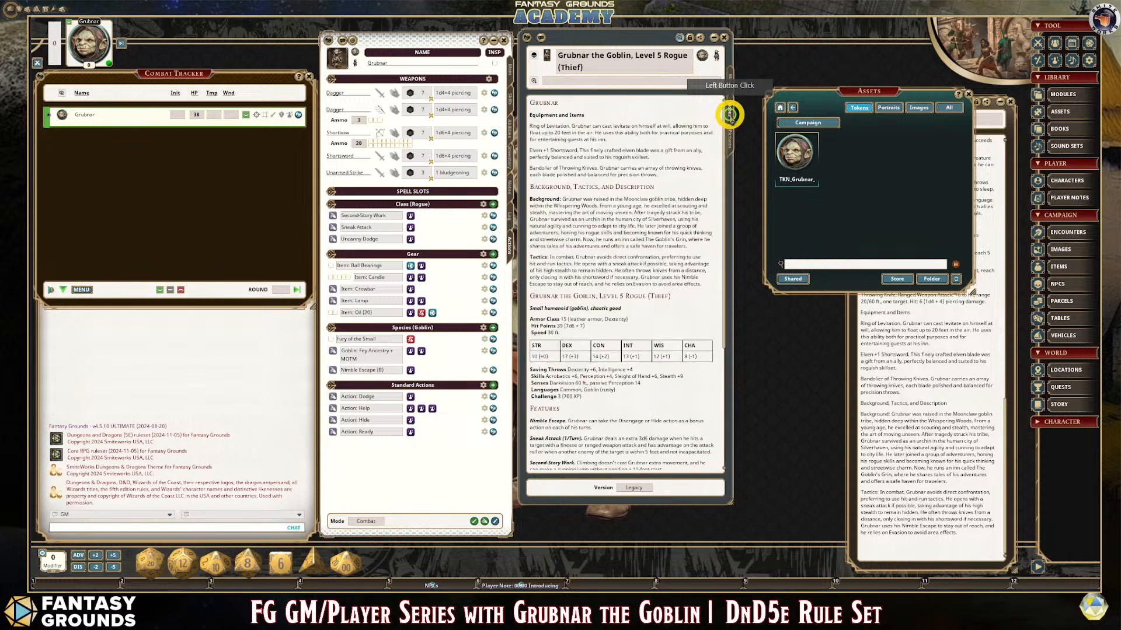
left_click(729, 80)
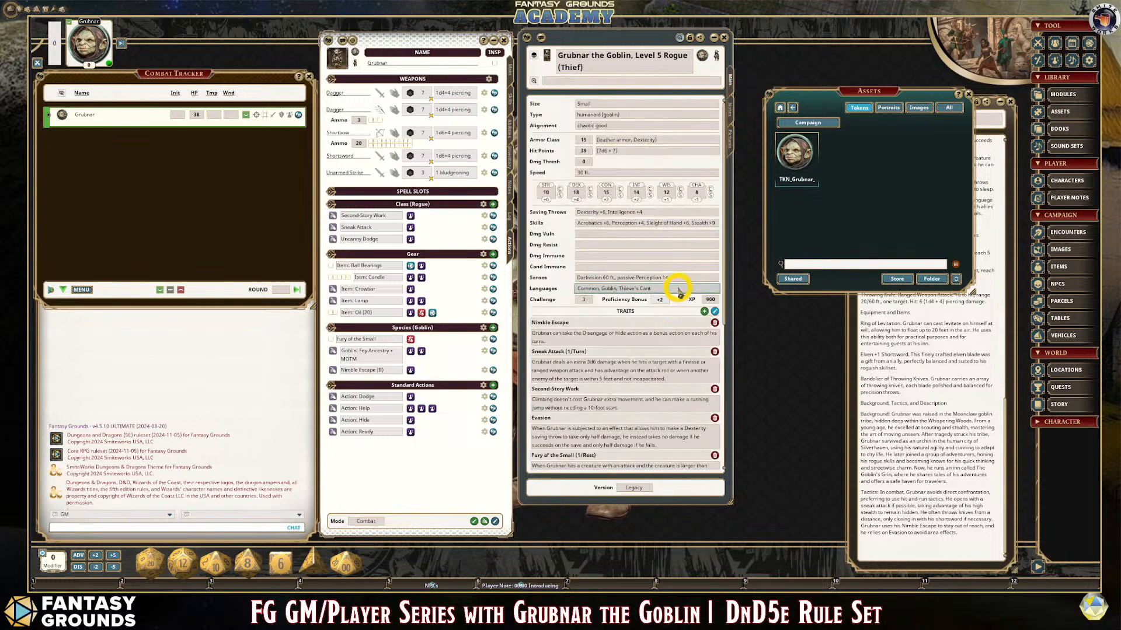
scroll(677, 292, "down", 6)
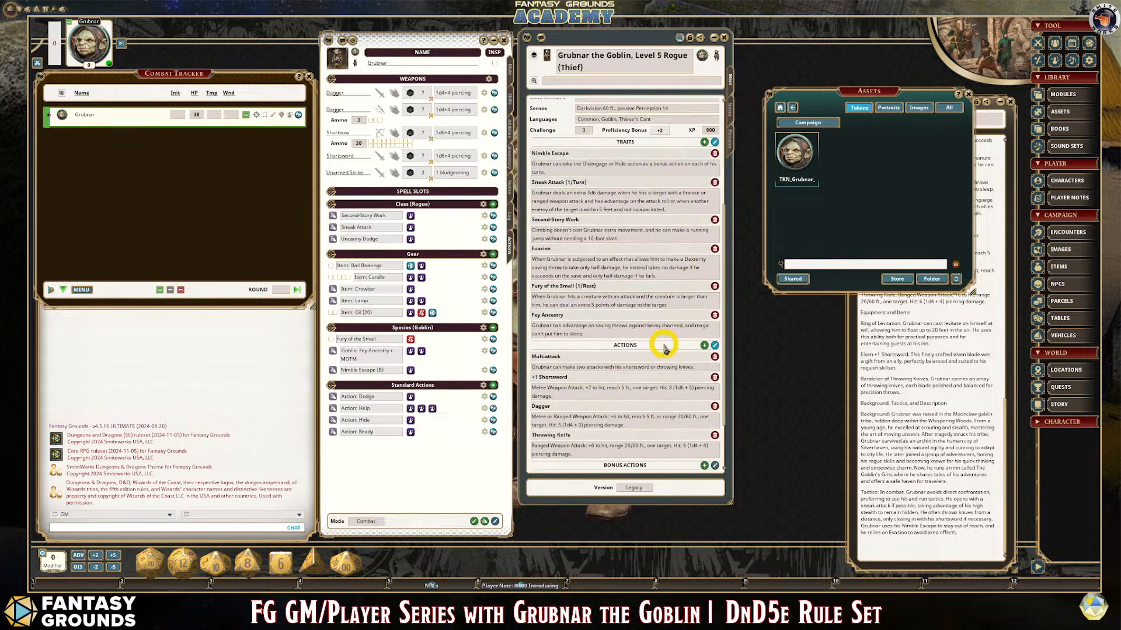
scroll(645, 450, "down", 2)
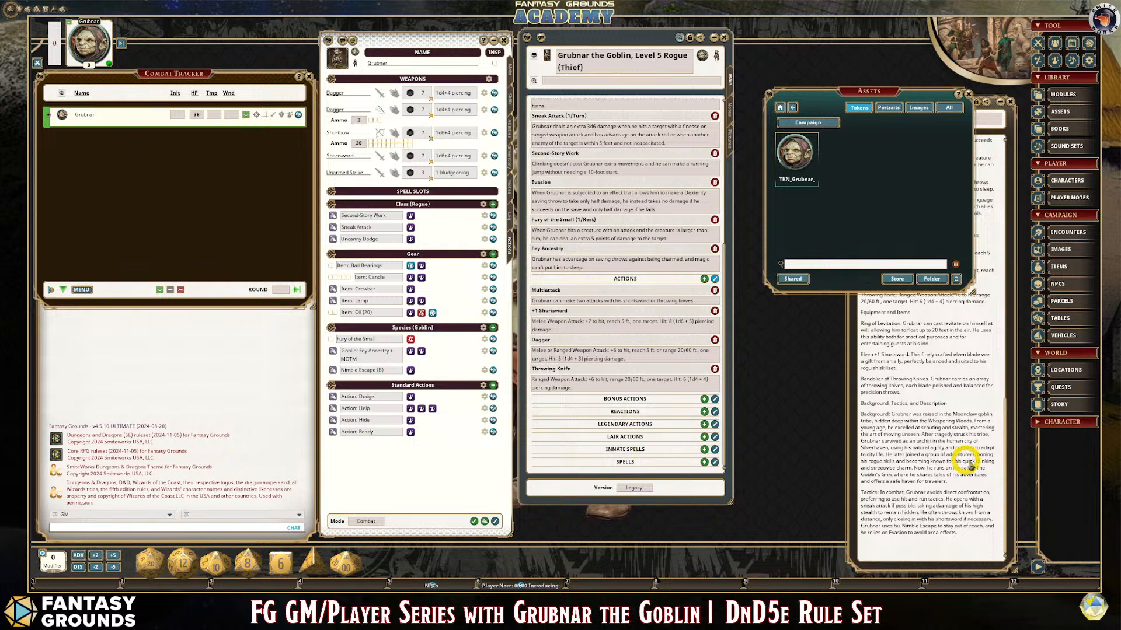
scroll(949, 461, "up", 1)
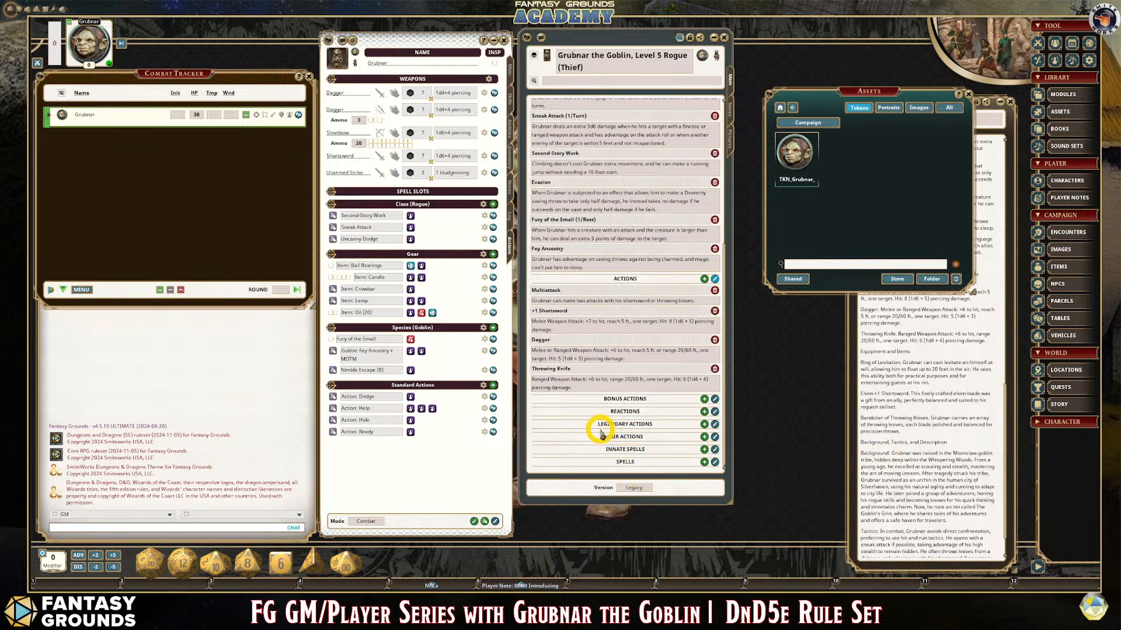
scroll(632, 301, "up", 2)
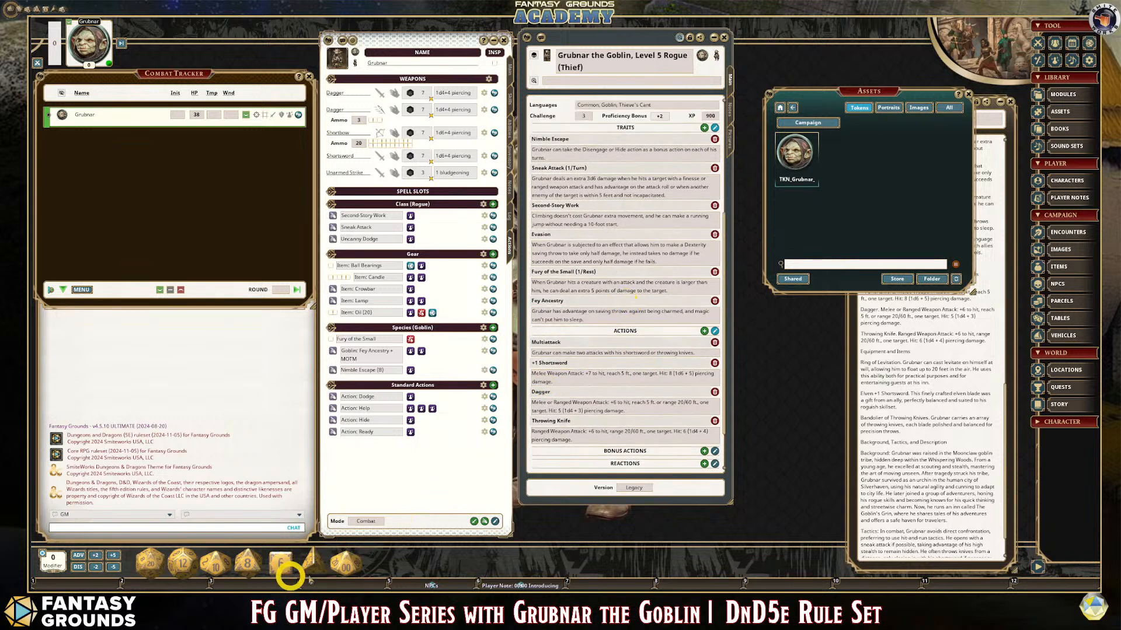
scroll(630, 423, "up", 5)
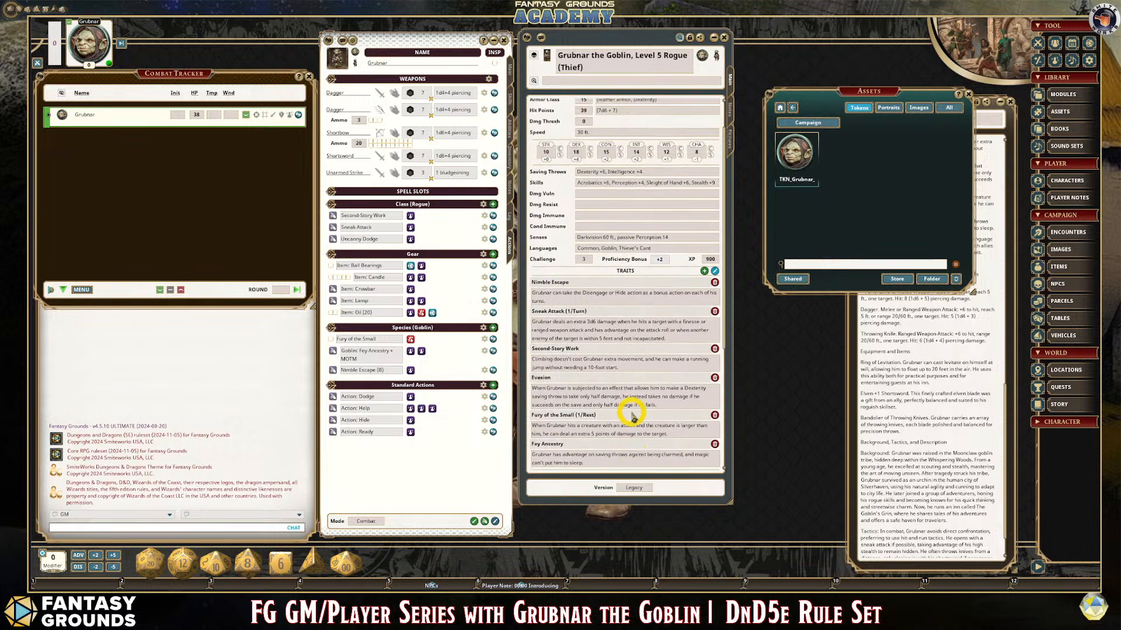
scroll(630, 421, "up", 2)
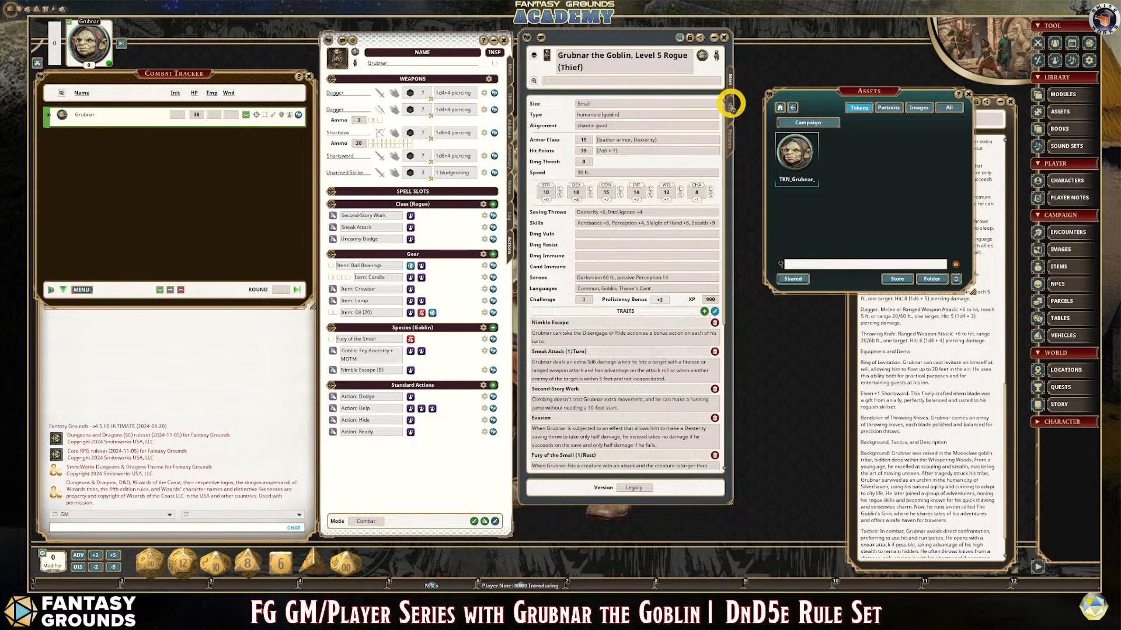
left_click(728, 105)
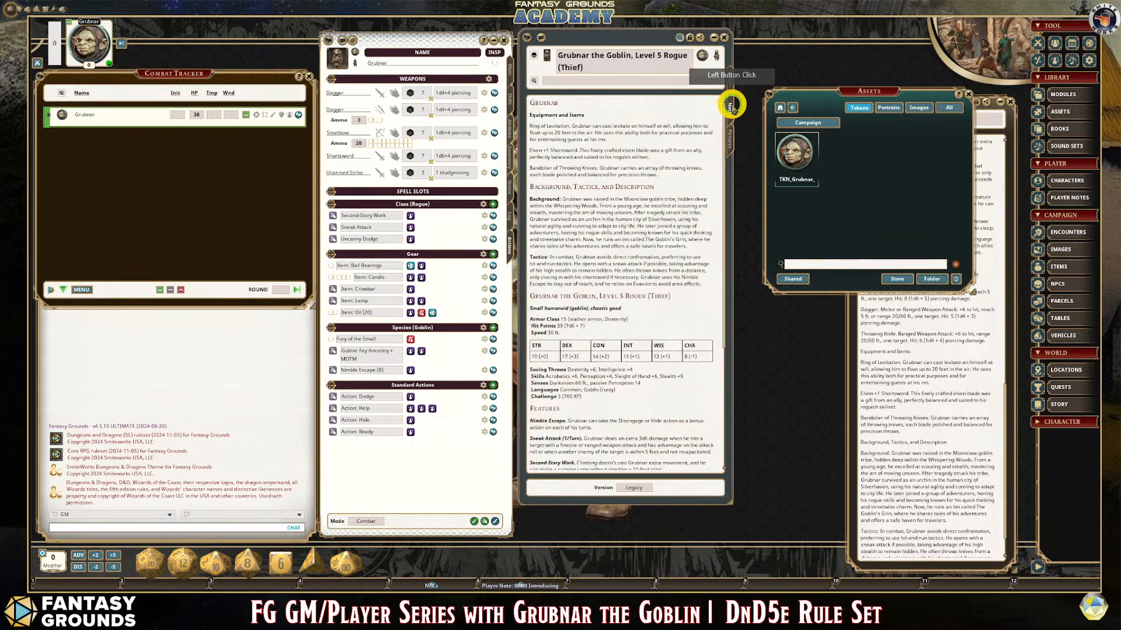
left_click(729, 141)
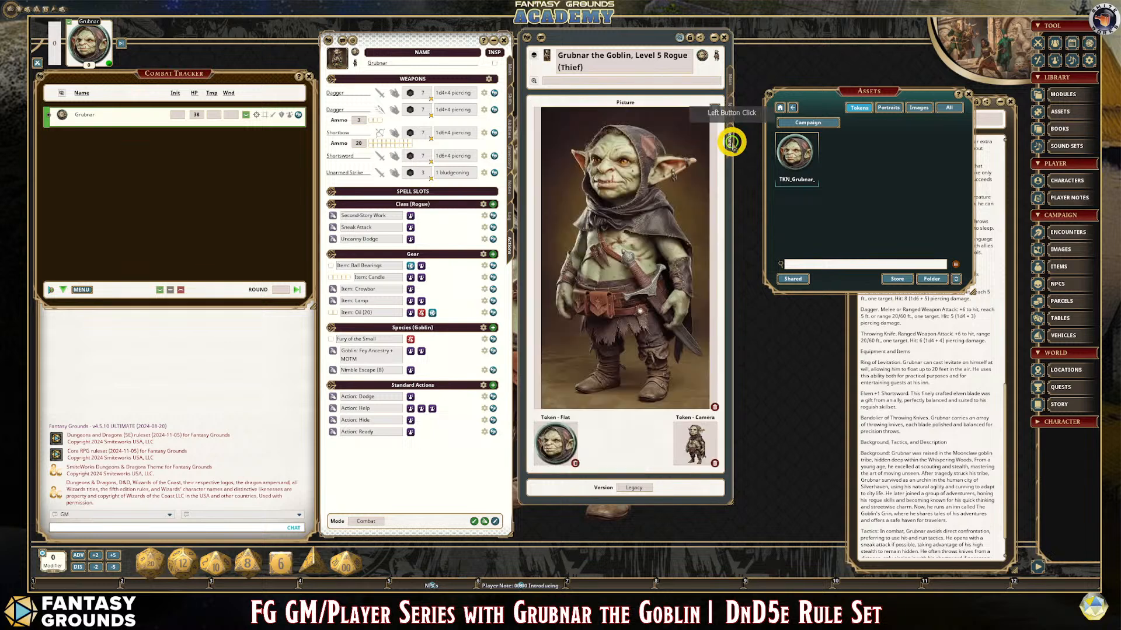
left_click(729, 81)
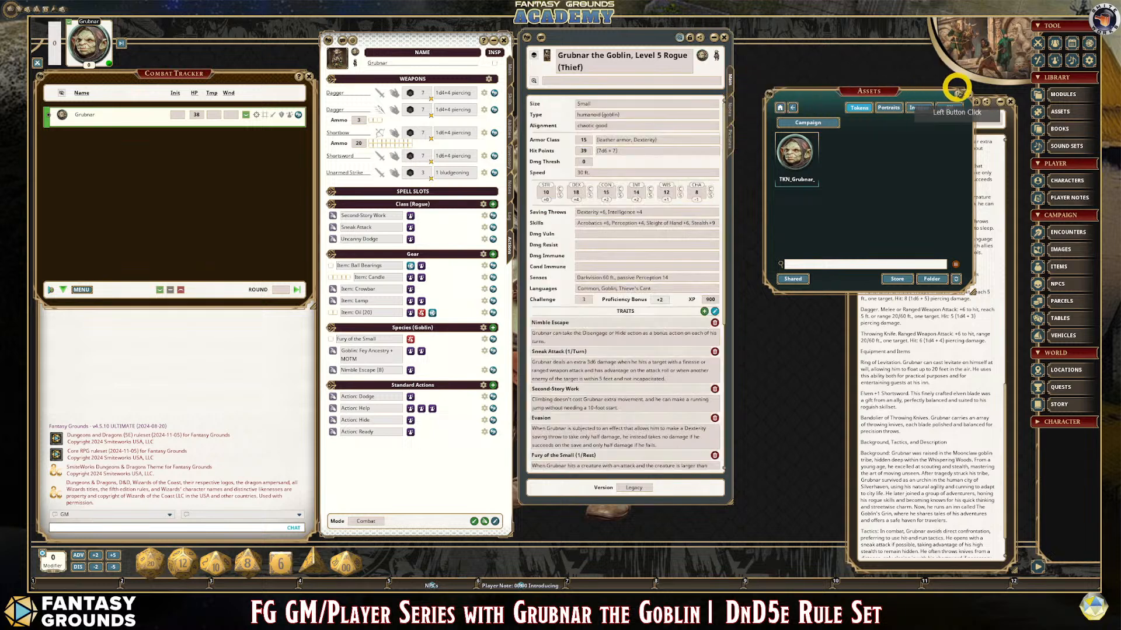
- Close the assets window, add the Grubnar NPC to the combat tracker and set its faction to friendly
left_click(967, 94)
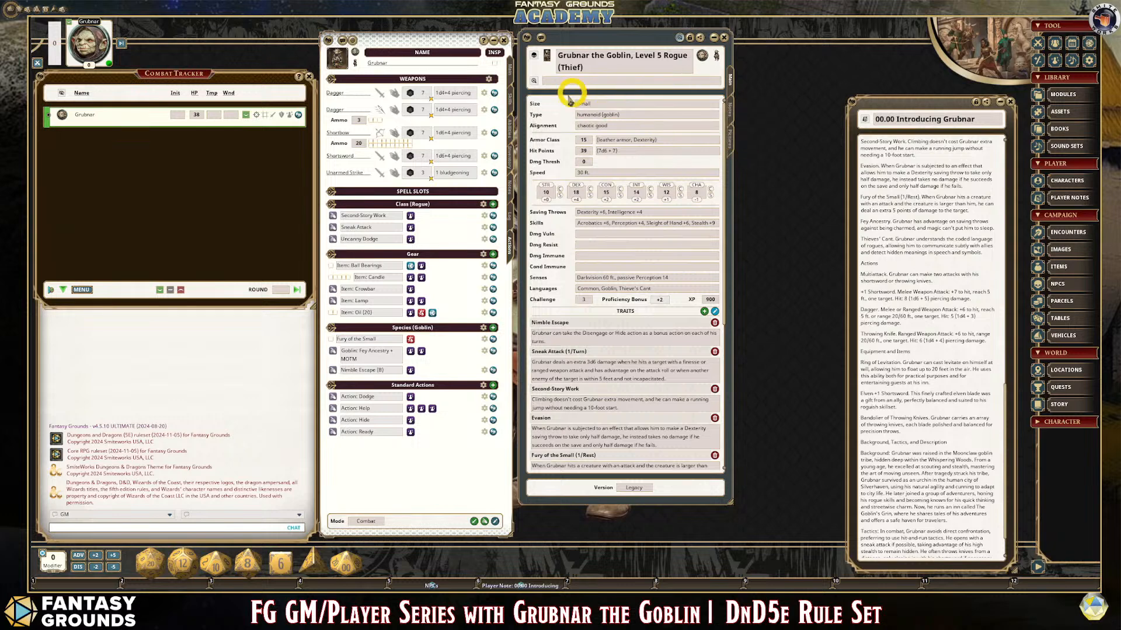
left_click_drag(527, 38, 145, 149)
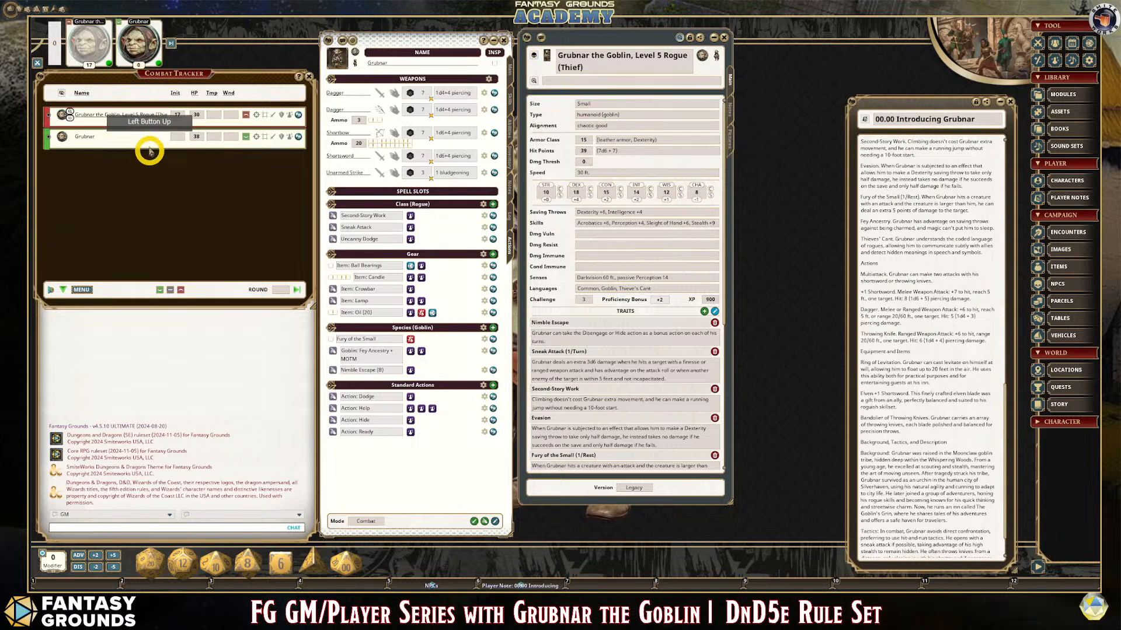
left_click(70, 118)
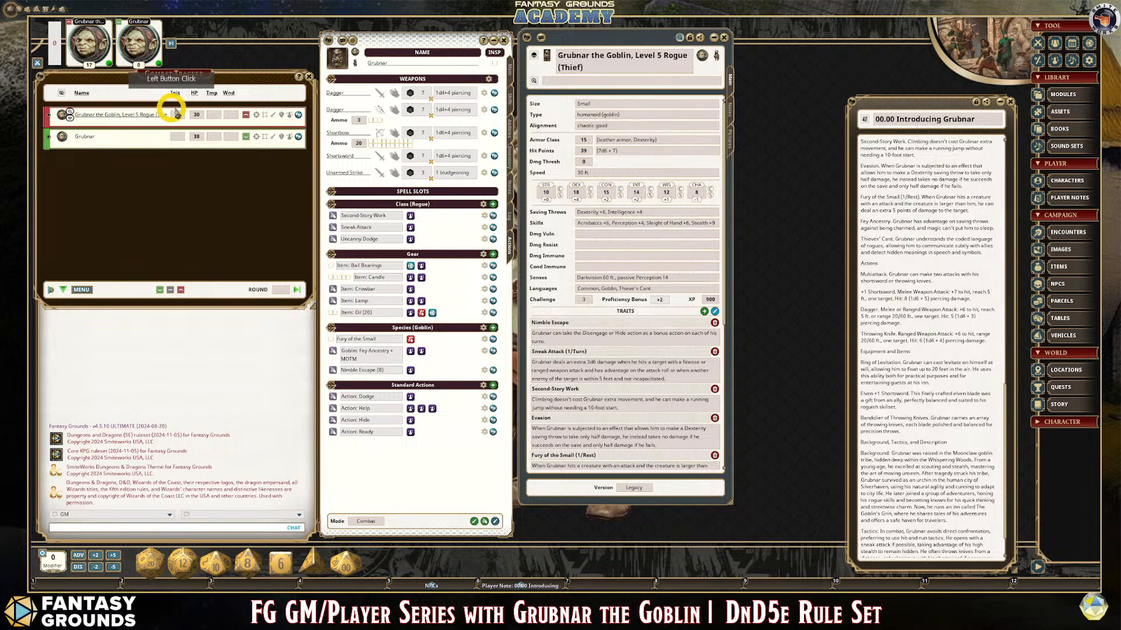
left_click(246, 115)
left_click(246, 115)
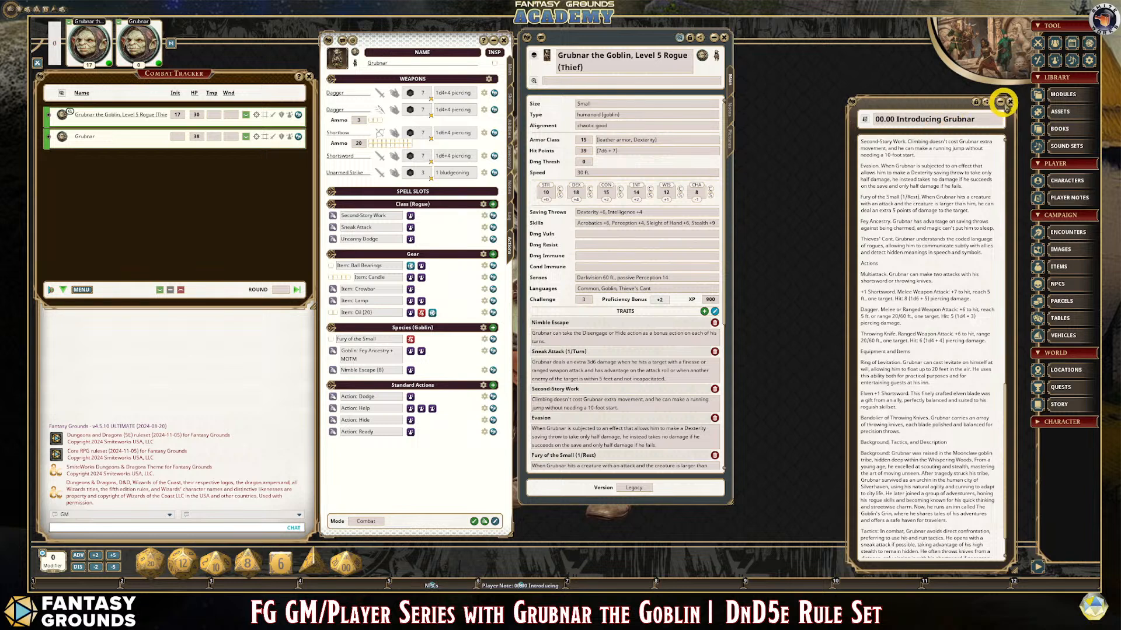
- Close the Introducing Grubnar note, and lock and enlarge the NPC record so its traits and actions show together
left_click(1009, 102)
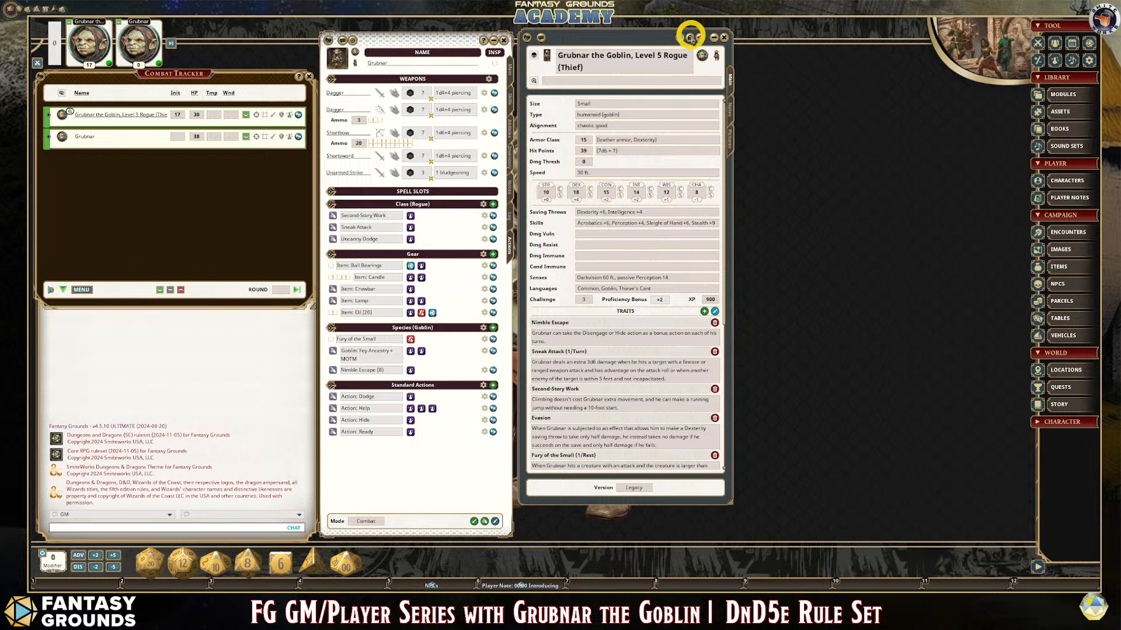
scroll(672, 257, "down", 3)
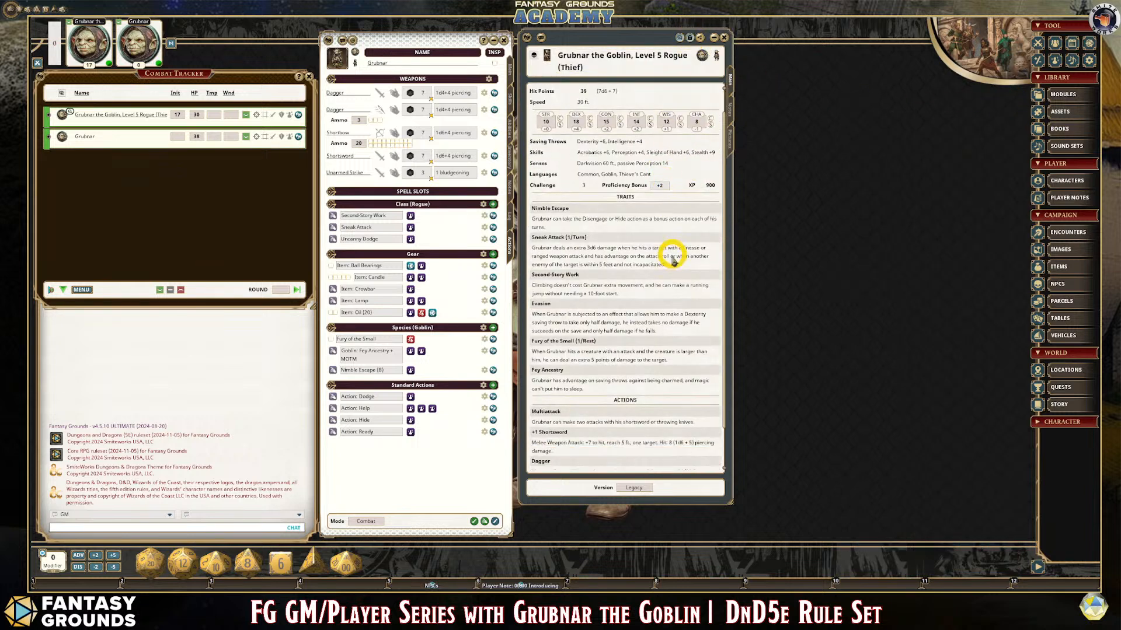
scroll(666, 257, "up", 1)
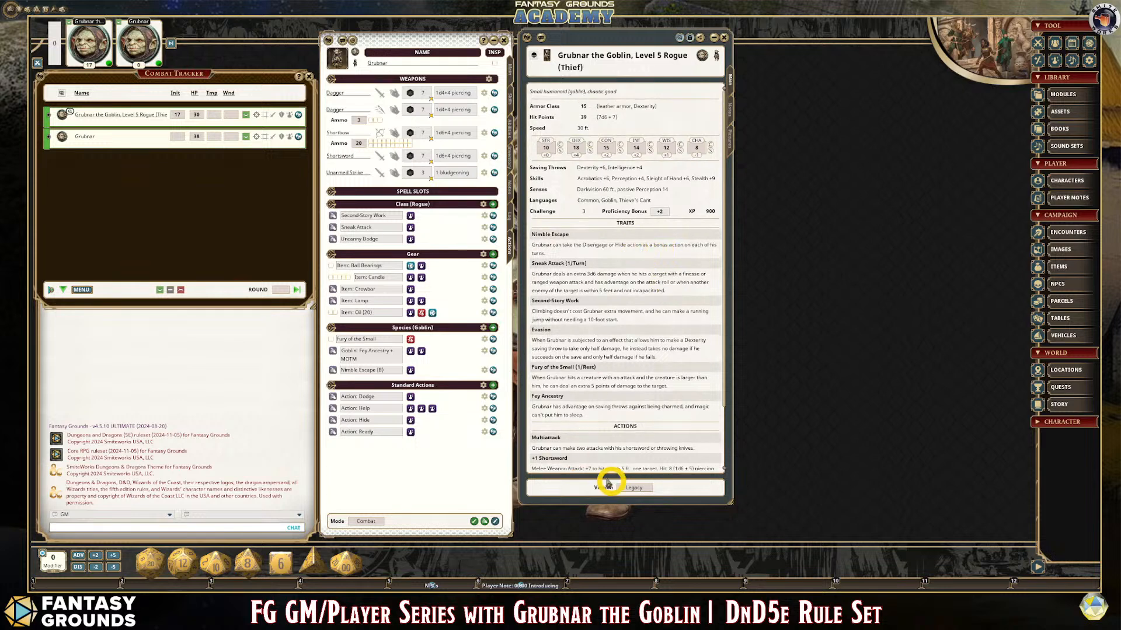
left_click_drag(590, 504, 580, 532)
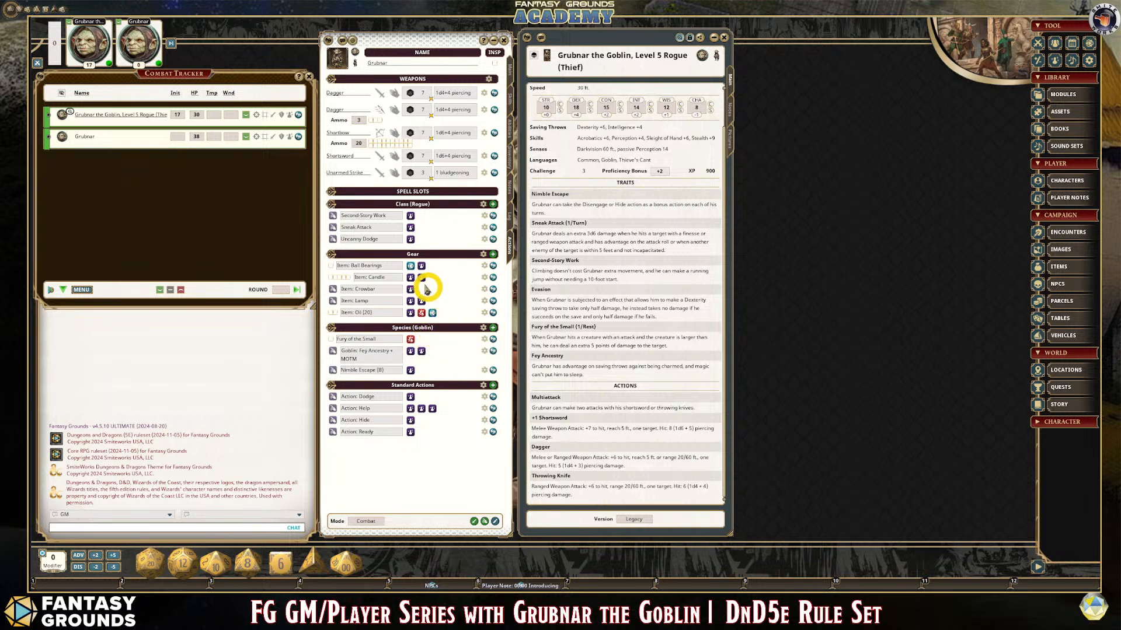
- Display the features, traits, proficiencies and languages on Grubnar's character sheet for comparison with the NPC's traits
mouse_move(413, 241)
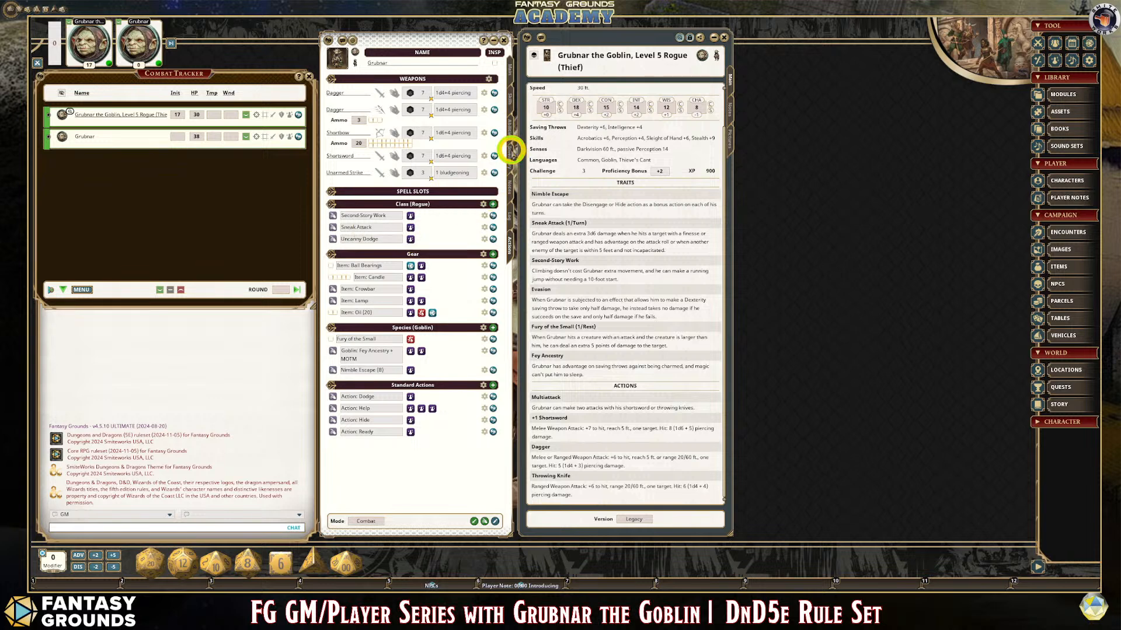
left_click(511, 149)
left_click(511, 135)
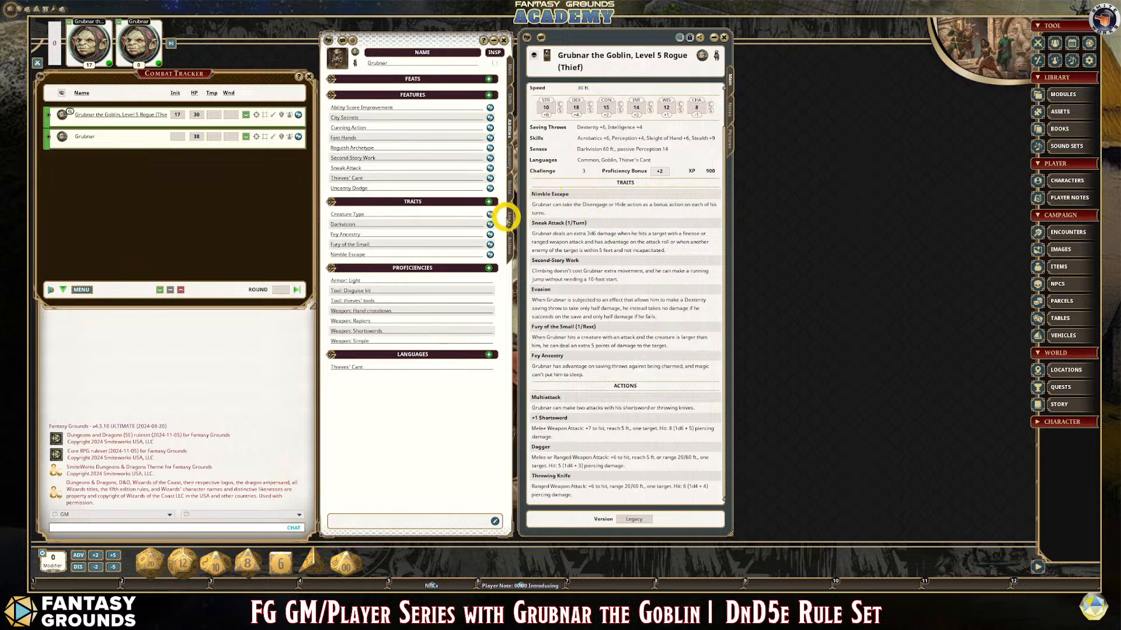
- Review the weapons and actions on Grubnar's character sheet for comparison with the NPC, and display the sheet's equipment inventory
left_click(509, 242)
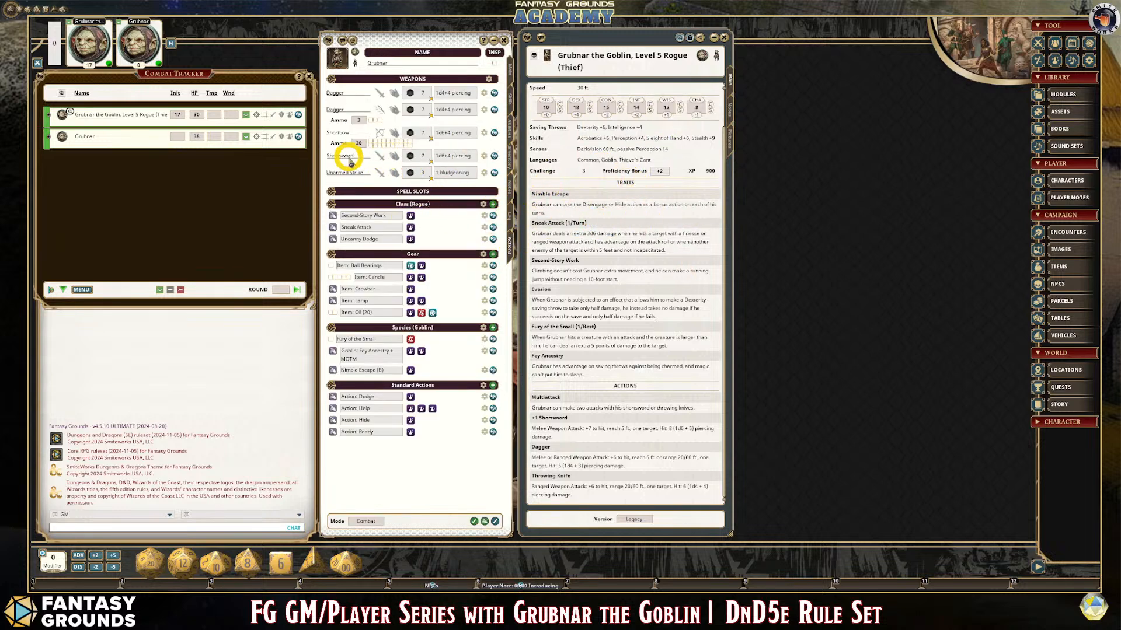
scroll(639, 216, "up", 1)
scroll(644, 244, "down", 2)
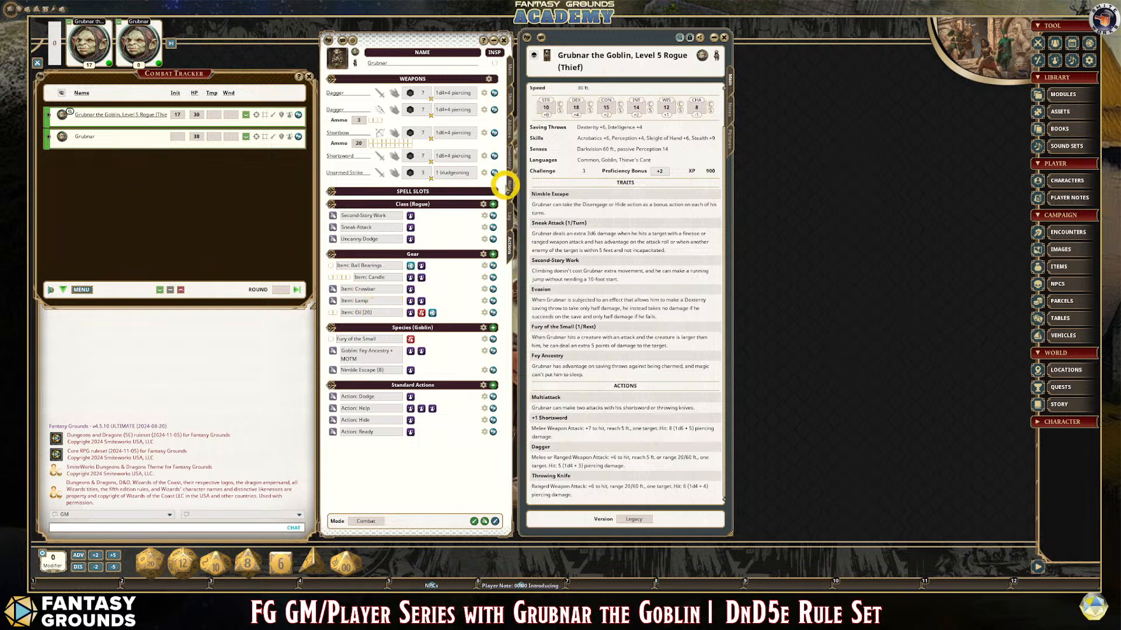
left_click(509, 156)
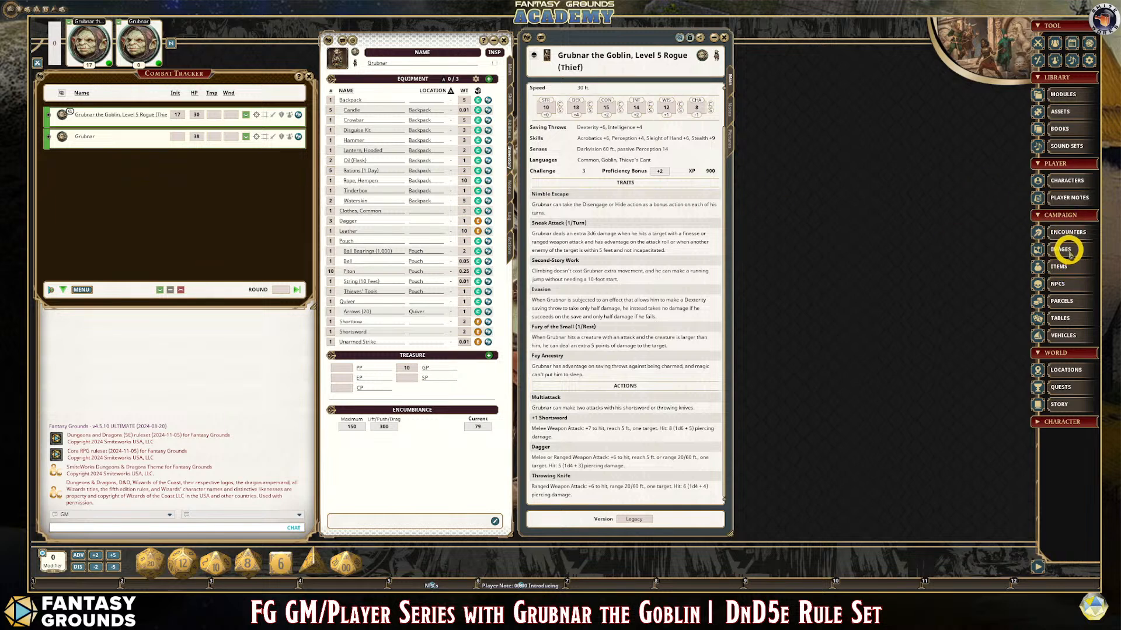
- Display the campaign's items list over the NPC record and search it for "Short Sword" and for "Short"
left_click(1070, 268)
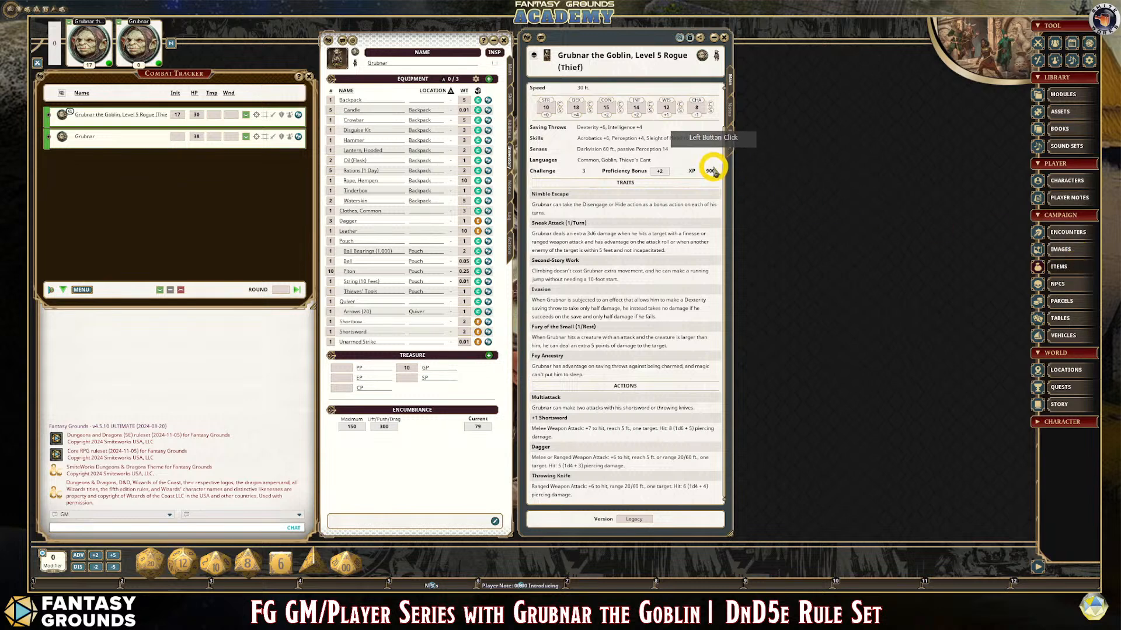
left_click_drag(708, 167, 712, 108)
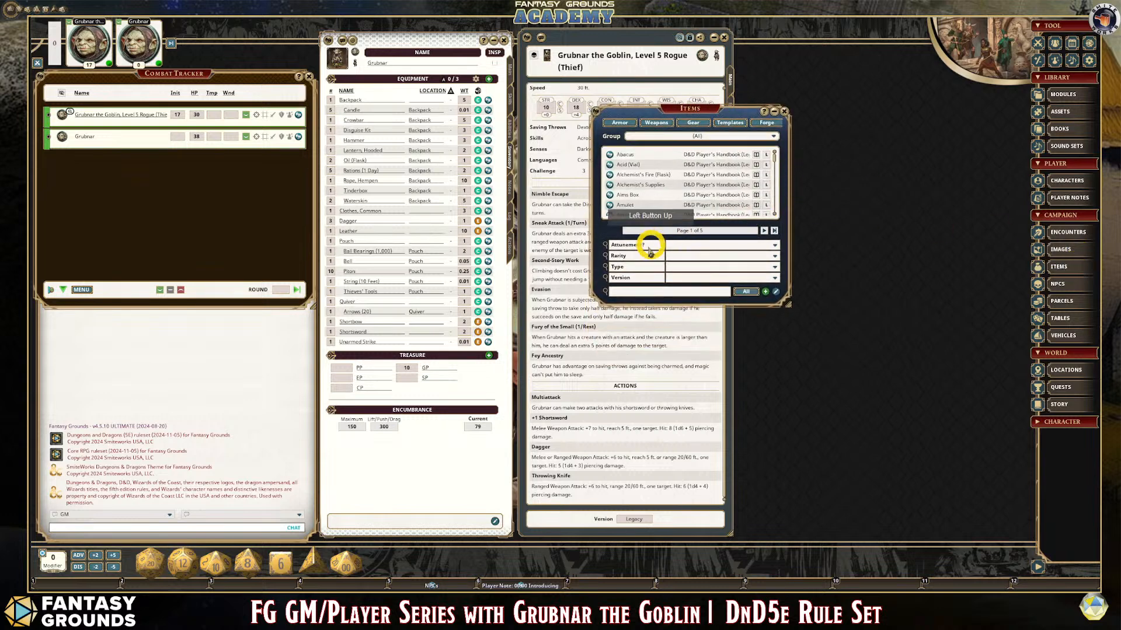
left_click(642, 292)
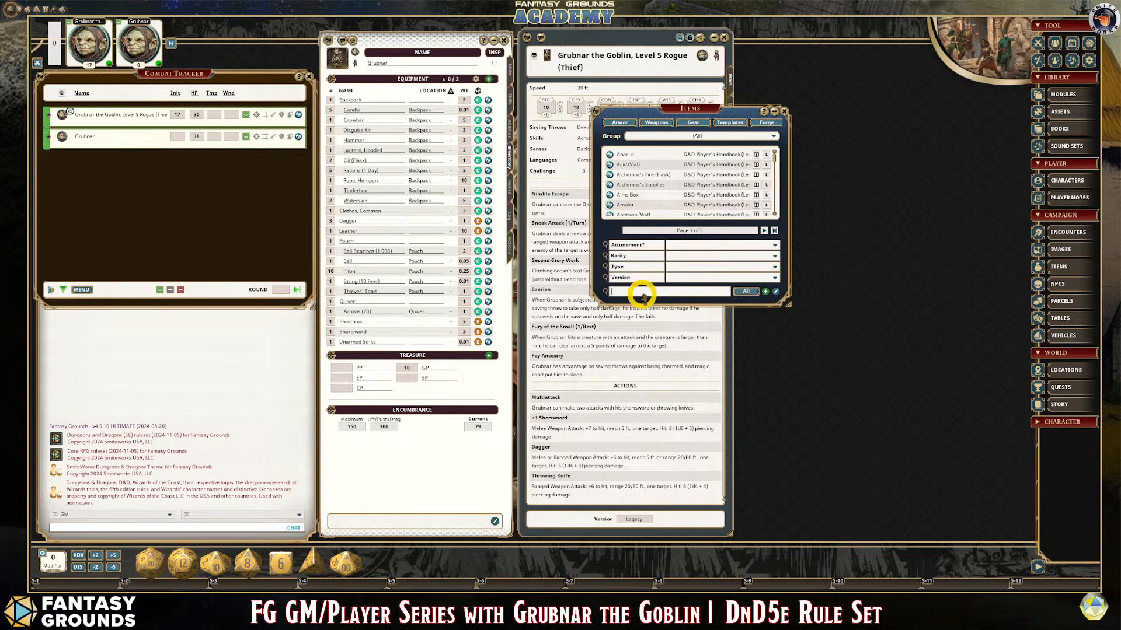
type("Short S")
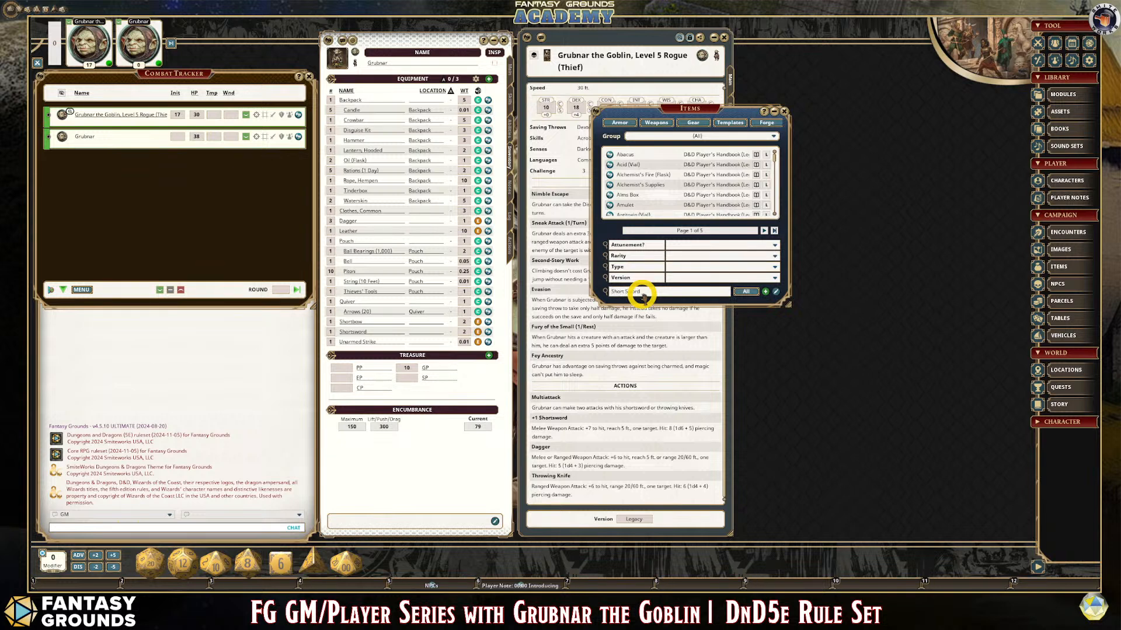
type("word")
key("Return")
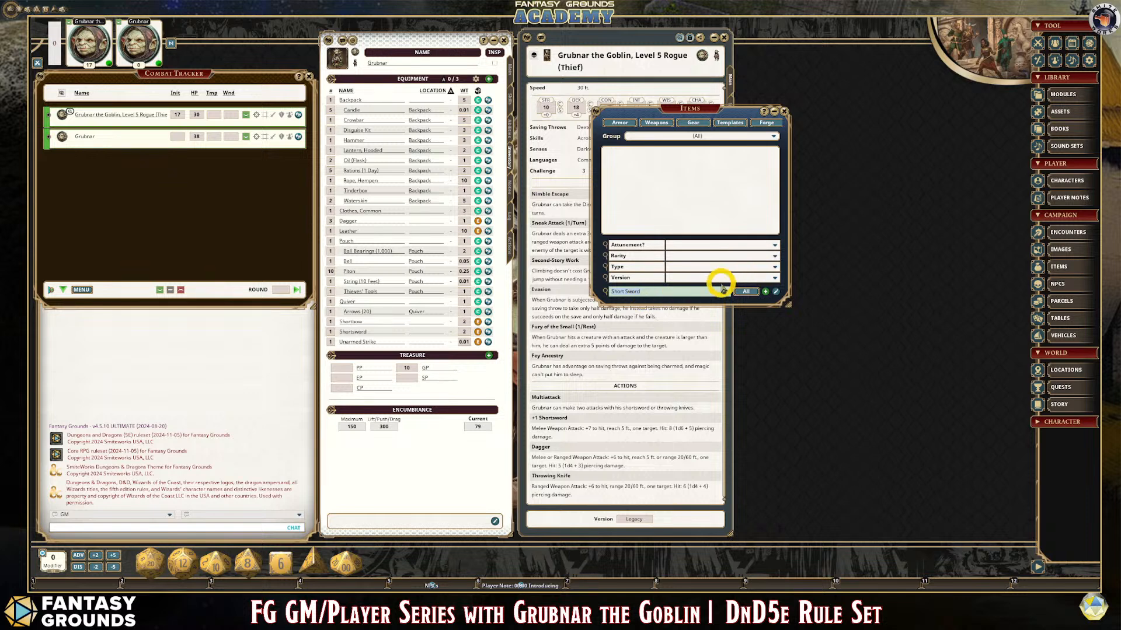
type("Short")
key("Return")
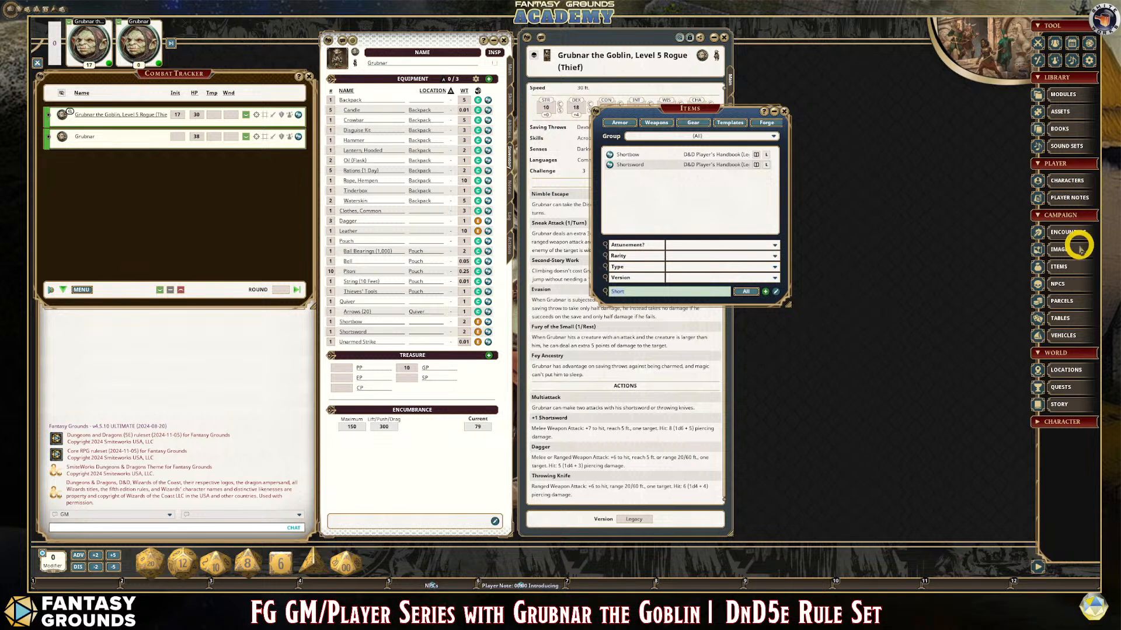
- Find modules named "masters guide", load D&D Dungeon Masters Guide - Maps (Legacy), and close the module windows
left_click(1068, 95)
scroll(646, 408, "down", 5)
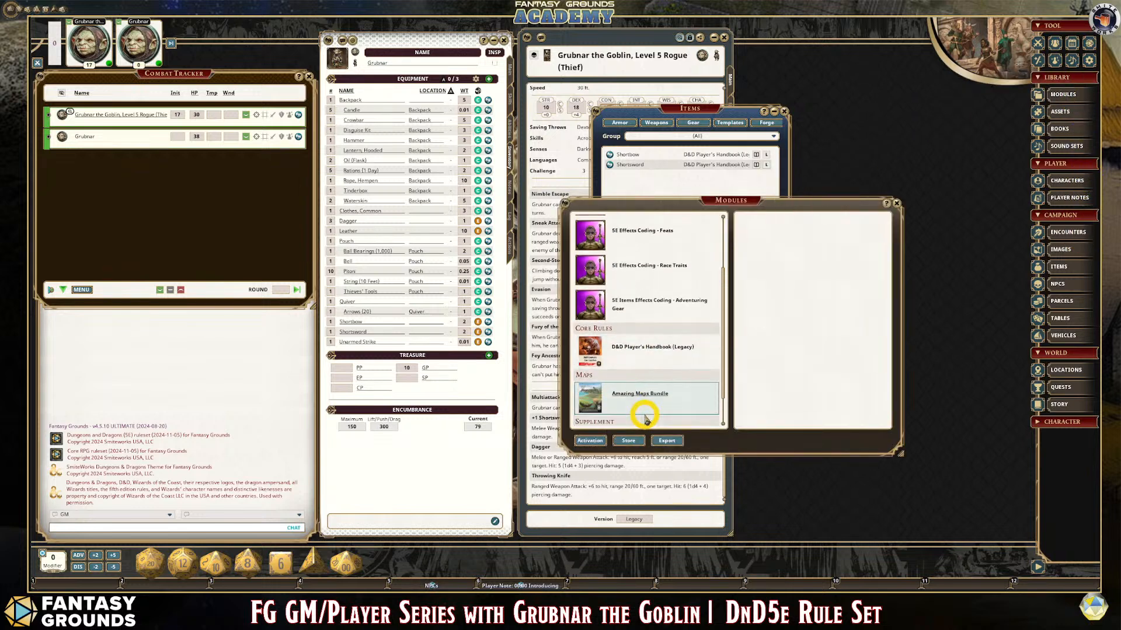
left_click(591, 441)
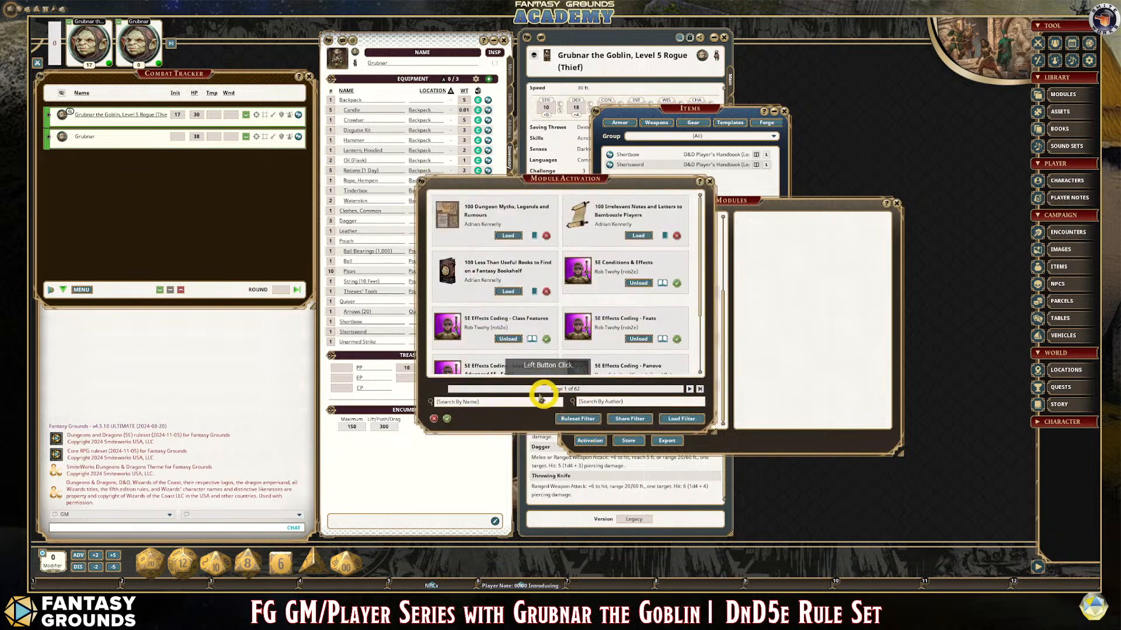
left_click(496, 404)
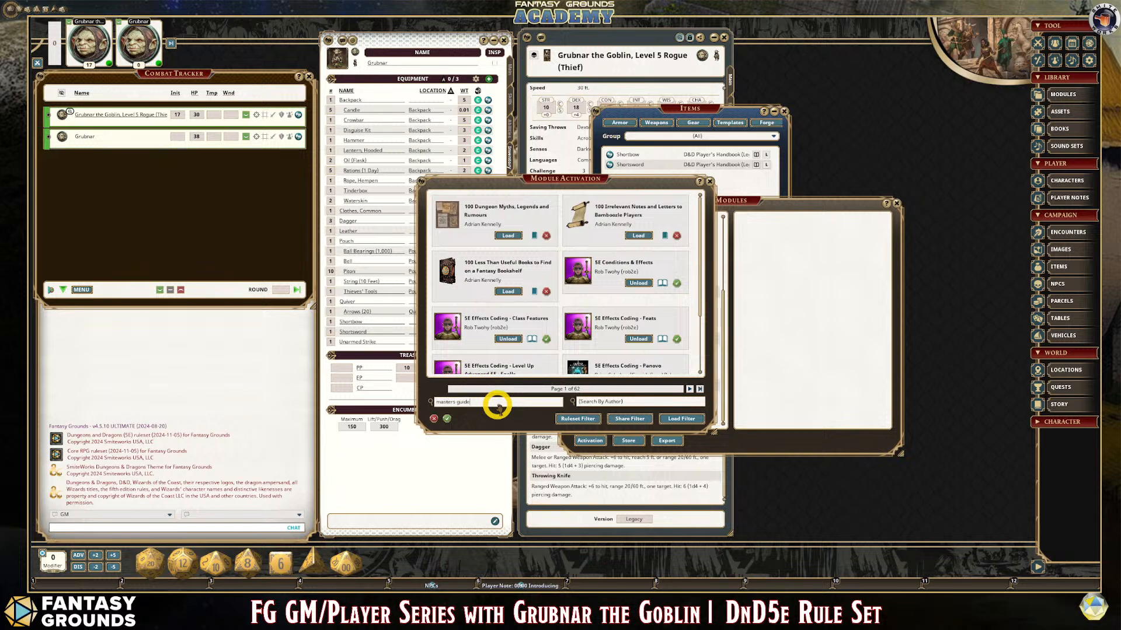
key("Return")
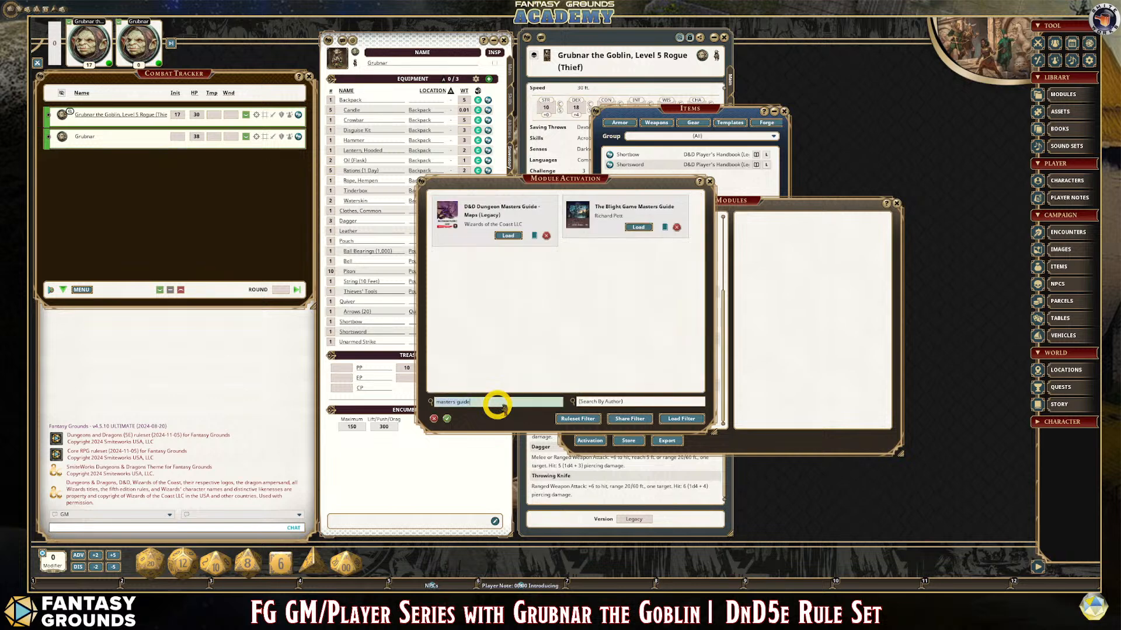
left_click(517, 236)
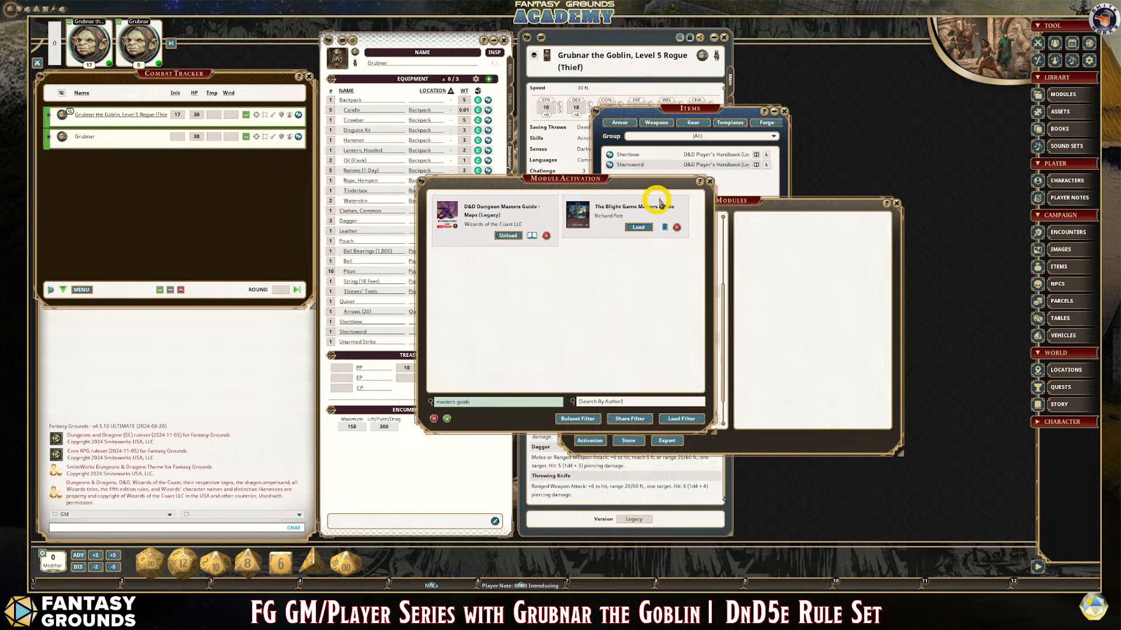
left_click(710, 182)
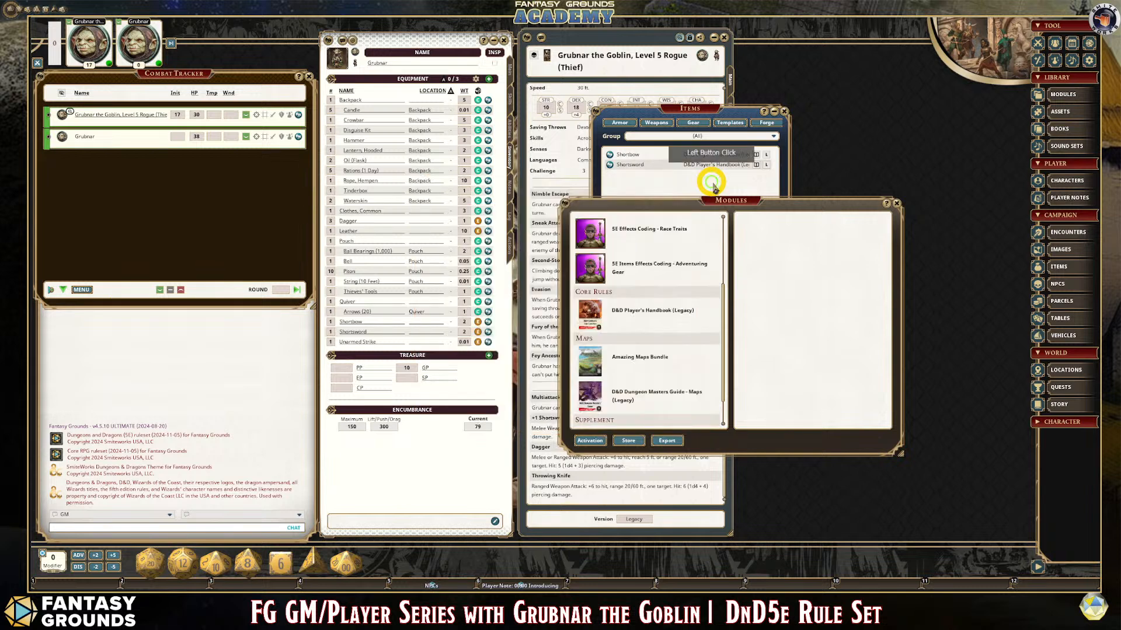
left_click(896, 203)
- Repeat the "Short" search in the items list and close the list
left_click(662, 290)
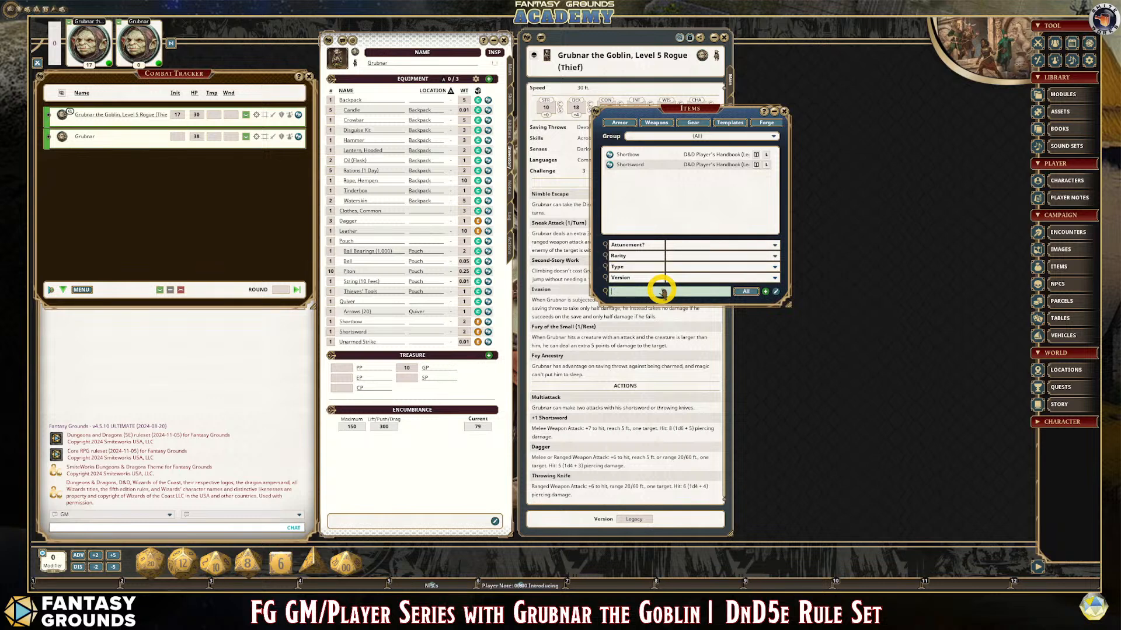
type("Short")
left_click(782, 129)
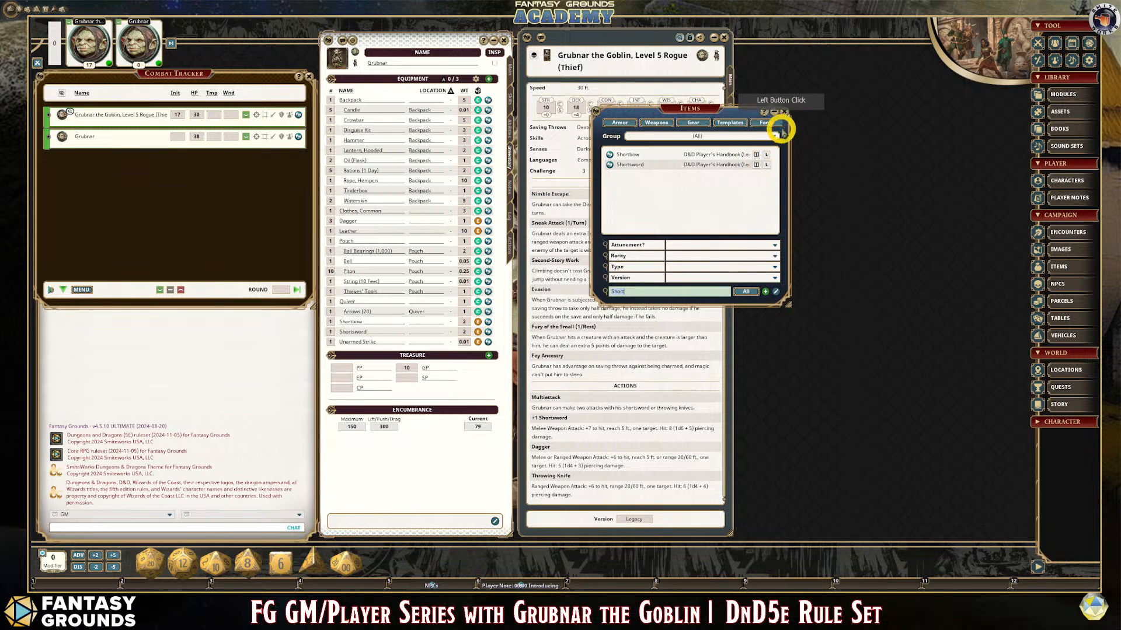
left_click(784, 111)
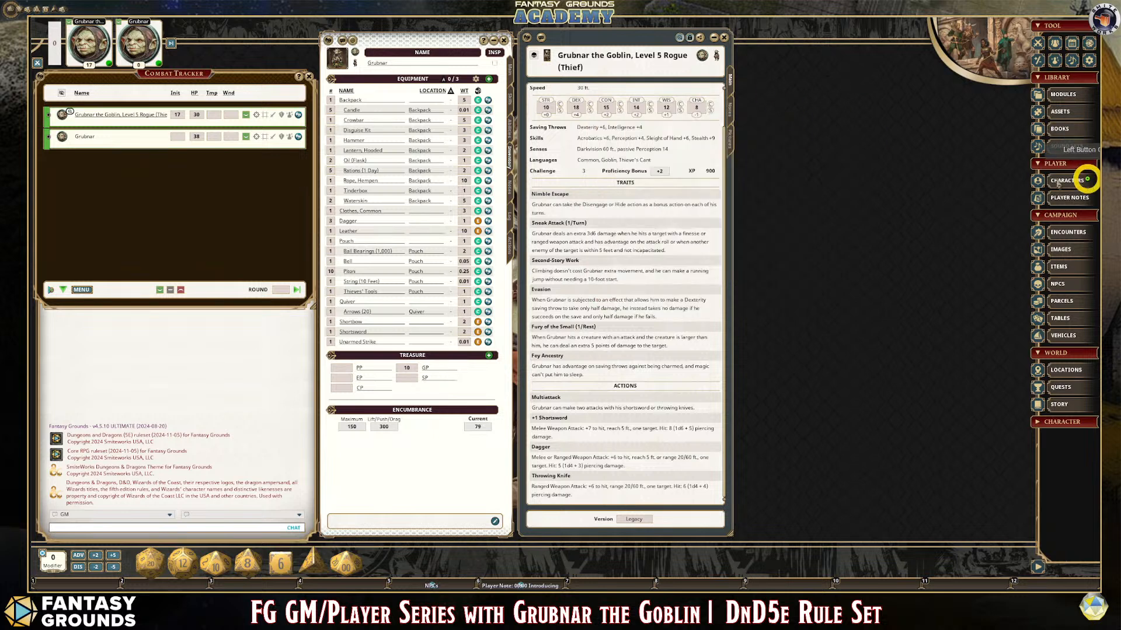
- Reopen the items list with its old filter cleared, place it beside the NPC record and search for "Short"
left_click(1074, 265)
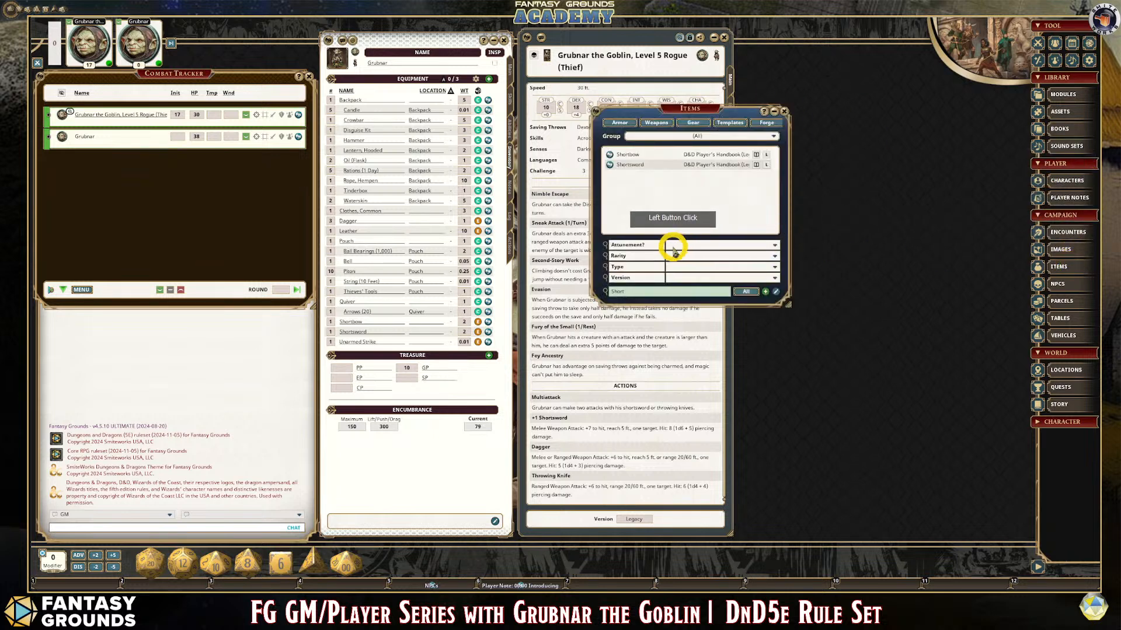
left_click(669, 293)
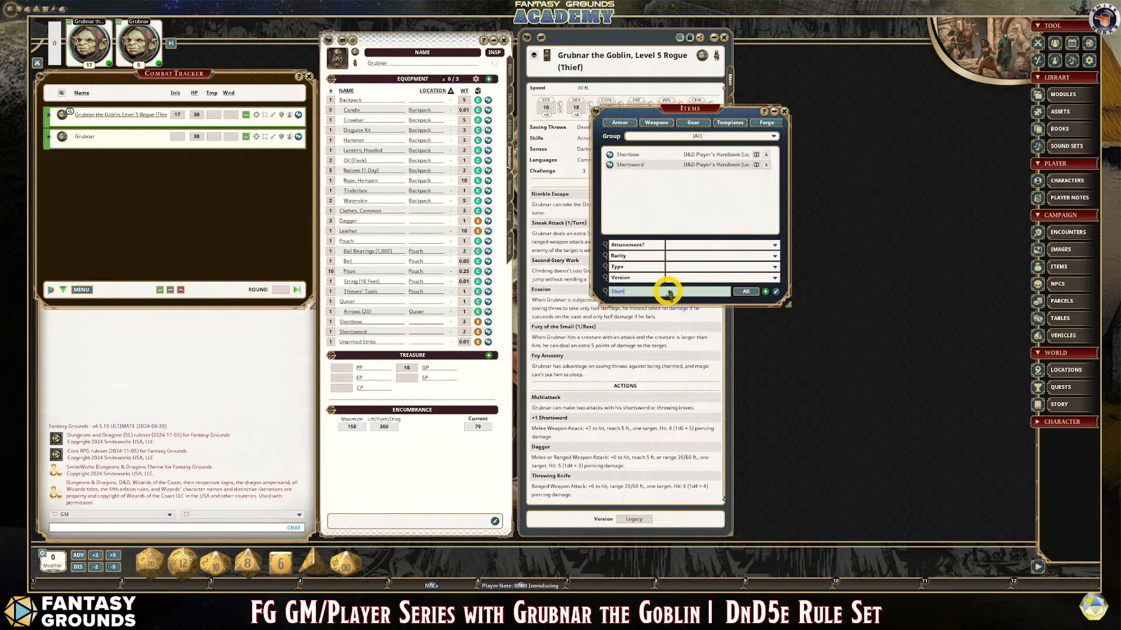
key("BackSpace")
left_click_drag(709, 111, 890, 128)
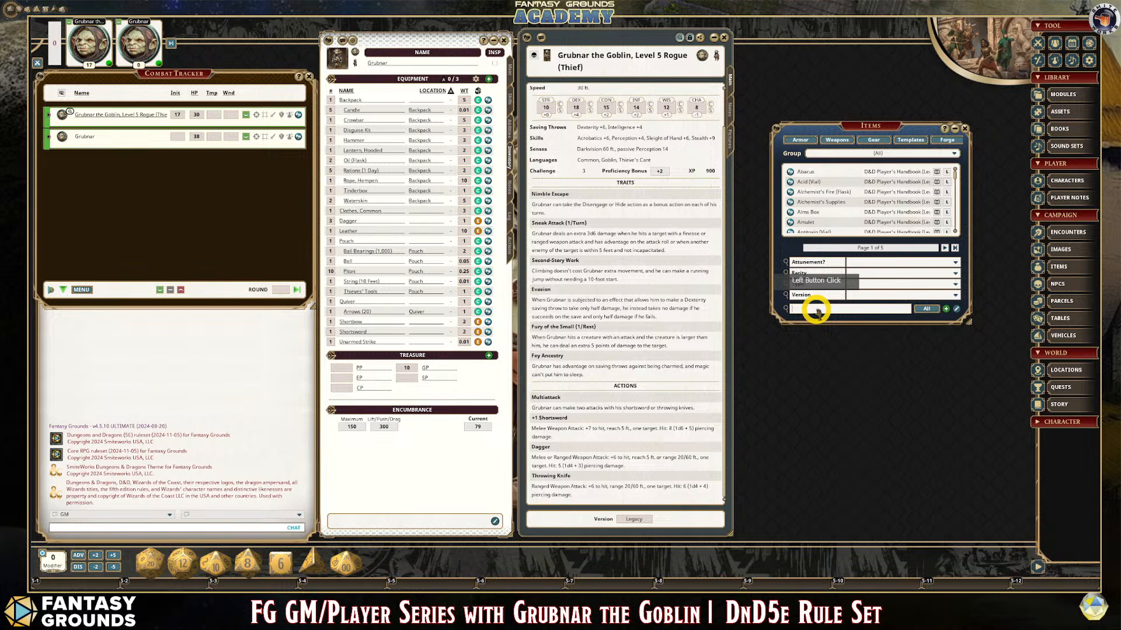
type("Sho")
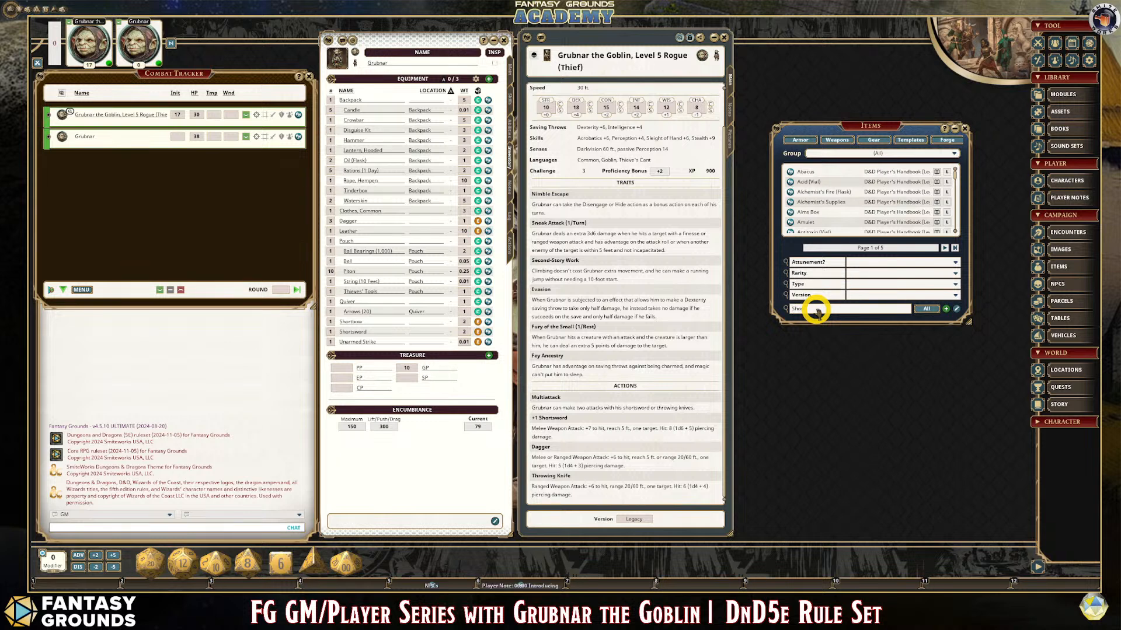
type("rt")
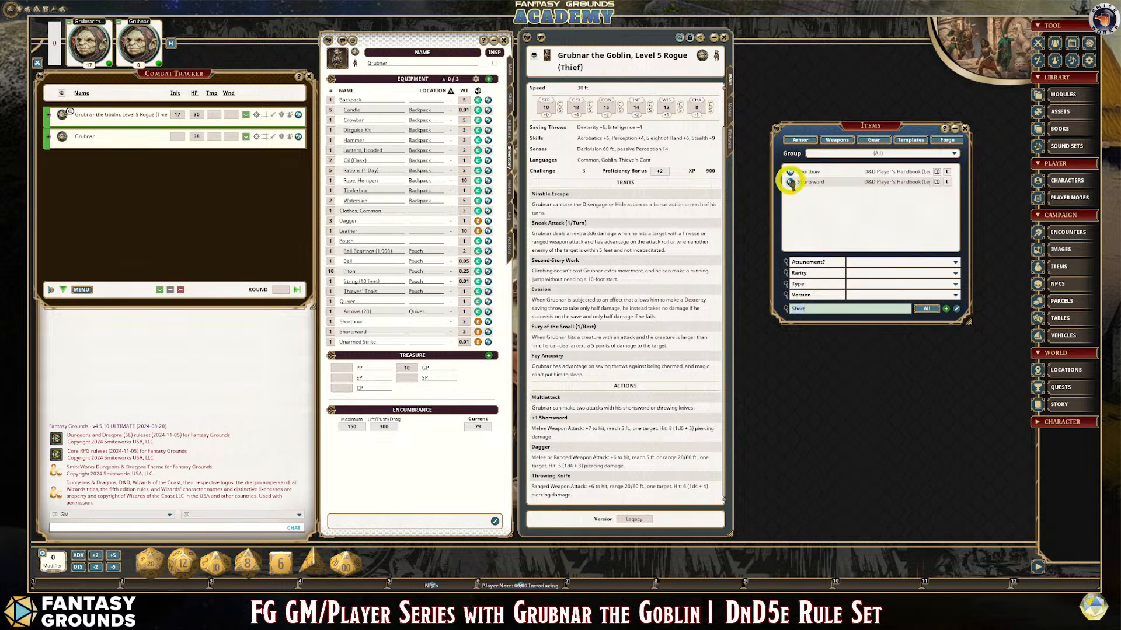
- Check the Shortsword and Shortbow item records, close them and move the items list slightly higher
left_click(789, 182)
left_click(646, 201)
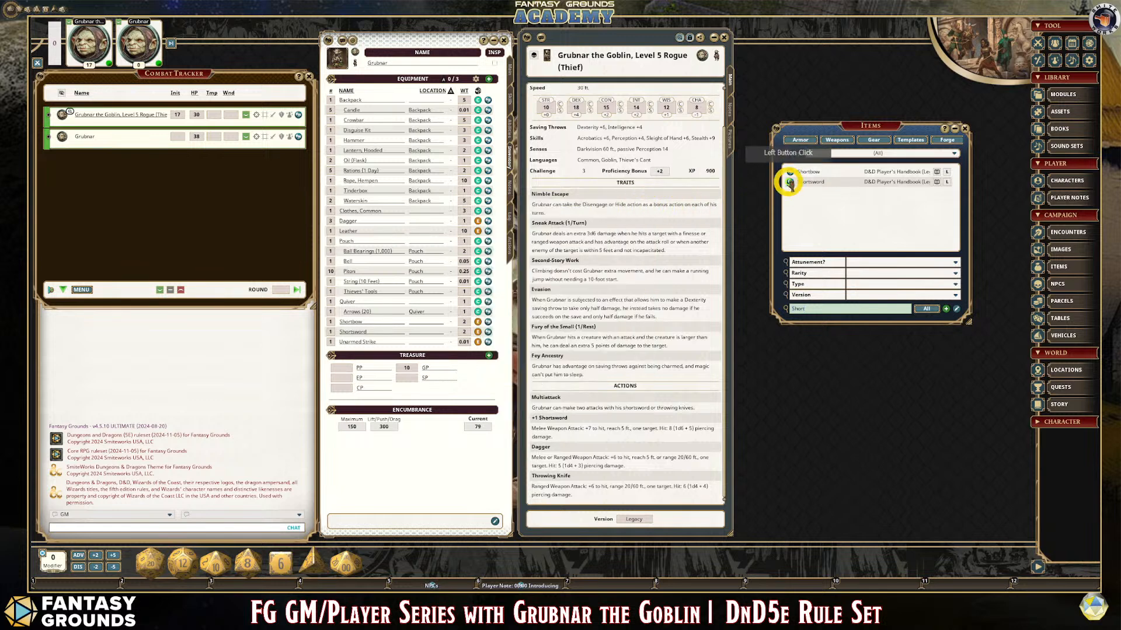
left_click(790, 172)
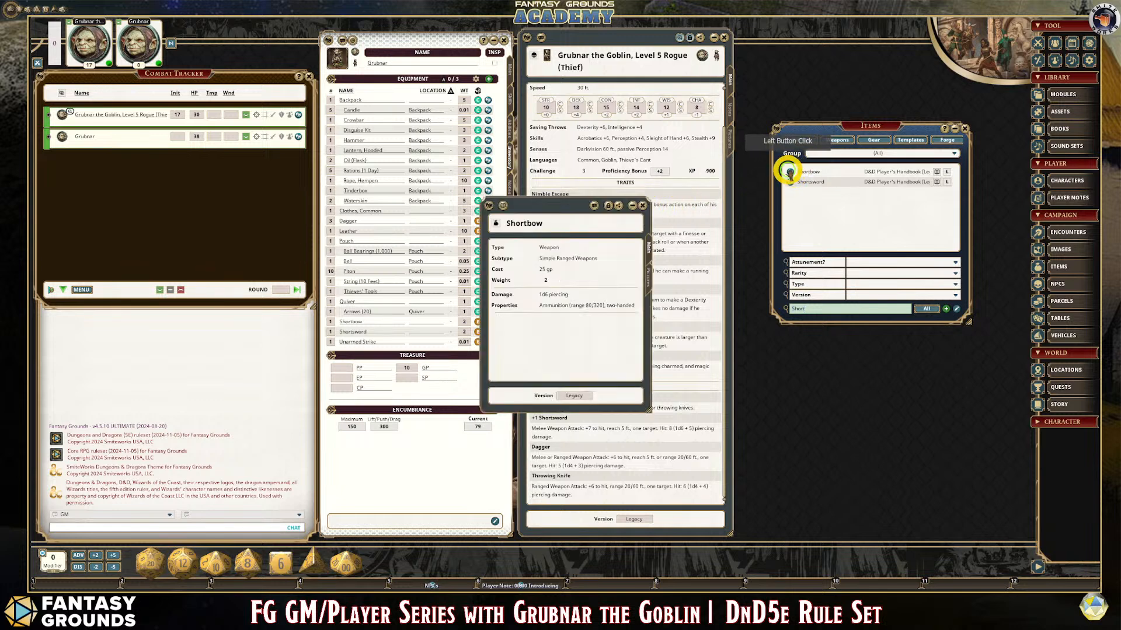
left_click(646, 205)
left_click_drag(883, 125, 877, 102)
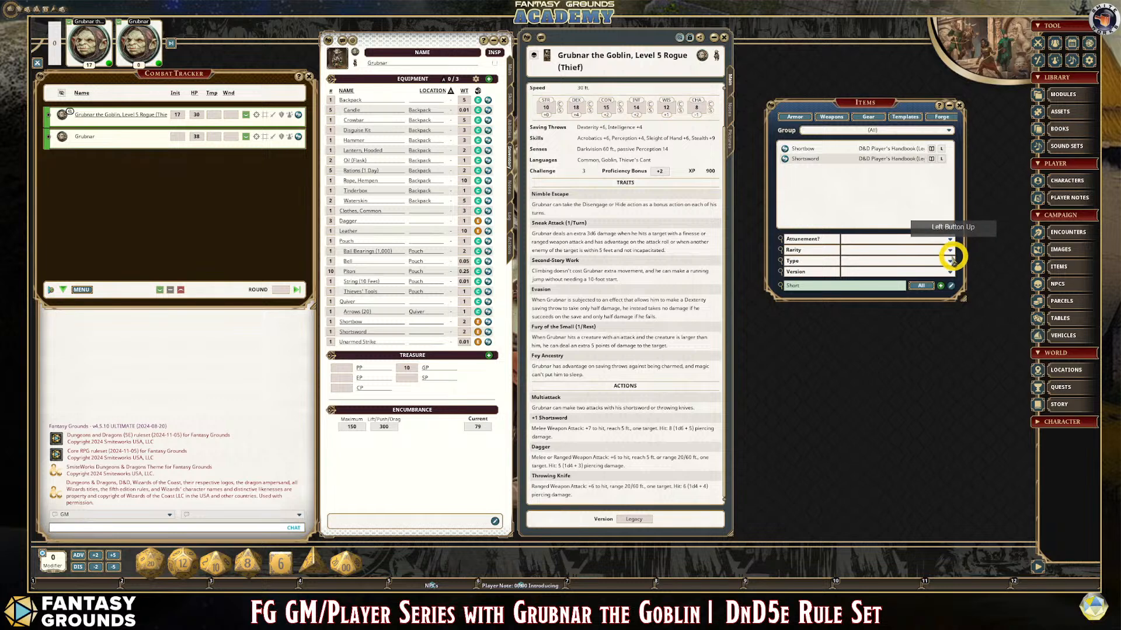
- Search the items list for "sword" and close the list
left_click(881, 286)
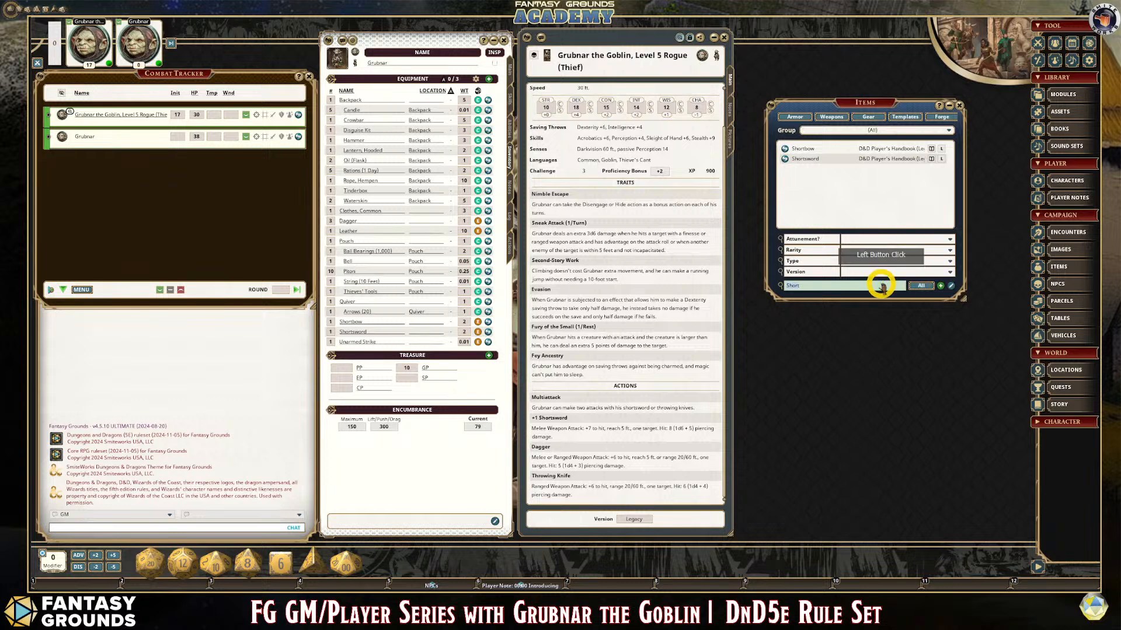
type("sword")
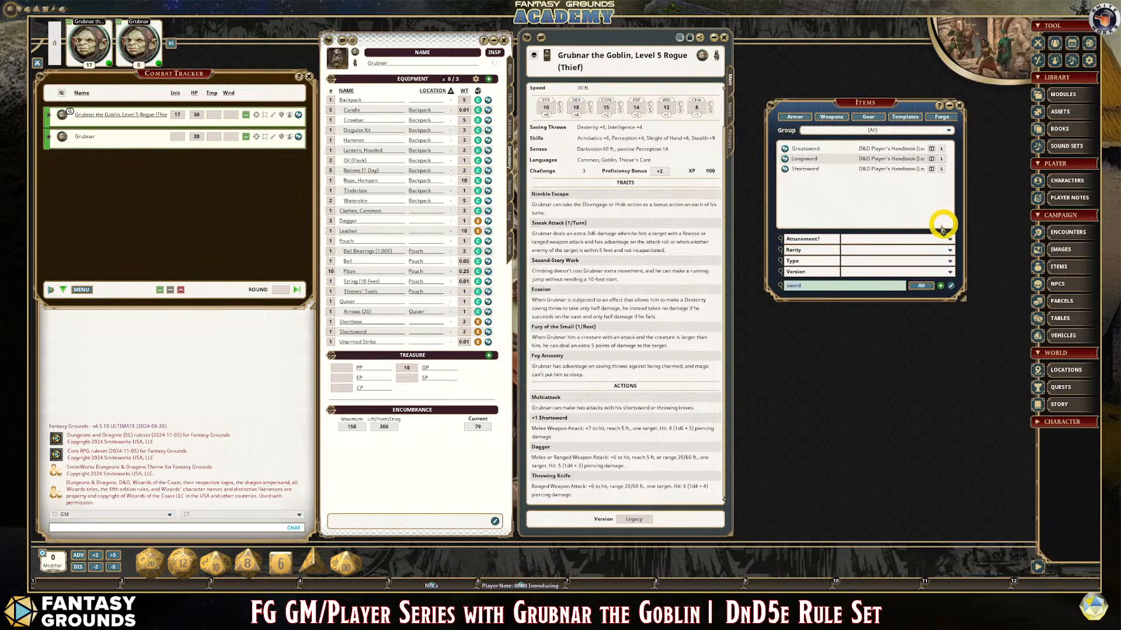
left_click(959, 106)
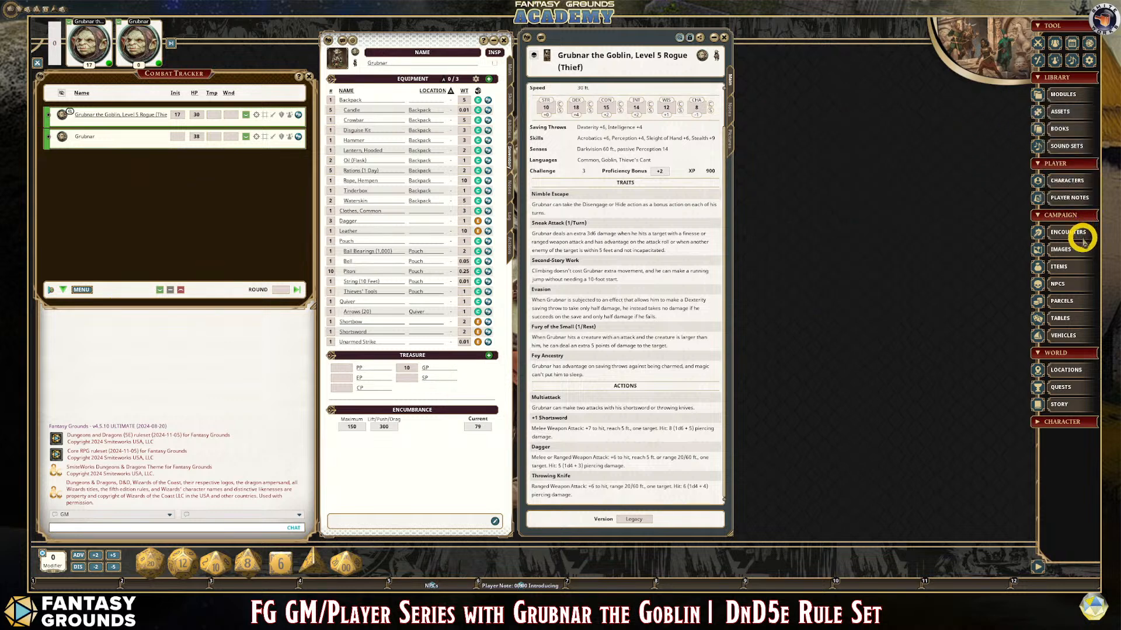
- Check the available books and the list of loaded modules for the Dungeon Master's Guide
left_click(1071, 128)
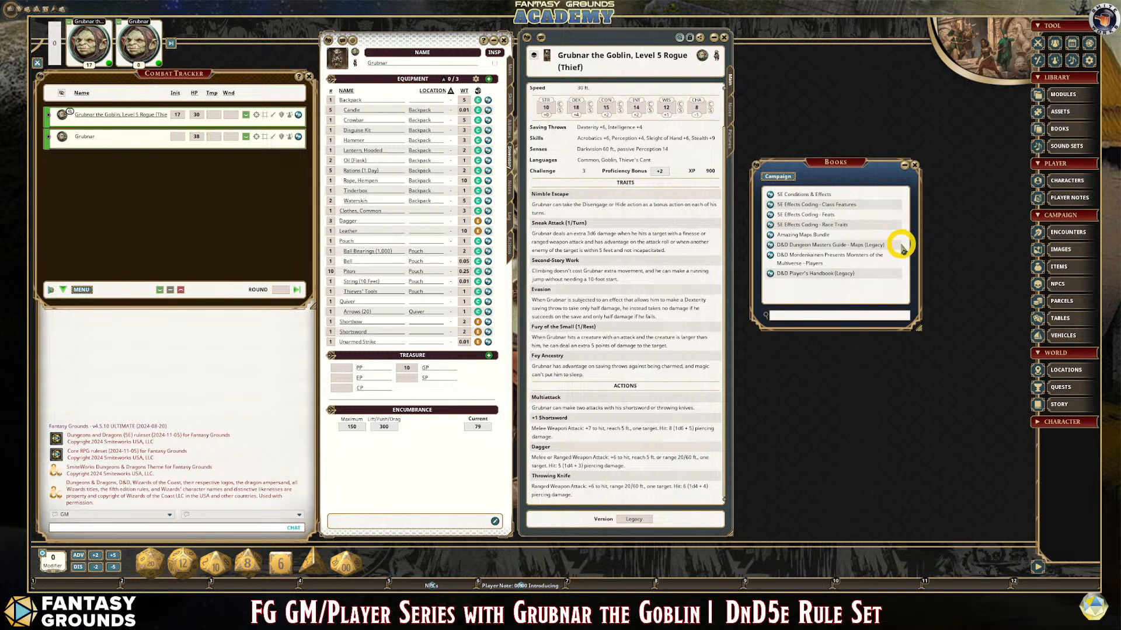
left_click(1072, 93)
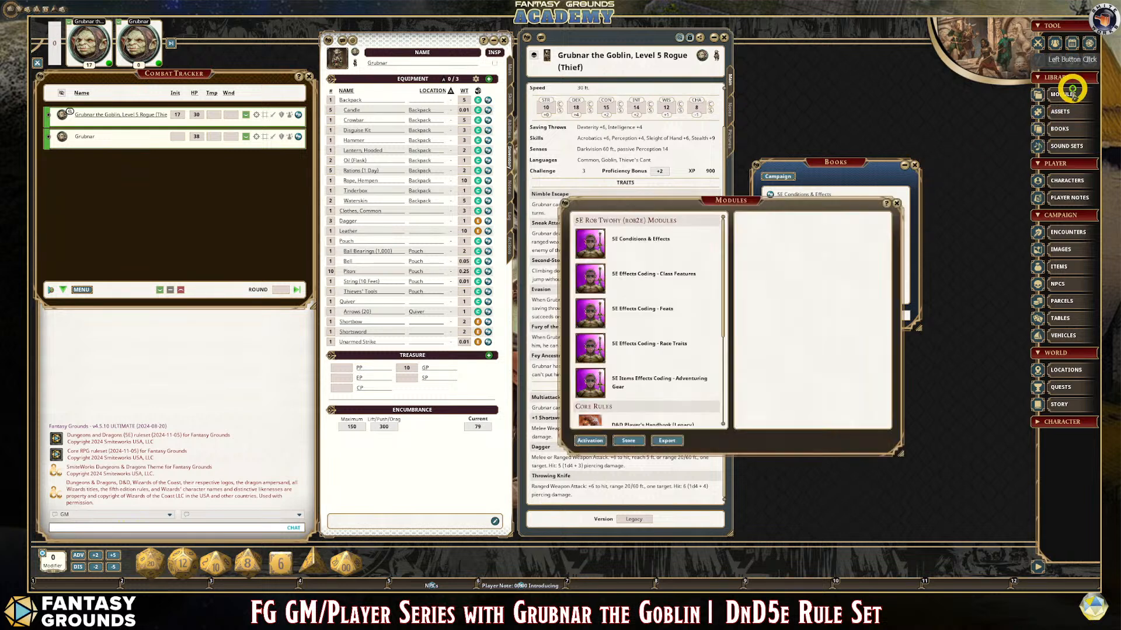
scroll(683, 403, "down", 5)
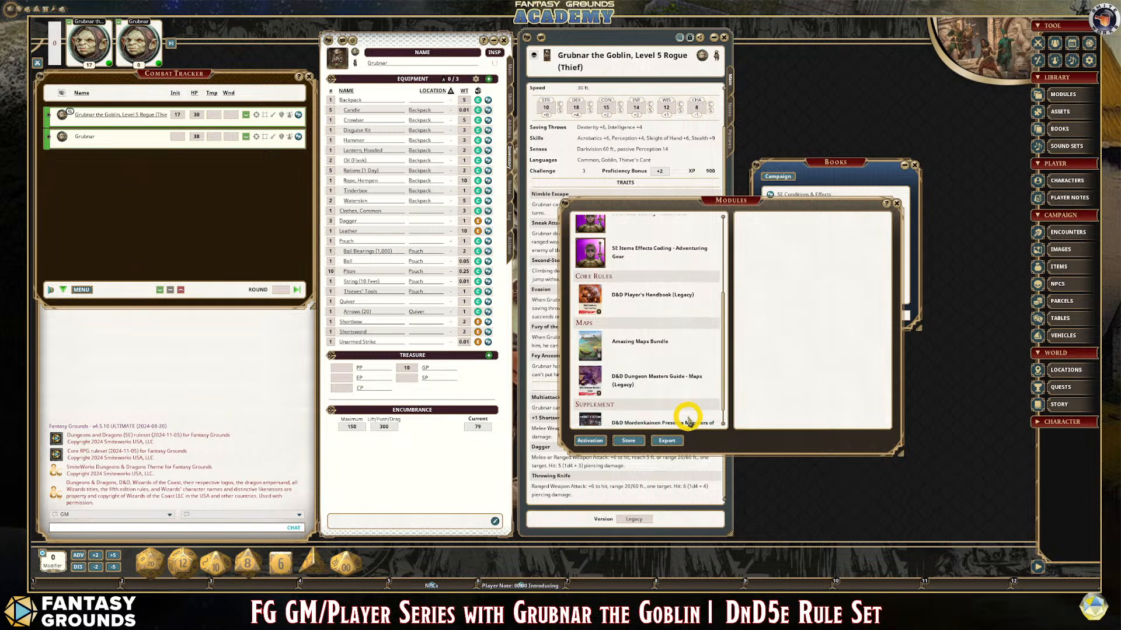
- Filter module activation to loaded modules and unload D&D Dungeon Masters Guide - Maps (Legacy)
left_click(590, 441)
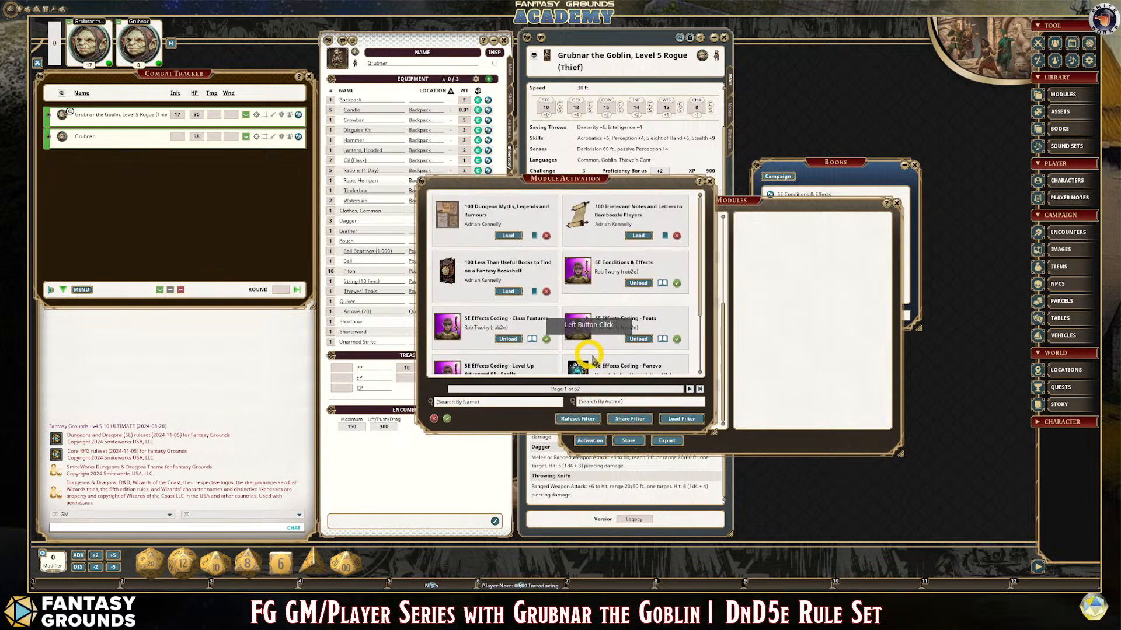
left_click(684, 416)
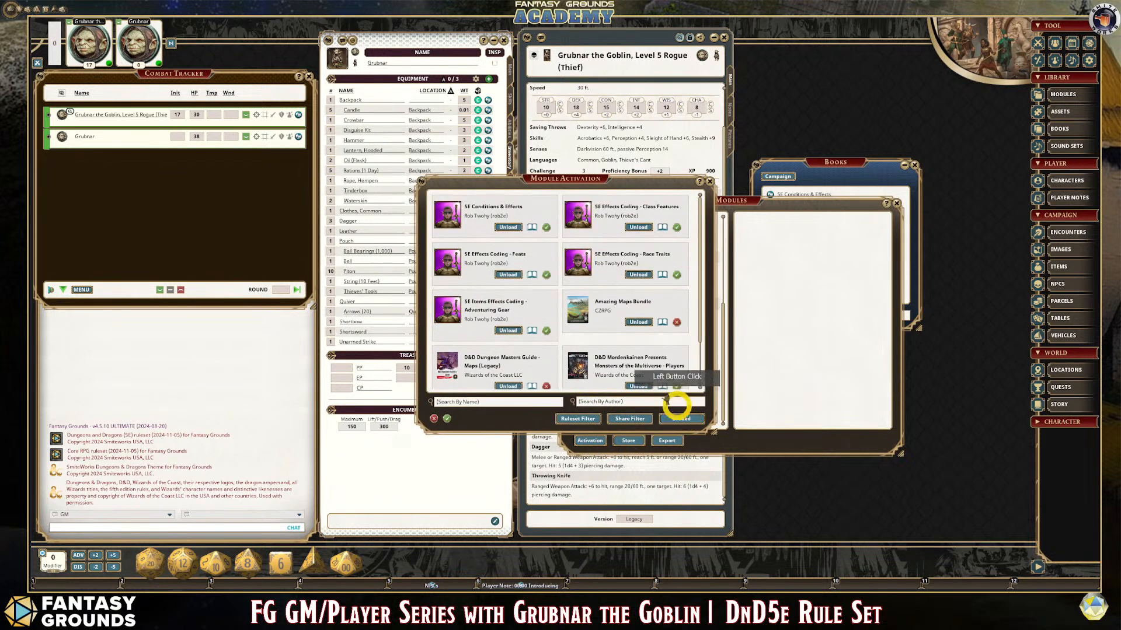
scroll(613, 362, "down", 2)
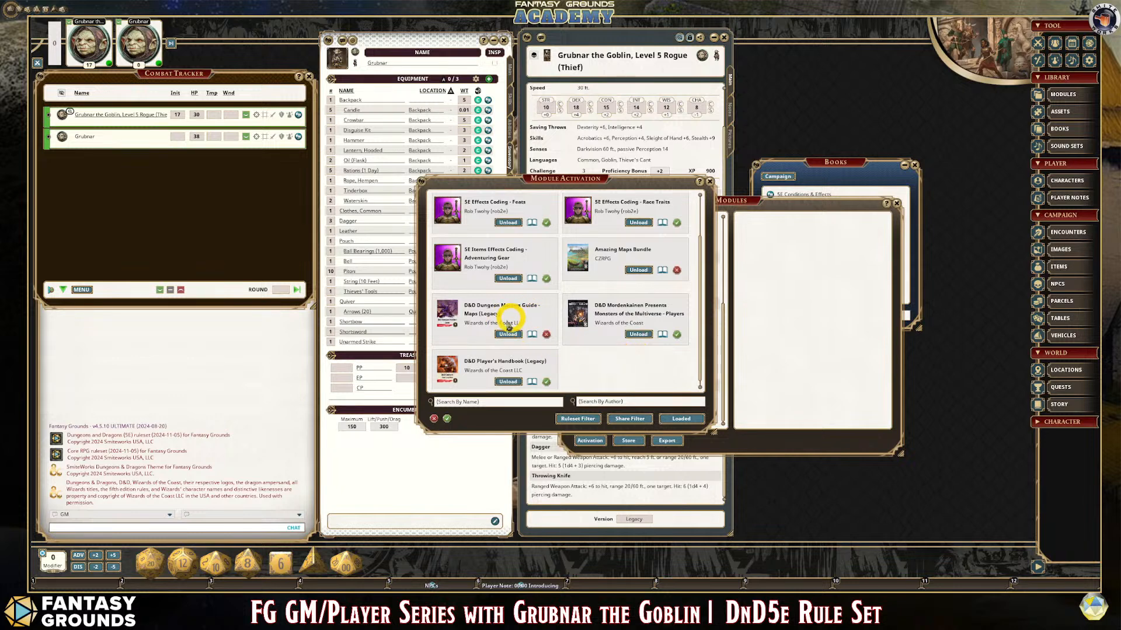
left_click(509, 334)
- Find "Dungeon Master" among the modules not loaded, load D&D Dungeon Master's Guide (Legacy), and close the module and book windows
left_click(497, 401)
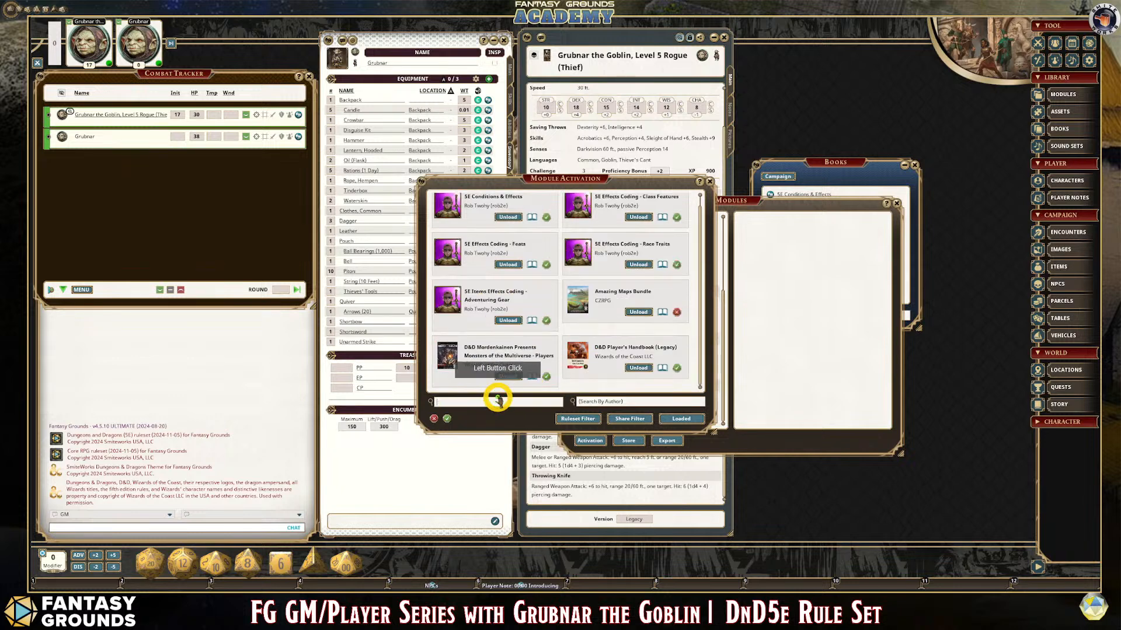
type("Dungeon")
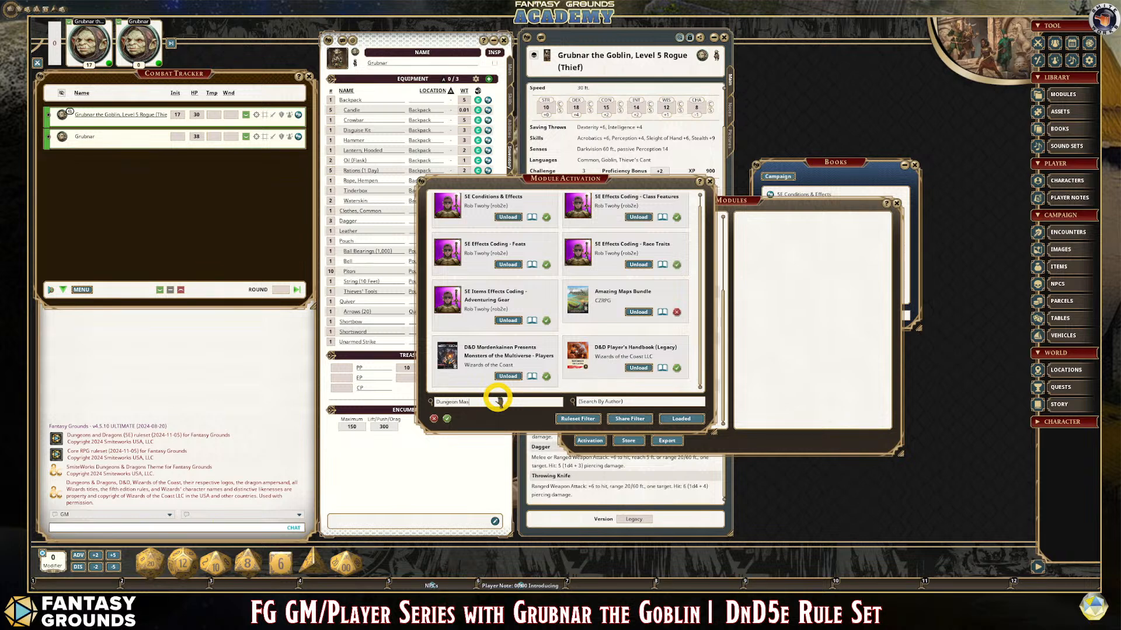
type("Master")
left_click(698, 421)
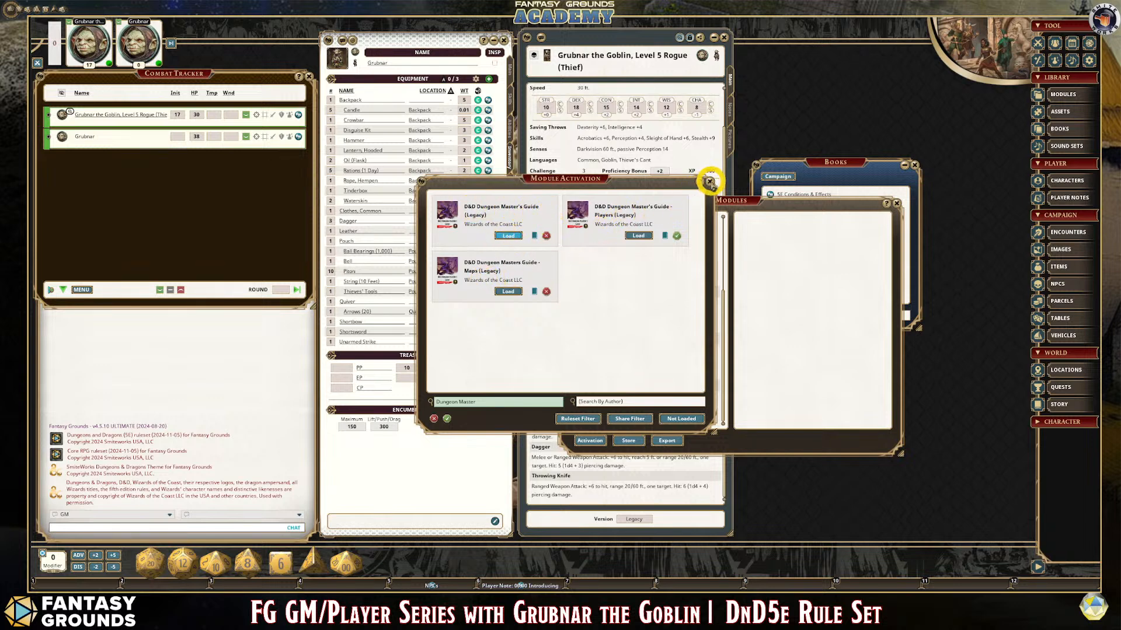
left_click(710, 182)
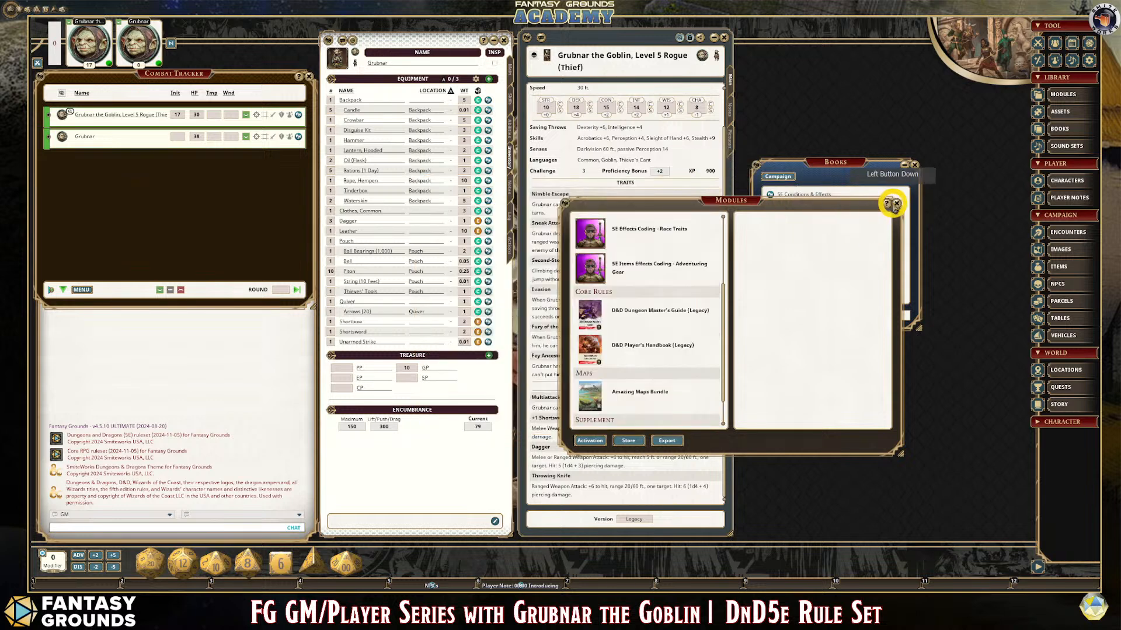
left_click(897, 204)
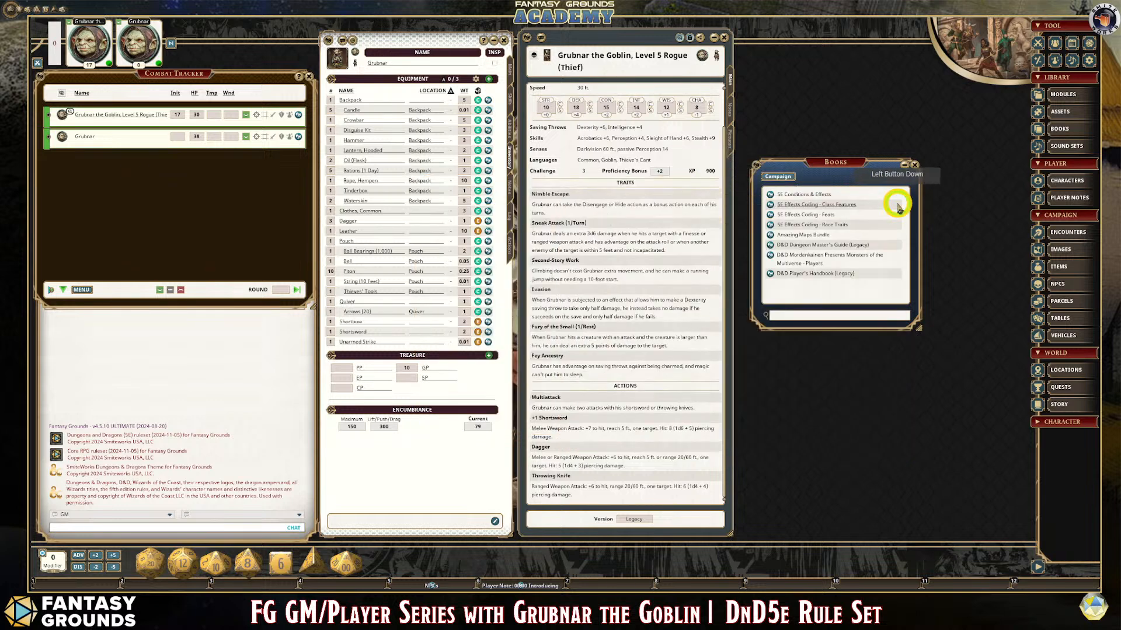
left_click(914, 165)
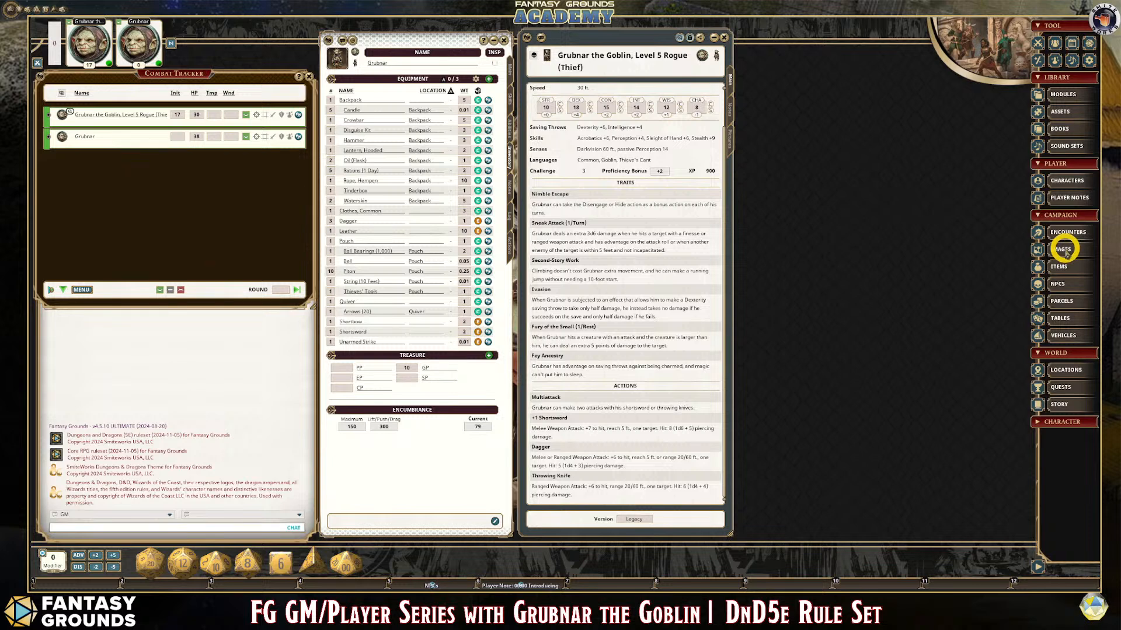
- Search the items list for "sword" and narrow the search to "shortsword" to locate Shortsword, +1
left_click(1059, 266)
left_click(810, 286)
type("sword")
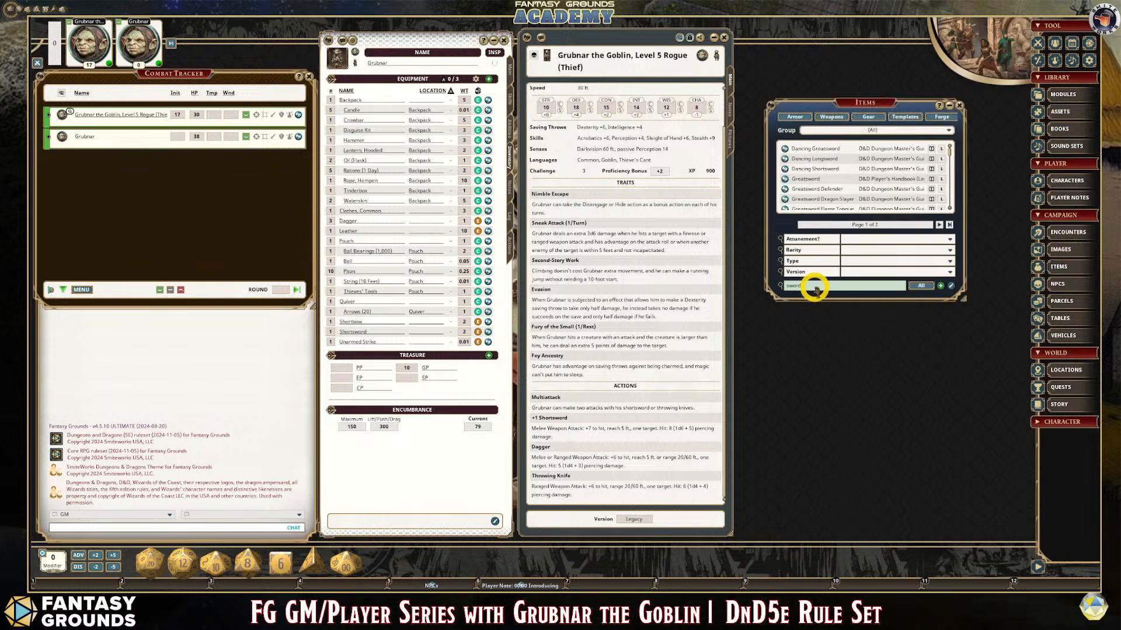
double_click(815, 289)
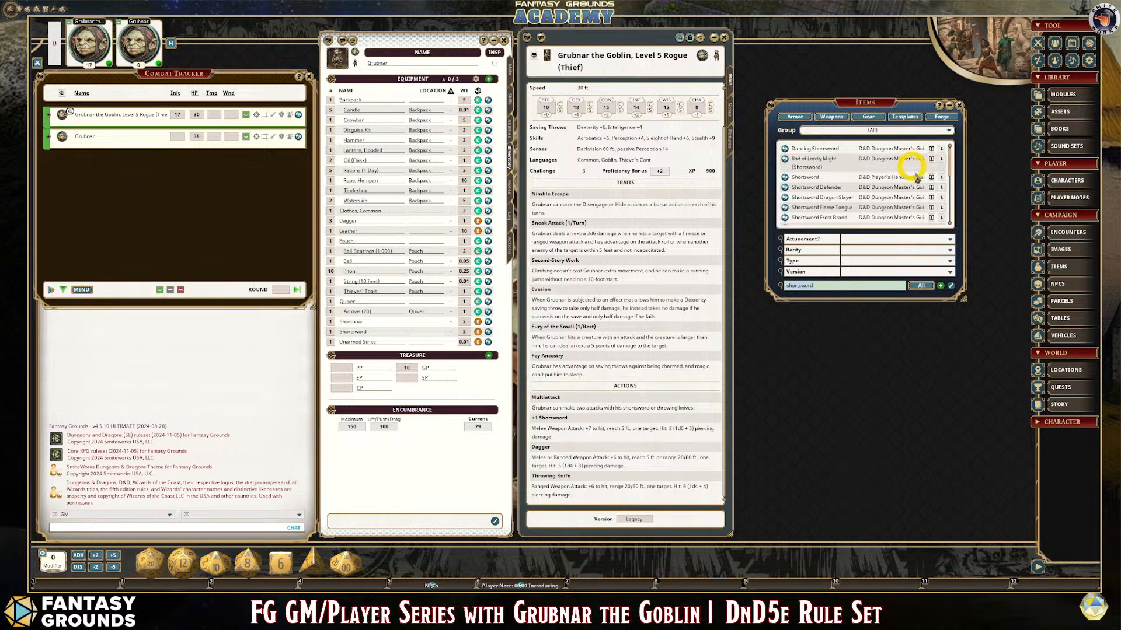
scroll(919, 196, "down", 6)
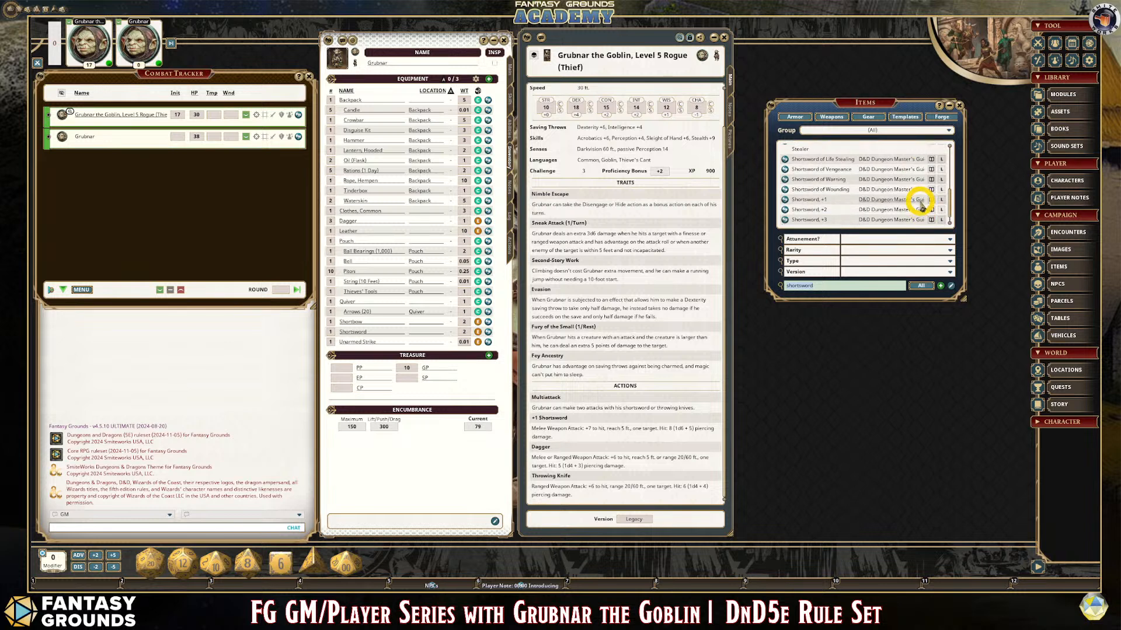
- Add Shortsword, +1 to Grubnar's character inventory and delete the plain Shortsword from it
left_click_drag(785, 190, 400, 225)
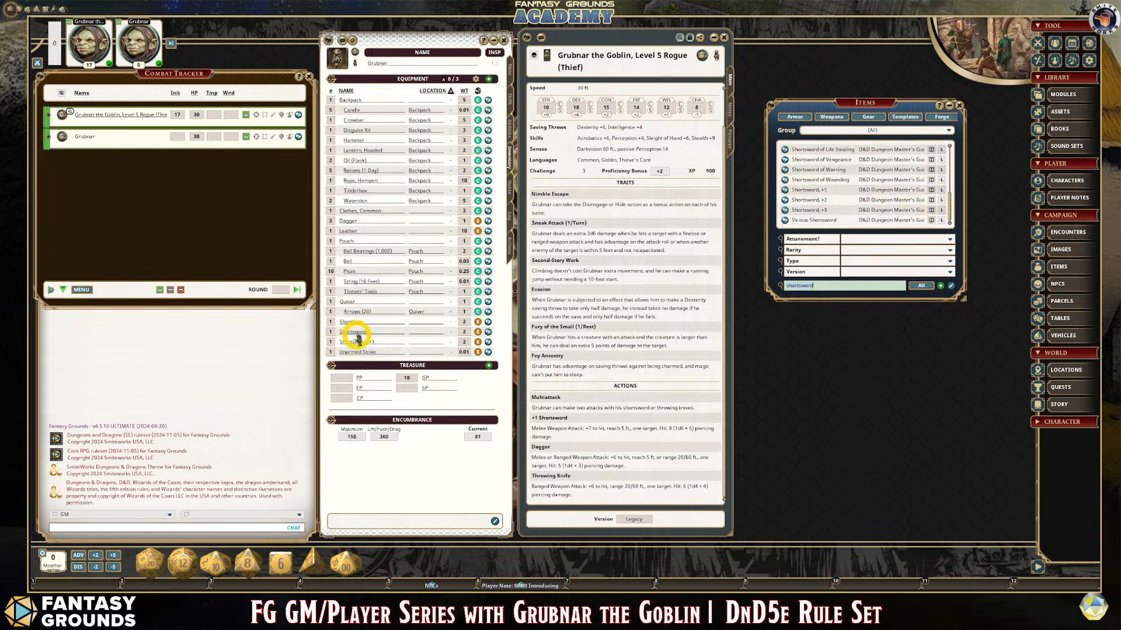
right_click(488, 332)
left_click(464, 354)
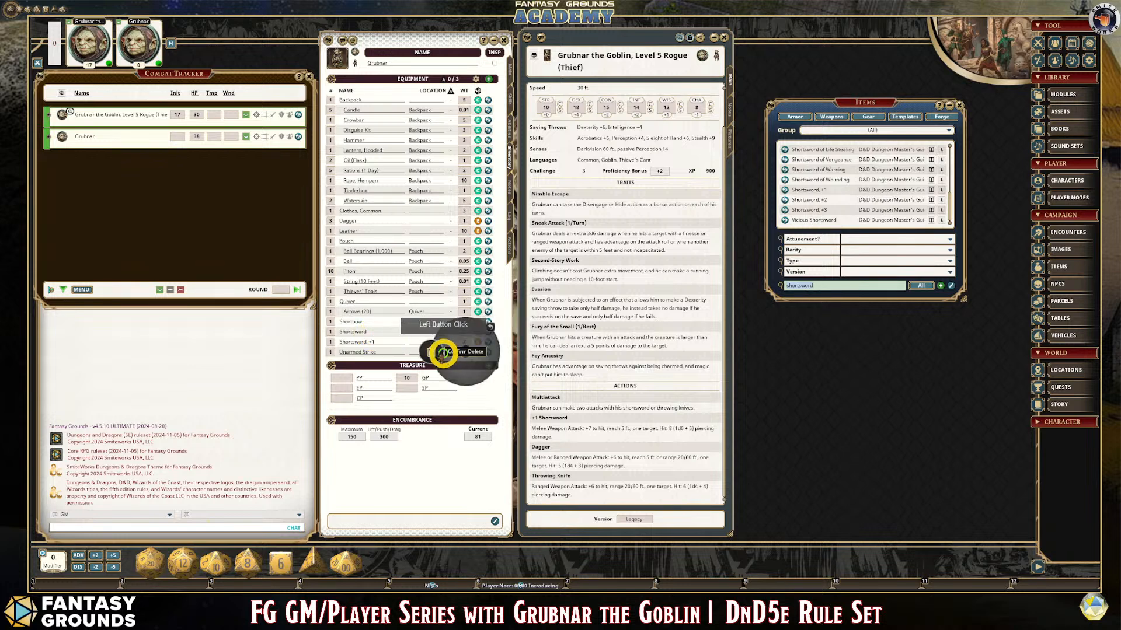
left_click(430, 353)
- Replace the items list search with "ring of"
left_click(842, 286)
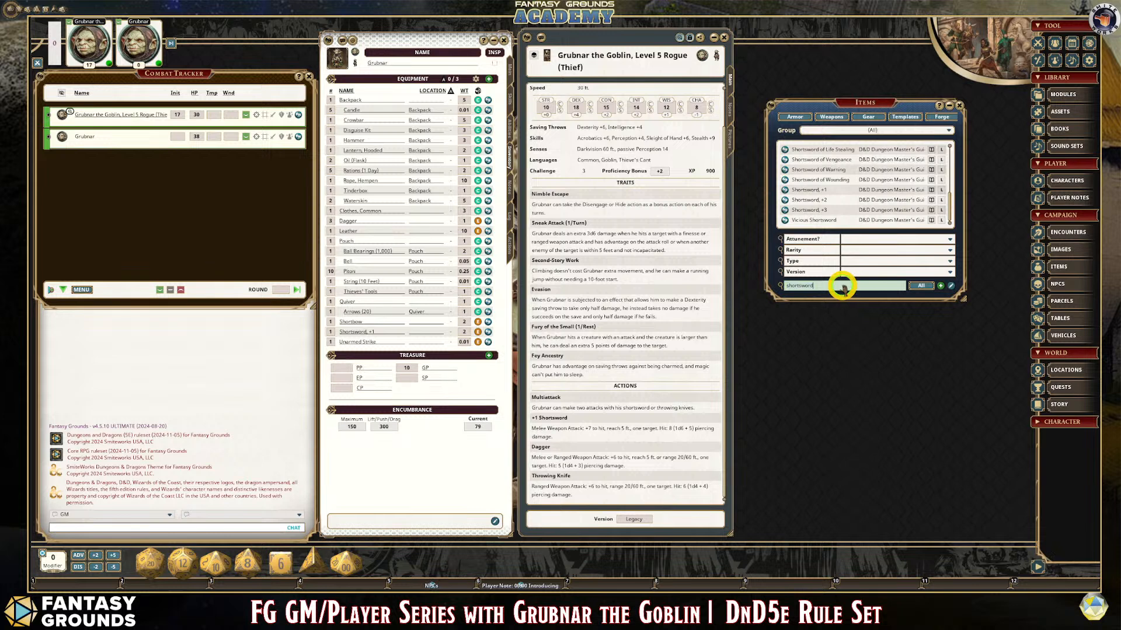
key("BackSpace")
key("Return")
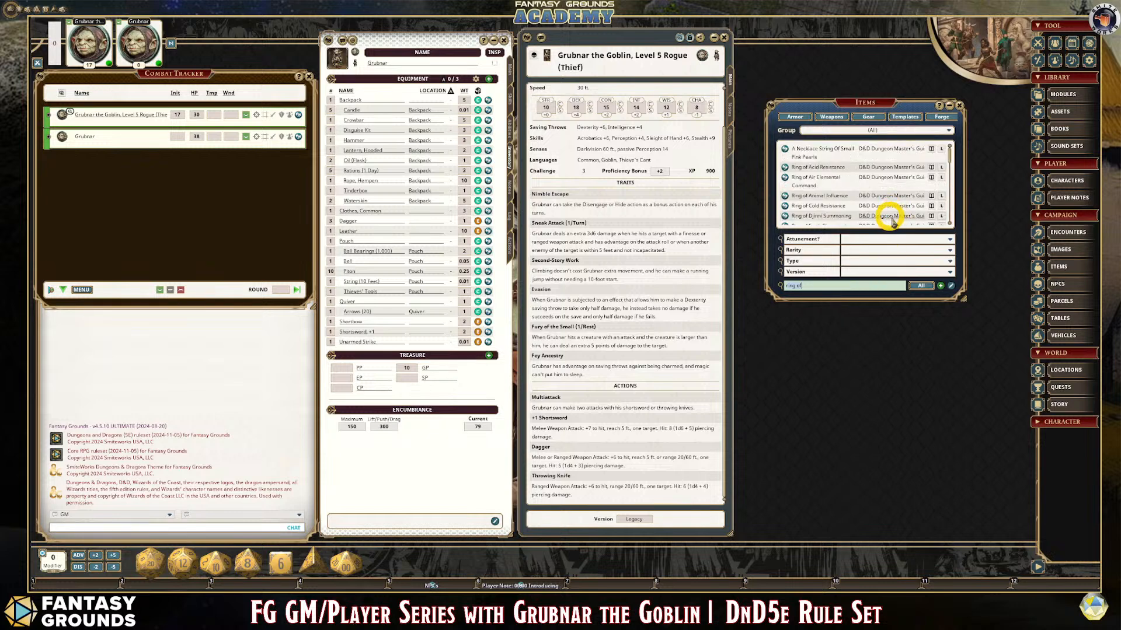
- Add the Ring of Feather Falling from the item list to Grubnar's character equipment
scroll(903, 210, "down", 2)
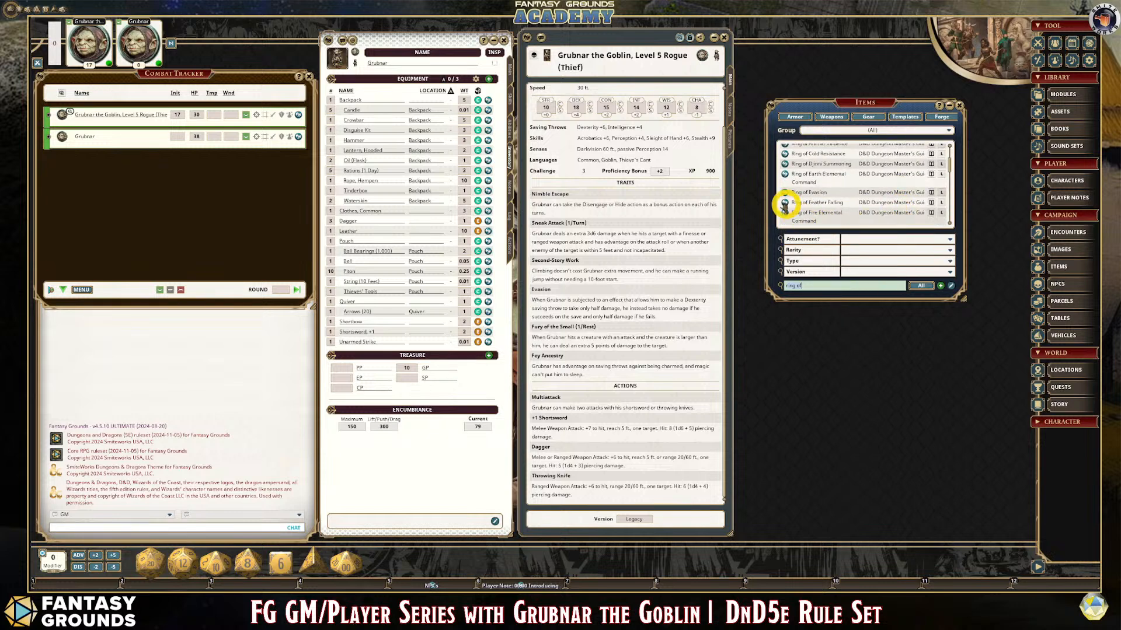
left_click_drag(784, 202, 405, 231)
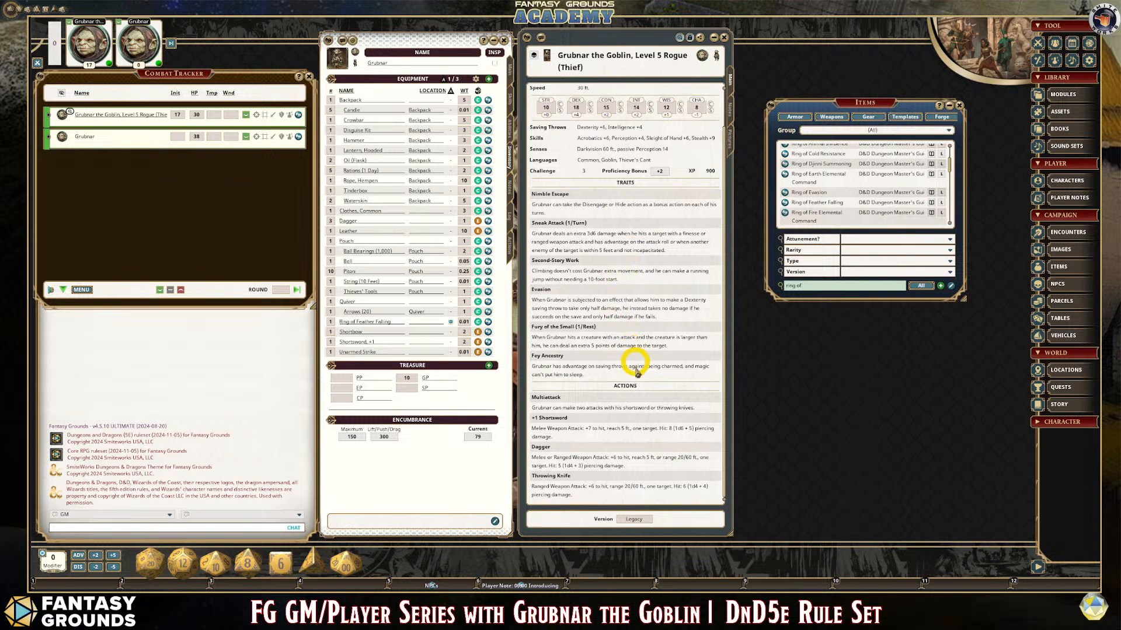
- Examine the goblin NPC's statistics and its notes on equipment, background, tactics and features
scroll(633, 432, "up", 2)
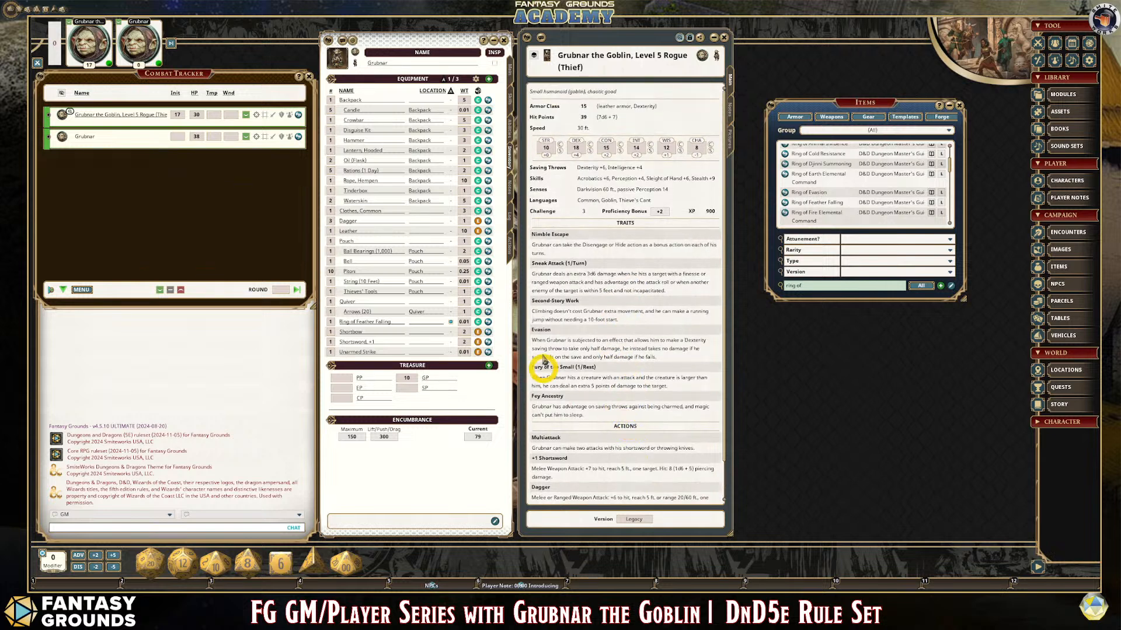
left_click(730, 111)
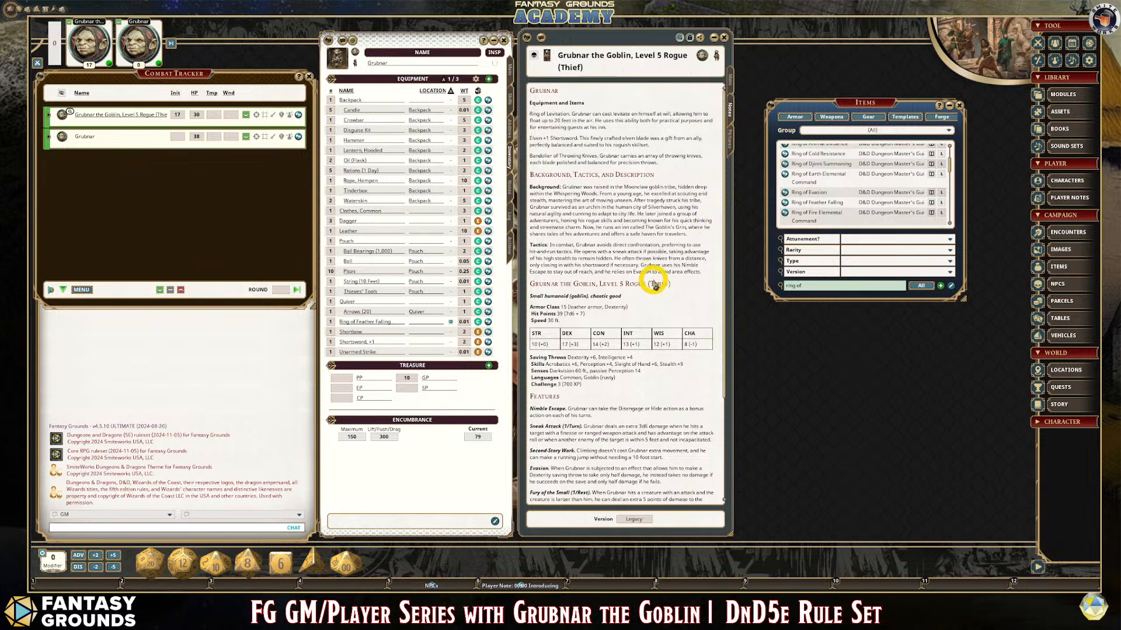
scroll(653, 283, "down", 5)
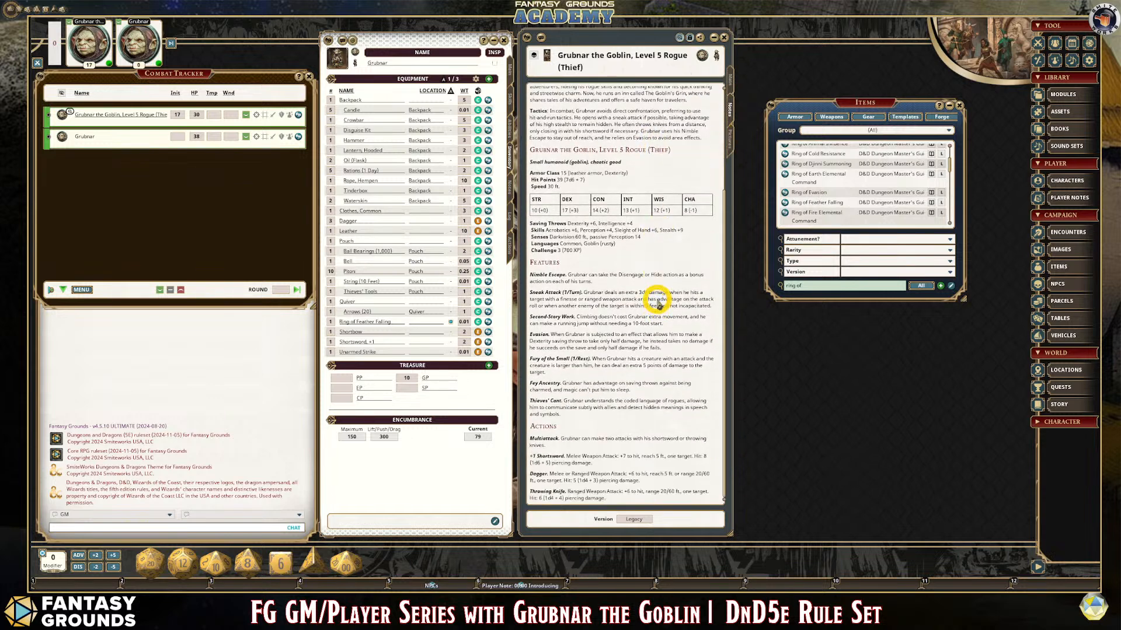
scroll(618, 382, "up", 4)
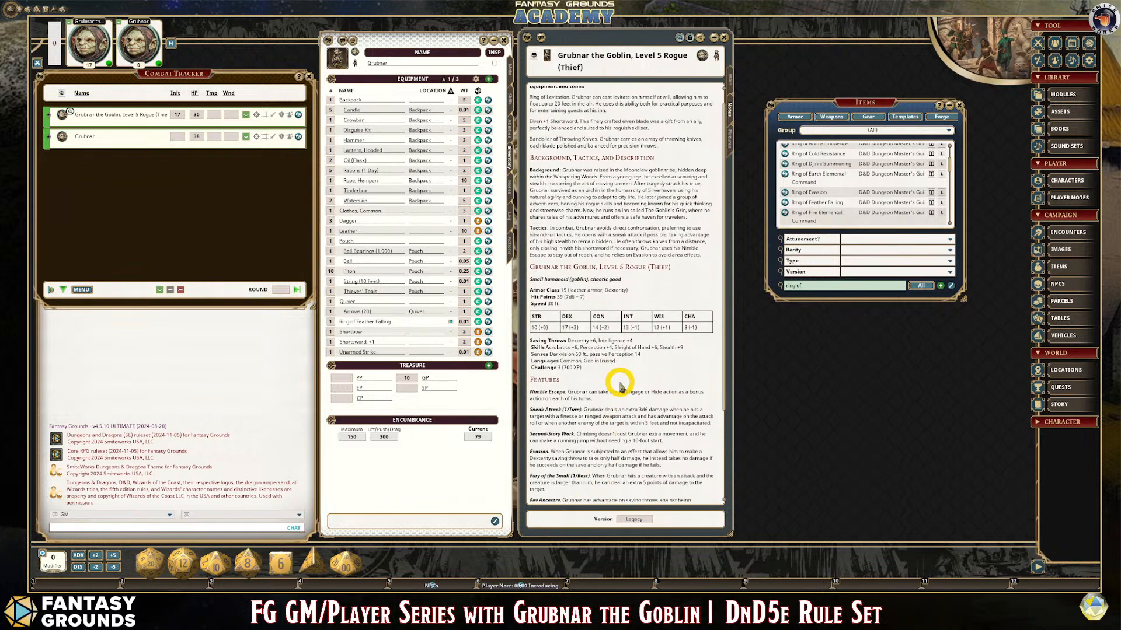
scroll(620, 385, "down", 4)
scroll(620, 385, "up", 5)
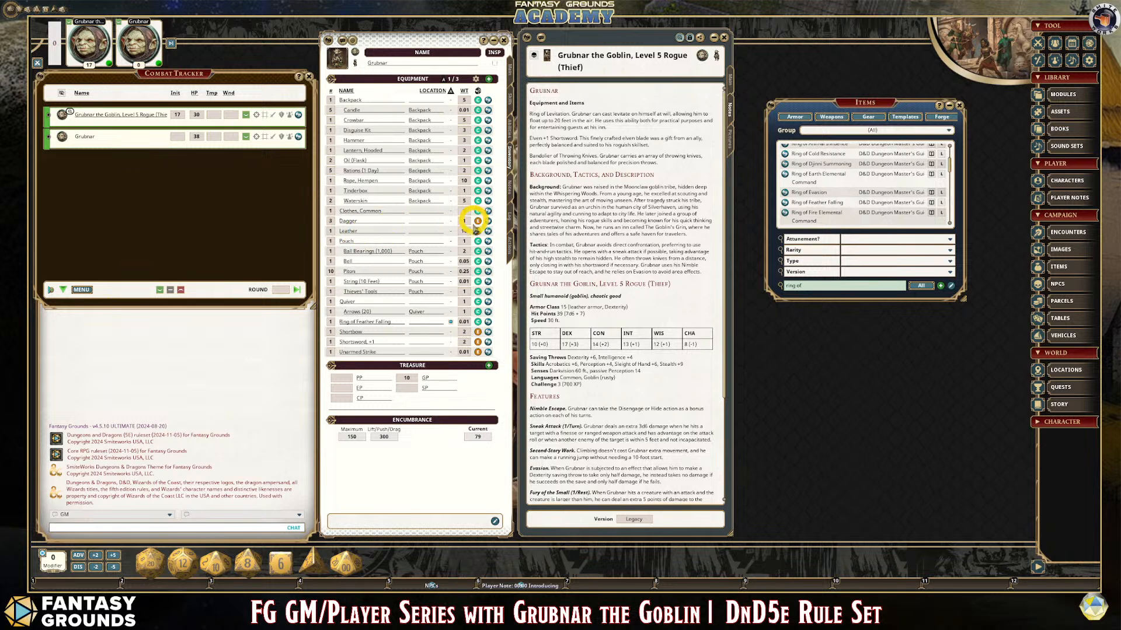
- Show Grubnar's character actions and compare them with the features and attacks in the NPC's notes
left_click(509, 245)
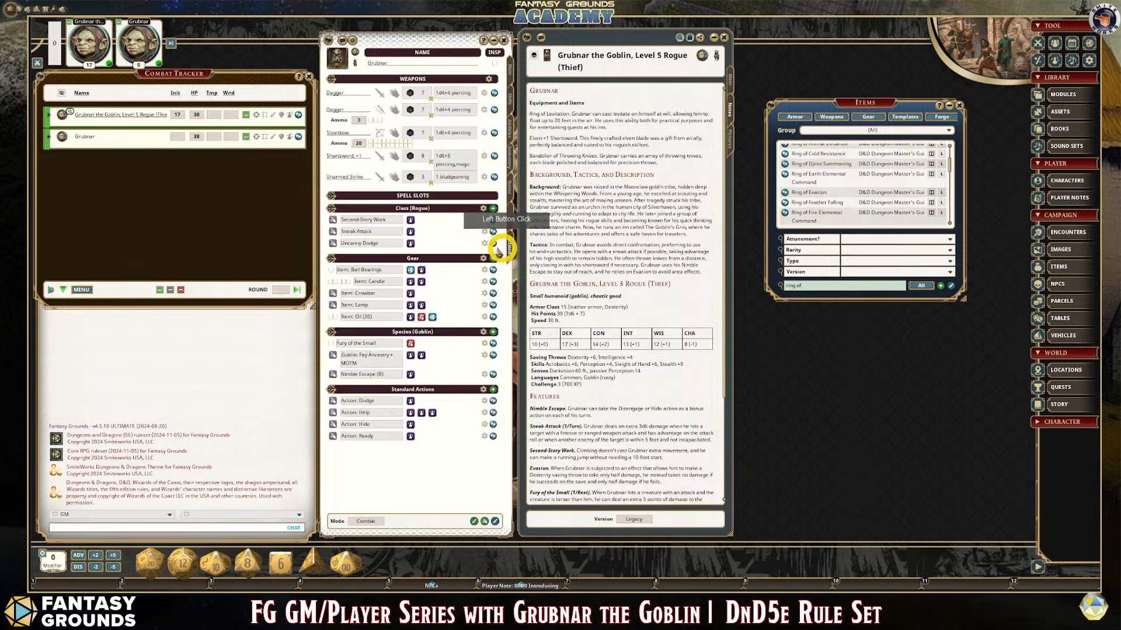
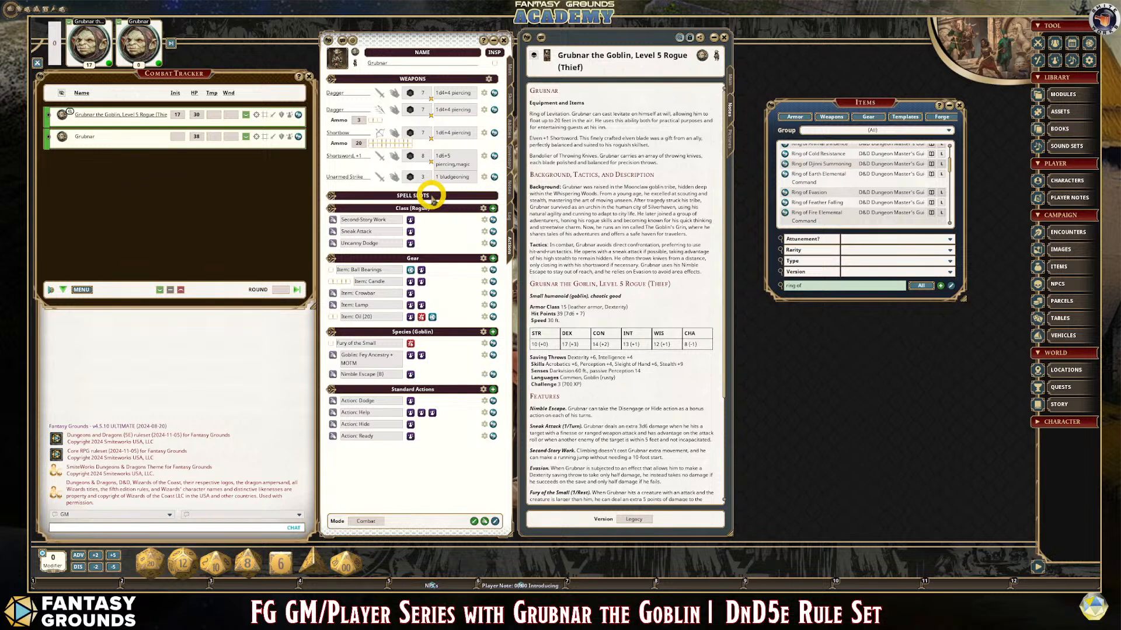
scroll(561, 316, "down", 5)
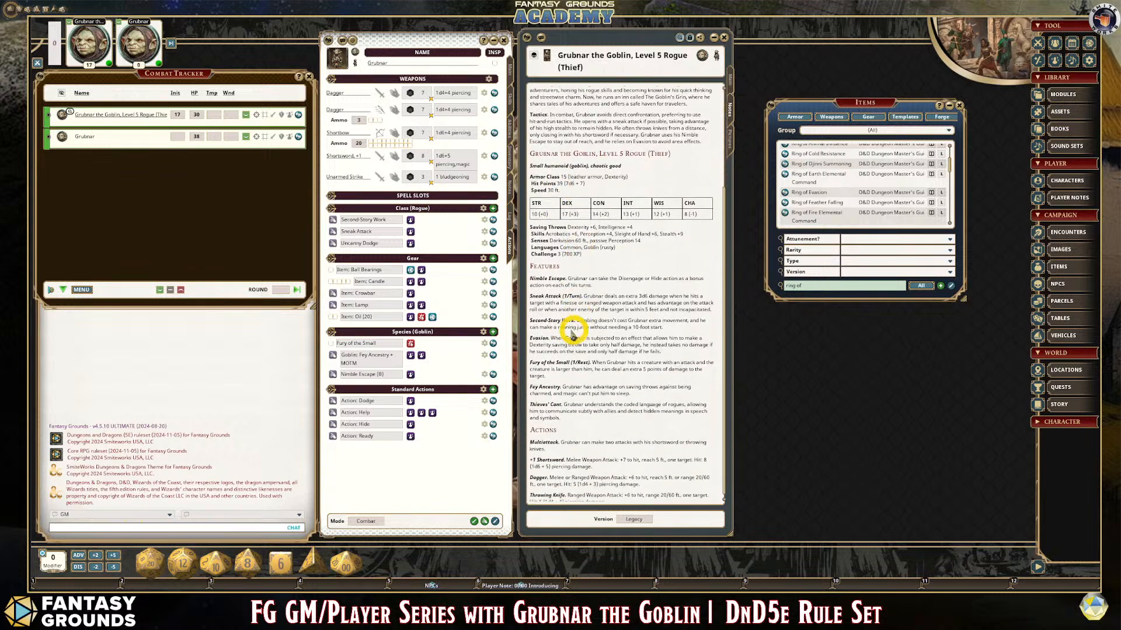
scroll(564, 324, "up", 3)
left_click(510, 246)
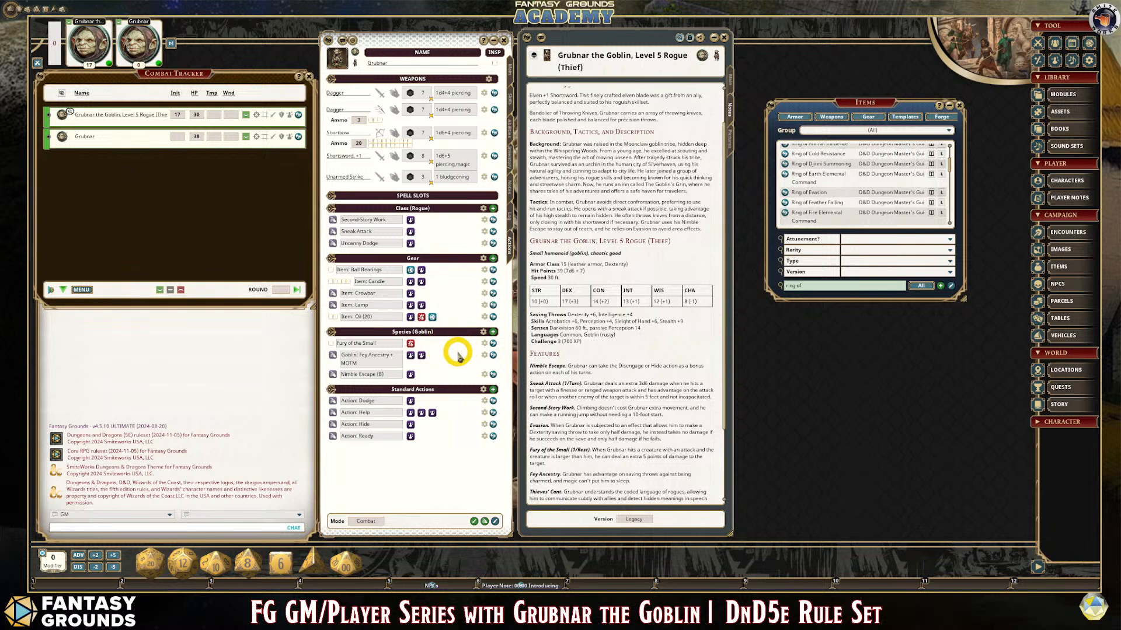
scroll(619, 391, "down", 3)
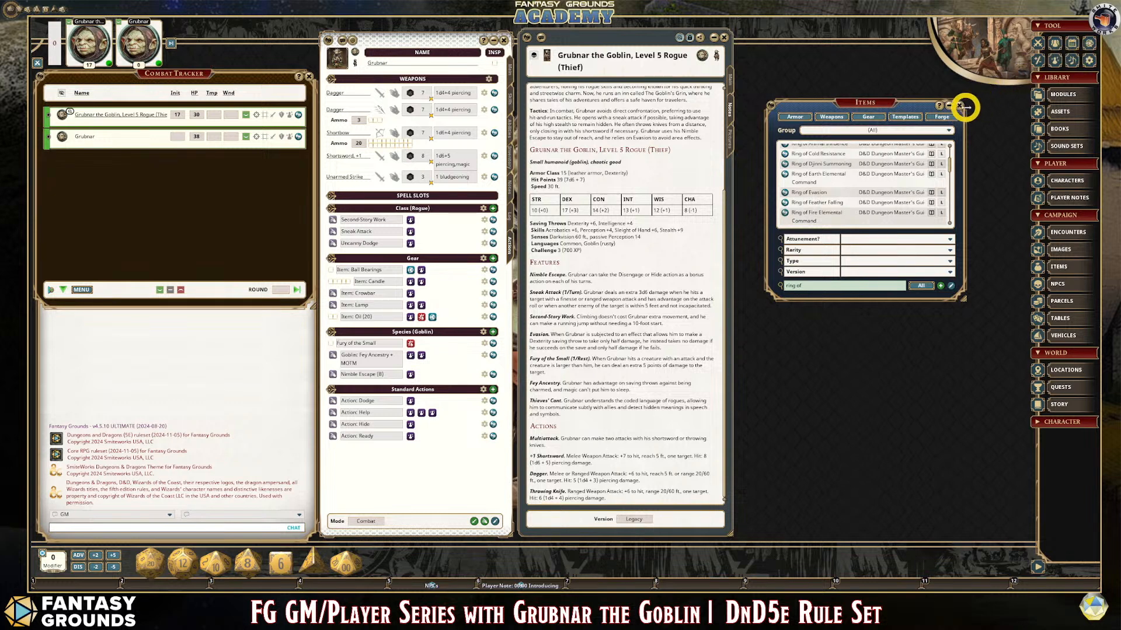
scroll(648, 324, "up", 1)
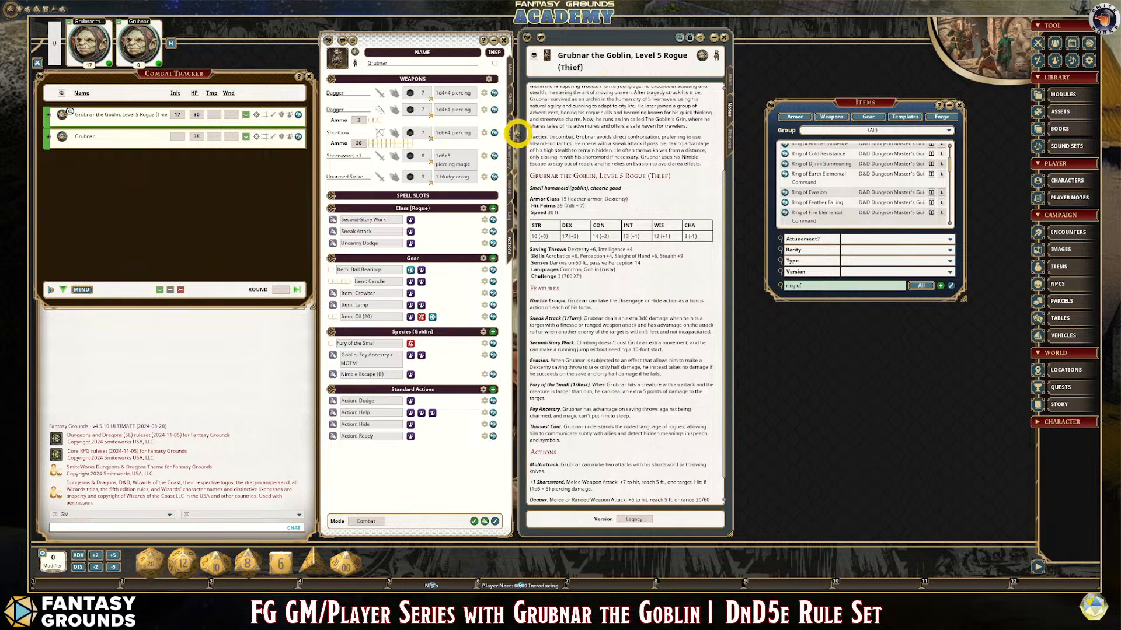
- Open the Effects window, place it clear of the character sheet and enlarge it to show the custom effects' full text
left_click(1057, 60)
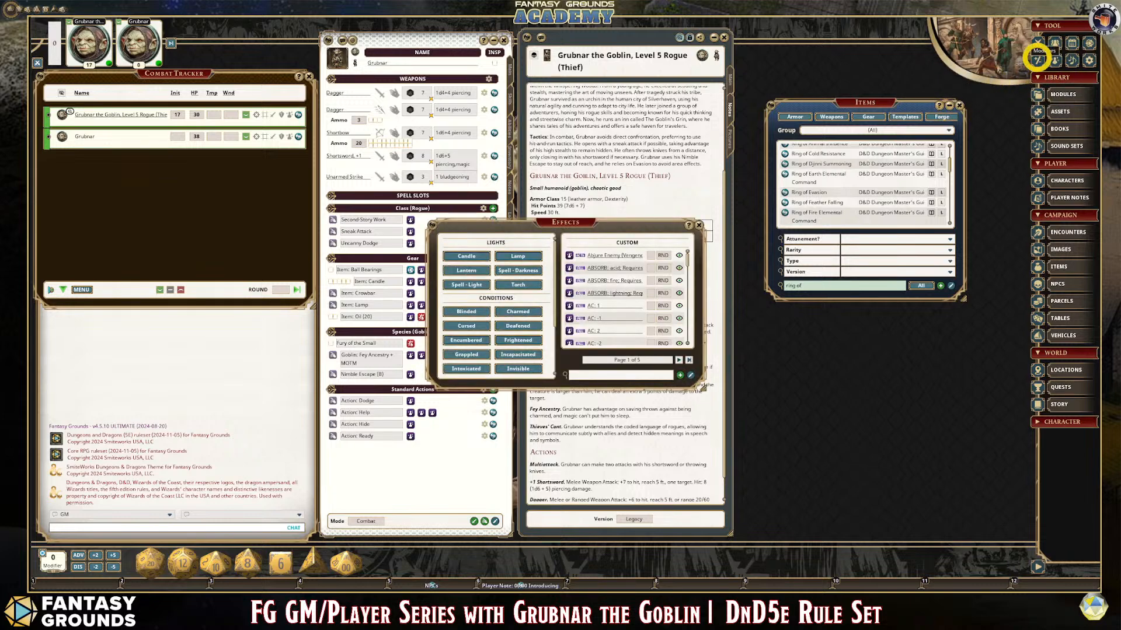
left_click(534, 218)
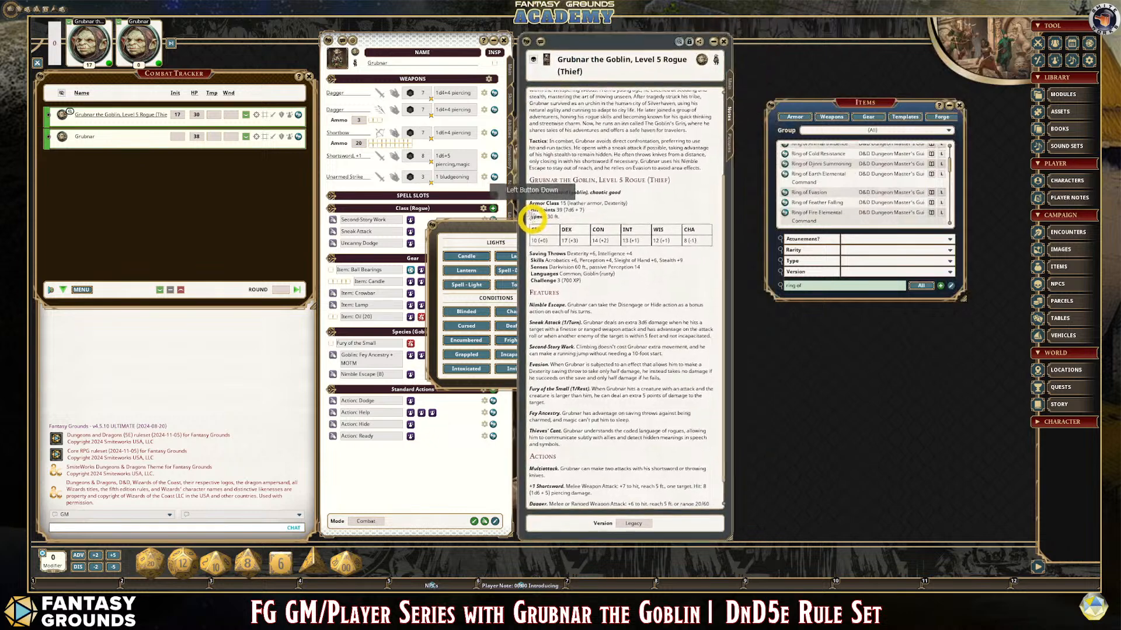
left_click_drag(533, 220, 538, 204)
left_click_drag(486, 233, 717, 87)
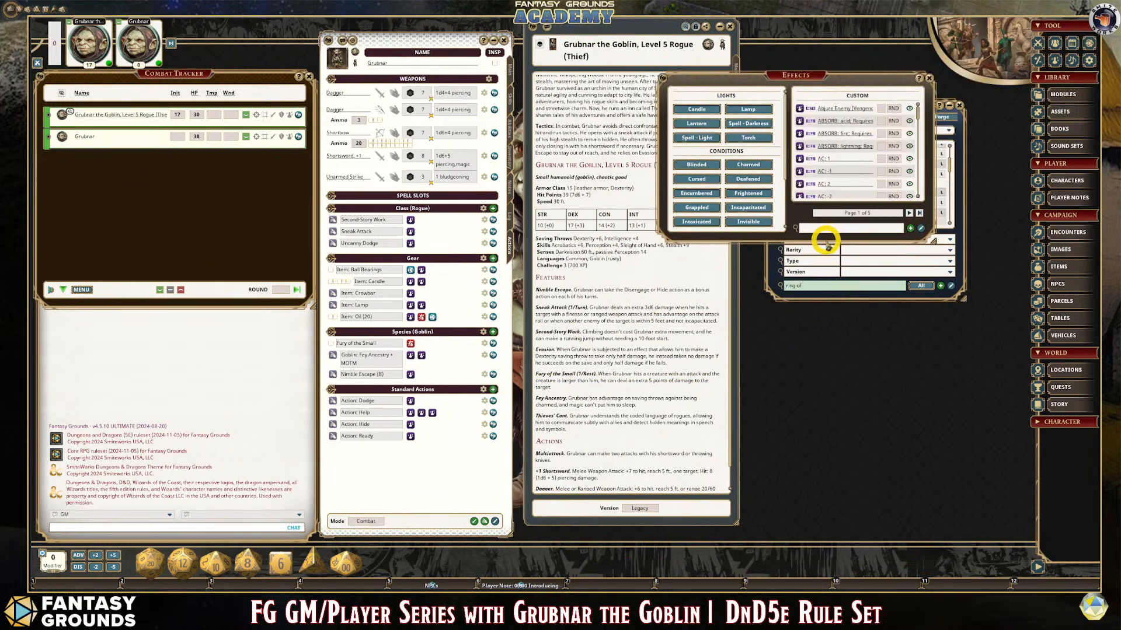
left_click_drag(823, 244, 738, 530)
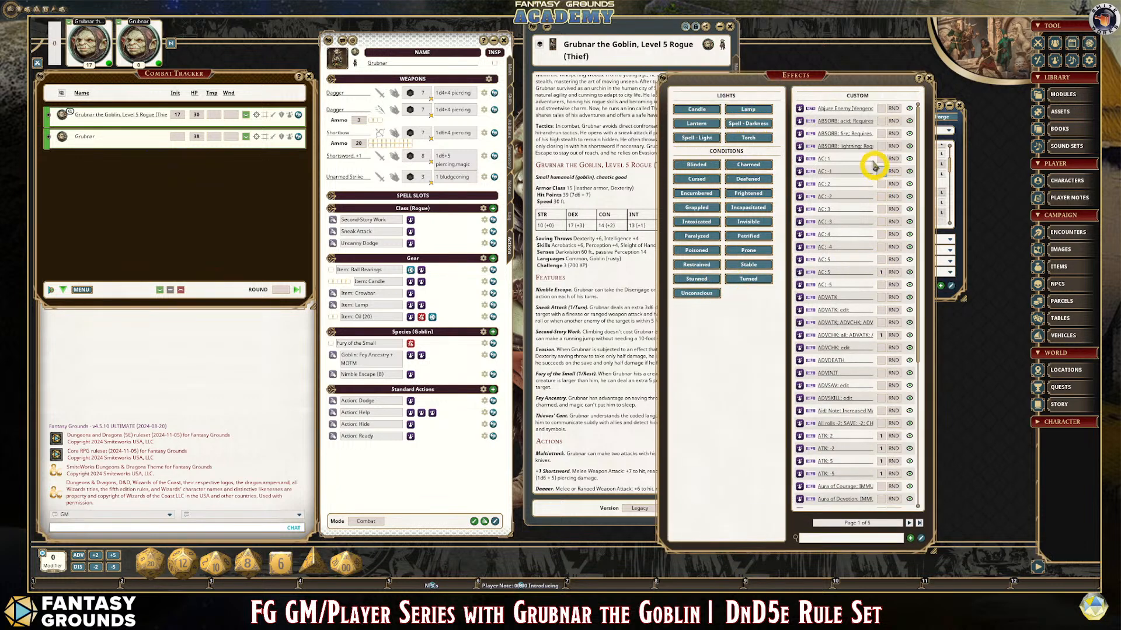
scroll(843, 220, "down", 7)
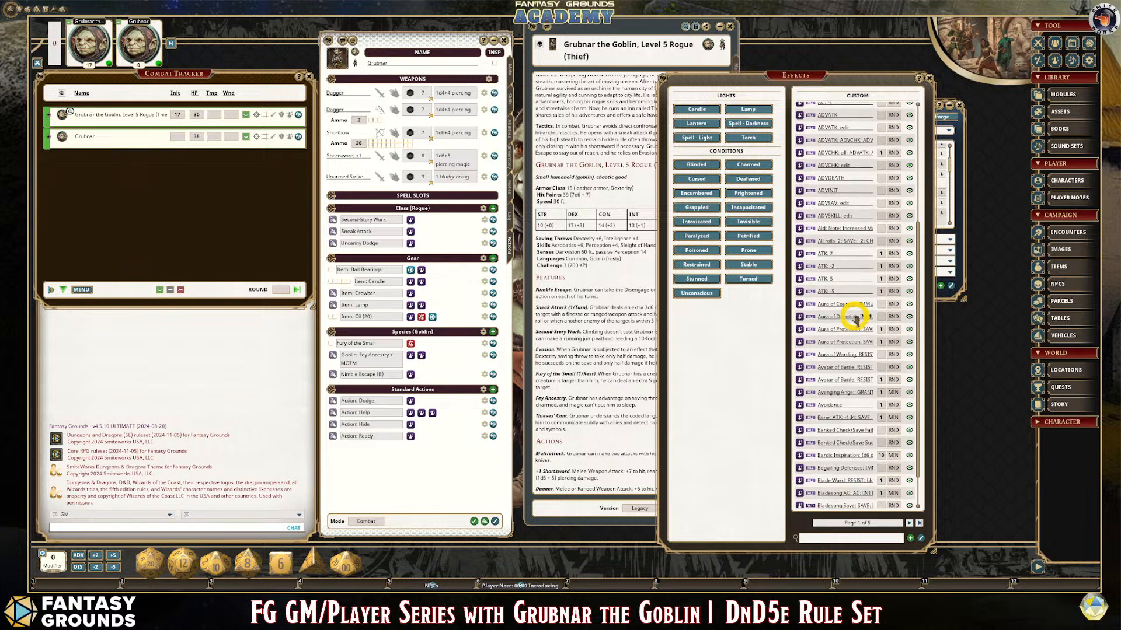
scroll(853, 317, "down", 2)
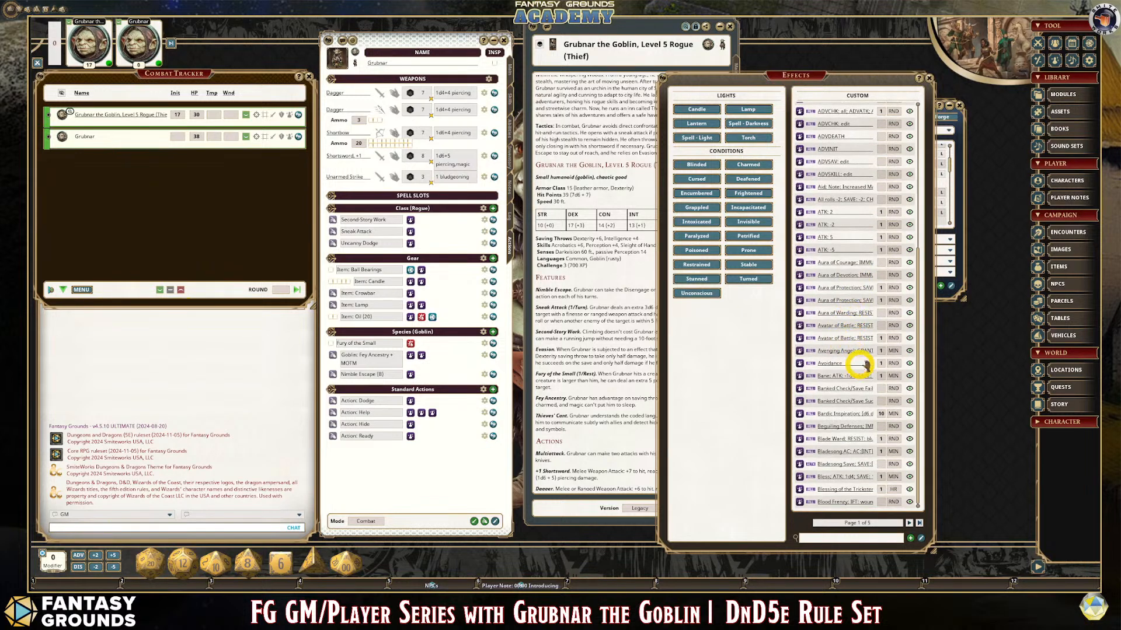
left_click_drag(934, 511, 1016, 488)
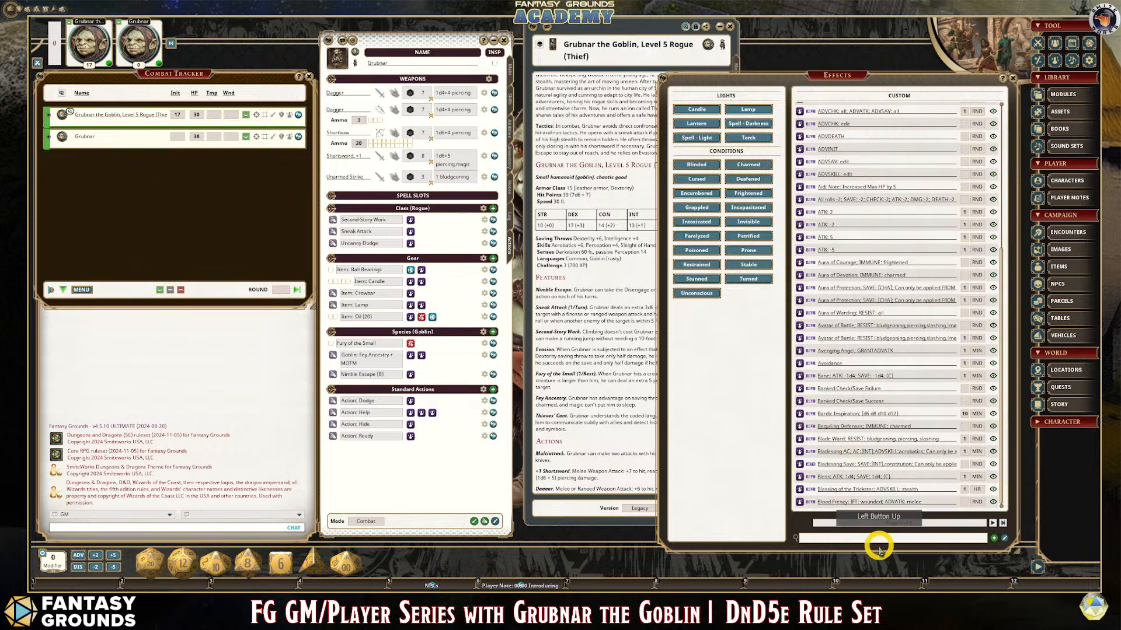
left_click_drag(880, 553, 879, 532)
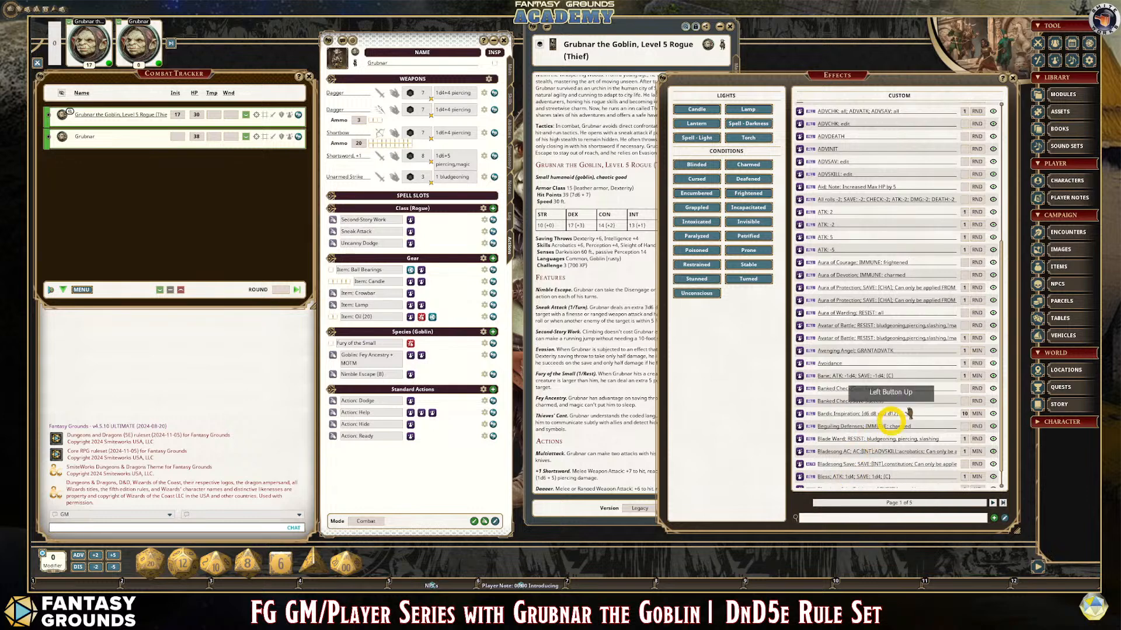
- Look through the custom effects on the first and second pages for ones suited to the goblin's features
scroll(911, 391, "down", 2)
scroll(916, 383, "up", 2)
scroll(916, 384, "up", 3)
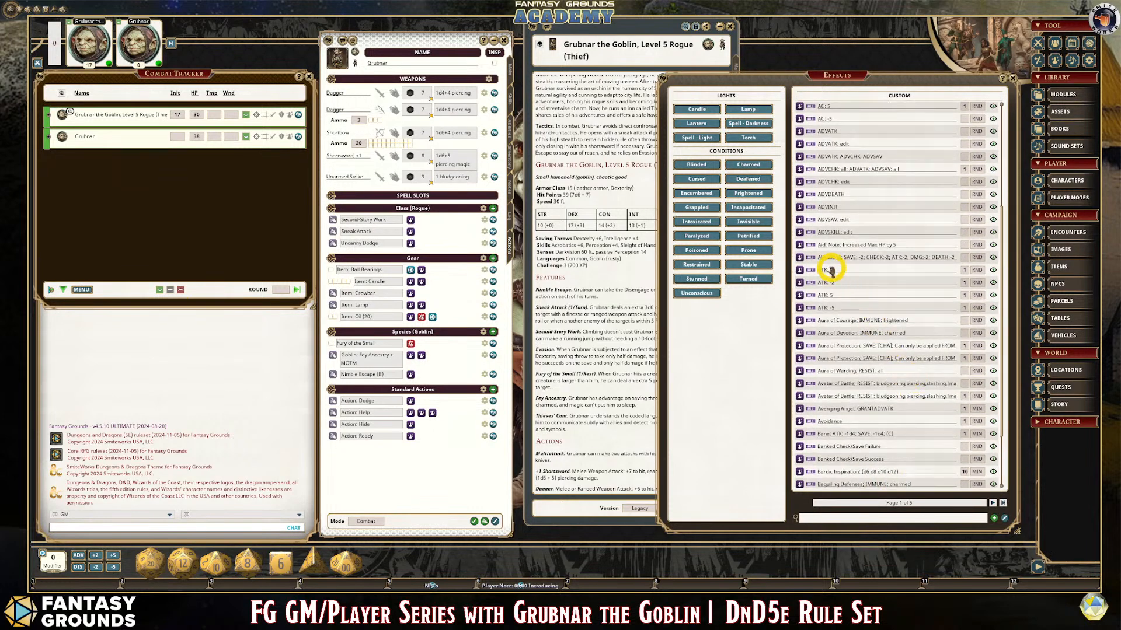
scroll(880, 326, "down", 4)
scroll(879, 353, "down", 2)
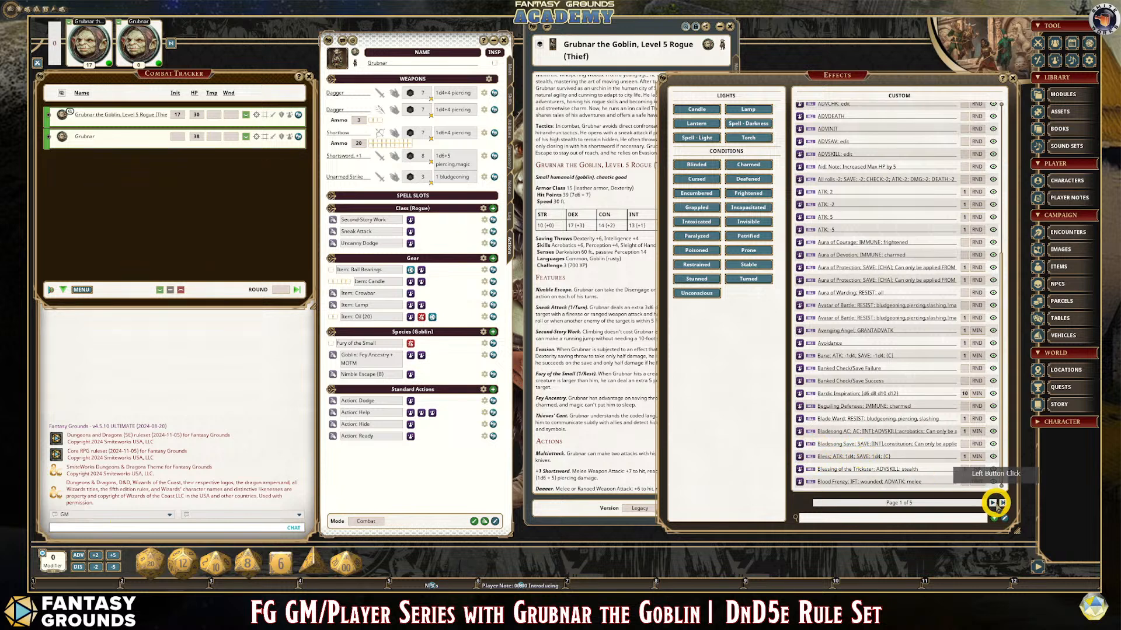
left_click(993, 503)
scroll(934, 372, "down", 1)
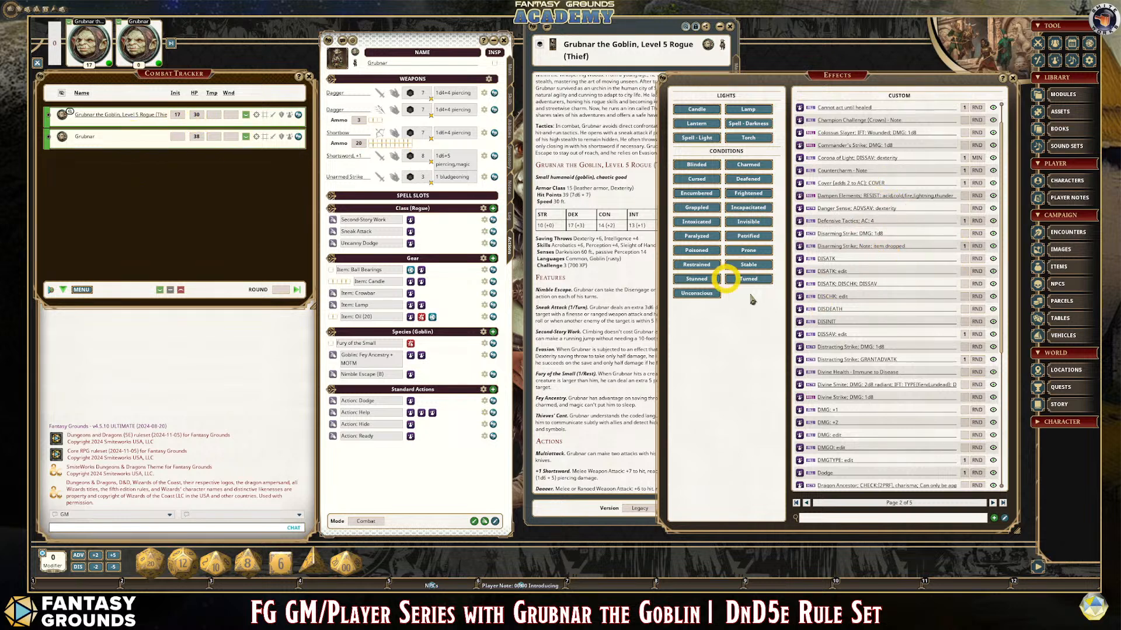
scroll(890, 323, "up", 1)
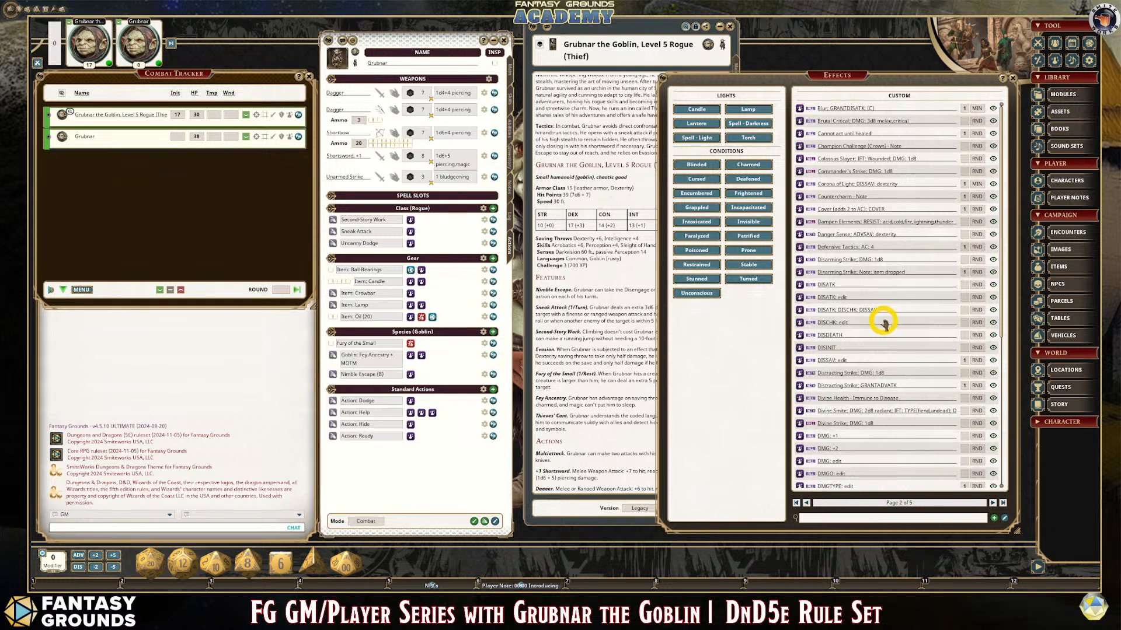
scroll(883, 339, "down", 3)
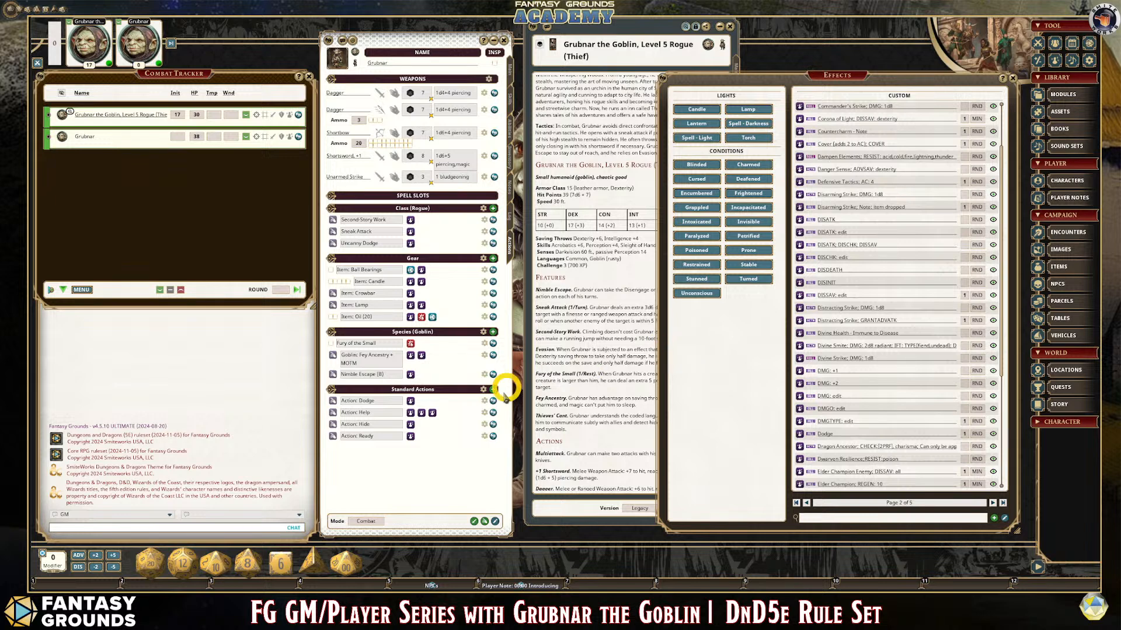
- Review the NPC's Fury of the Small note and roll Grubnar's Shortsword, +1 damage with the +5 modifier
left_click_drag(660, 184, 737, 184)
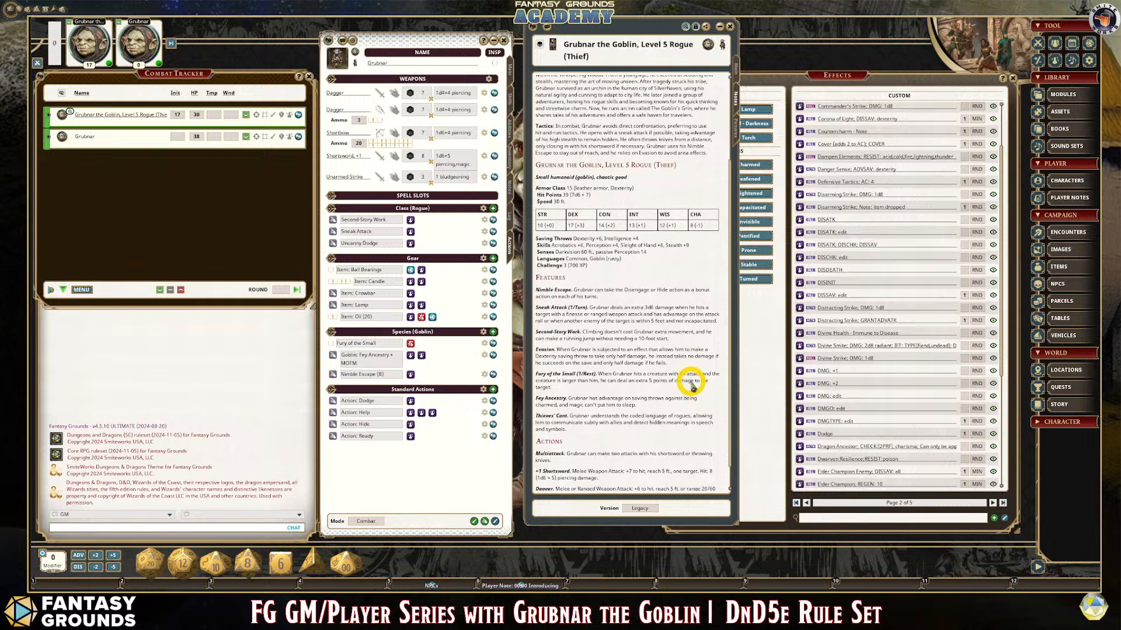
scroll(689, 380, "up", 3)
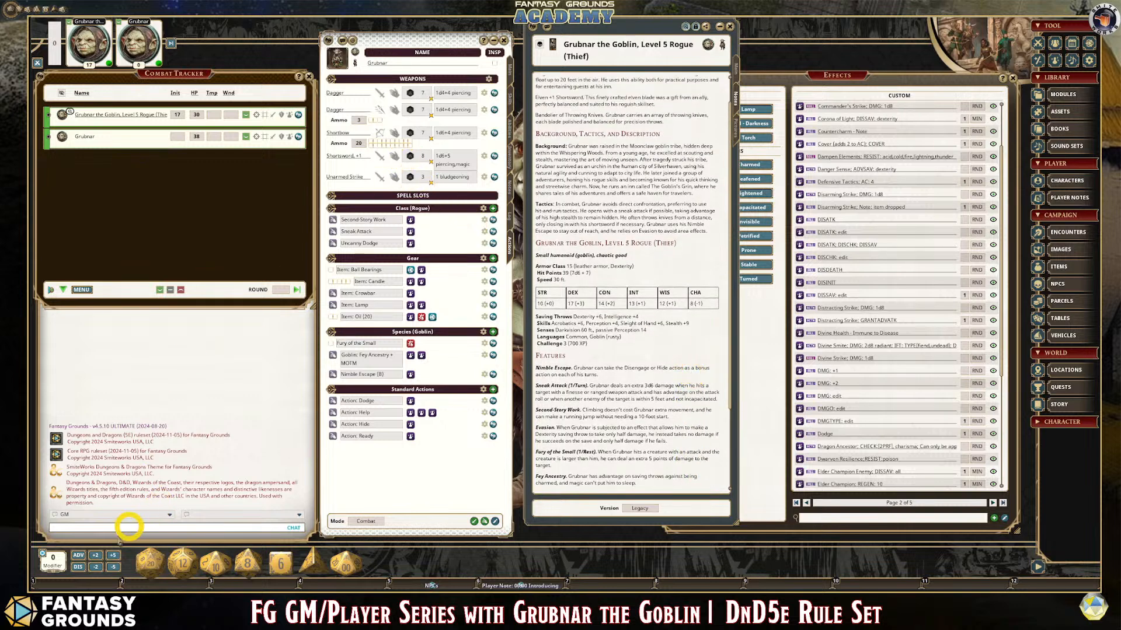
left_click(111, 554)
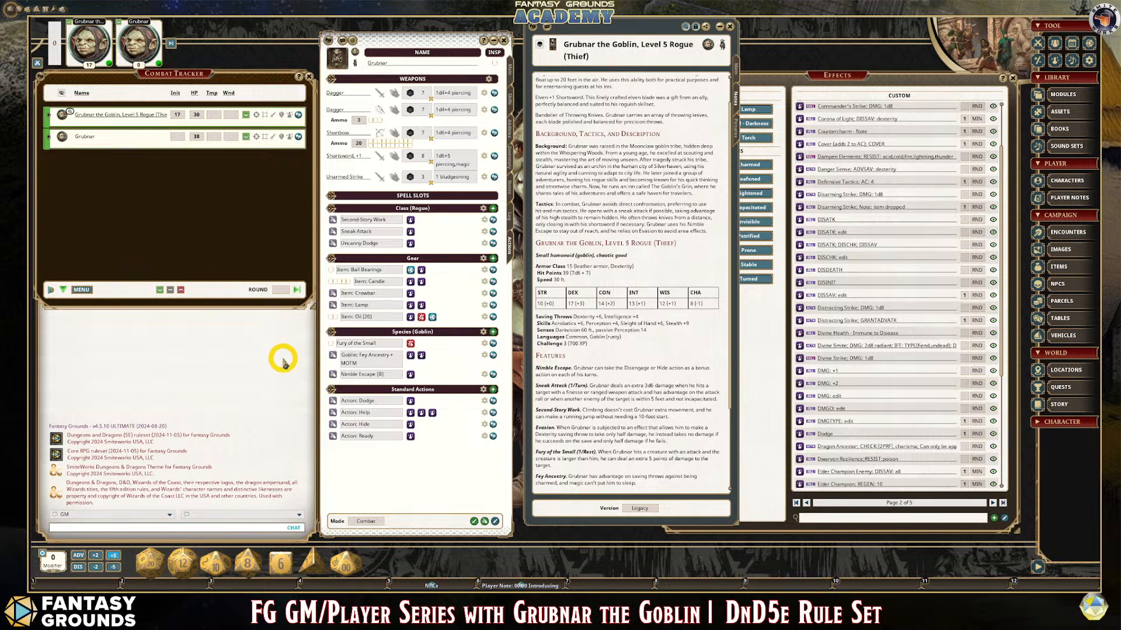
left_click_drag(445, 156, 236, 345)
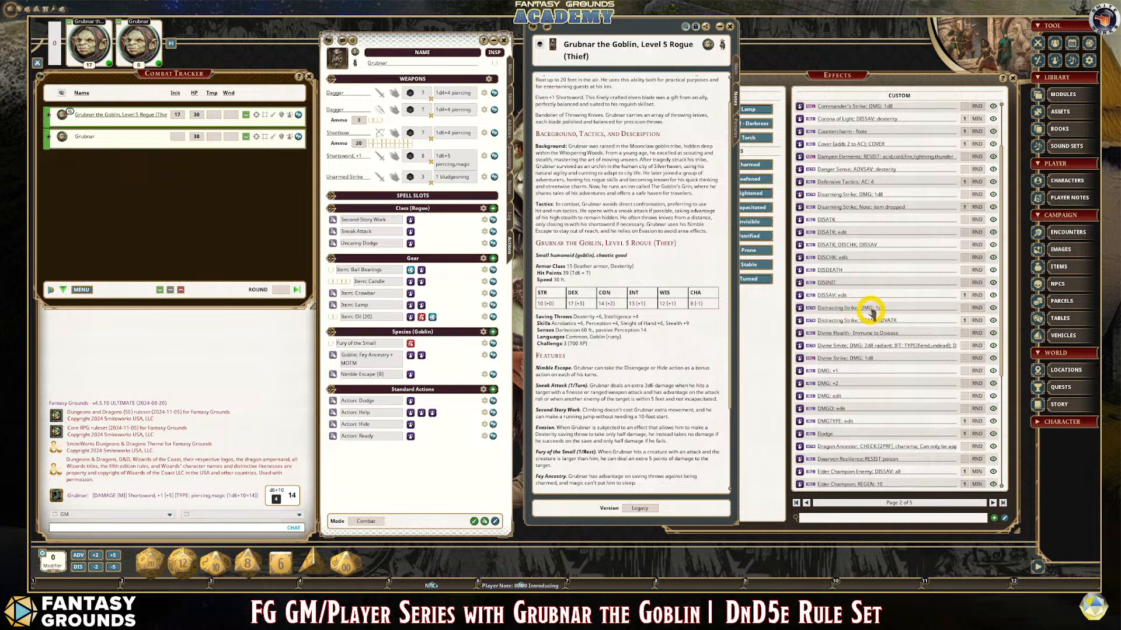
- Change the custom effect "DMG: edit" to "DMG: +5" and finish editing the list
left_click(1005, 517)
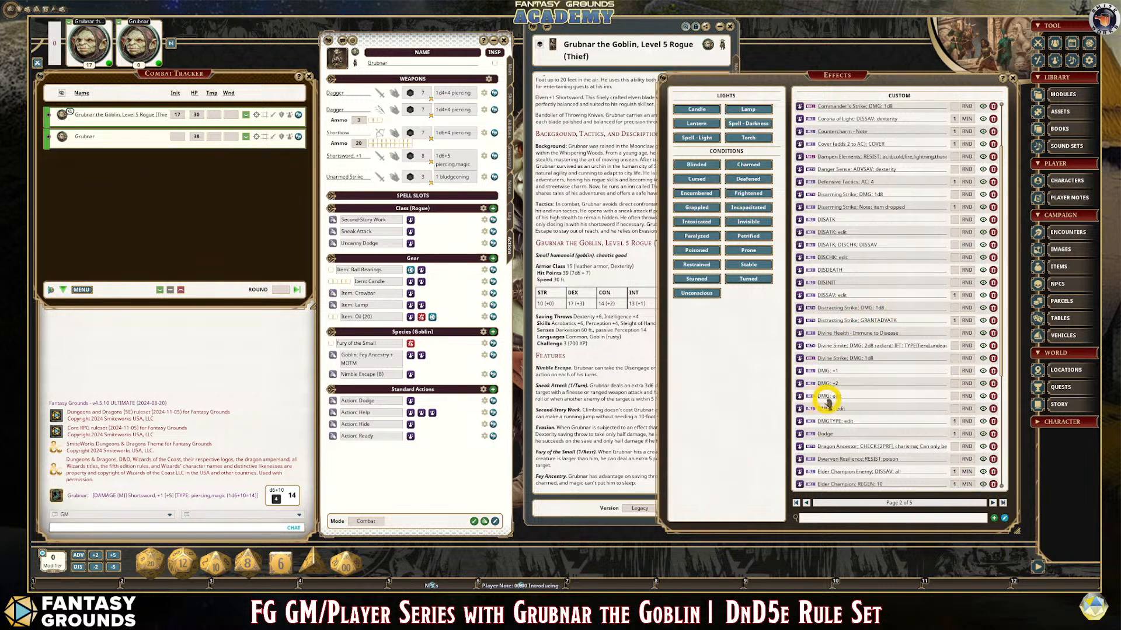
left_click(880, 398)
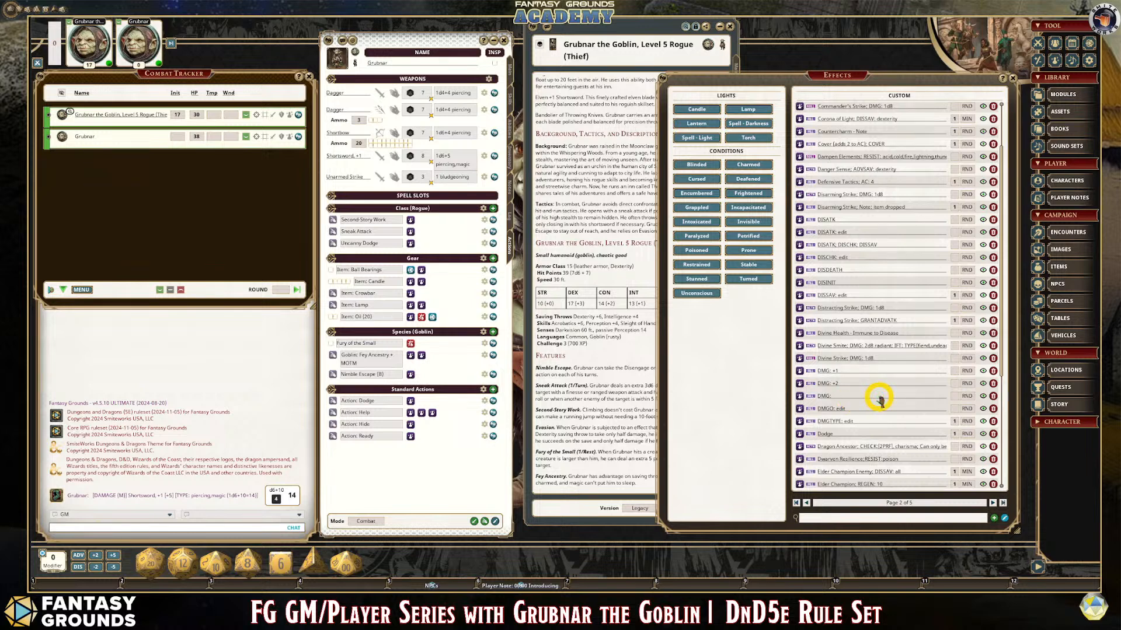
type("+5")
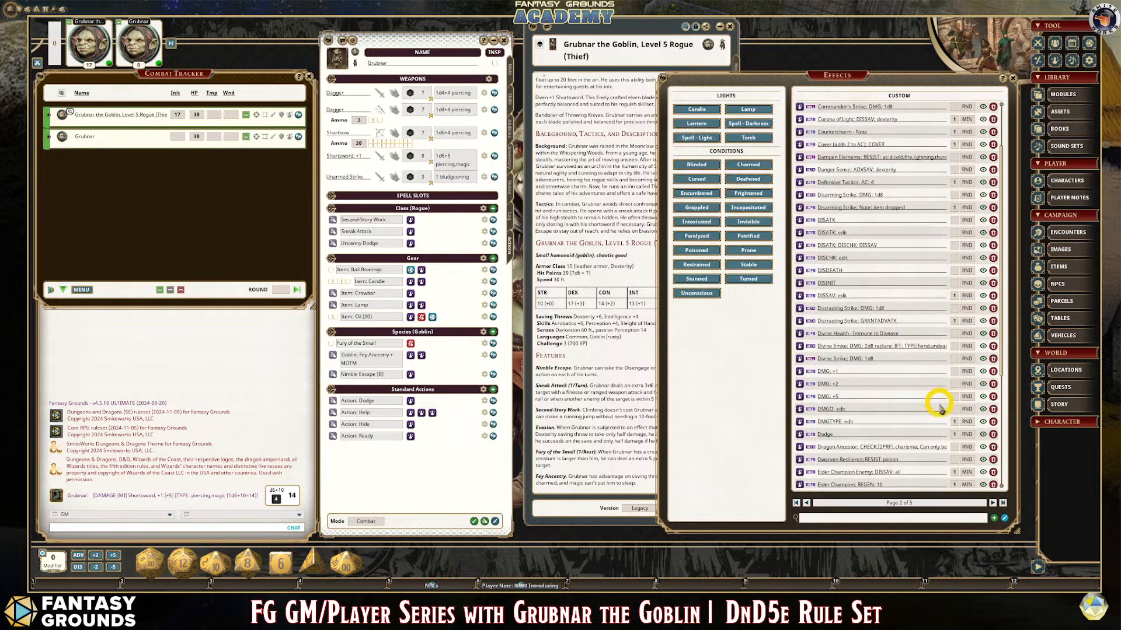
left_click(1004, 518)
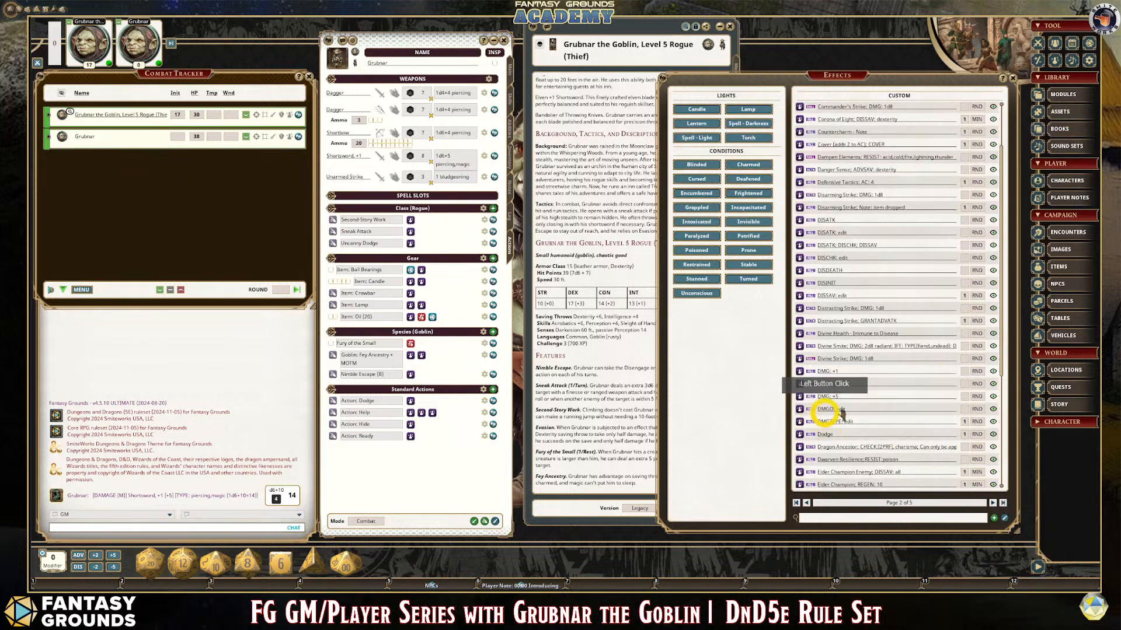
- Set the duration of the custom effect "DMG: +5" to 1 round and apply it to Grubnar the Goblin, Level 5 Rogue in the combat tracker
left_click(1004, 519)
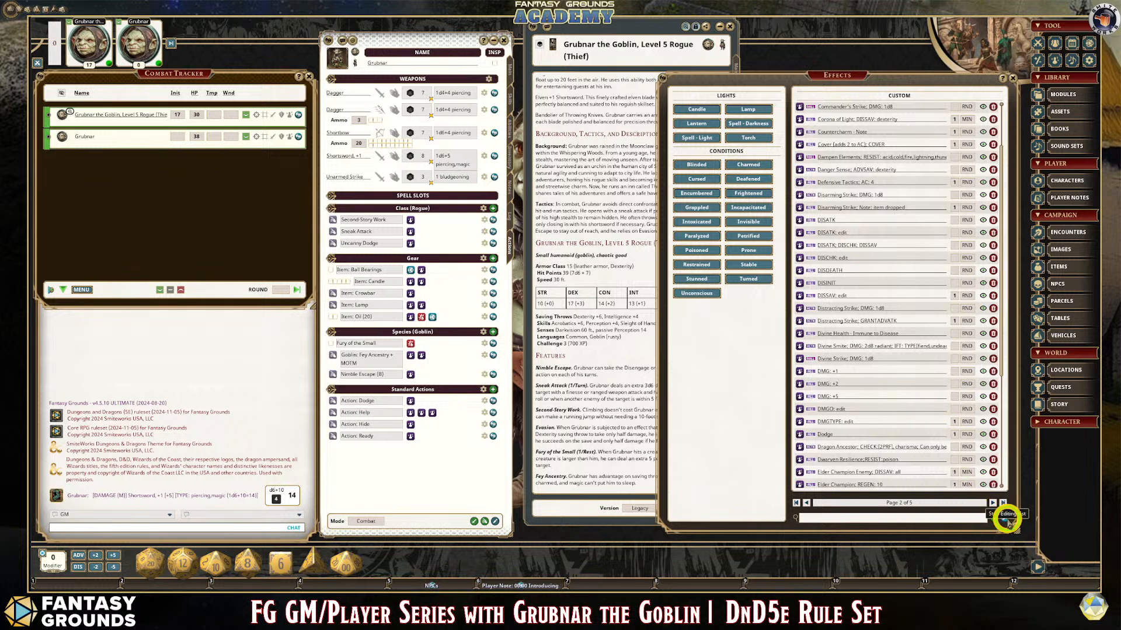
left_click(955, 410)
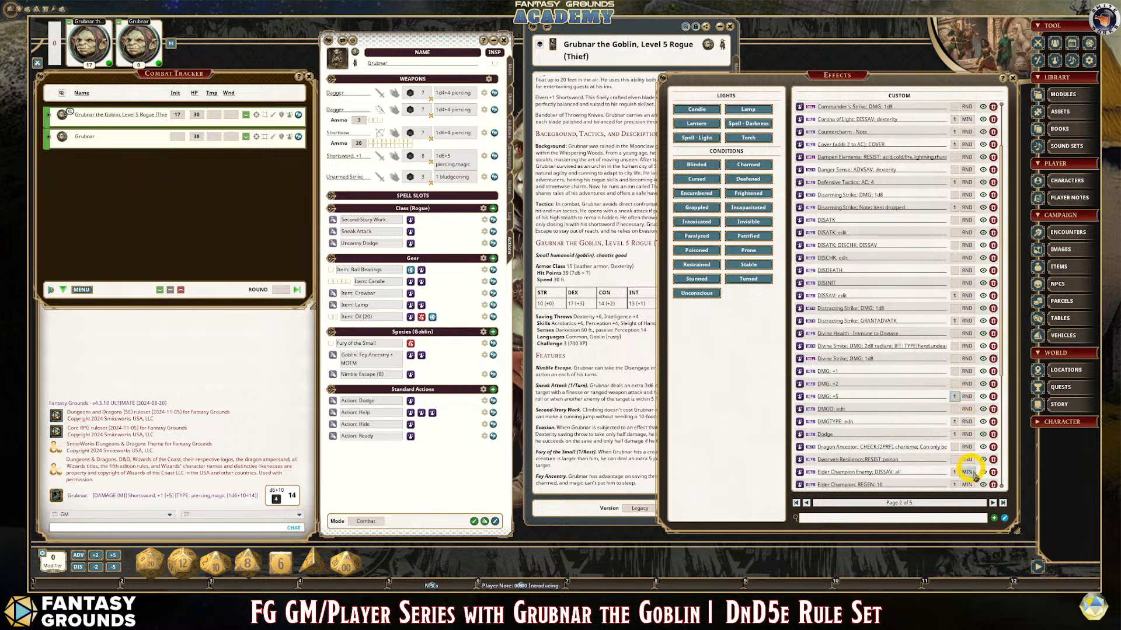
left_click(1004, 522)
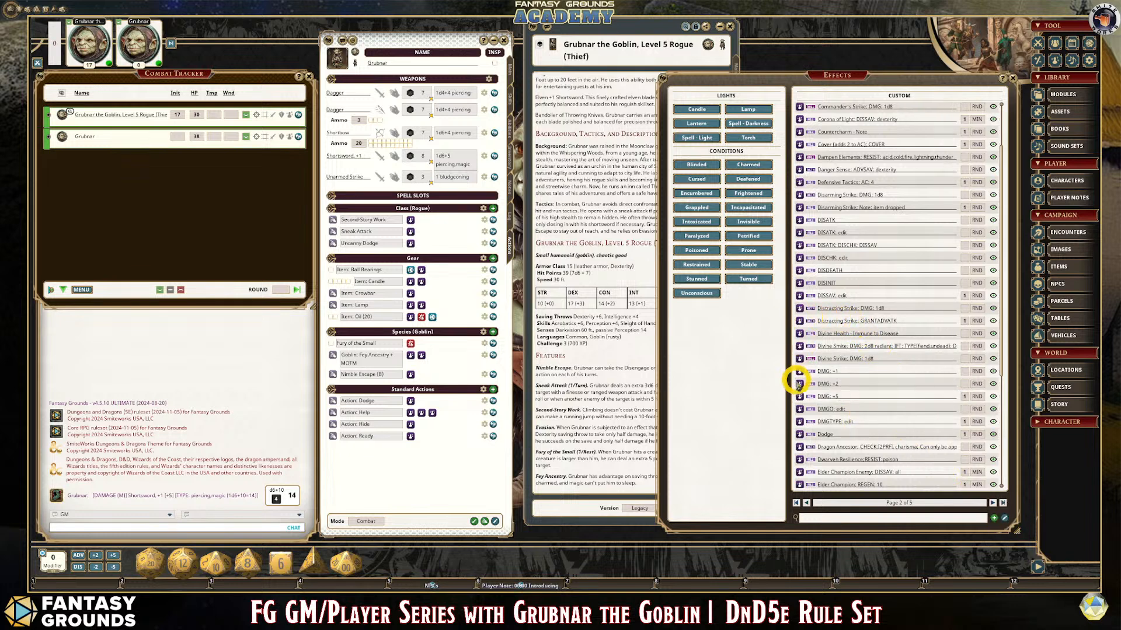
left_click_drag(800, 397, 147, 118)
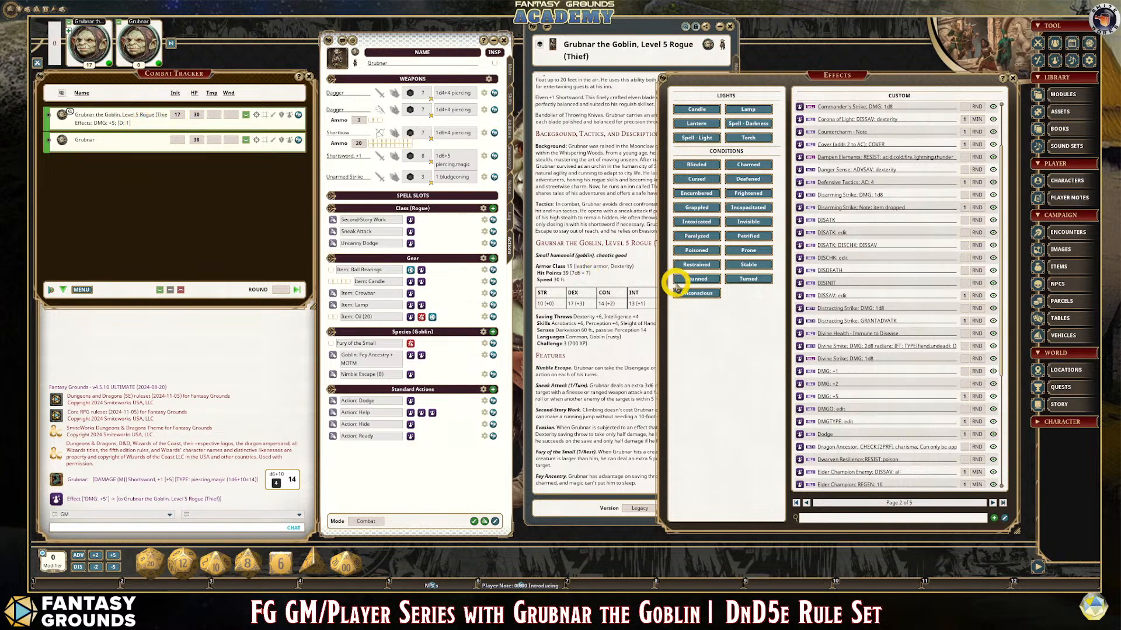
- Uncover the NPC's notes, activate the NPC's turn in the combat tracker and advance the turns to test the effect's duration
scroll(638, 399, "down", 1)
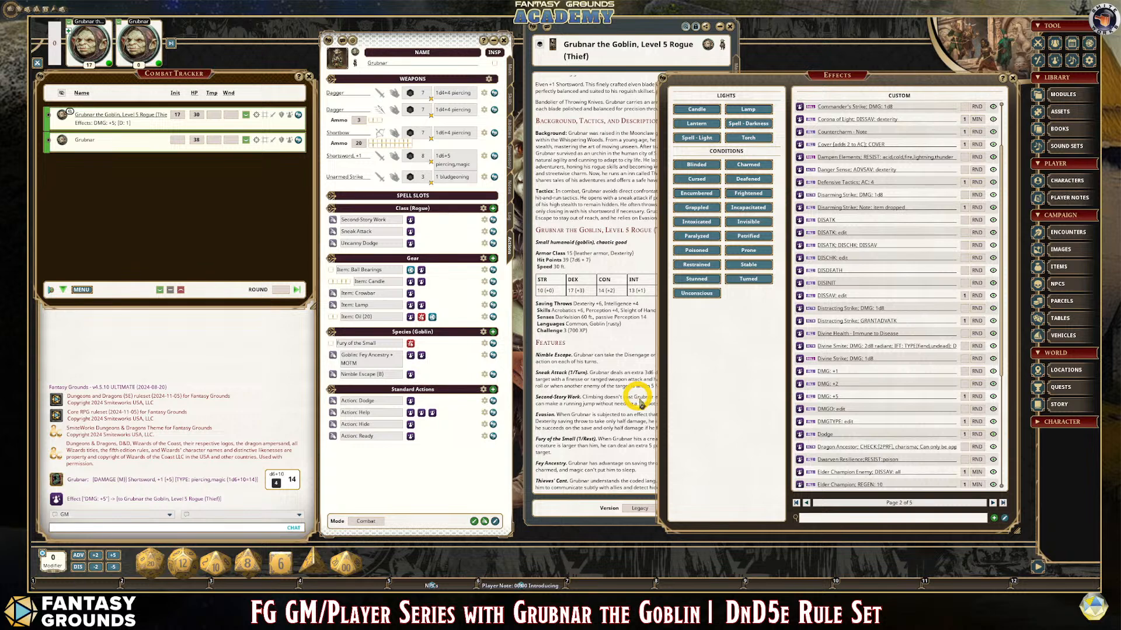
left_click_drag(731, 82, 785, 85)
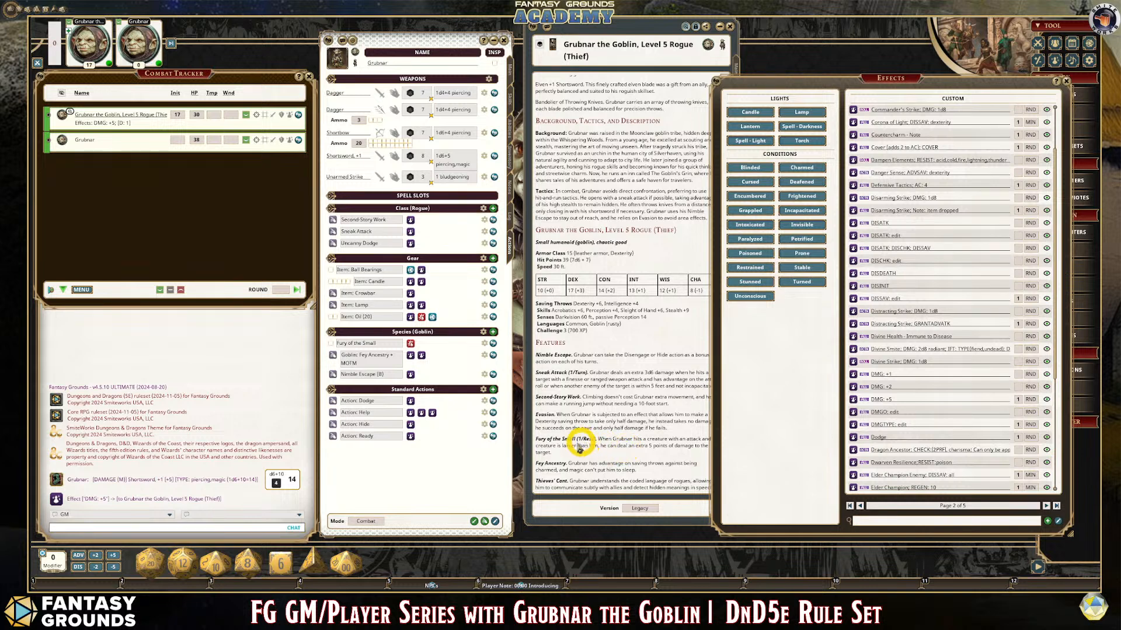
left_click(49, 115)
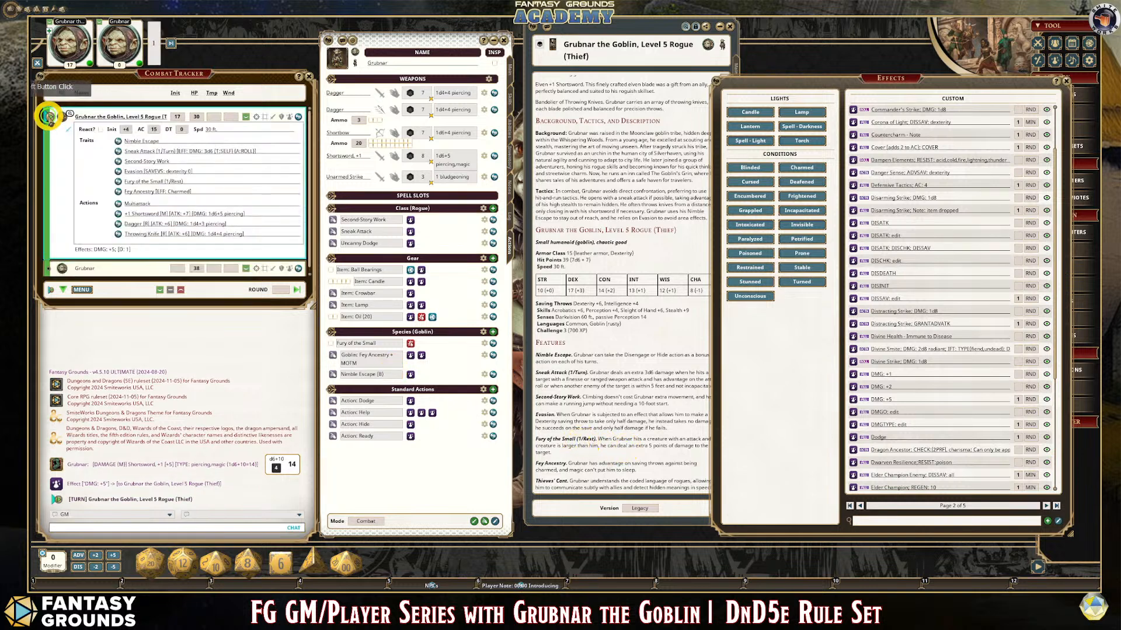
left_click(279, 292)
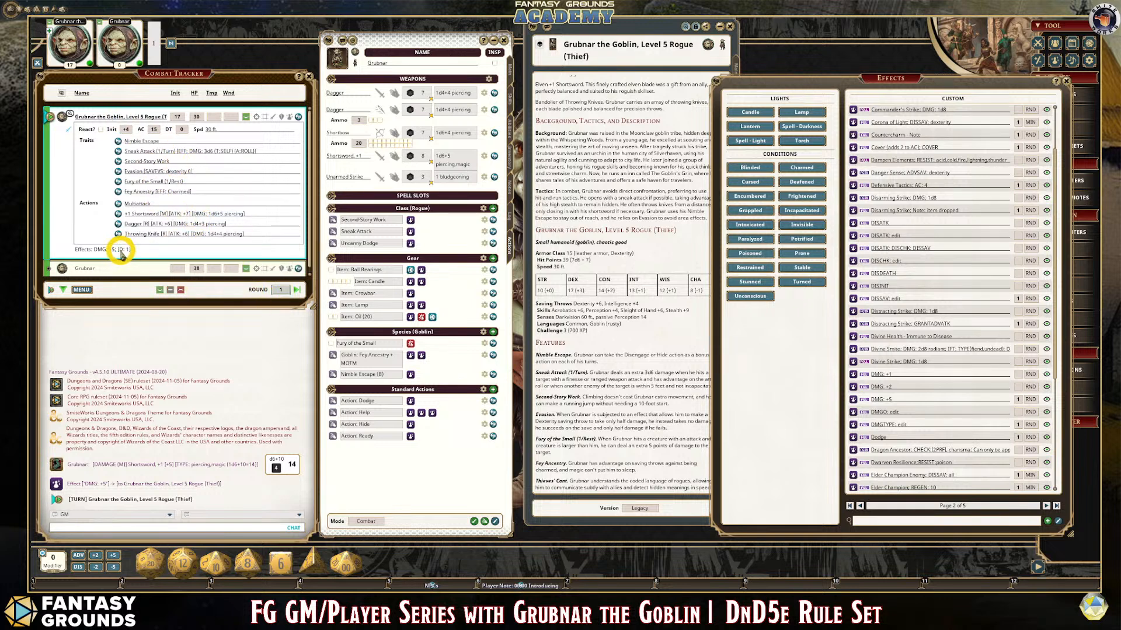
left_click(57, 289)
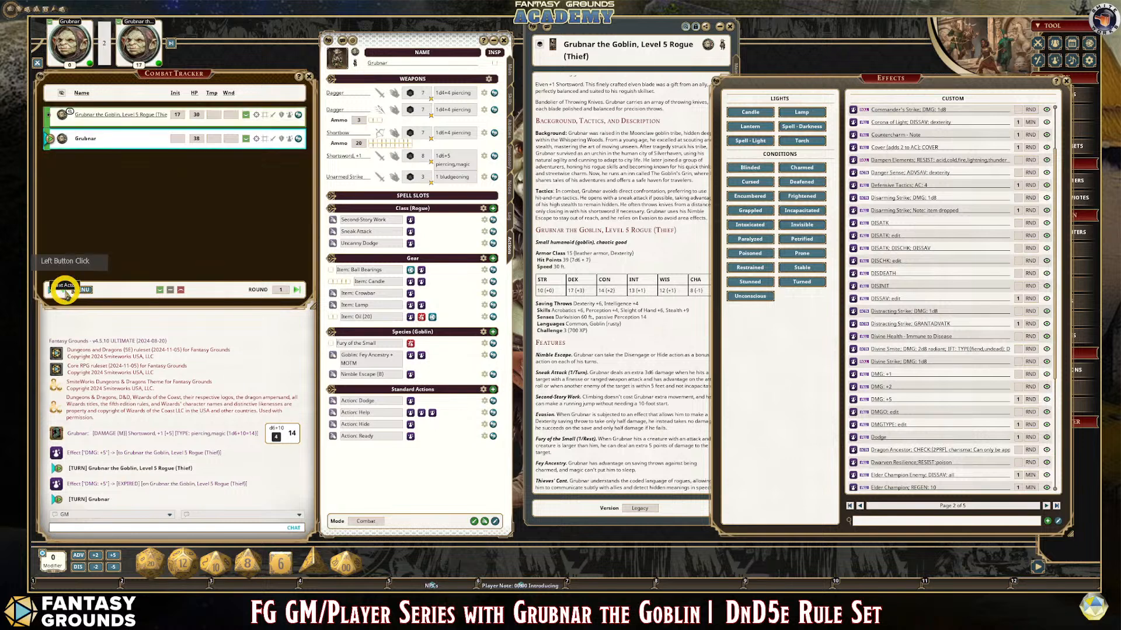
left_click(64, 290)
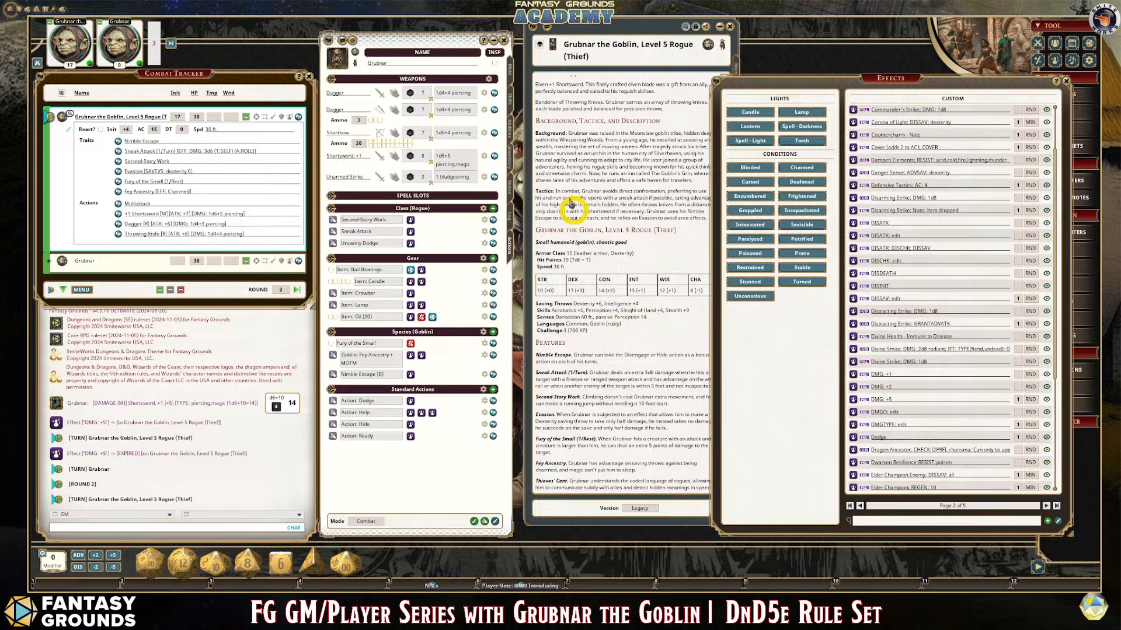
- Review the Features and Actions sections in the NPC's notes, checking the Fury of the Small and +1 Shortsword entries
left_click_drag(595, 37, 589, 42)
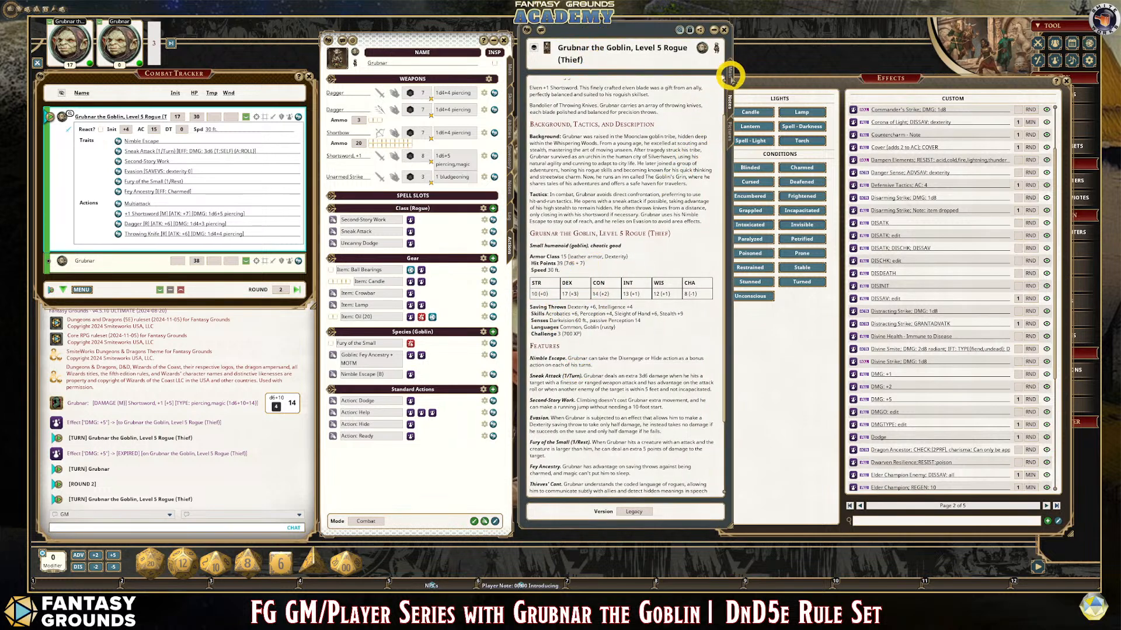
left_click(728, 132)
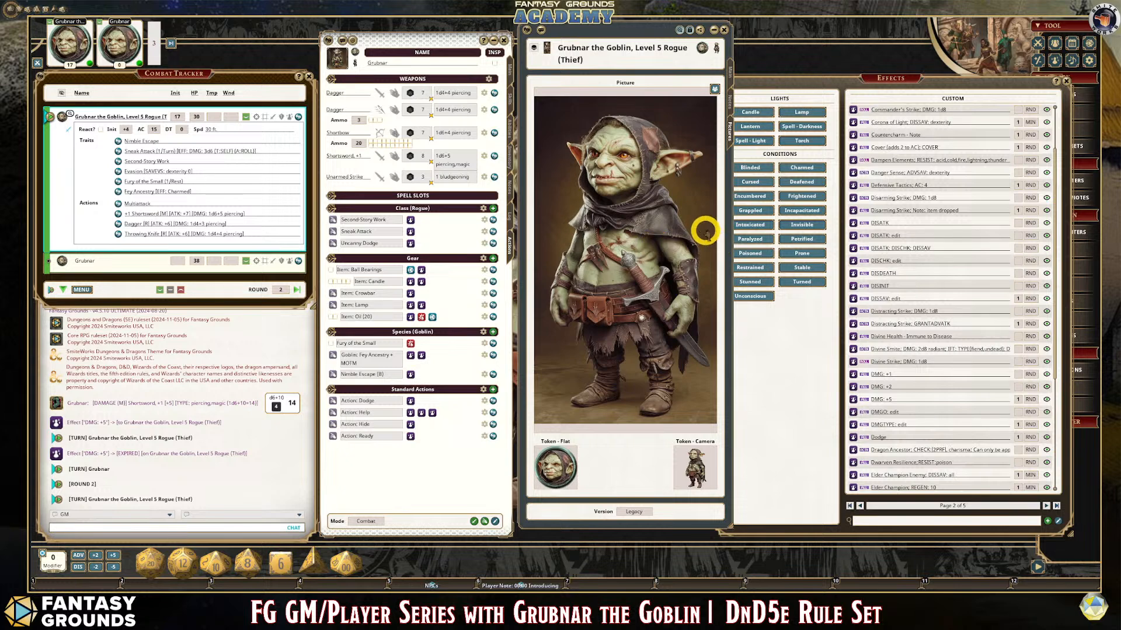
left_click(728, 104)
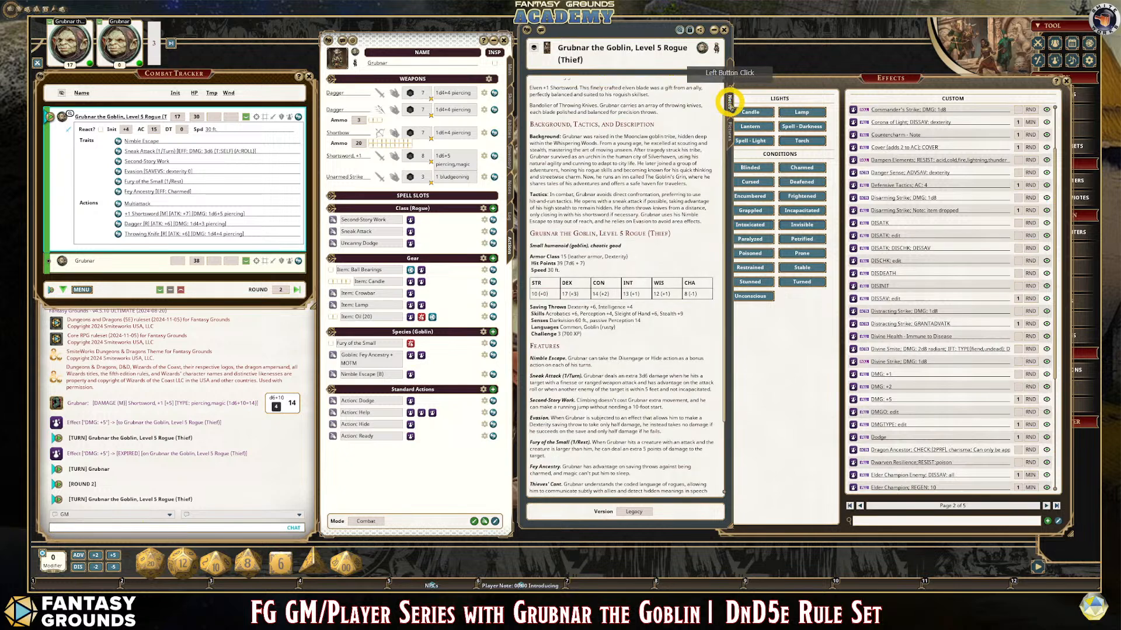
scroll(666, 303, "down", 3)
scroll(681, 370, "down", 2)
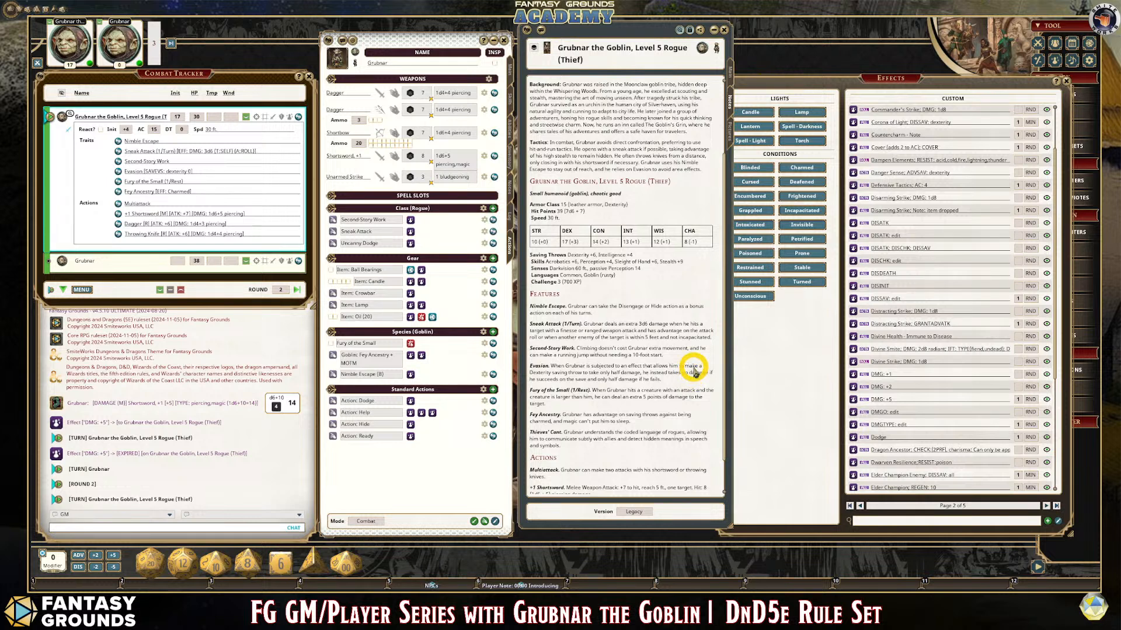
scroll(648, 319, "down", 2)
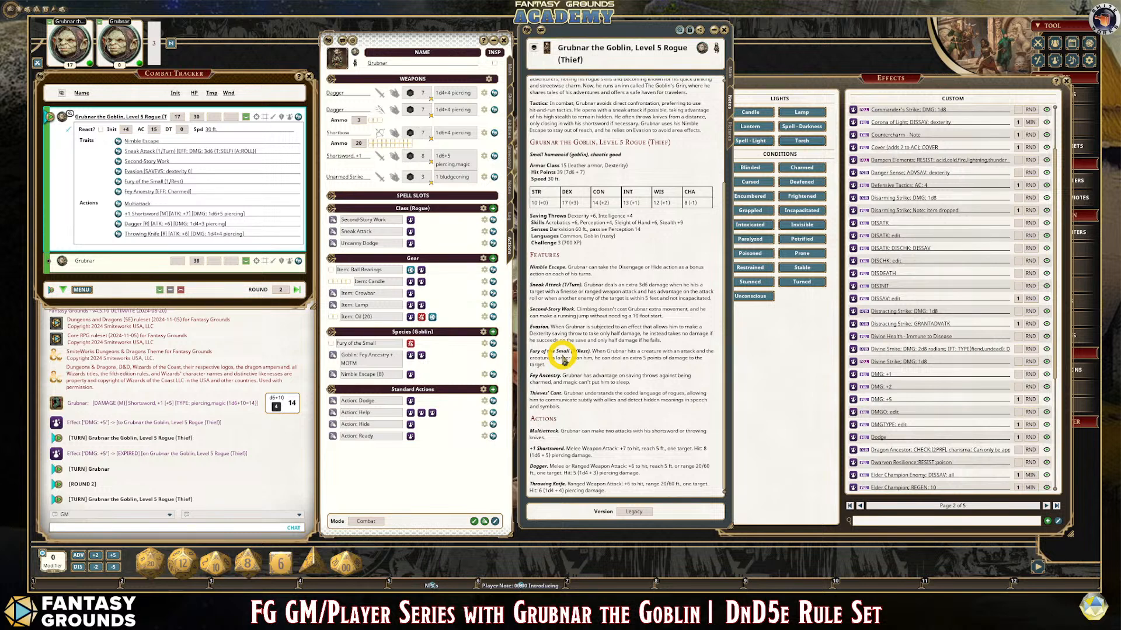
- Open the Shortsword, +1 item record, read its bonus, damage and description, and close it
left_click(494, 156)
scroll(618, 339, "down", 2)
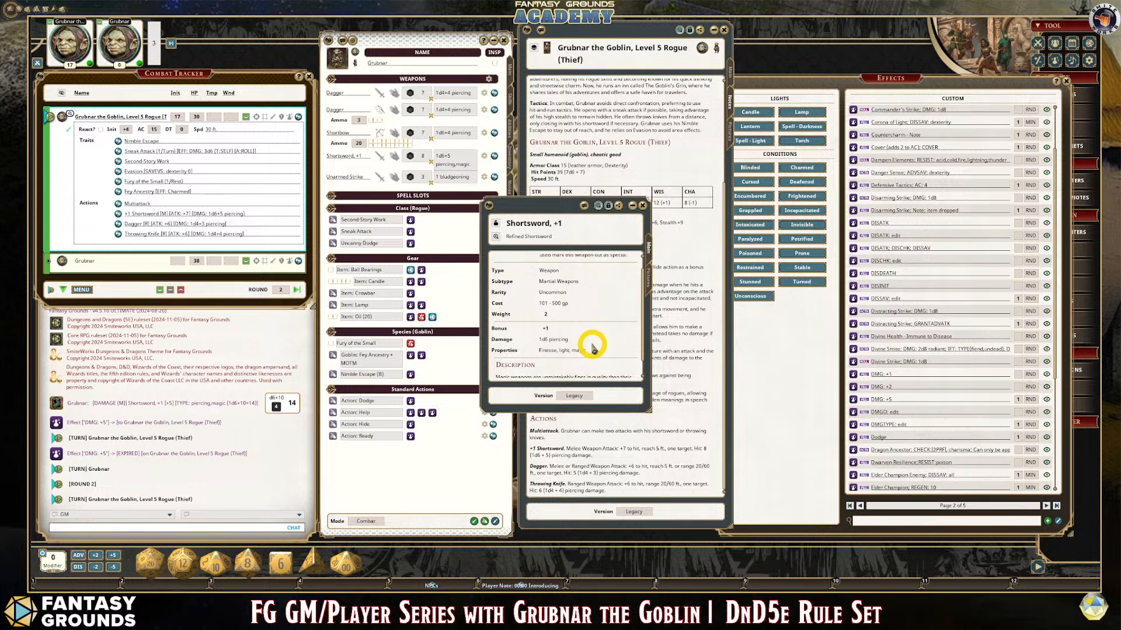
scroll(590, 344, "up", 1)
left_click(592, 339)
scroll(593, 339, "down", 1)
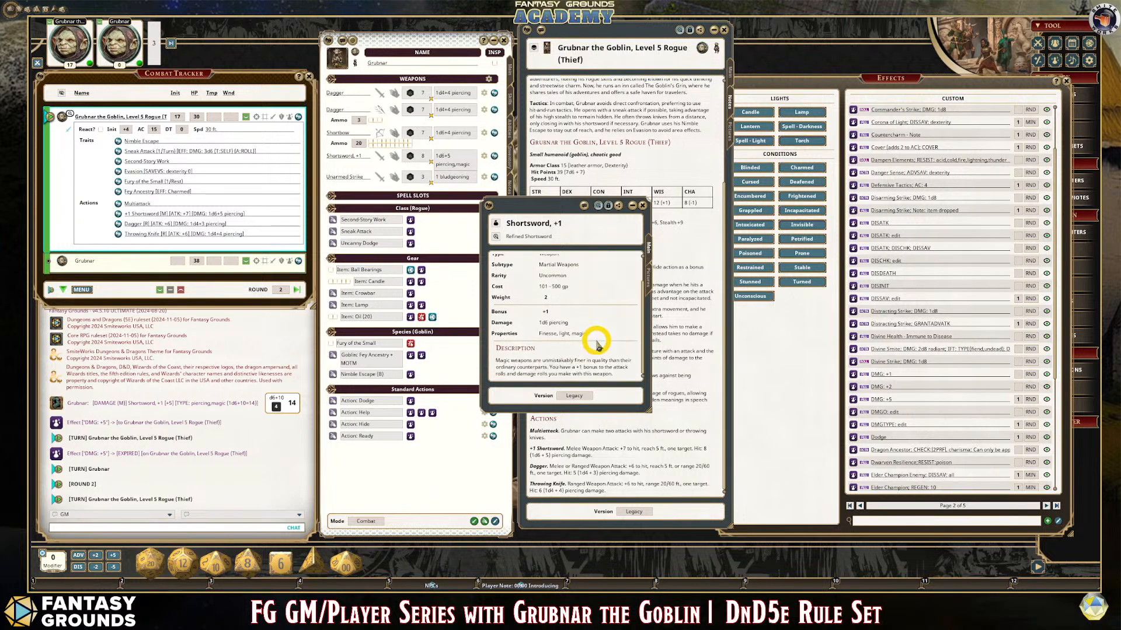
left_click(645, 207)
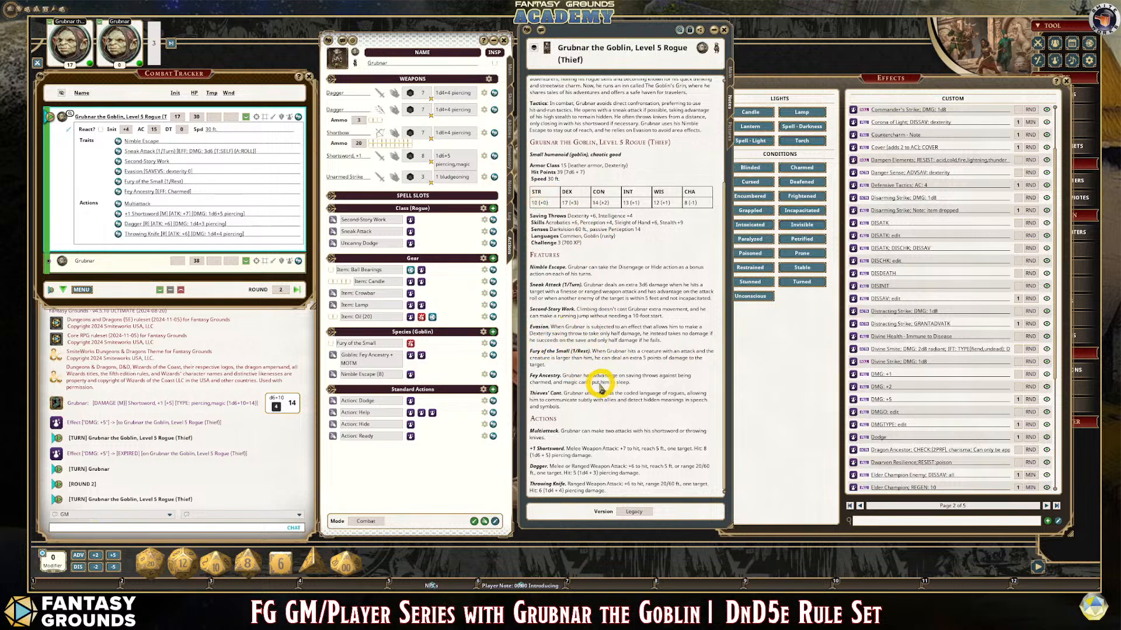
- Roll Grubnar's Fury of the Small damage and his Shortsword, +1 damage from the character sheet
scroll(601, 383, "up", 1)
scroll(601, 383, "down", 1)
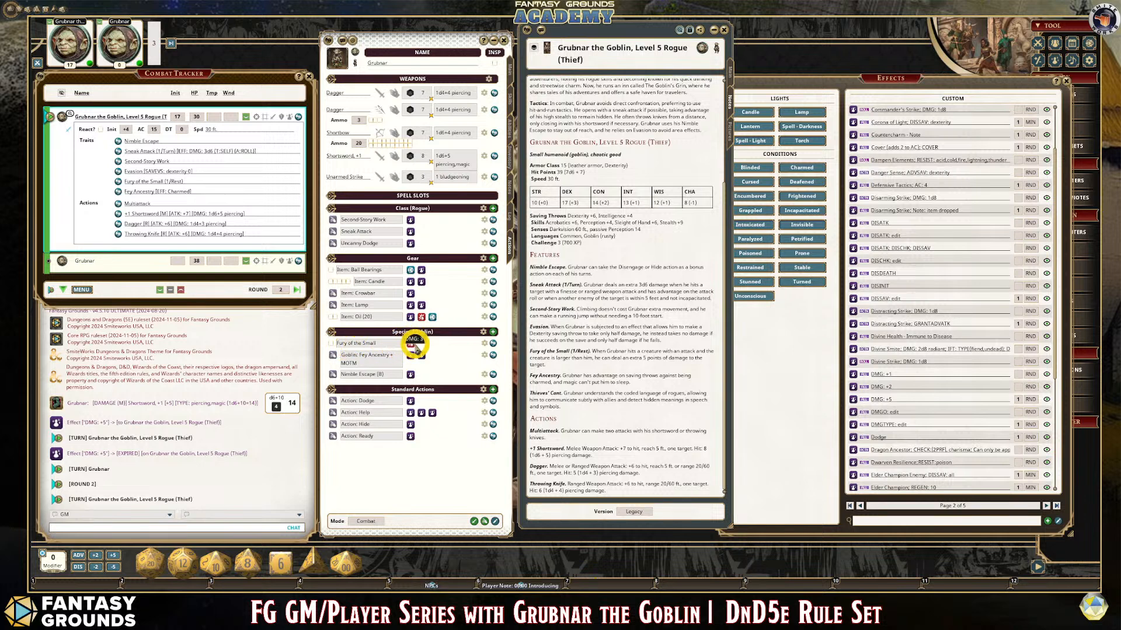
left_click(414, 345)
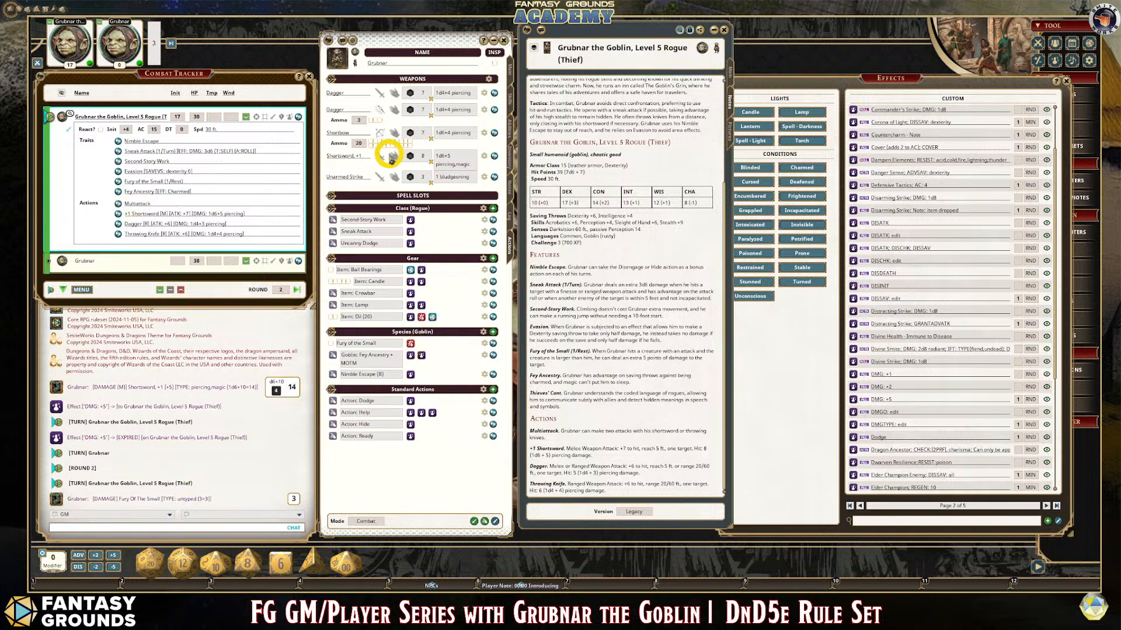
double_click(445, 157)
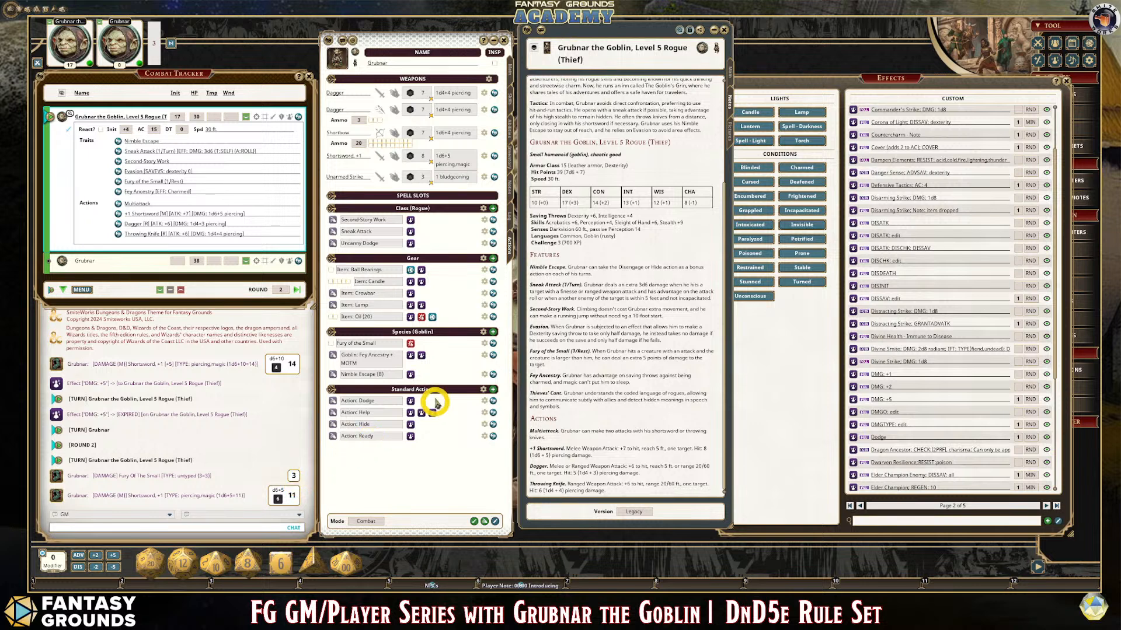
- Mark Grubnar's Fury of the Small as used and give the party a long rest through the combat tracker
left_click(331, 344)
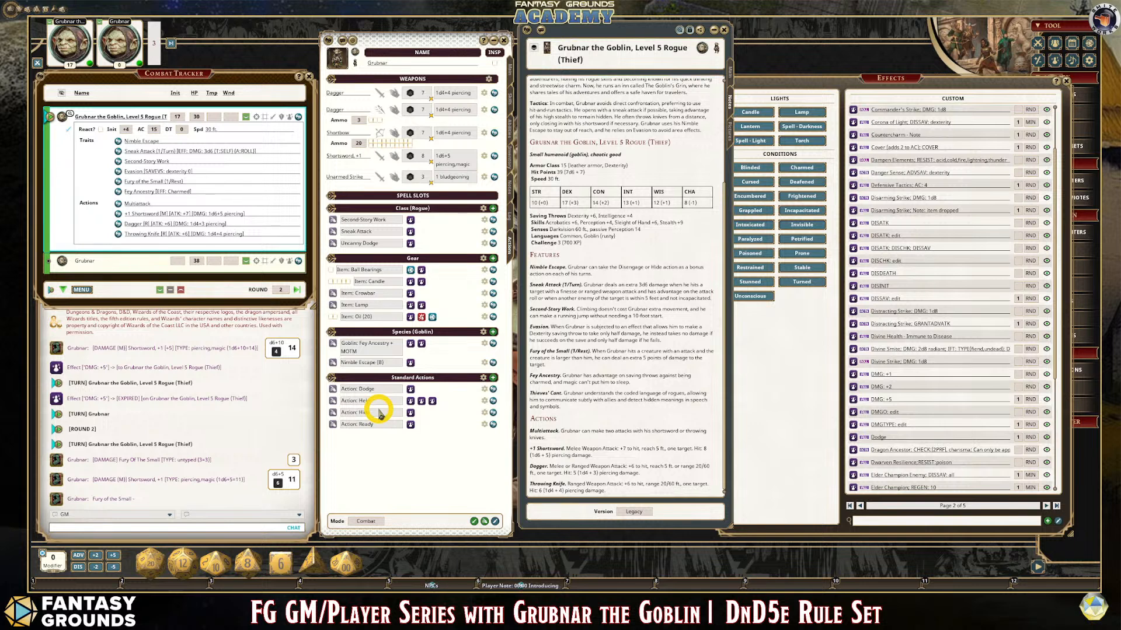
right_click(85, 292)
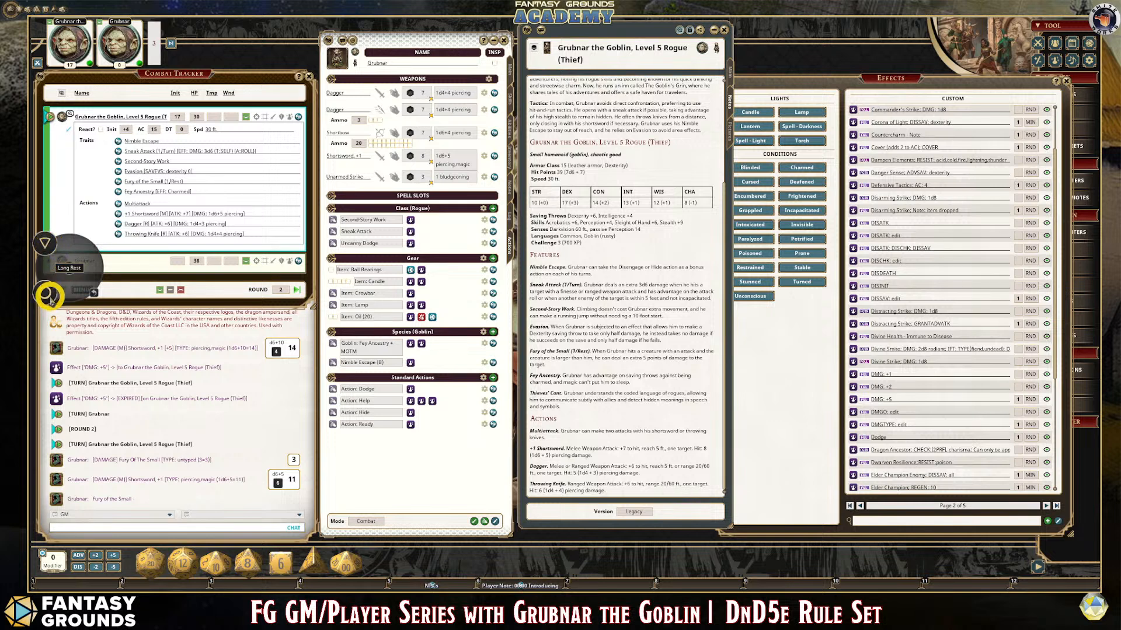
left_click(47, 295)
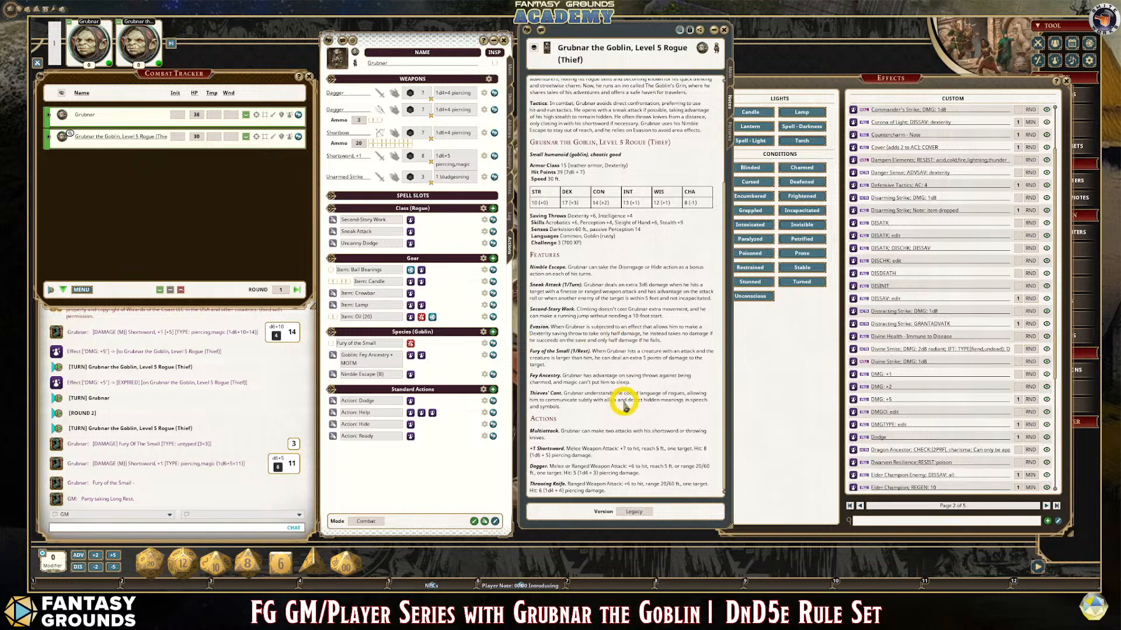
- Read through the NPC's background, tactics, features and actions in the notes once more
scroll(631, 397, "up", 2)
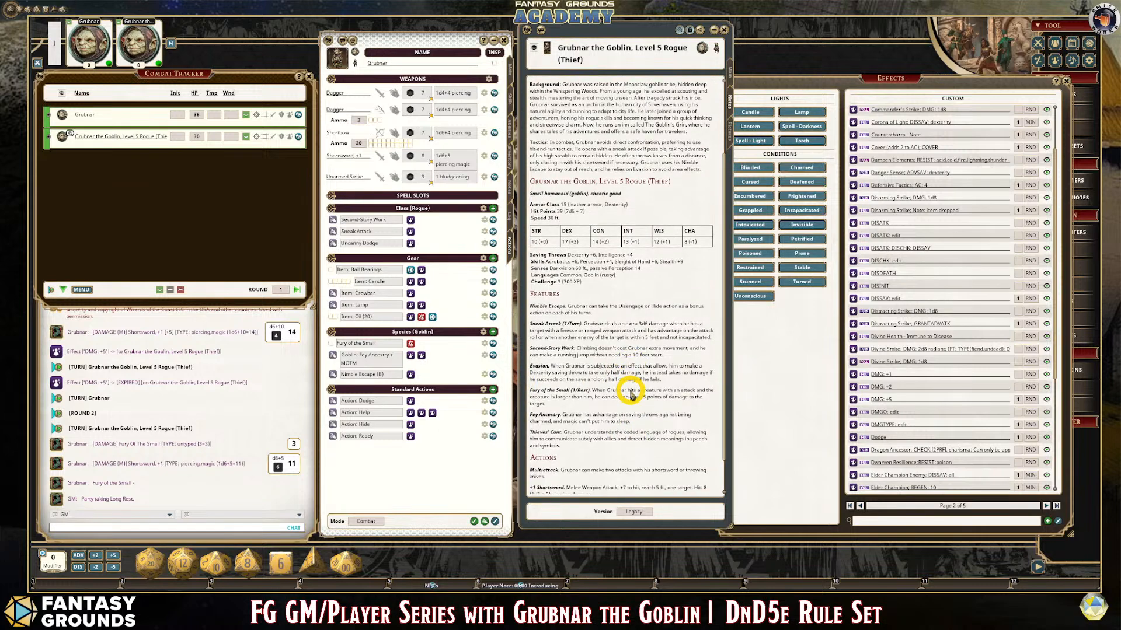
scroll(645, 370, "down", 2)
scroll(613, 385, "up", 4)
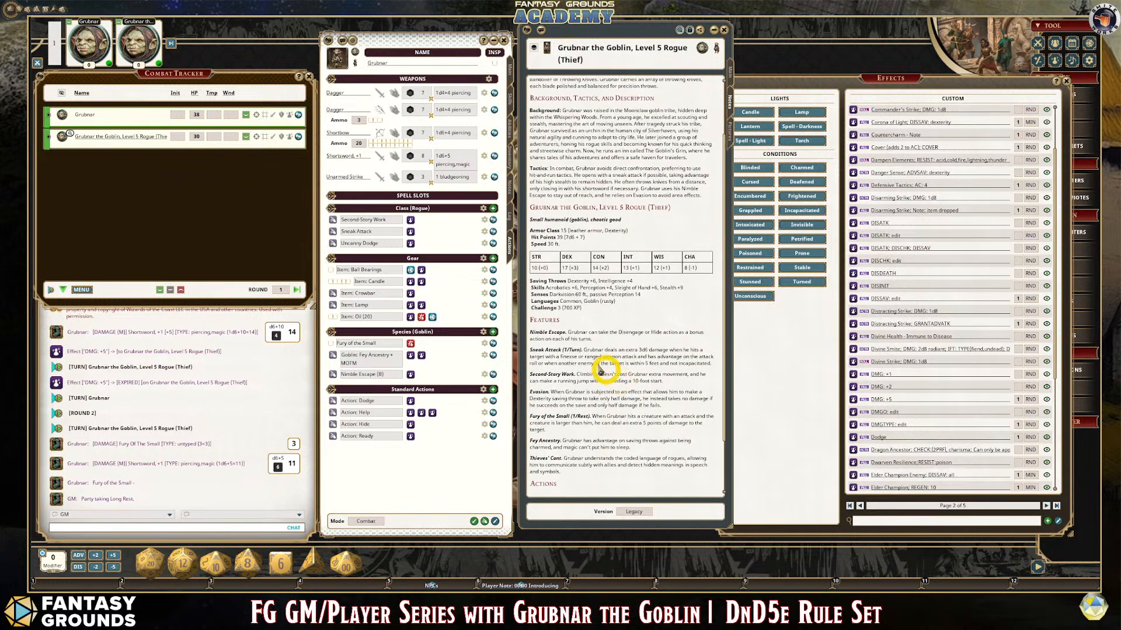
scroll(591, 360, "down", 1)
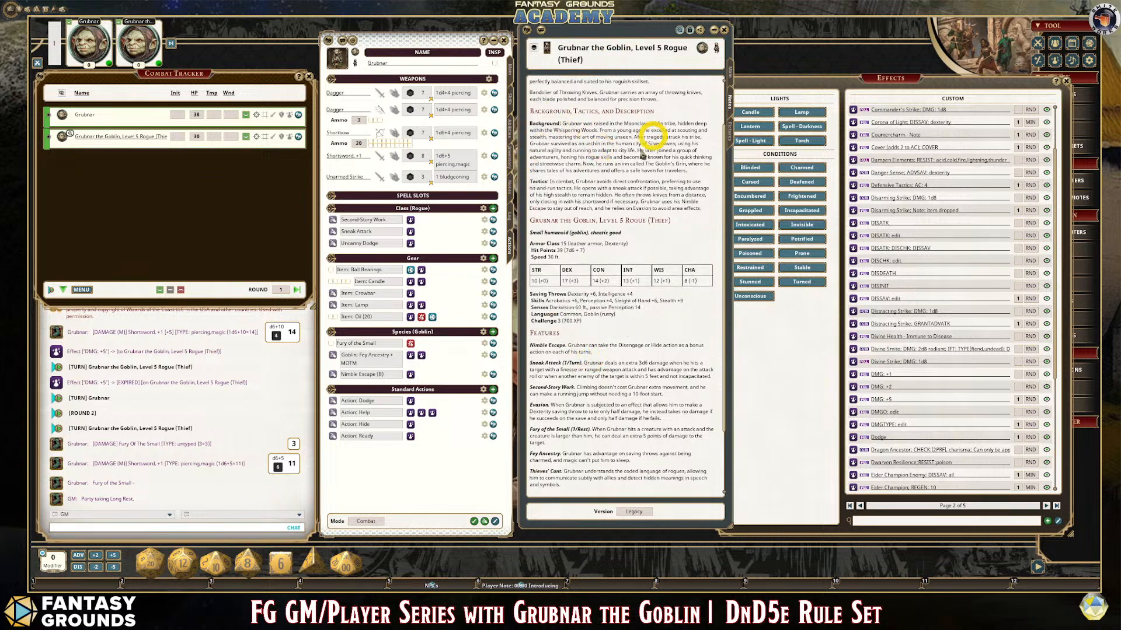
scroll(606, 255, "down", 3)
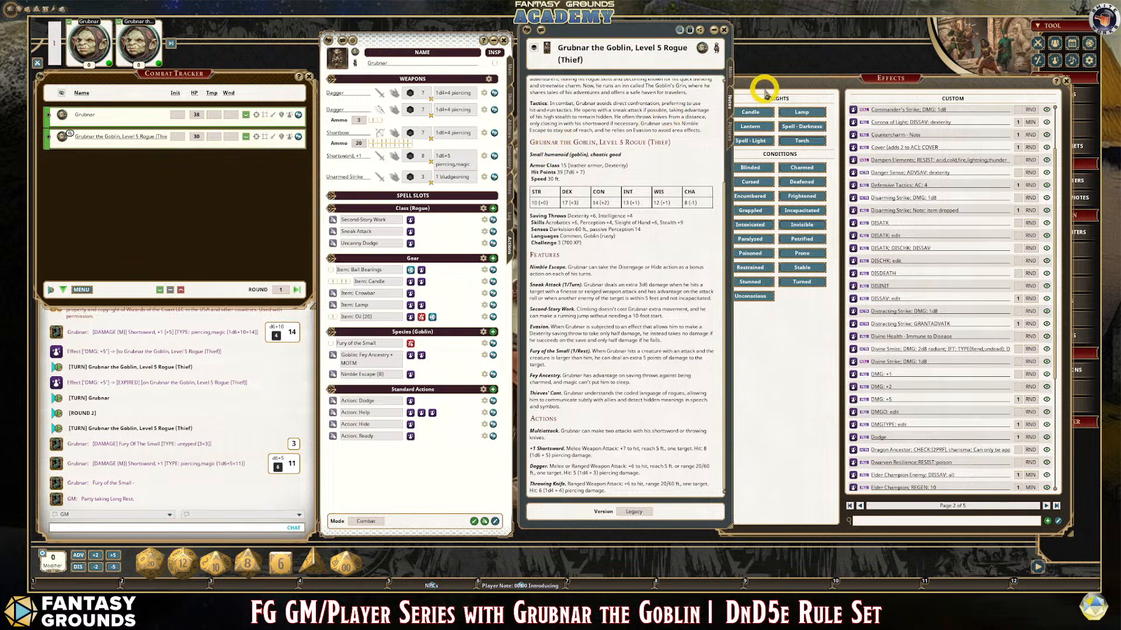
- Close the Effects and Items windows and shift the NPC's window slightly down beside the character sheet
left_click(1064, 82)
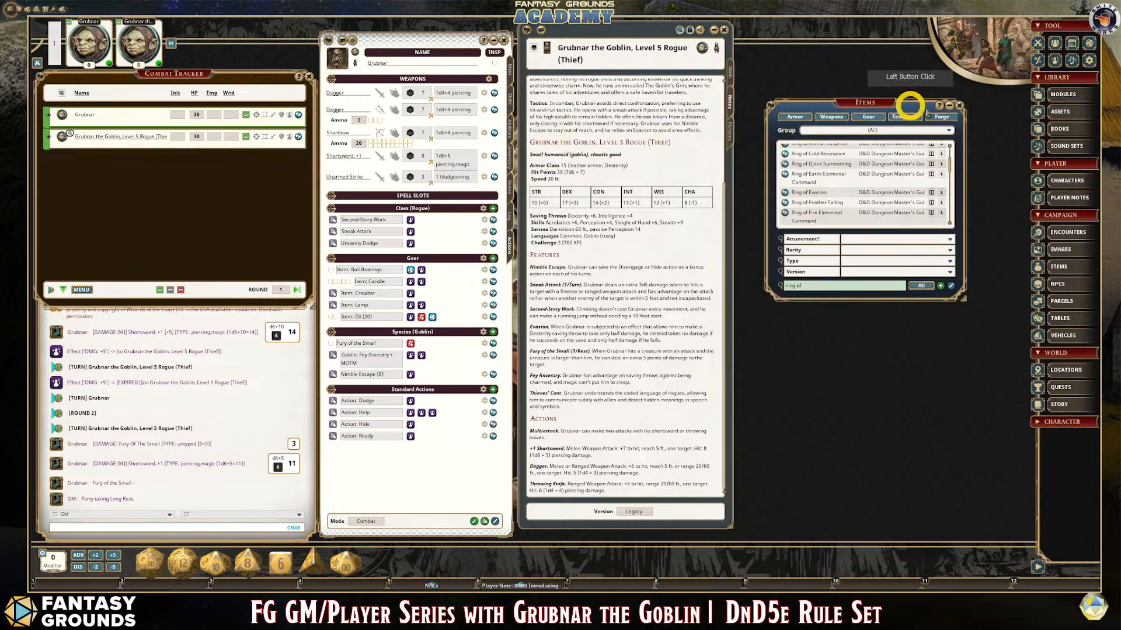
left_click(960, 106)
left_click_drag(633, 29, 634, 39)
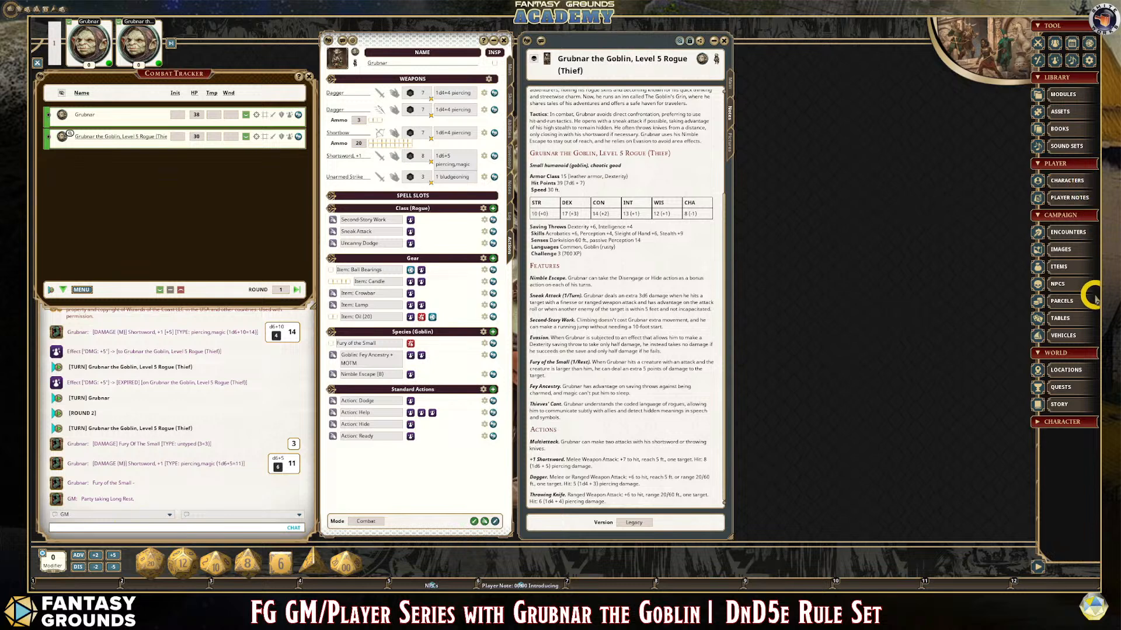
- Open the Mountain Thicket 30x30 map from the Amazing Maps Bundle group of the campaign images
left_click(1037, 249)
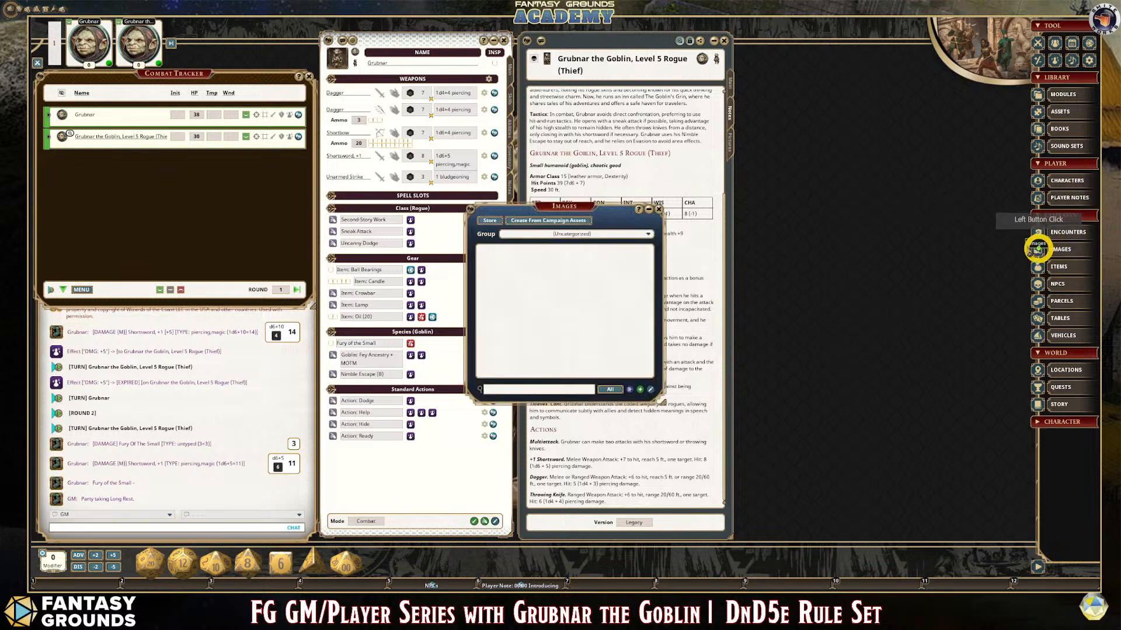
left_click(552, 223)
left_click(647, 234)
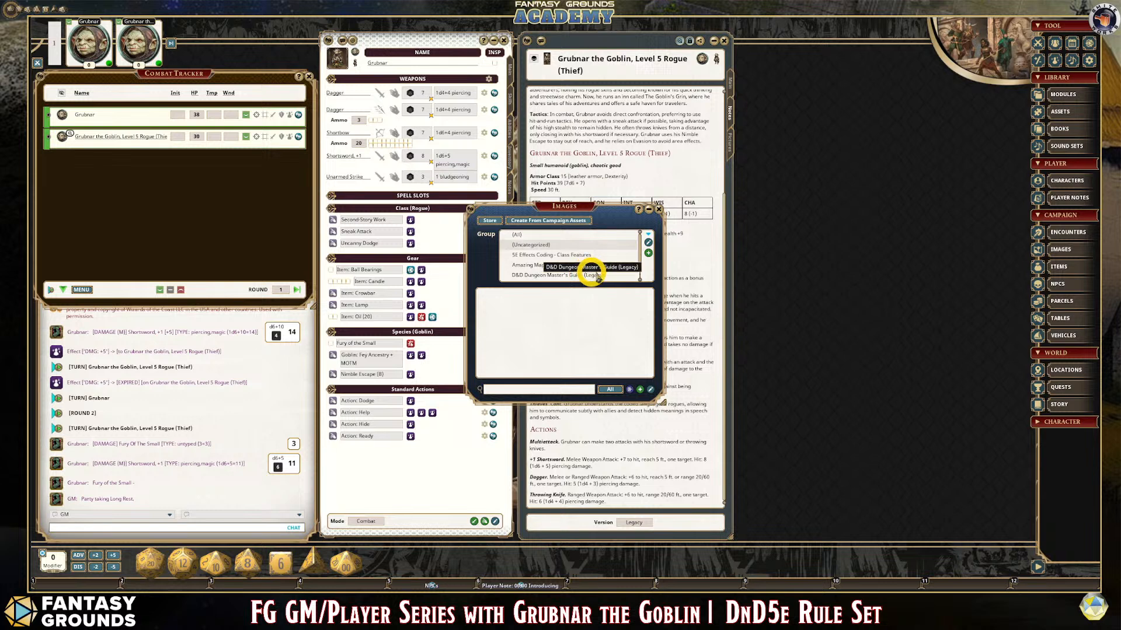
left_click(565, 266)
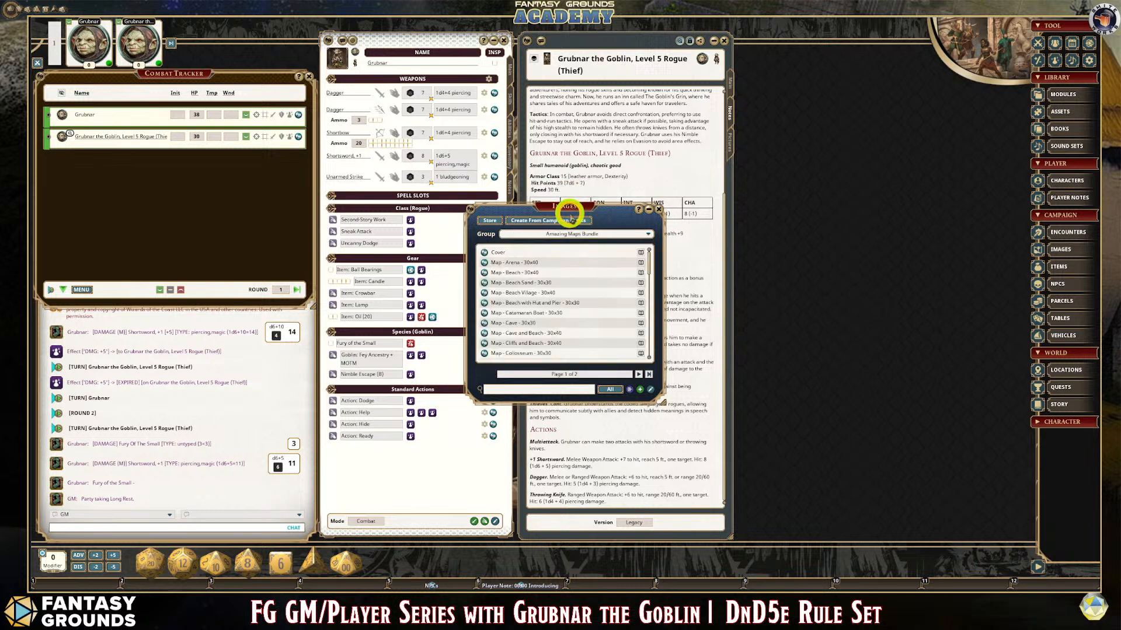
left_click_drag(571, 209, 823, 200)
scroll(838, 272, "down", 5)
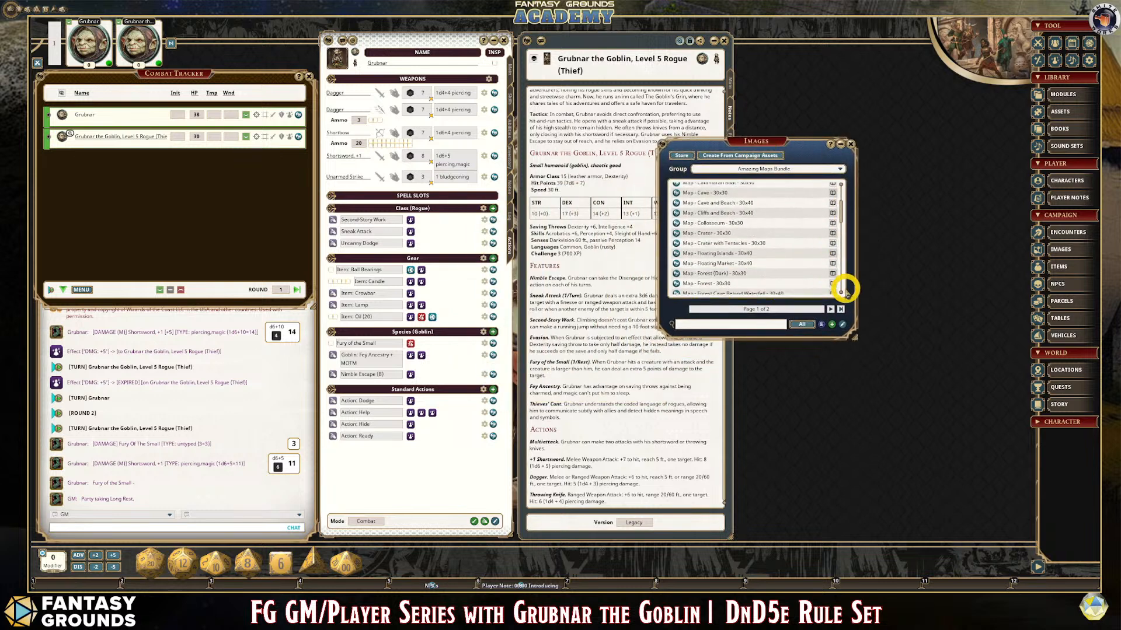
scroll(841, 291, "down", 10)
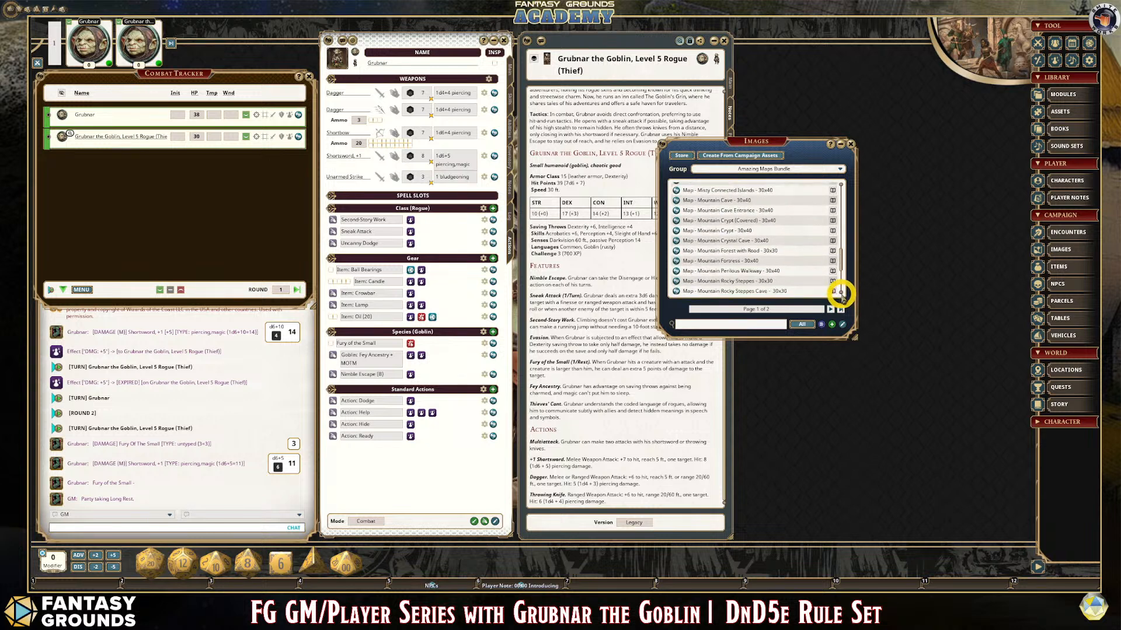
scroll(841, 297, "down", 4)
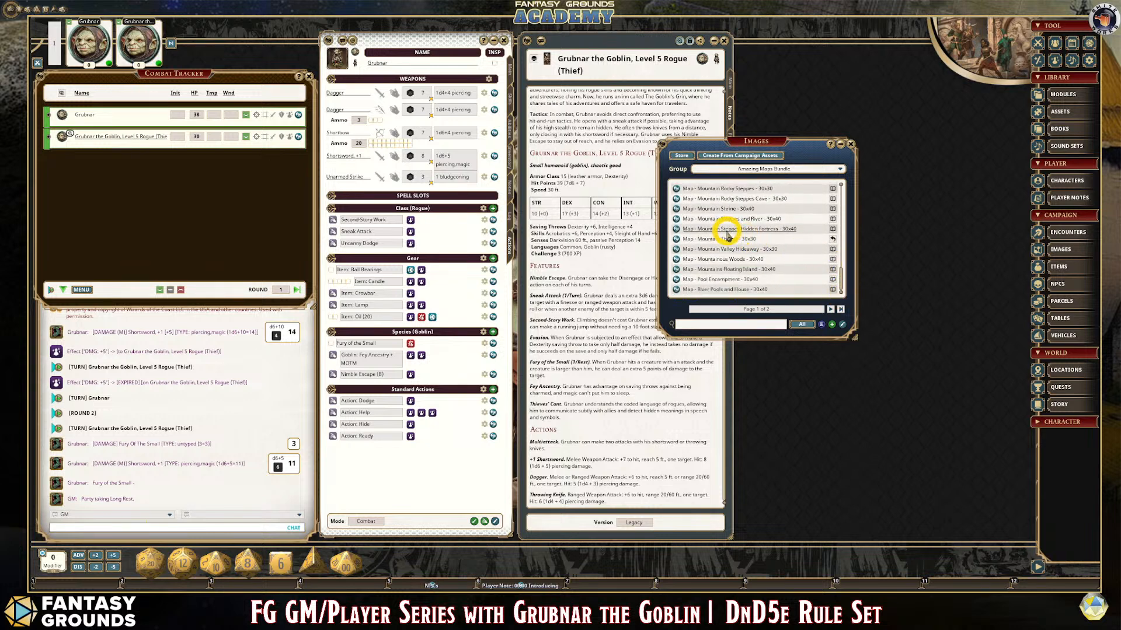
left_click(676, 239)
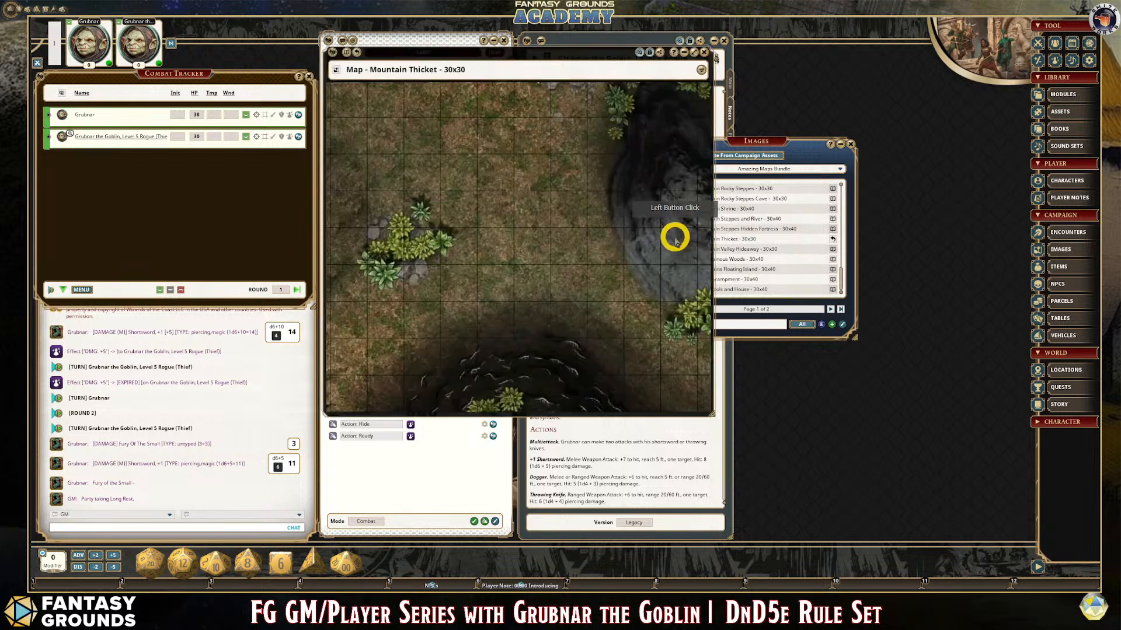
- Close the Images list and expand the Mountain Thicket map to fill the whole desktop background
left_click(851, 144)
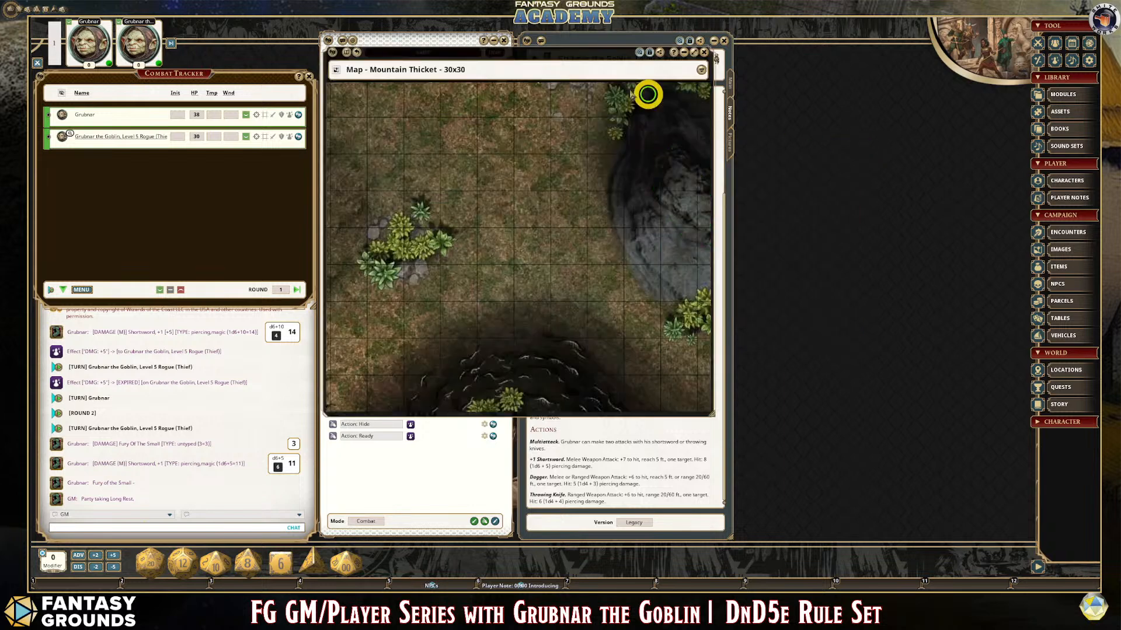
left_click_drag(535, 57, 728, 39)
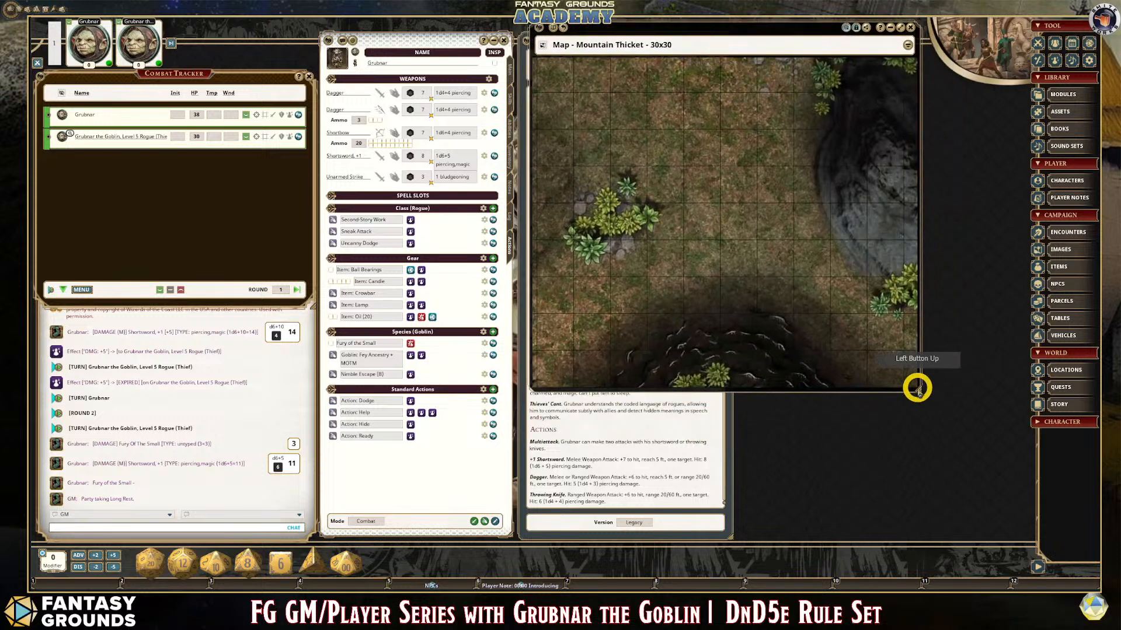
left_click_drag(919, 390, 1014, 538)
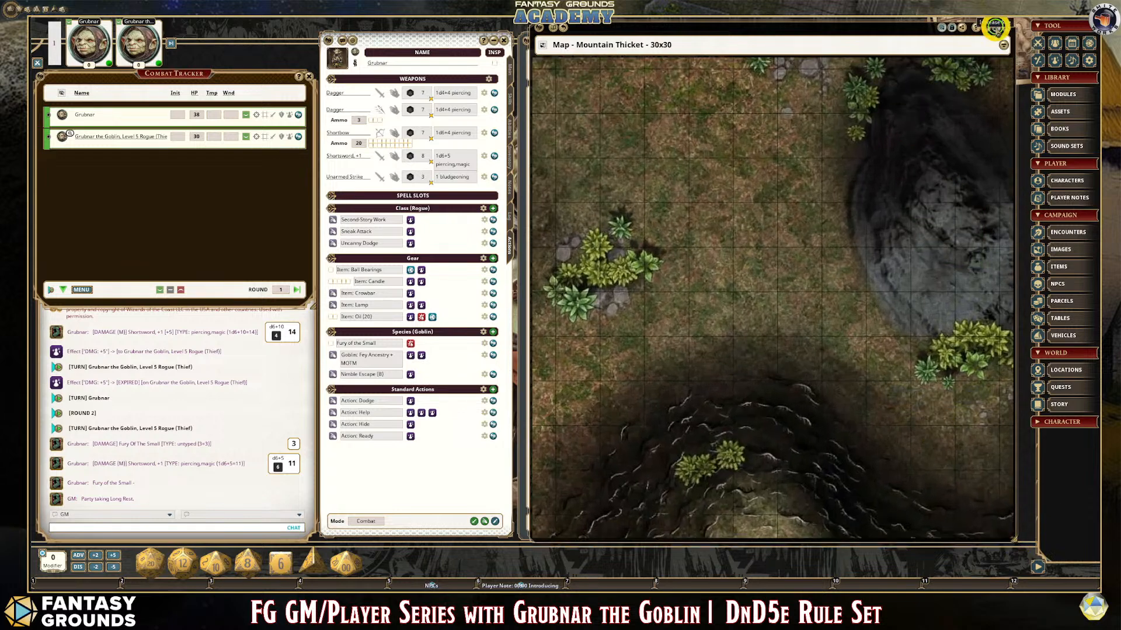
left_click(996, 27)
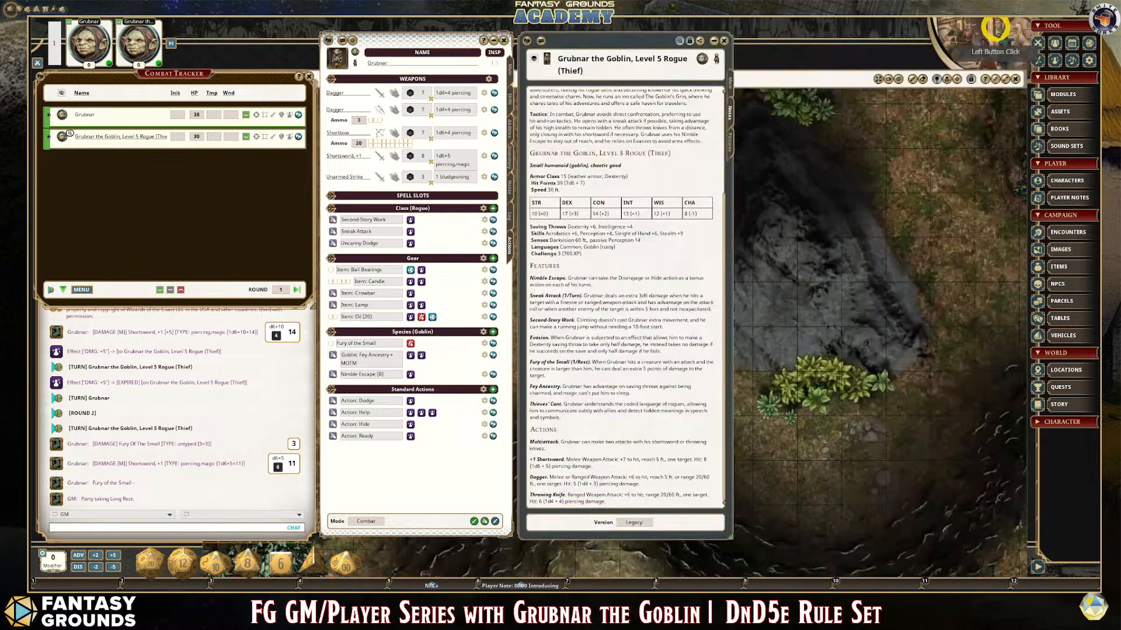
left_click(994, 81)
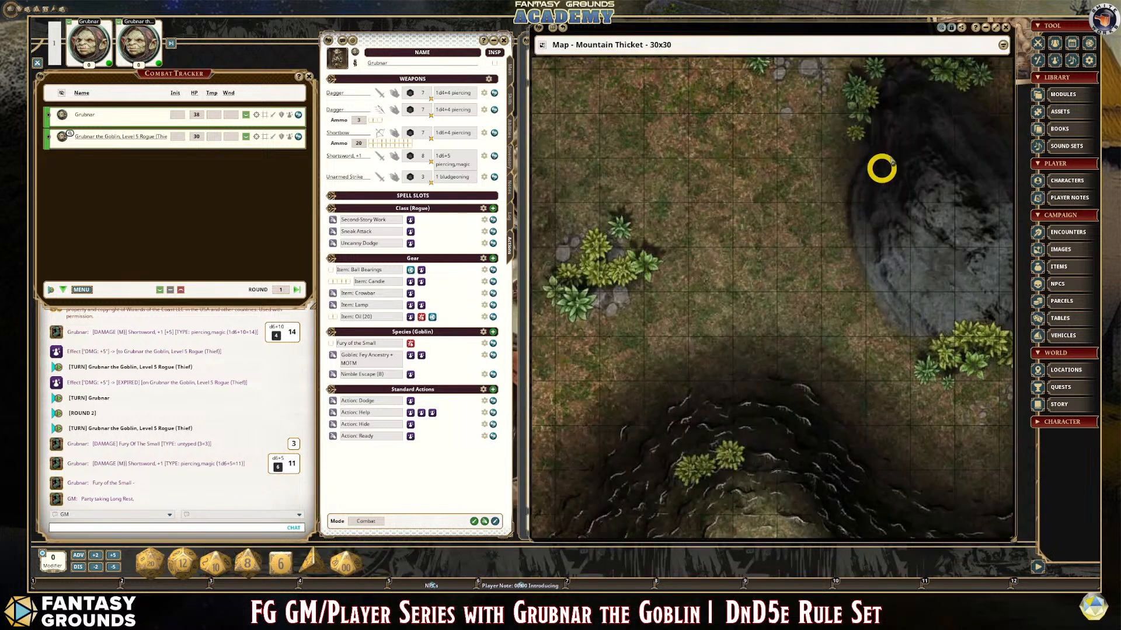
left_click(995, 27)
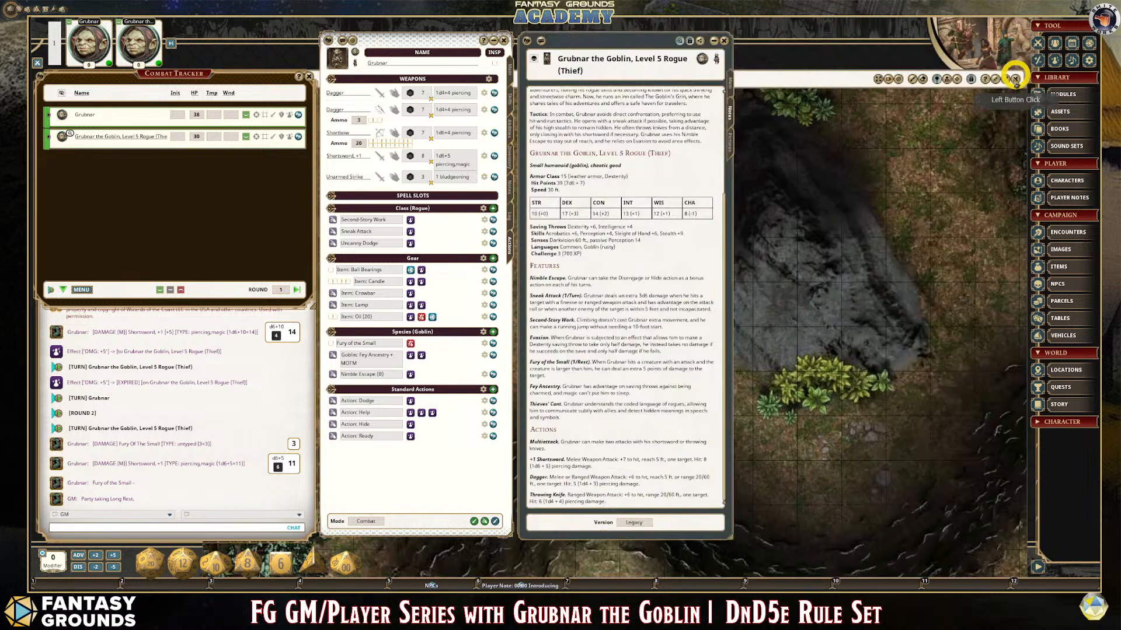
left_click(1009, 84)
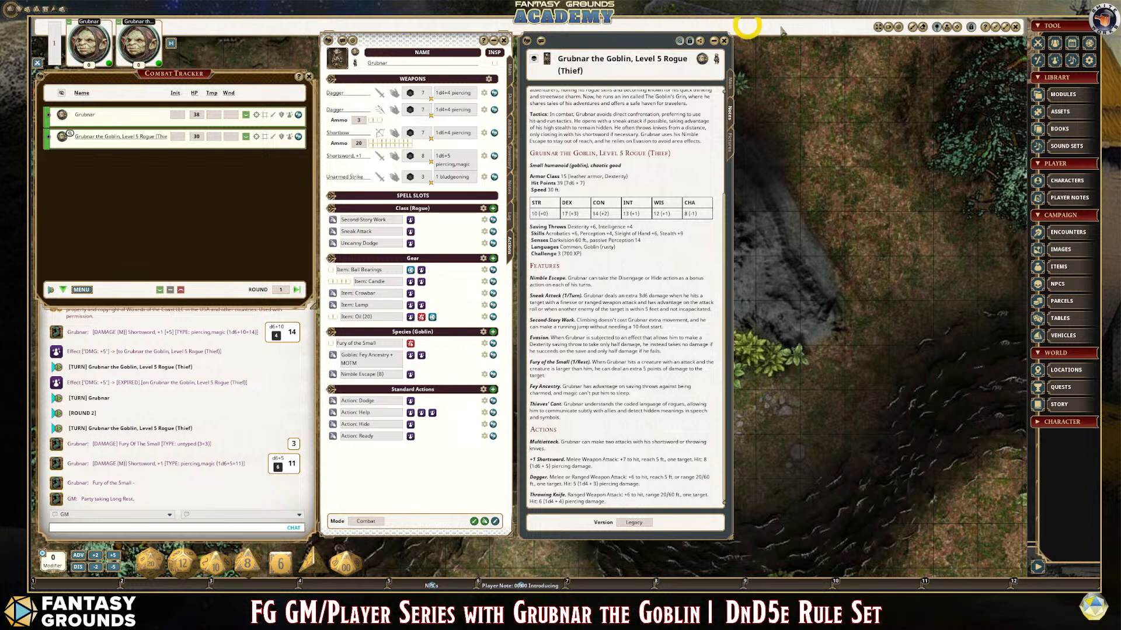
- Place both Grubnar tokens on the map from the combat tracker and close the character sheet and NPC windows
left_click_drag(614, 41, 791, 55)
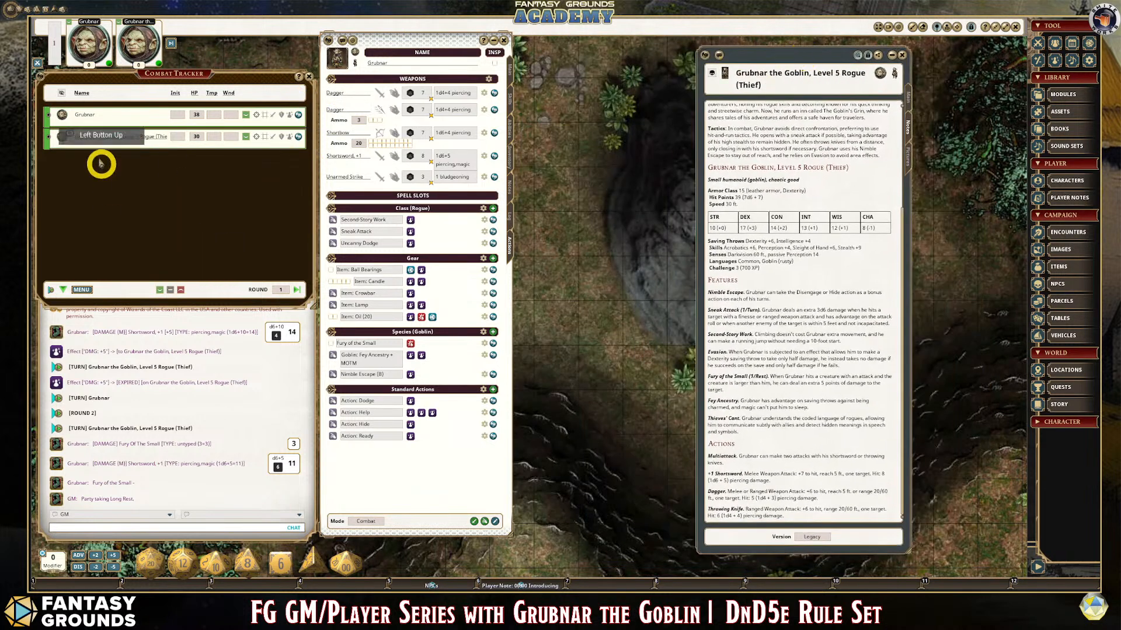
left_click_drag(161, 290, 567, 315)
scroll(552, 303, "up", 2)
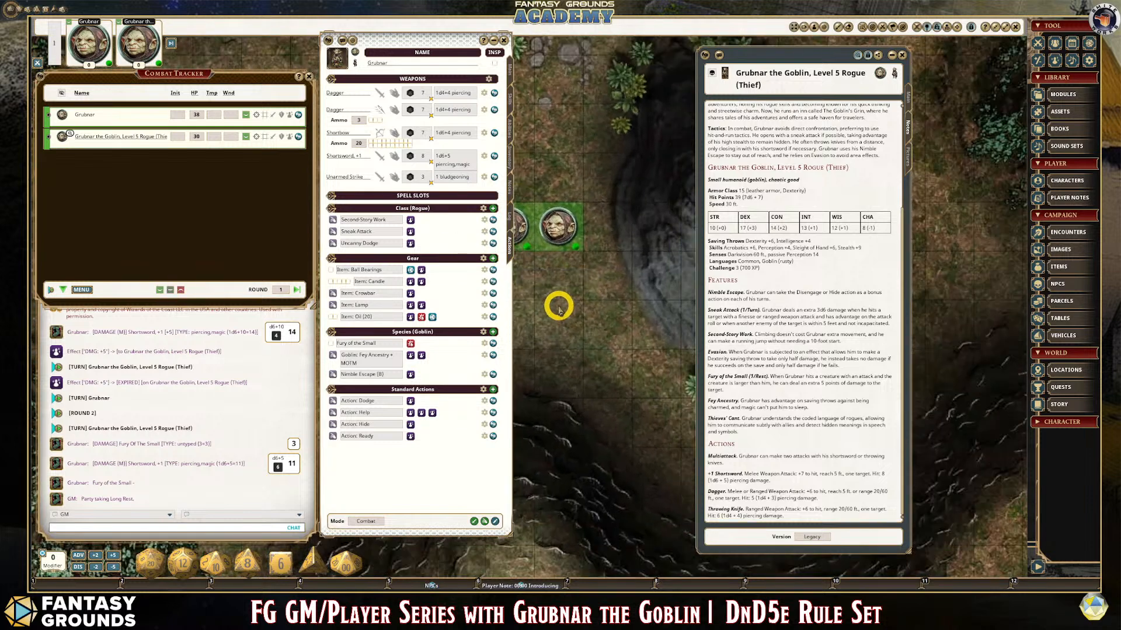
left_click(503, 40)
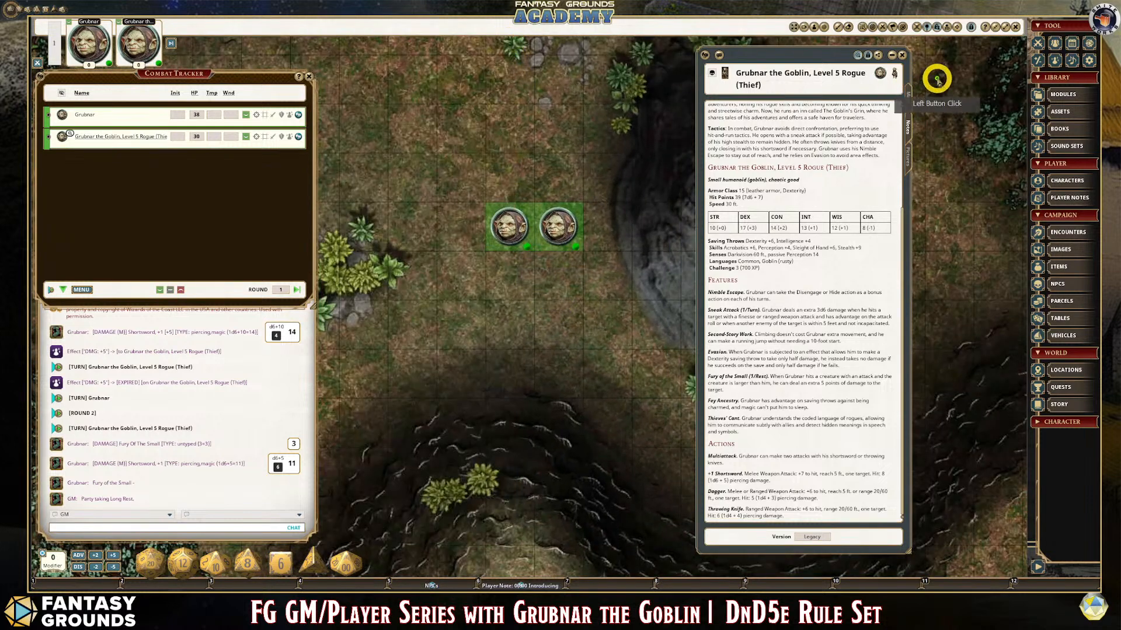
left_click(902, 54)
- Separate the two tokens on the map, moving one a square left and the other two squares down
scroll(469, 282, "up", 2)
left_click_drag(525, 202, 447, 208)
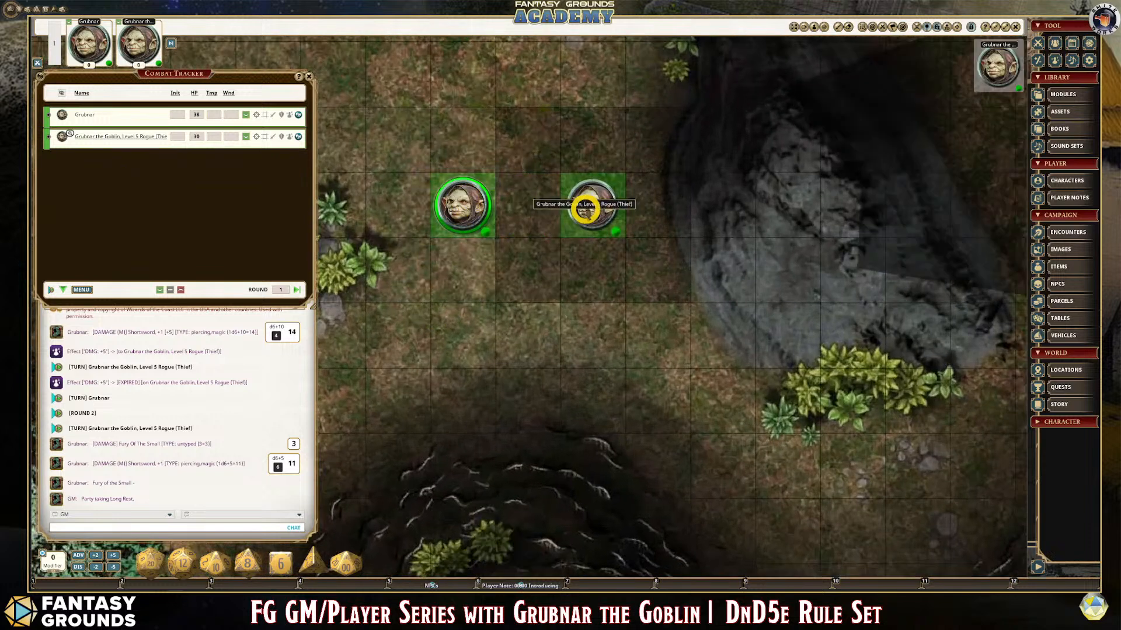
left_click(599, 208)
left_click_drag(598, 208, 593, 334)
left_click(457, 199)
left_click(584, 328)
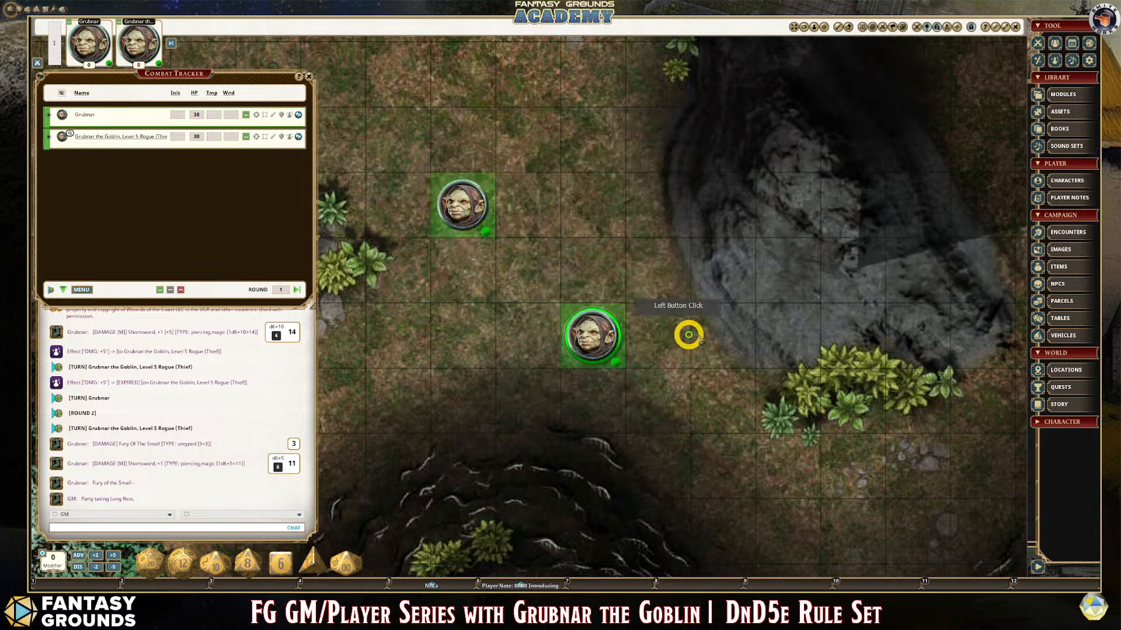
- Look over the map around the two tokens at different zoom levels, using the on-screen camera controls
scroll(850, 318, "down", 2)
scroll(849, 318, "down", 4)
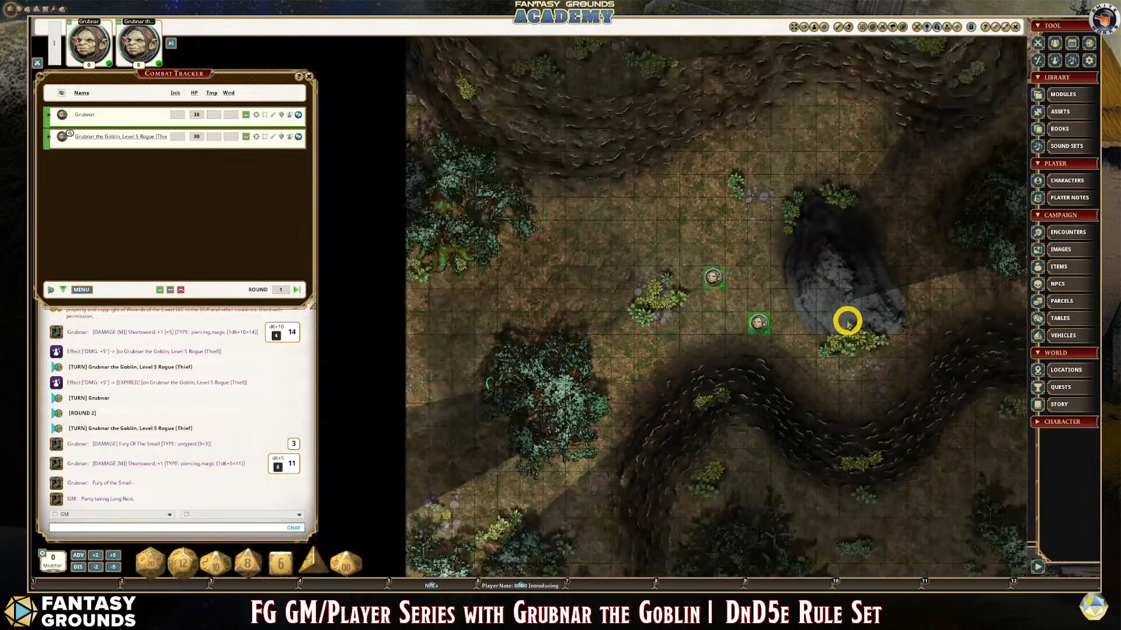
scroll(932, 359, "up", 3)
scroll(933, 359, "up", 2)
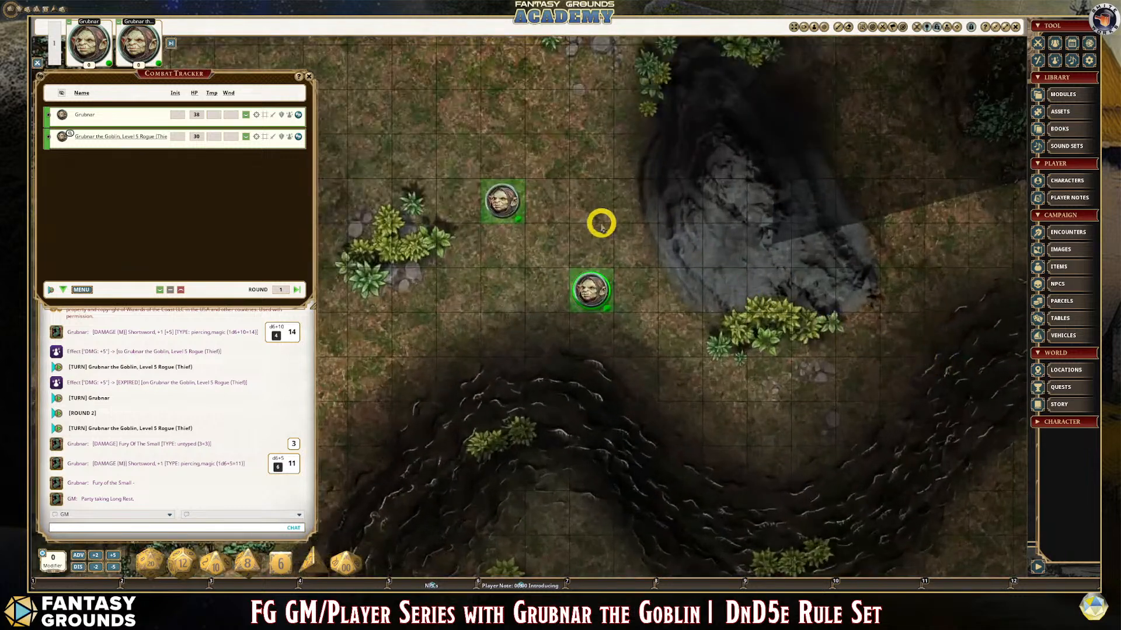
left_click(592, 284)
mouse_move(591, 279)
left_mouse_down()
mouse_move(593, 177)
mouse_move(597, 287)
left_mouse_up()
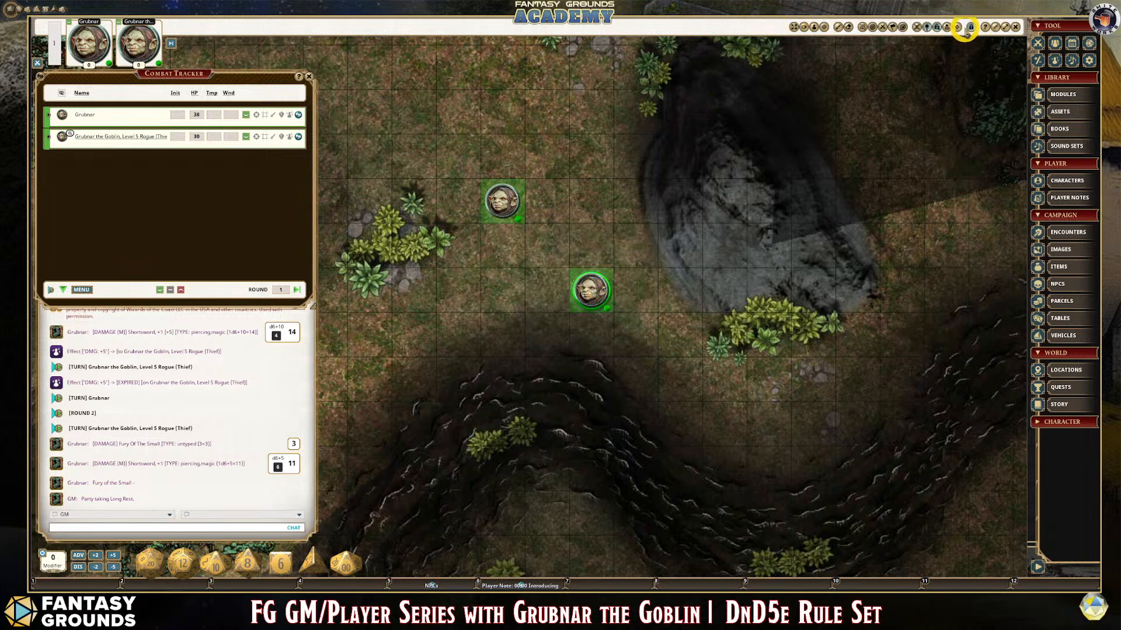
left_click(989, 558)
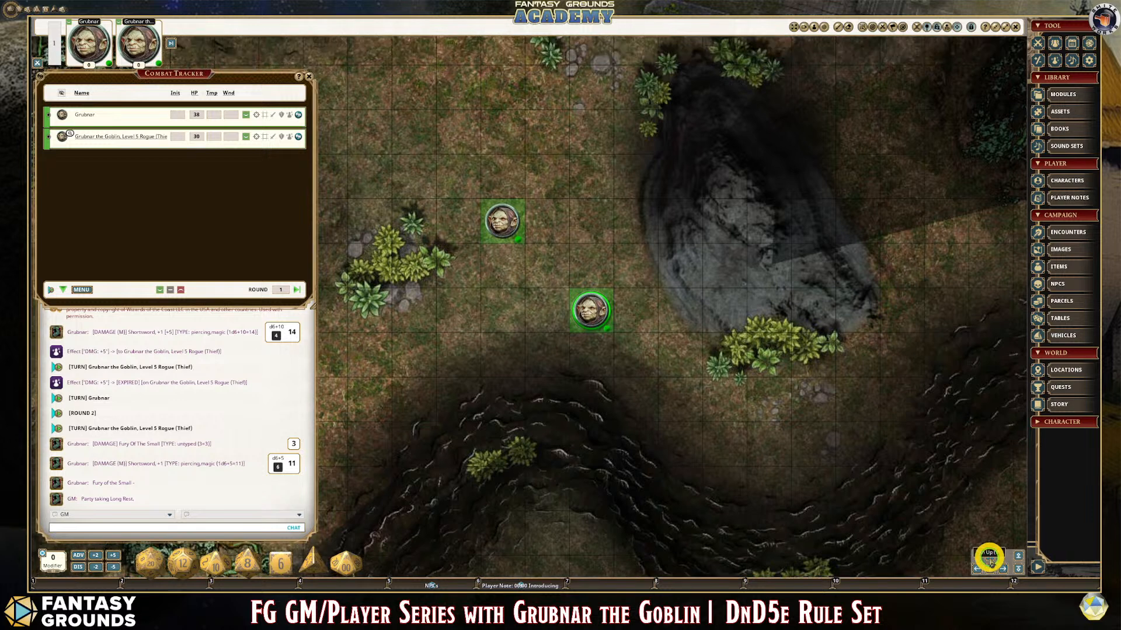
left_click(1018, 558)
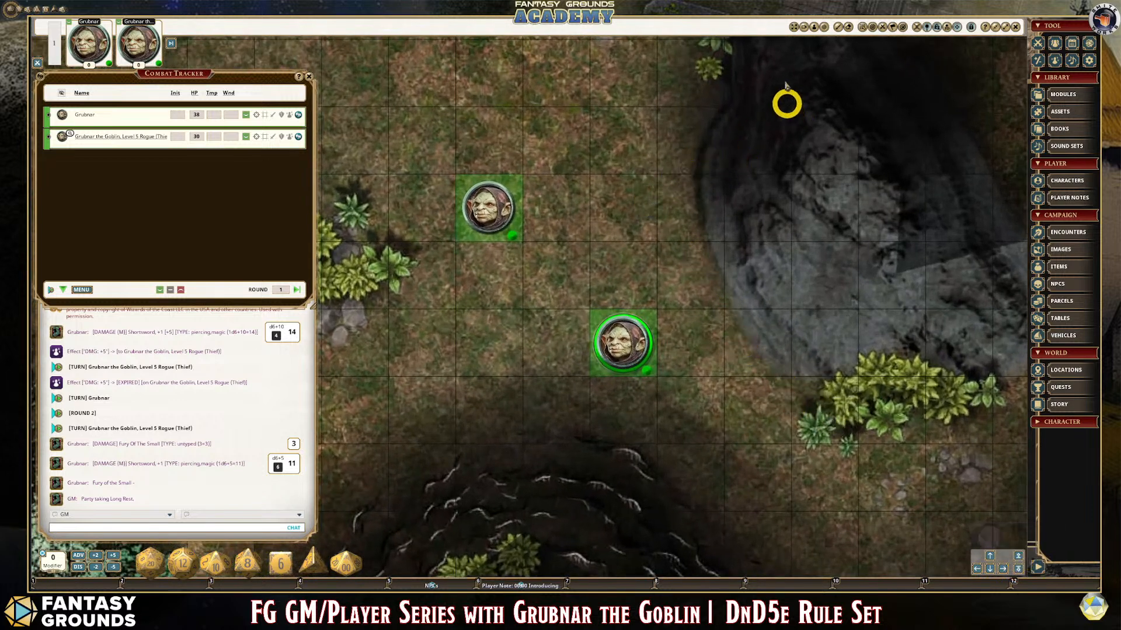
- Switch the map to the 3D camera view and move the NPC Grubnar's token closer to the other token
left_click(803, 28)
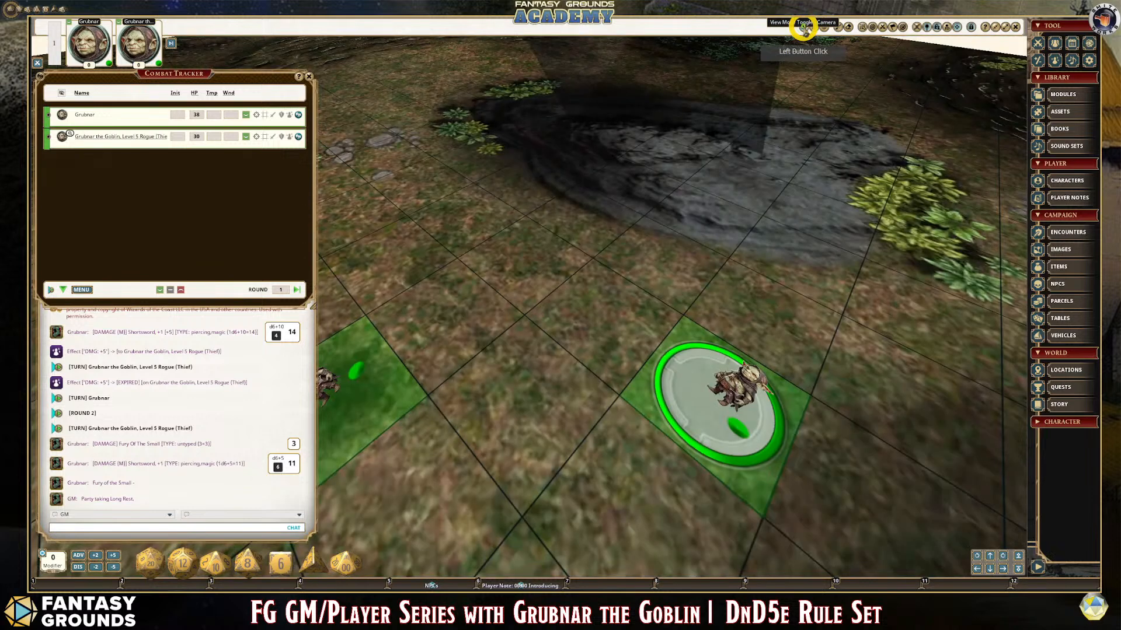
scroll(795, 318, "down", 5)
scroll(584, 401, "up", 1)
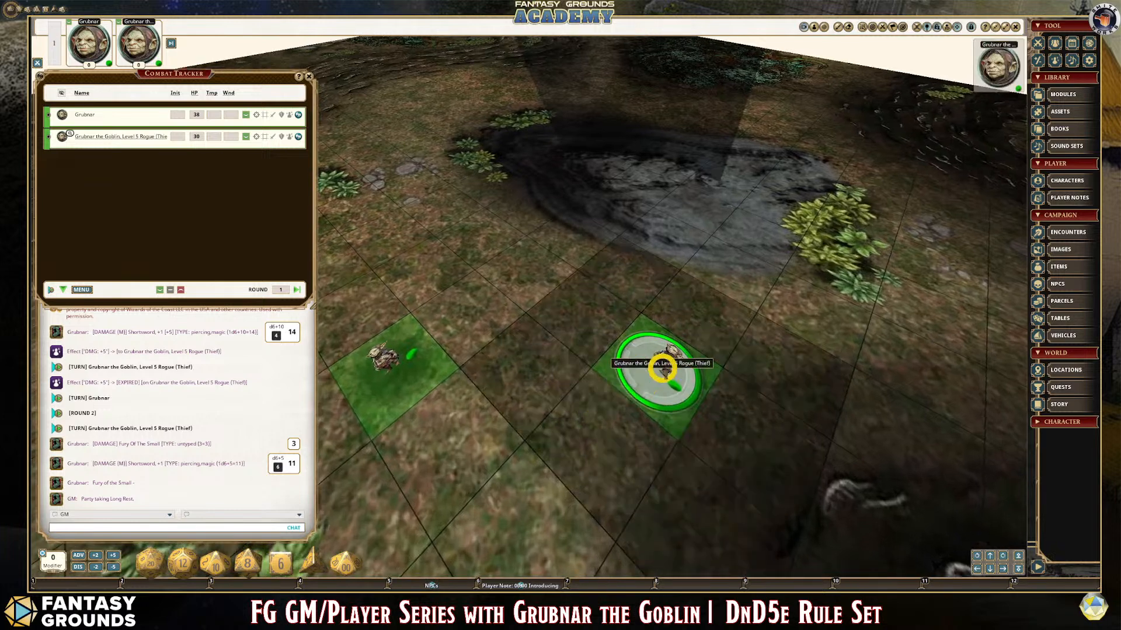
left_click_drag(663, 368, 597, 318)
scroll(549, 380, "up", 4)
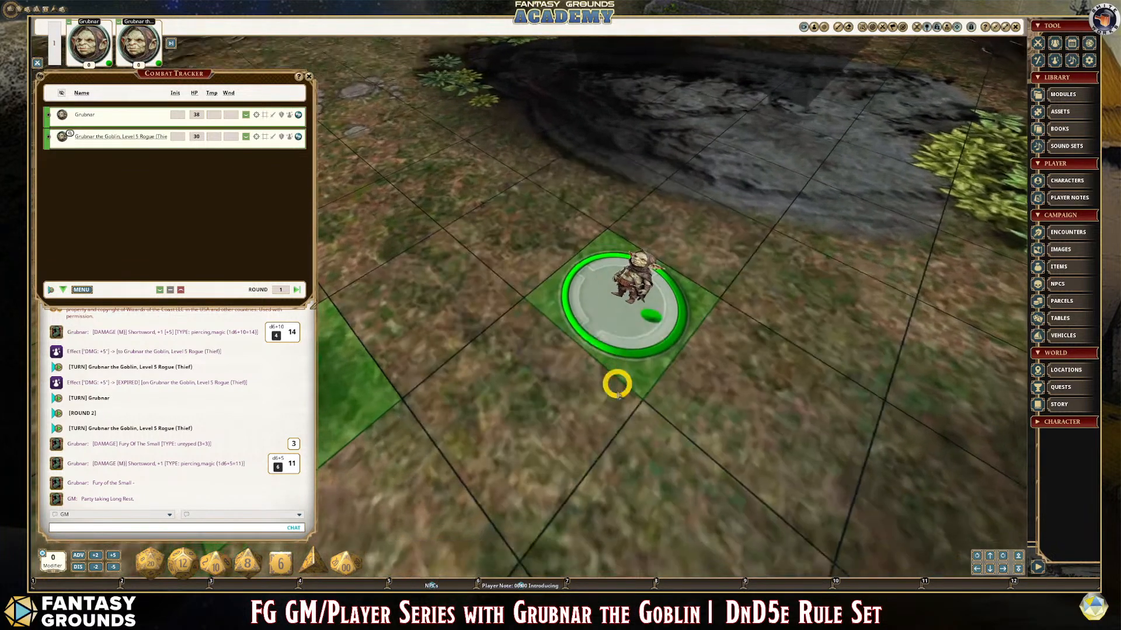
left_click(631, 293)
left_click(636, 348)
scroll(654, 348, "down", 3)
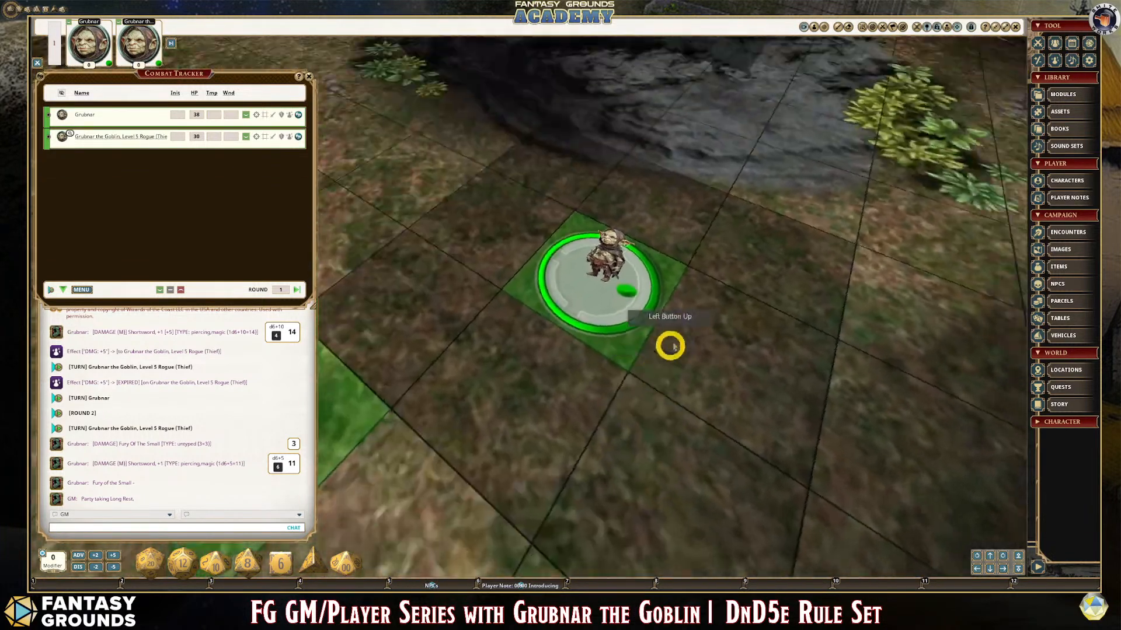
left_click(704, 335)
scroll(704, 337, "down", 3)
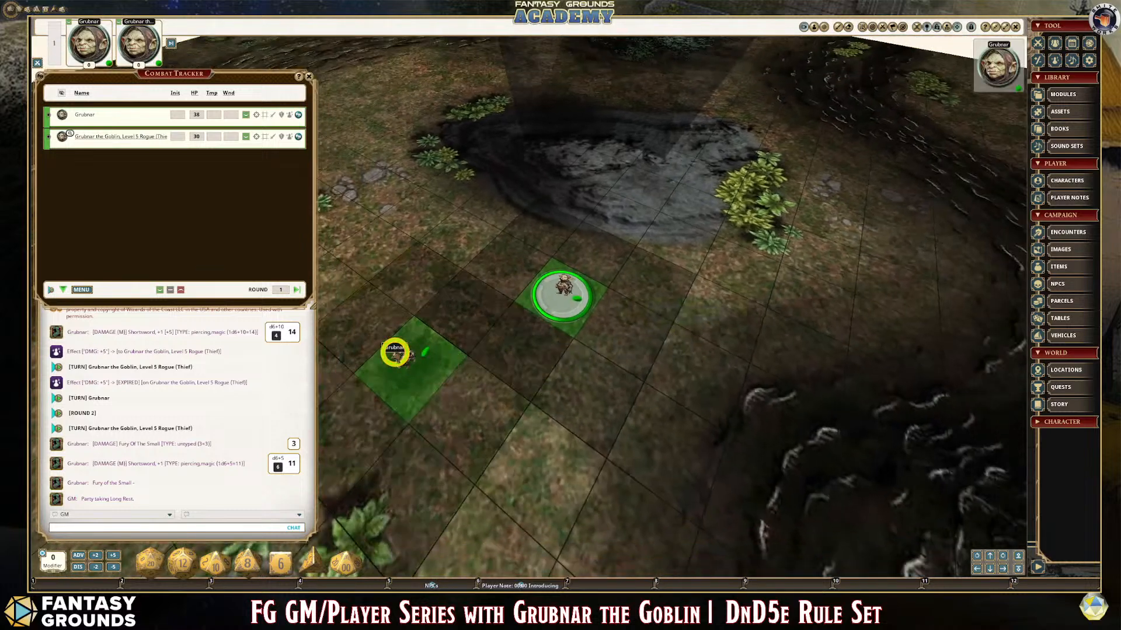
- Move the player character Grubnar's token to the other side of the NPC token, into the adjacent square
left_click_drag(399, 353, 677, 357)
scroll(689, 409, "up", 3)
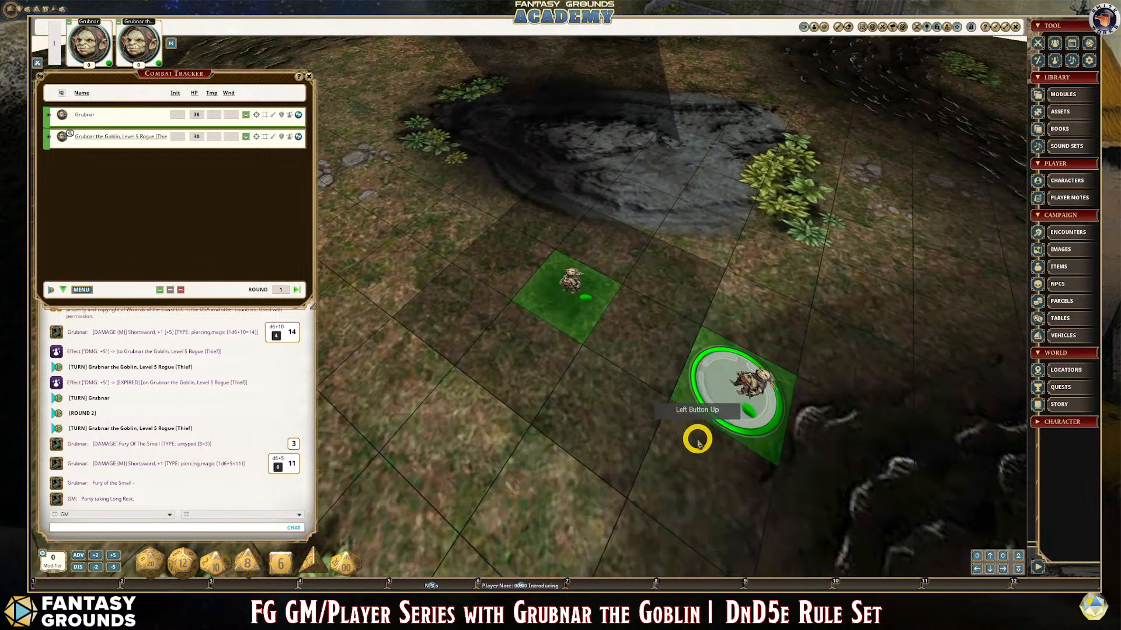
left_click_drag(667, 446, 709, 421)
scroll(705, 480, "up", 2)
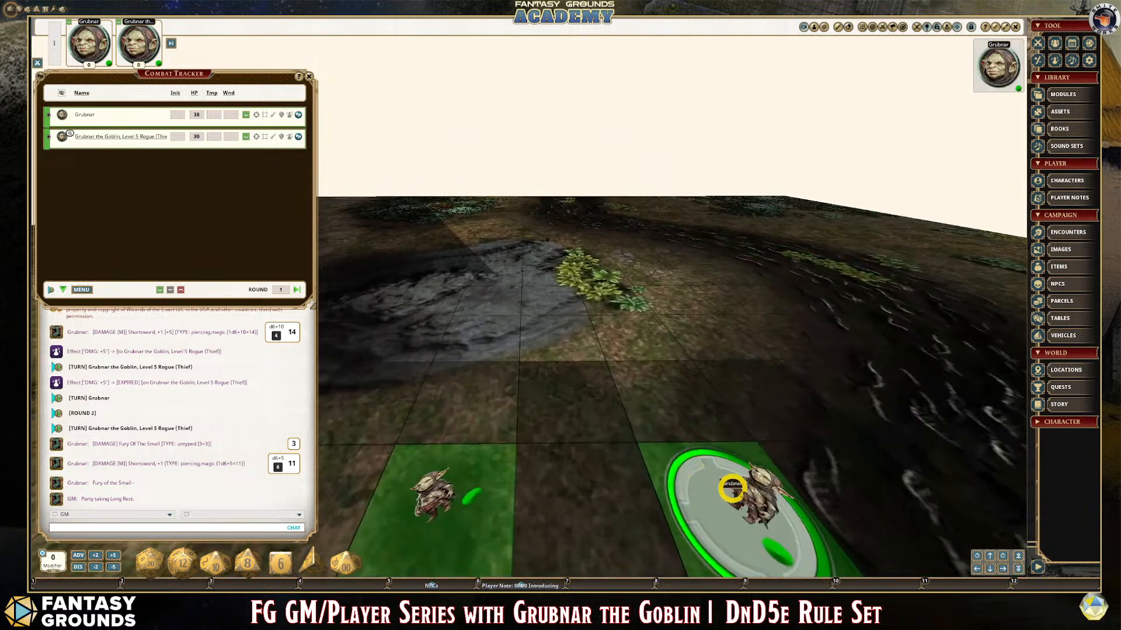
left_click_drag(732, 489, 603, 464)
- Examine the two adjacent goblin tokens on the 3D map from close up and from farther back
scroll(684, 501, "down", 3)
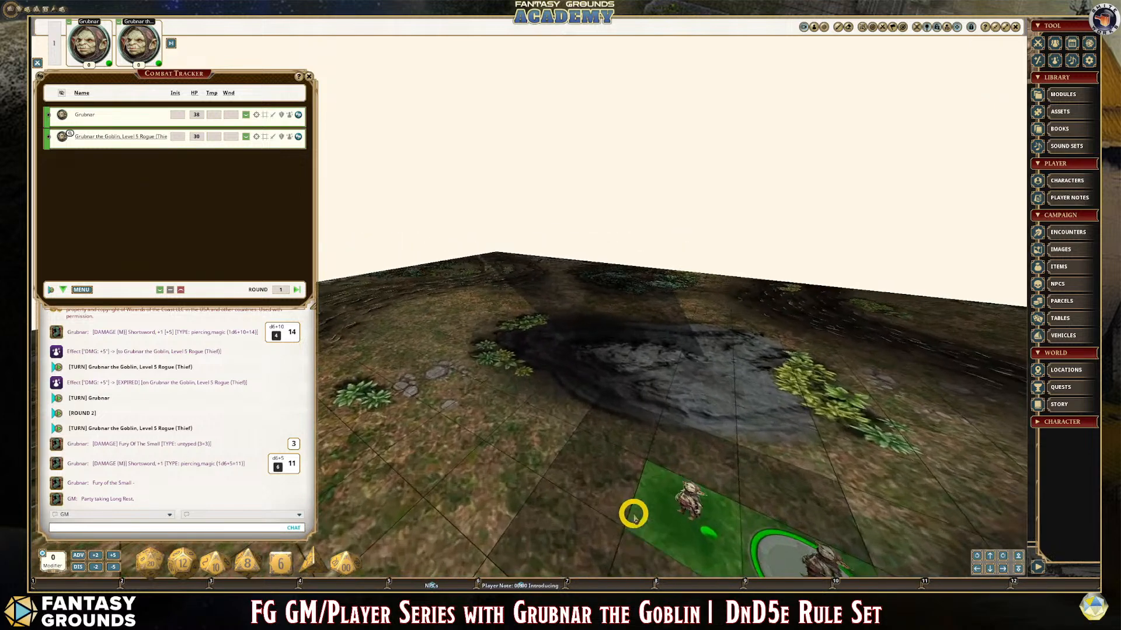
scroll(635, 519, "up", 2)
scroll(759, 537, "down", 4)
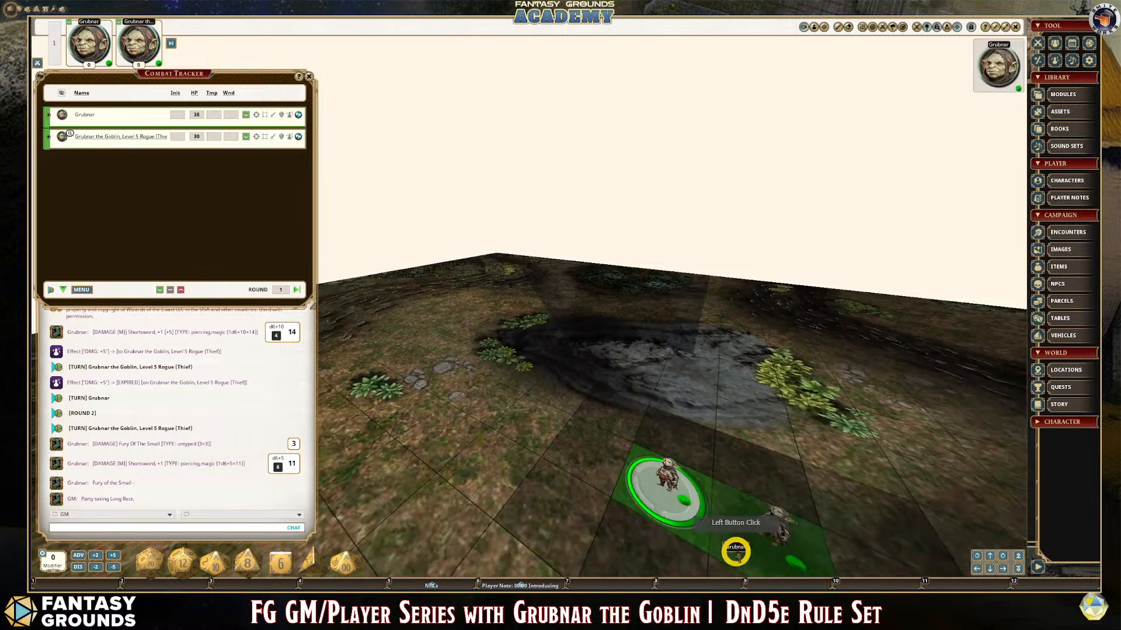
mouse_move(736, 551)
left_mouse_down()
mouse_move(993, 550)
mouse_move(741, 535)
left_mouse_up()
scroll(678, 527, "up", 3)
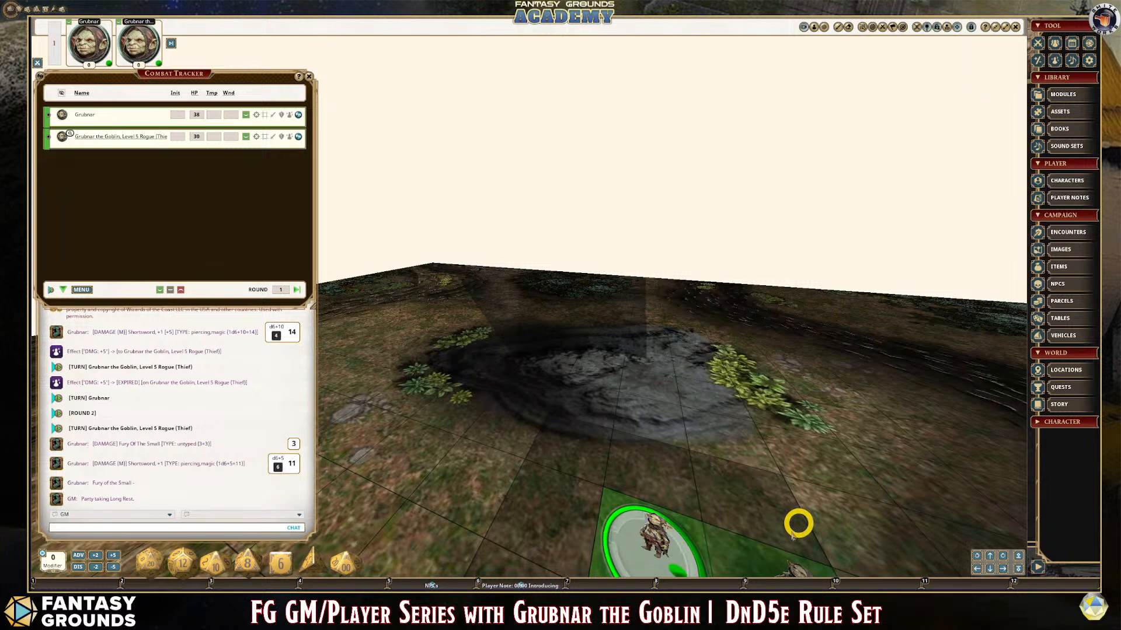
scroll(788, 532, "down", 3)
left_click(989, 567)
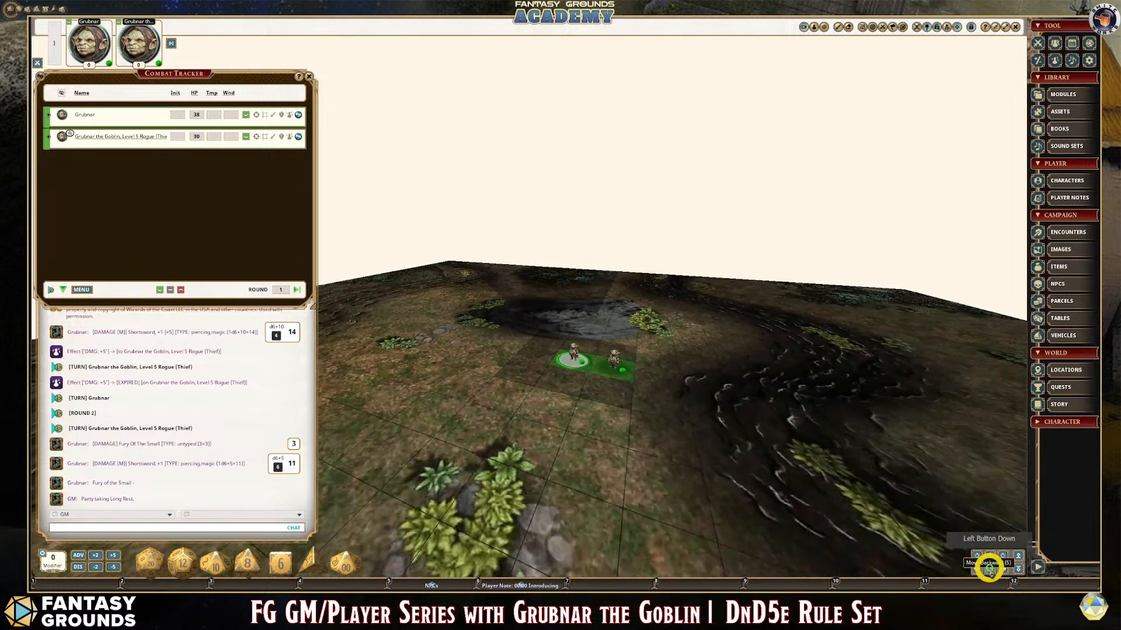
- Move the NPC Grubnar's token away from the other goblin to the open ground beside the rocky bushes
left_click_drag(630, 428, 650, 604)
scroll(607, 184, "up", 3)
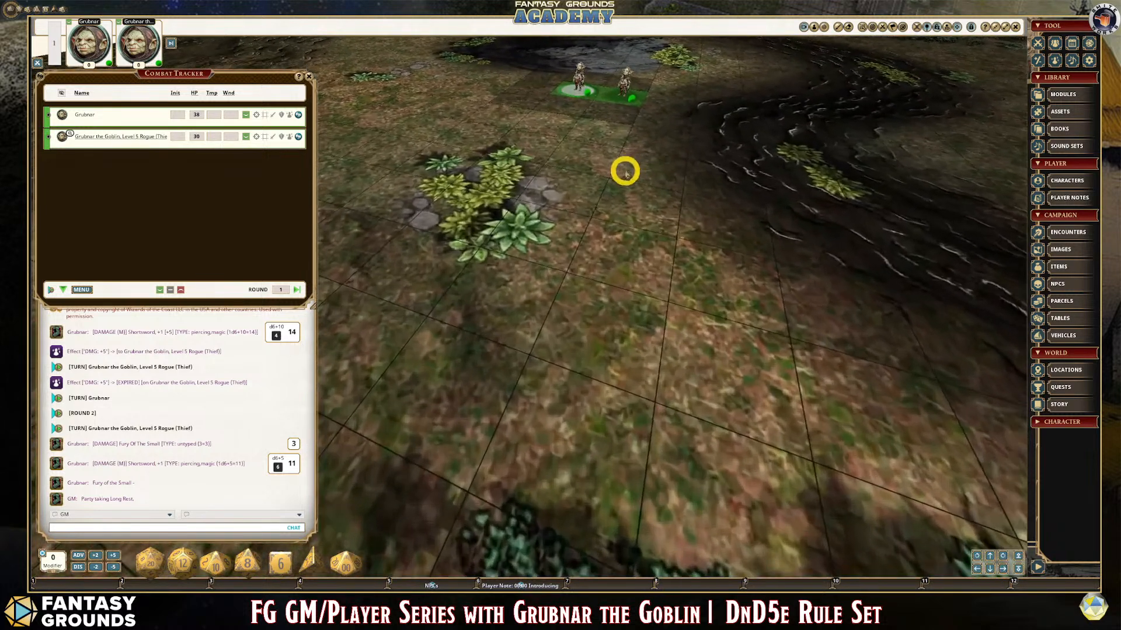
scroll(622, 165, "down", 3)
mouse_move(576, 105)
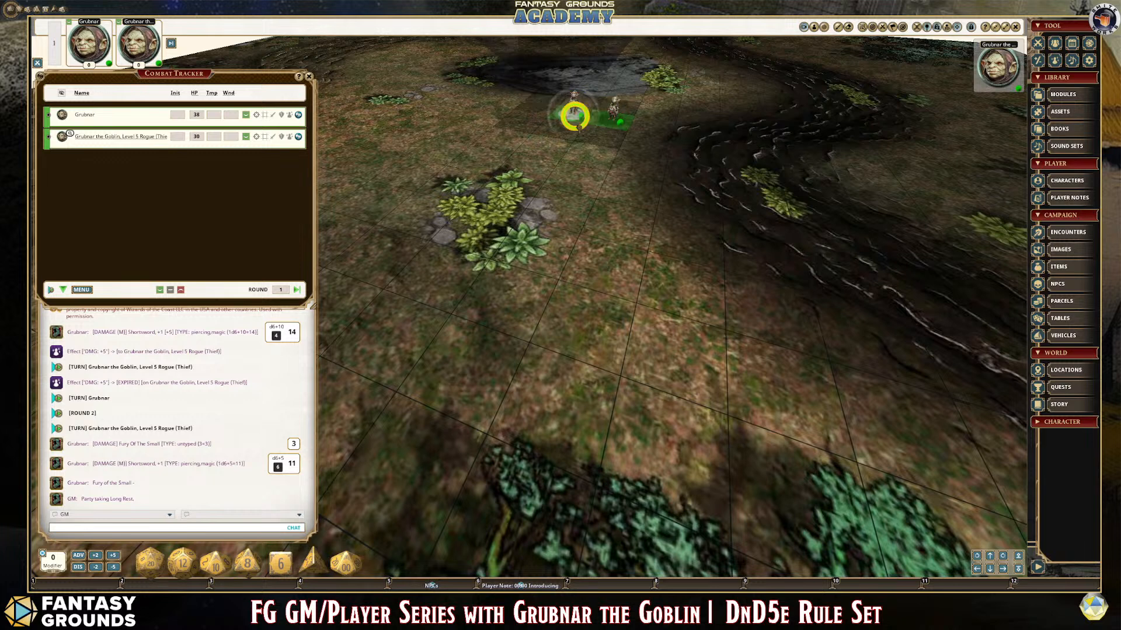
left_click_drag(572, 113, 658, 268)
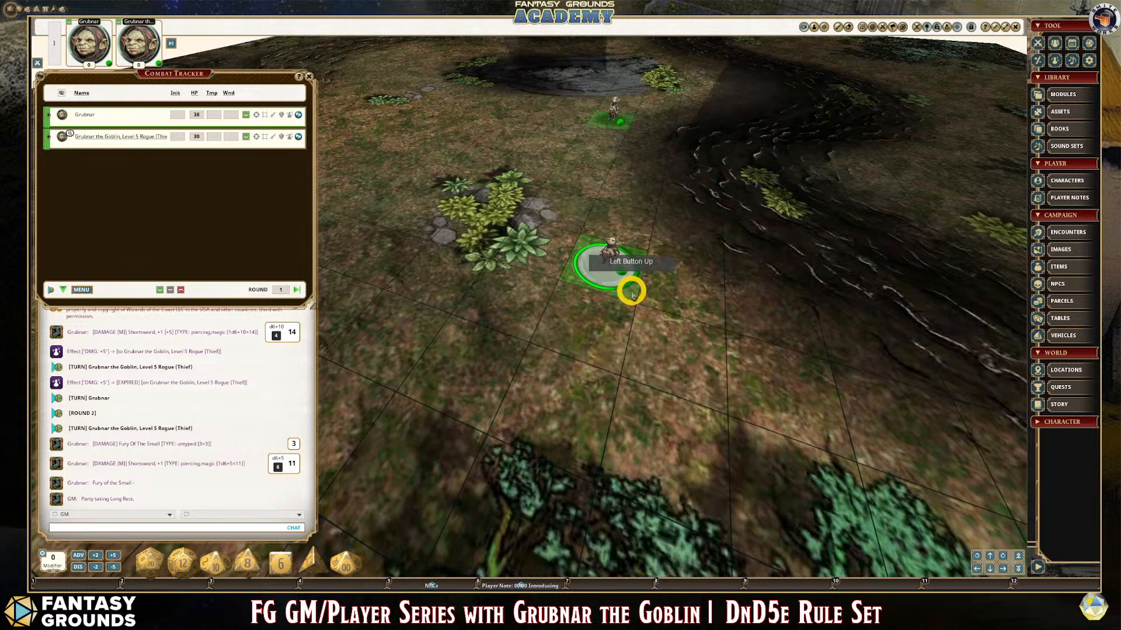
- Try out elevations above and below ground on the NPC Grubnar's token, including +10 feet, and return it to ground level
mouse_move(629, 292)
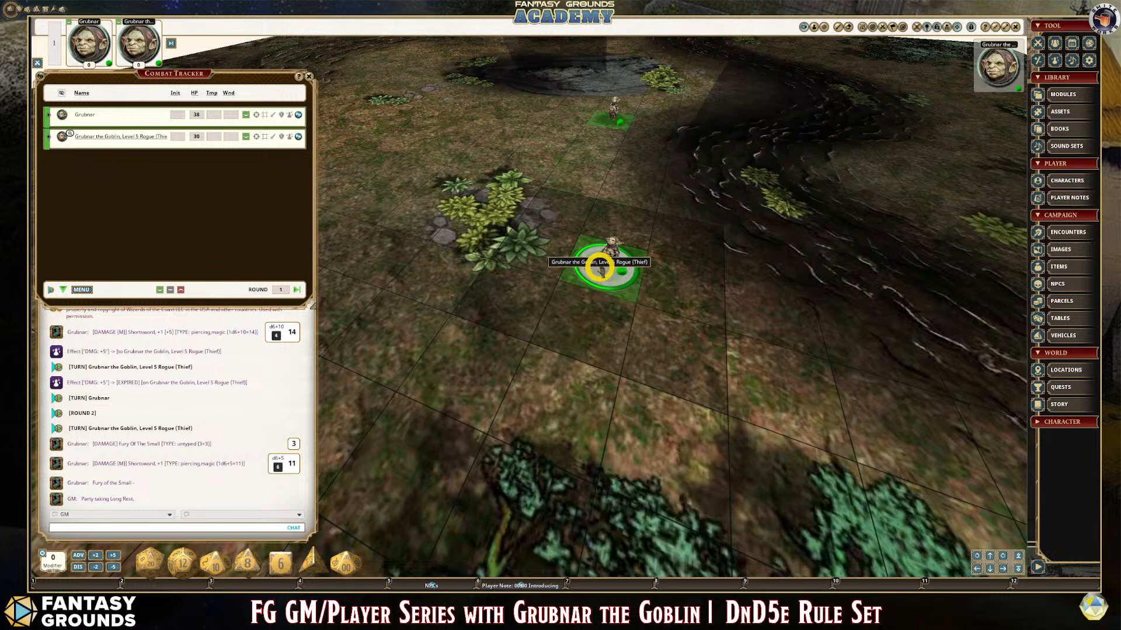
scroll(600, 266, "up", 1)
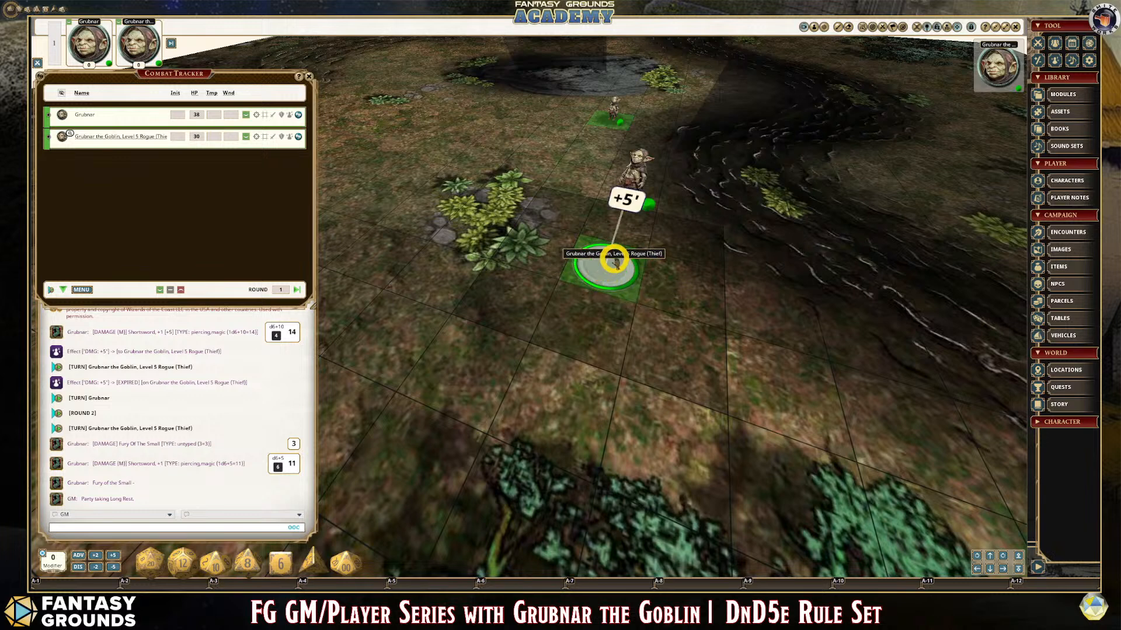
scroll(619, 269, "up", 1)
scroll(670, 291, "down", 5)
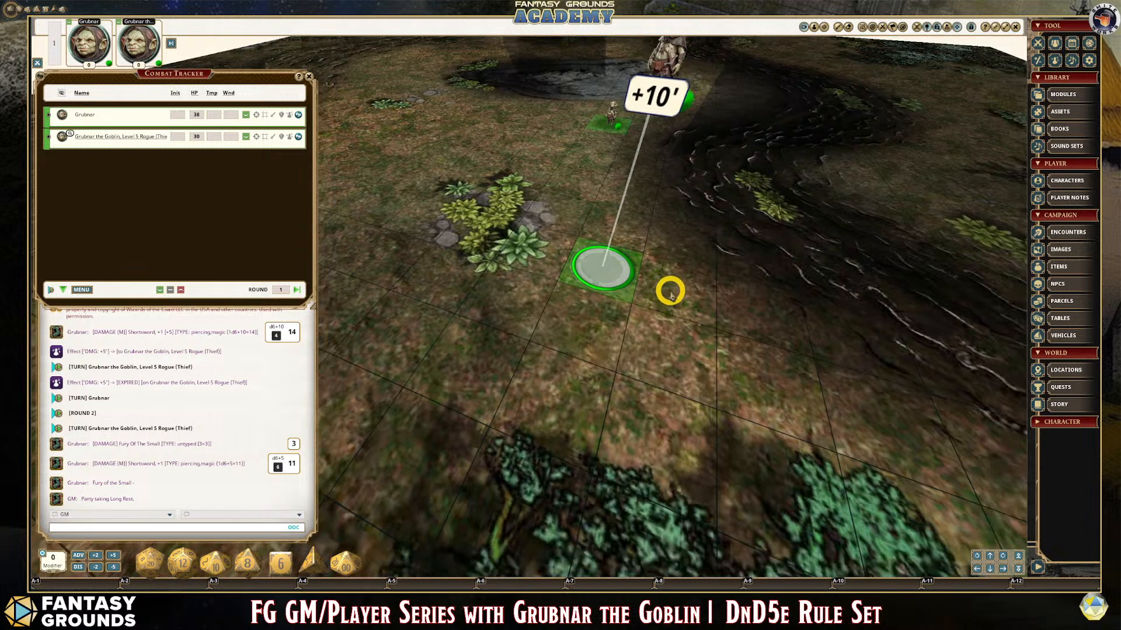
scroll(599, 282, "up", 1)
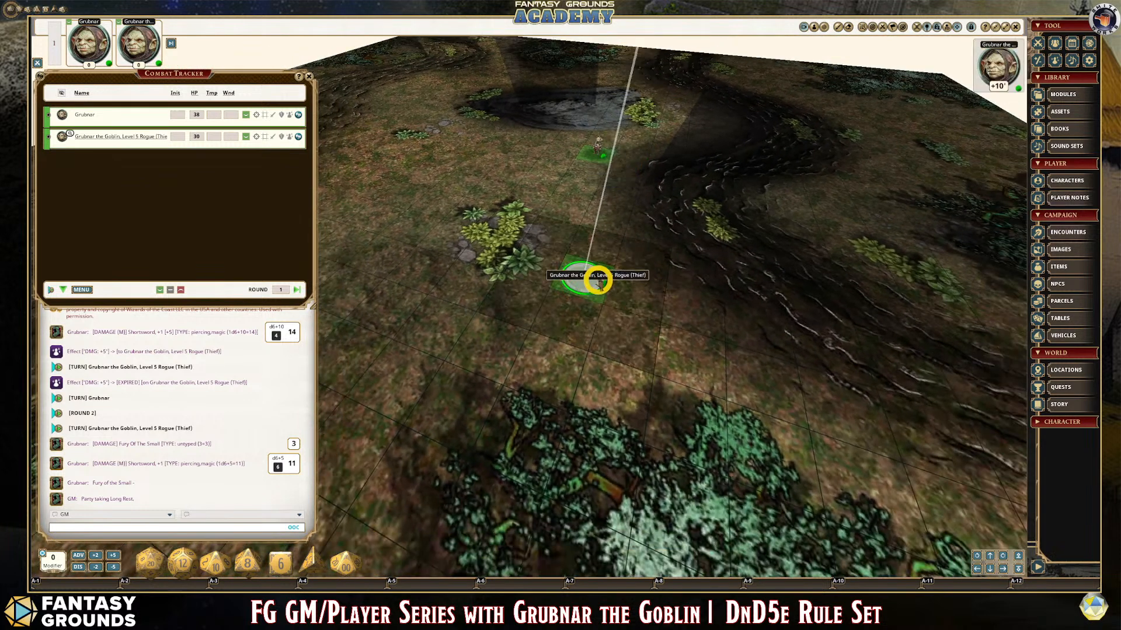
scroll(599, 280, "down", 4)
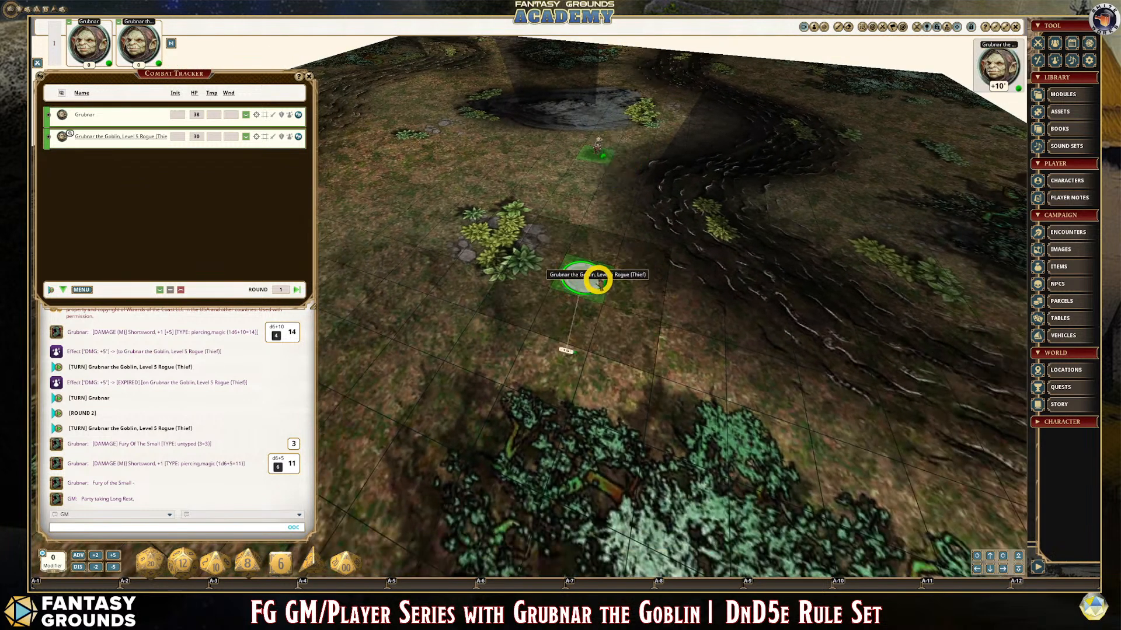
scroll(599, 280, "up", 6)
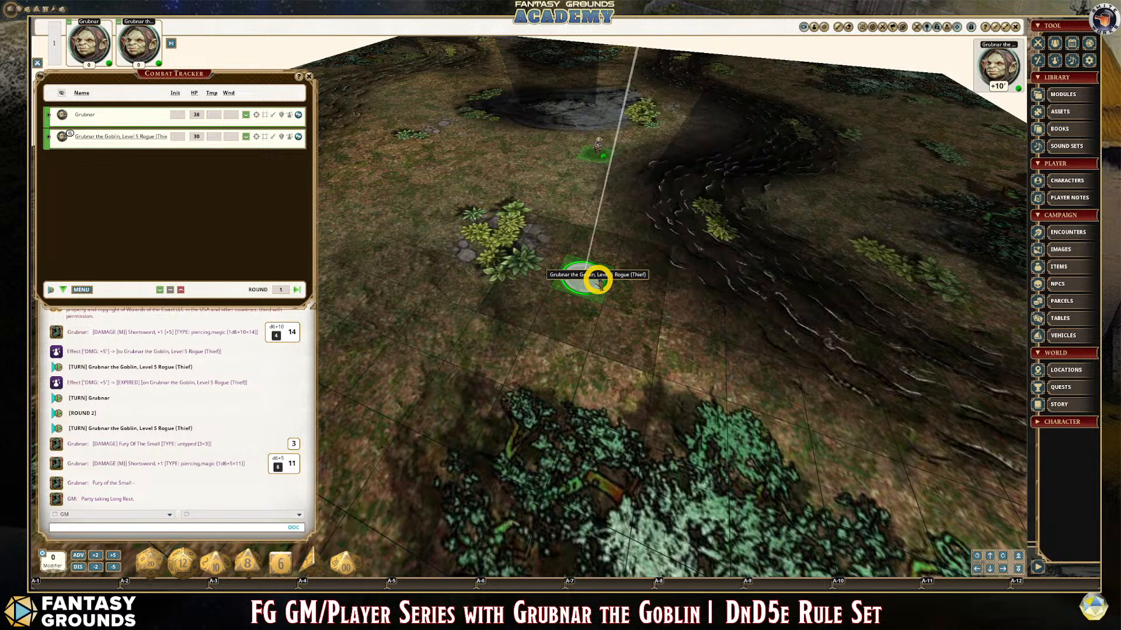
scroll(598, 280, "down", 3)
scroll(598, 281, "down", 2)
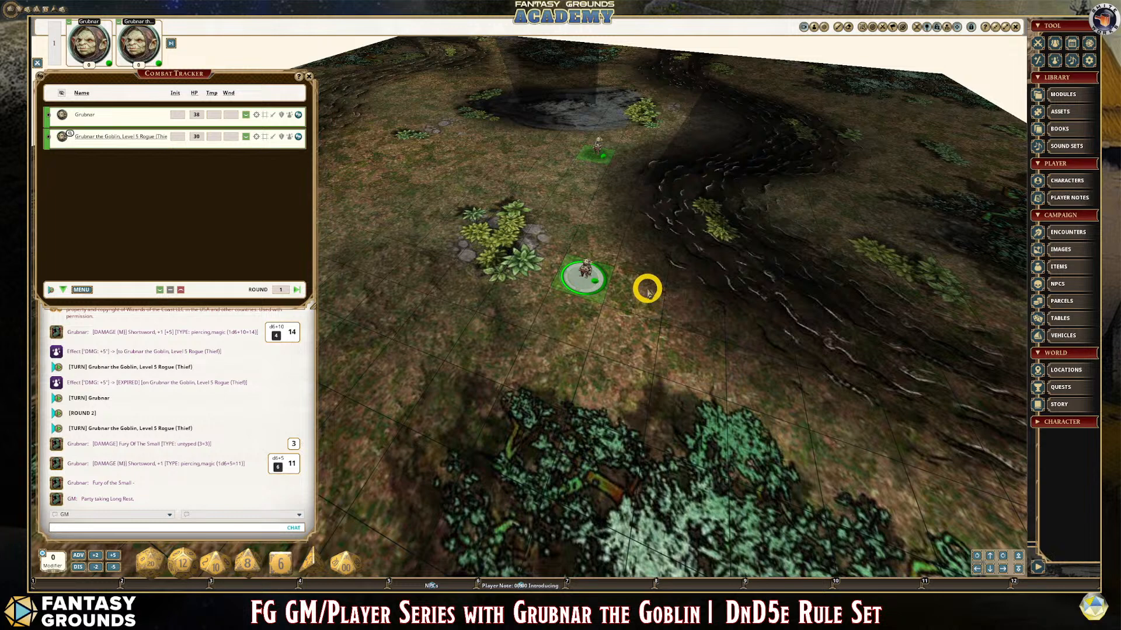
- Move the NPC Grubnar's token across the stream to the far bank
scroll(647, 293, "up", 5)
scroll(647, 293, "down", 2)
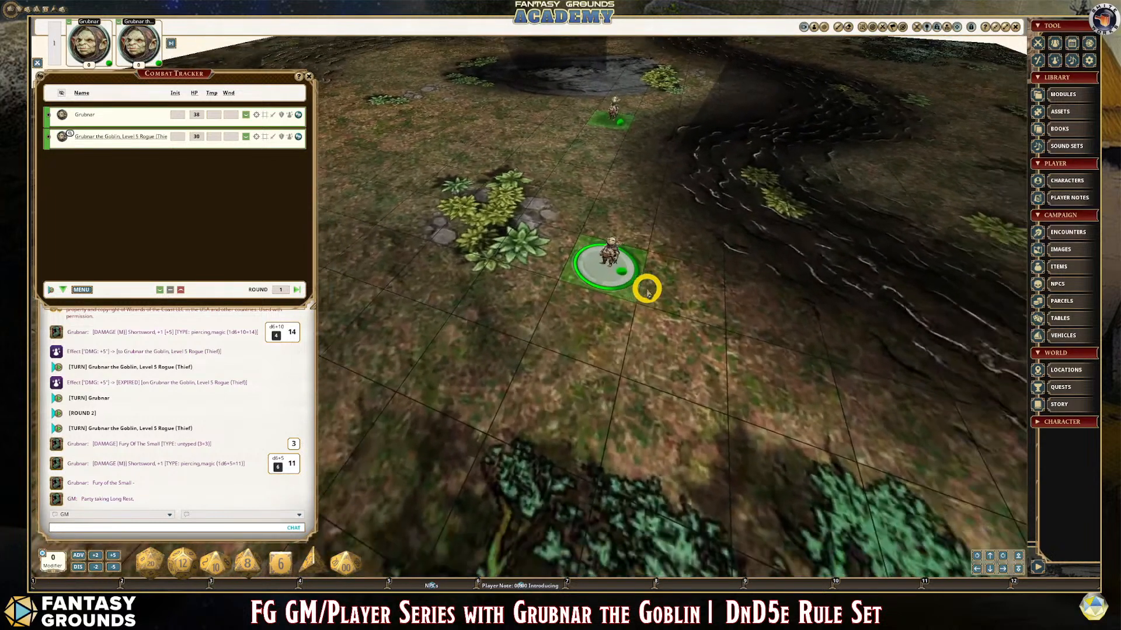
scroll(647, 292, "down", 3)
scroll(831, 260, "down", 1)
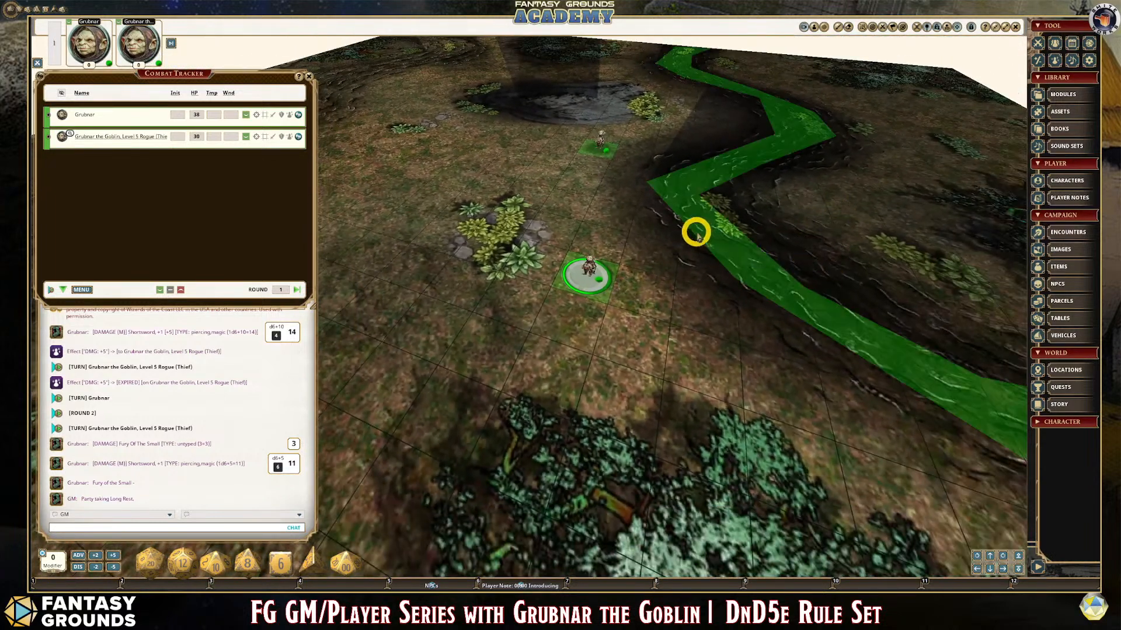
left_click_drag(588, 272, 813, 200)
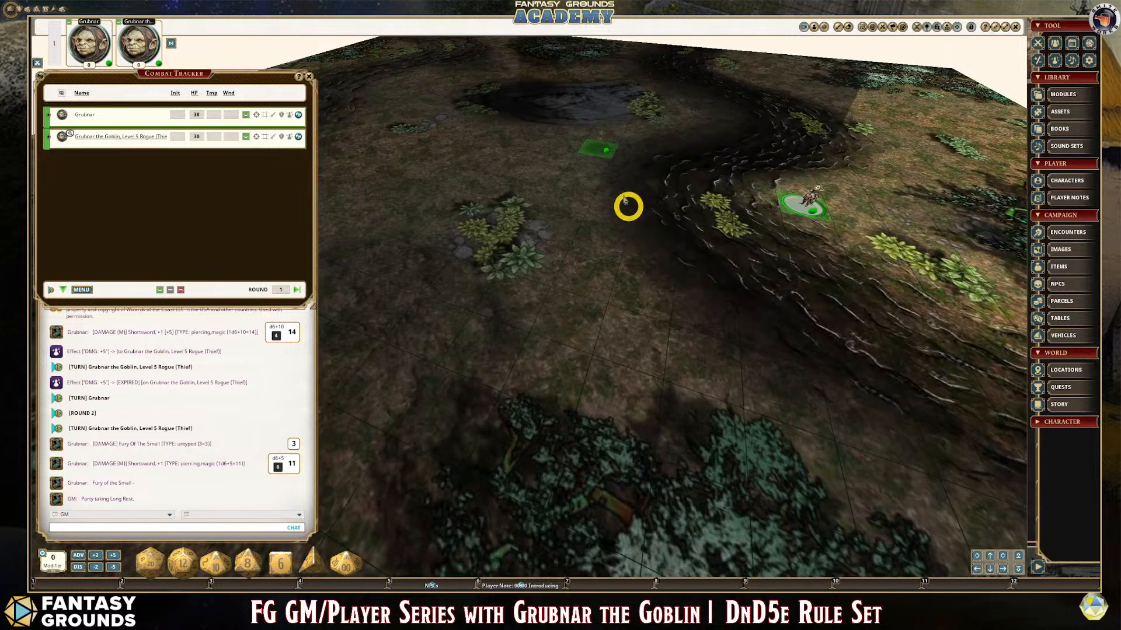
- Raise the NPC Grubnar's token on the far bank to an elevation of +10 feet
left_click(809, 197)
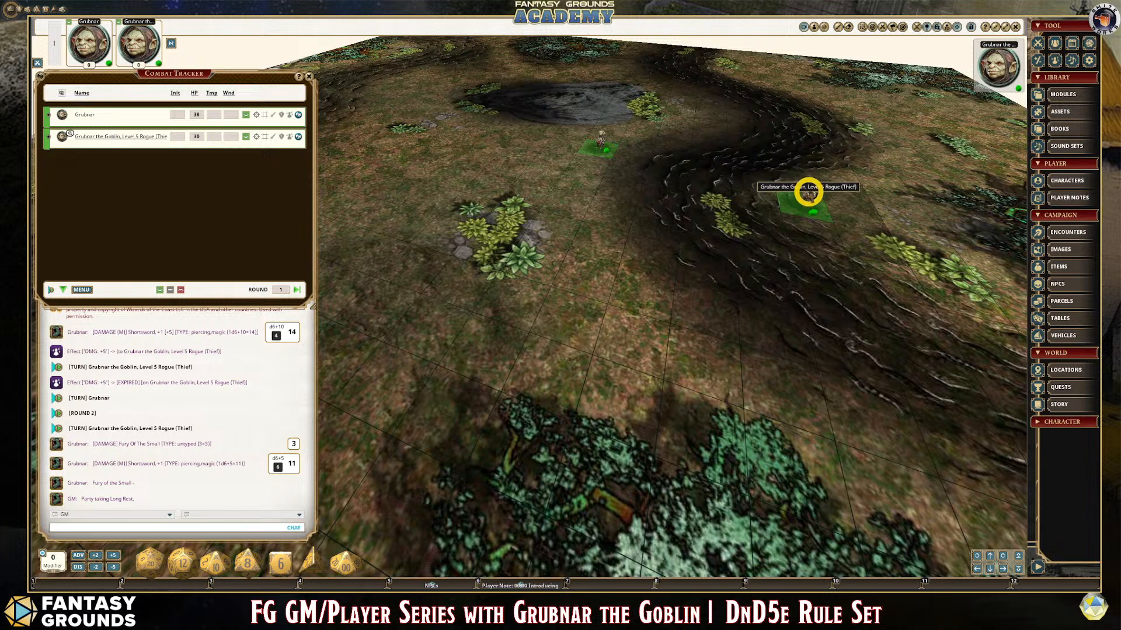
scroll(808, 191, "up", 1)
left_click(829, 191)
left_click(829, 192)
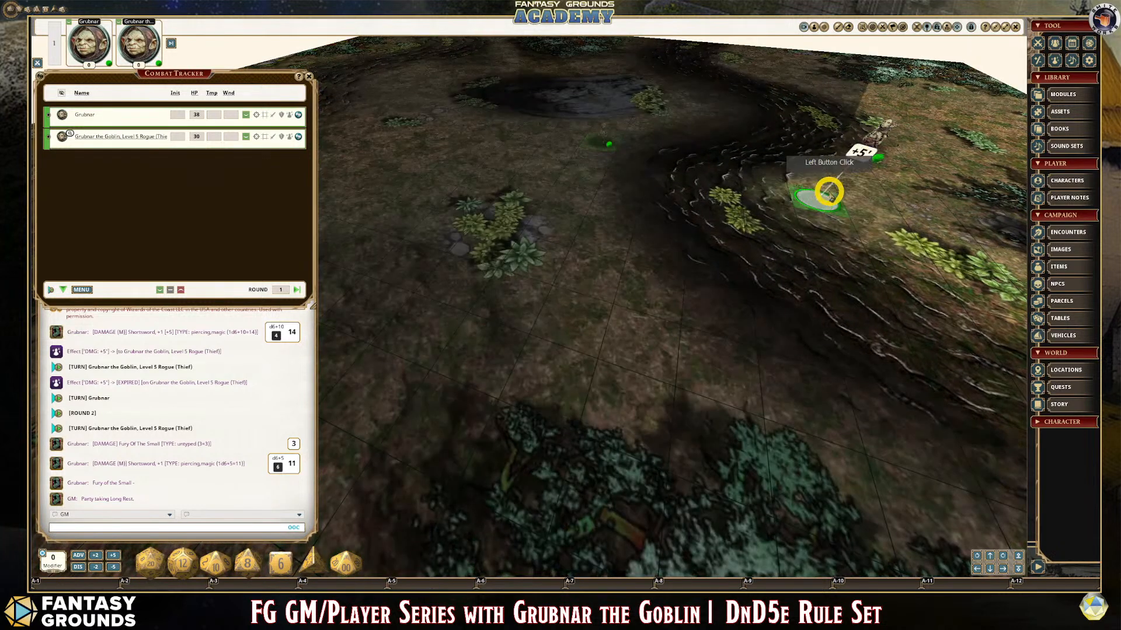
scroll(828, 193, "up", 1)
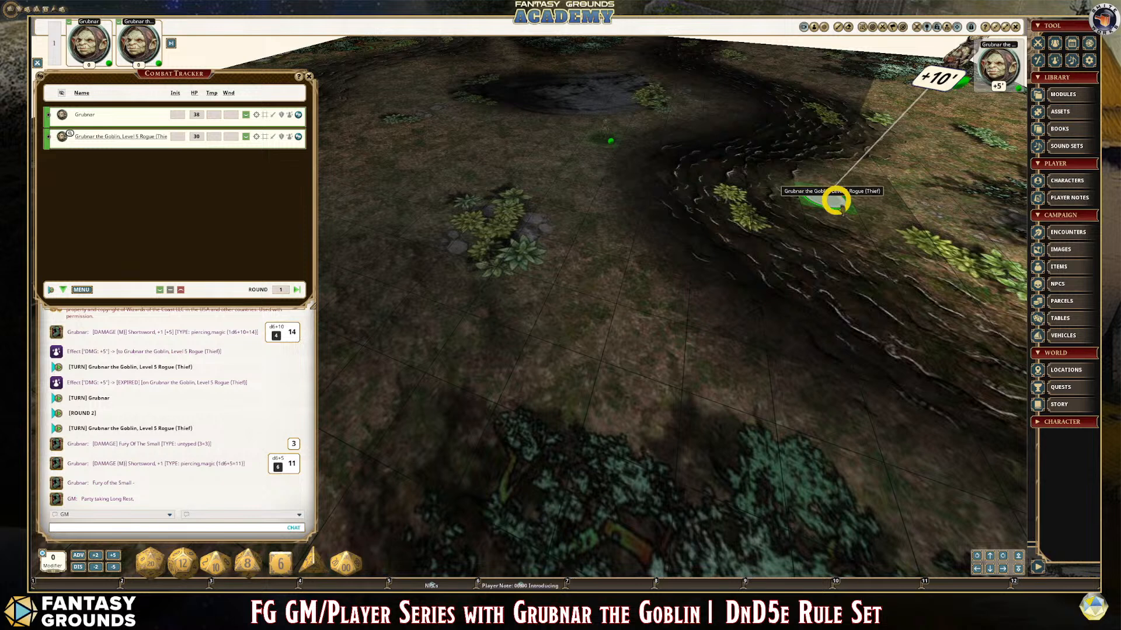
- Move the elevated NPC token back across the stream to a square near the player character Grubnar's token
scroll(858, 236, "down", 1)
scroll(870, 252, "down", 1)
left_click(664, 272)
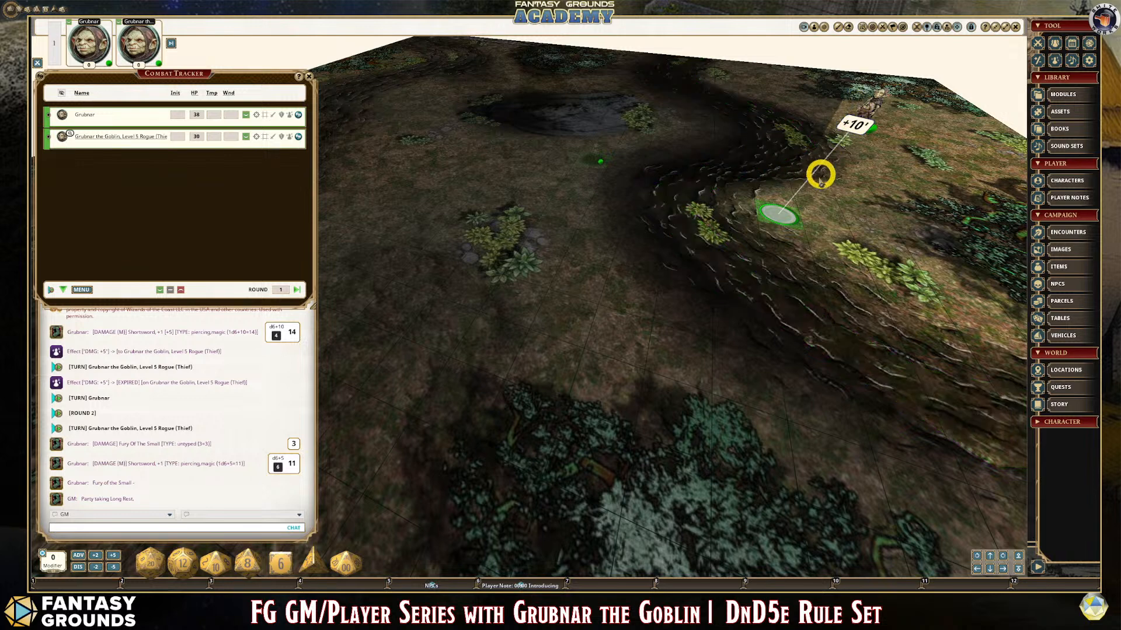
scroll(725, 310, "up", 1)
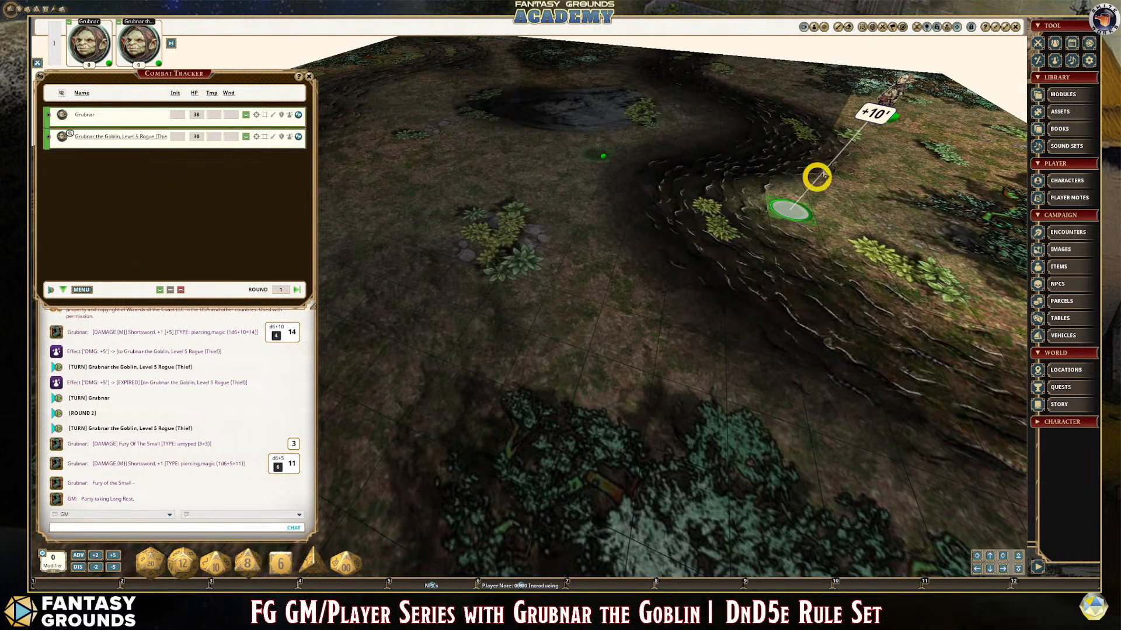
left_click_drag(885, 96, 790, 98)
- Move the player character Grubnar's token past the elevated NPC token to the open ground on its other side
scroll(694, 241, "up", 2)
scroll(728, 215, "down", 1)
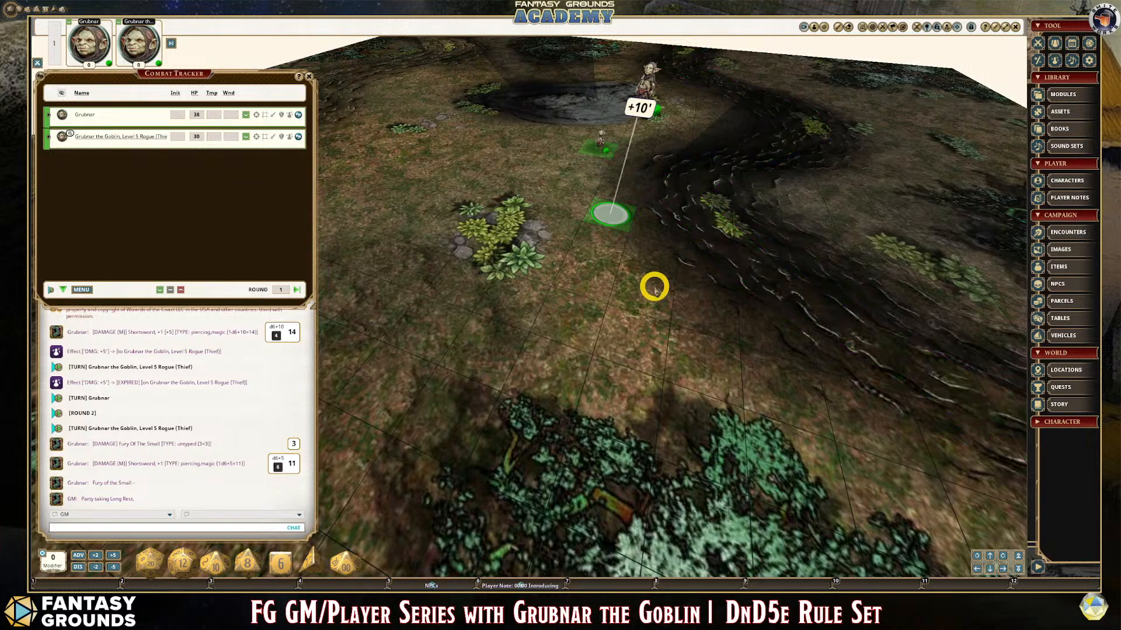
scroll(655, 290, "down", 3)
scroll(665, 231, "up", 2)
scroll(642, 253, "up", 3)
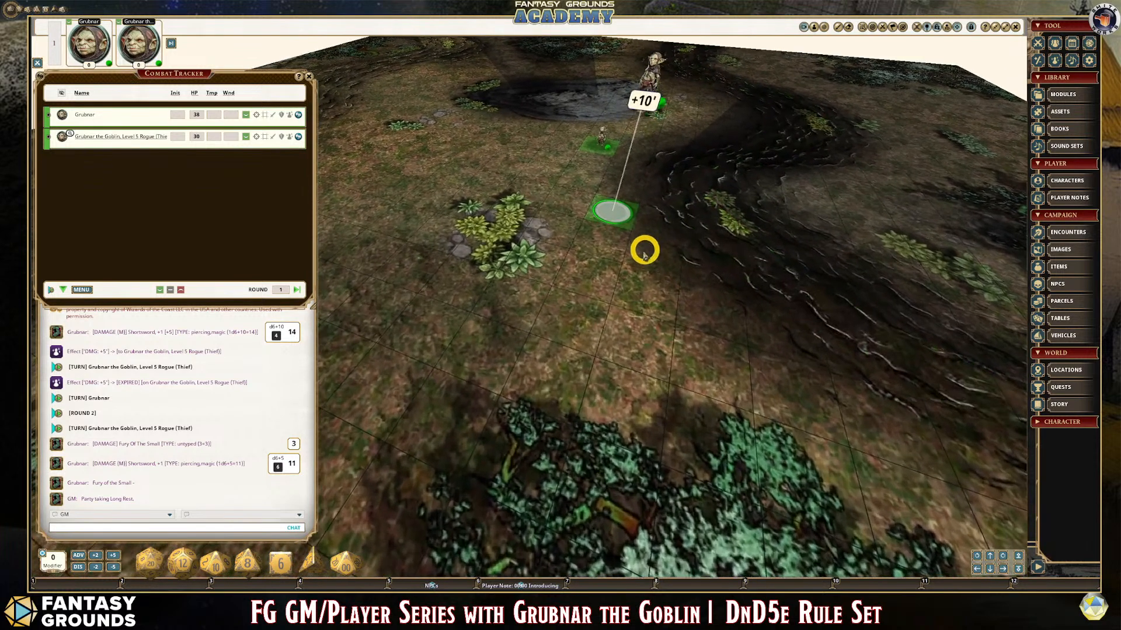
scroll(642, 244, "down", 1)
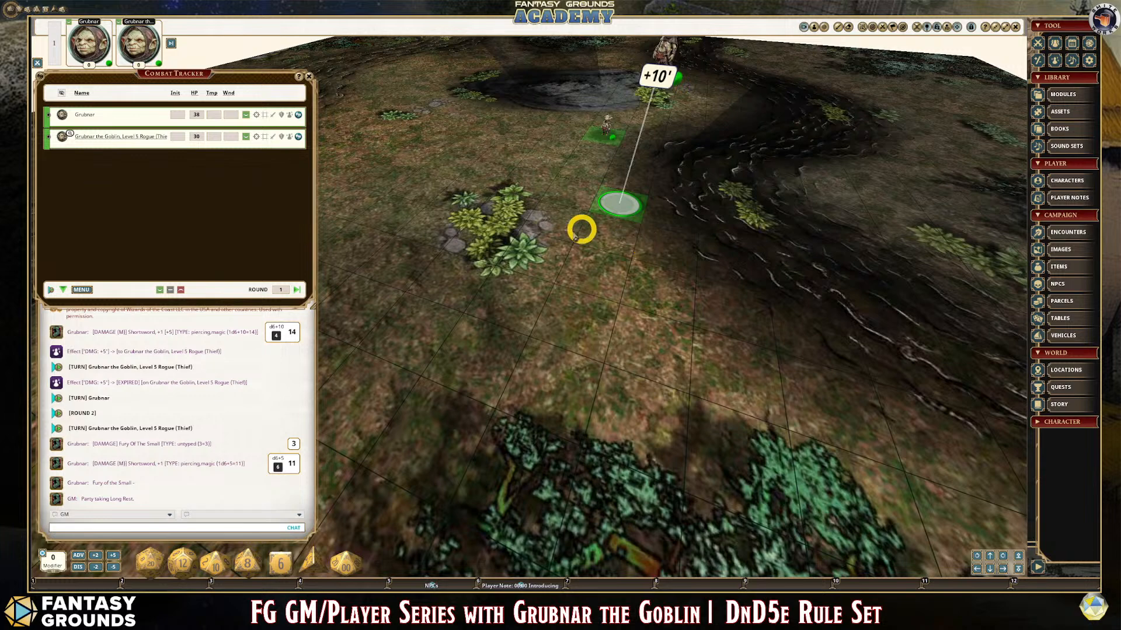
scroll(554, 256, "down", 2)
left_click_drag(587, 156, 646, 296)
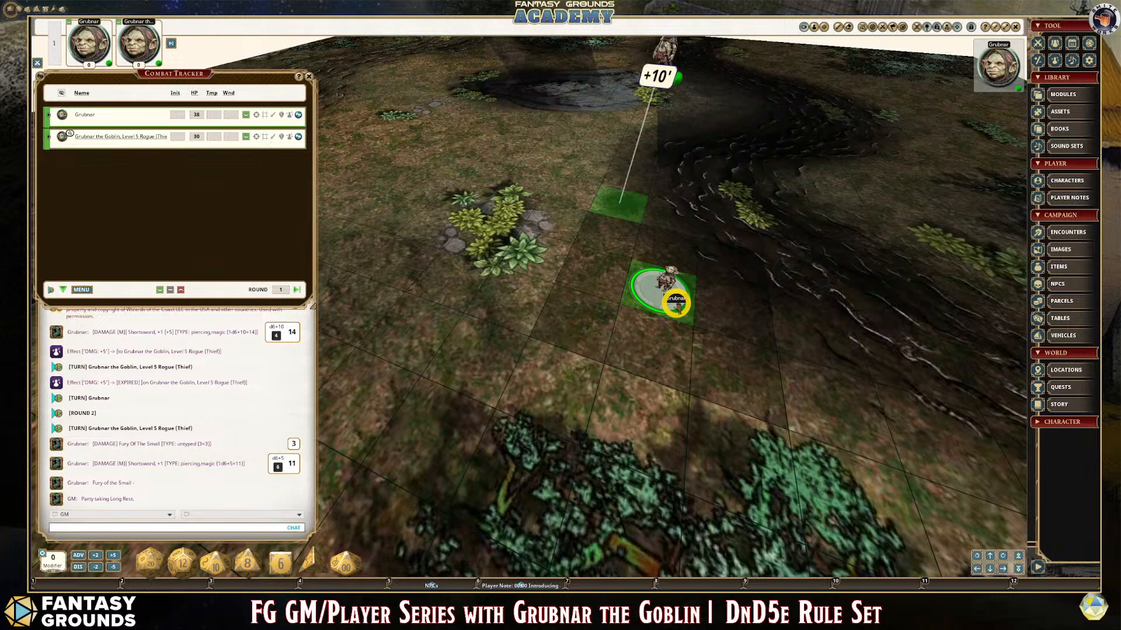
- Lower the NPC Grubnar's token to ground level and move the player character's token in line with it along the grid
left_click_drag(676, 303, 849, 258)
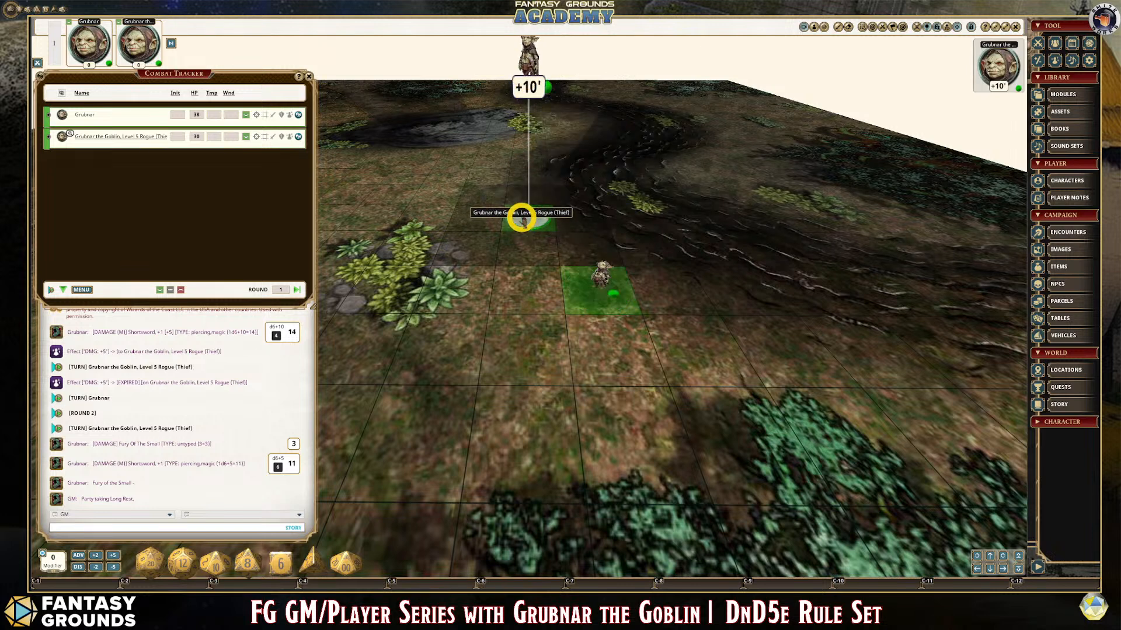
scroll(521, 217, "down", 2)
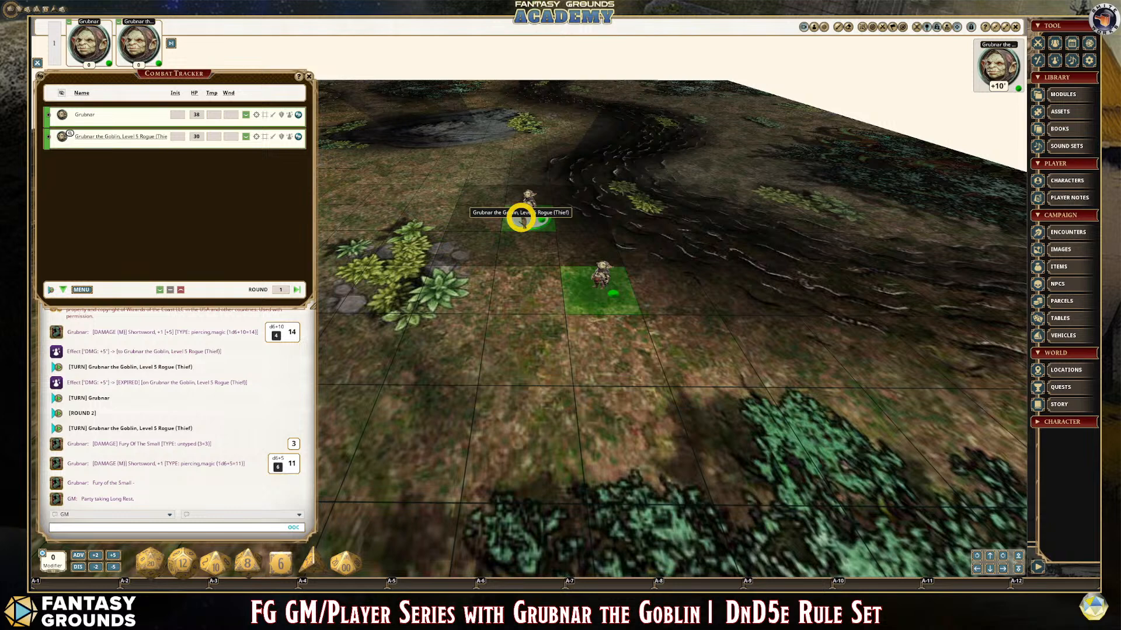
scroll(553, 282, "up", 5)
left_click_drag(636, 263, 533, 321)
scroll(668, 393, "down", 4)
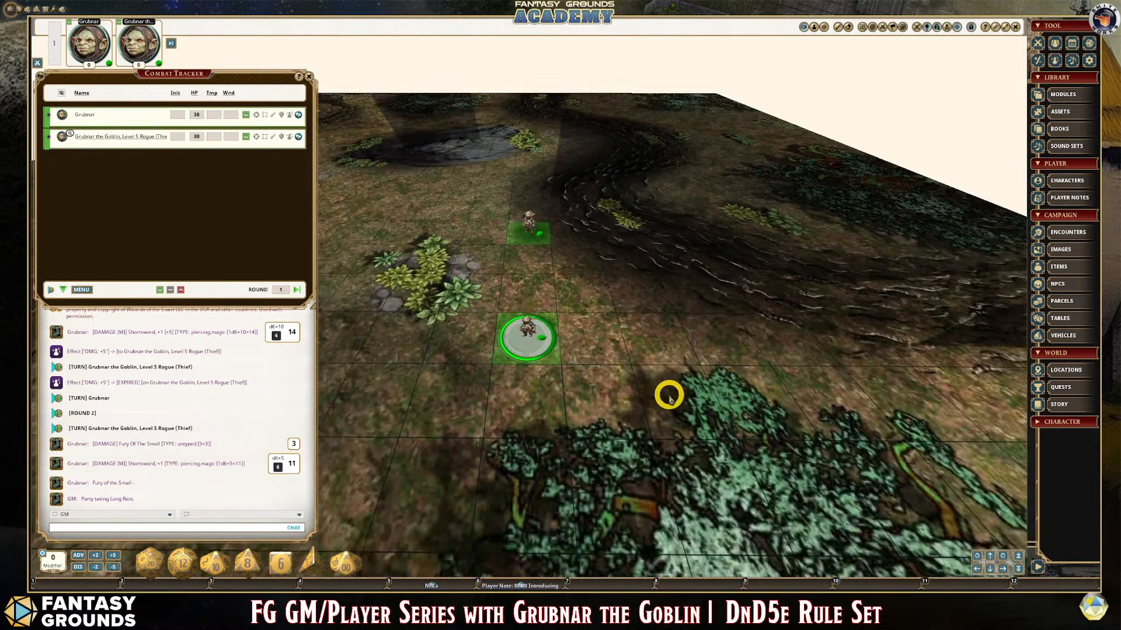
- Draw a circular area pointer with a radius of about 10 feet on the ground beside the two goblin tokens
scroll(667, 392, "up", 2)
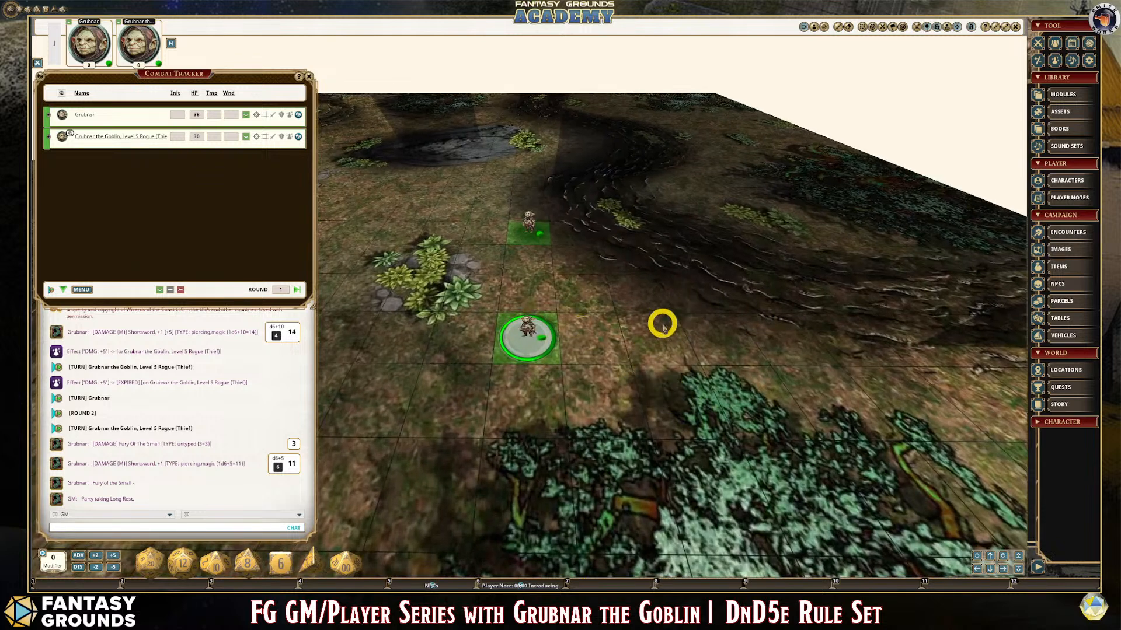
scroll(648, 366, "up", 4)
scroll(648, 366, "down", 3)
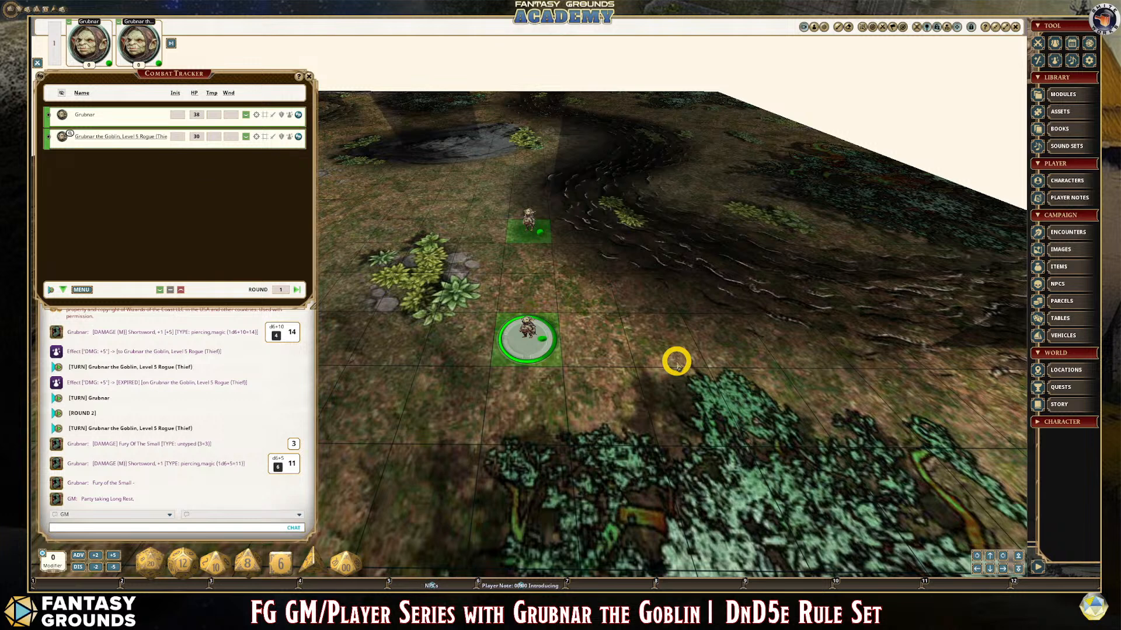
scroll(685, 363, "up", 1)
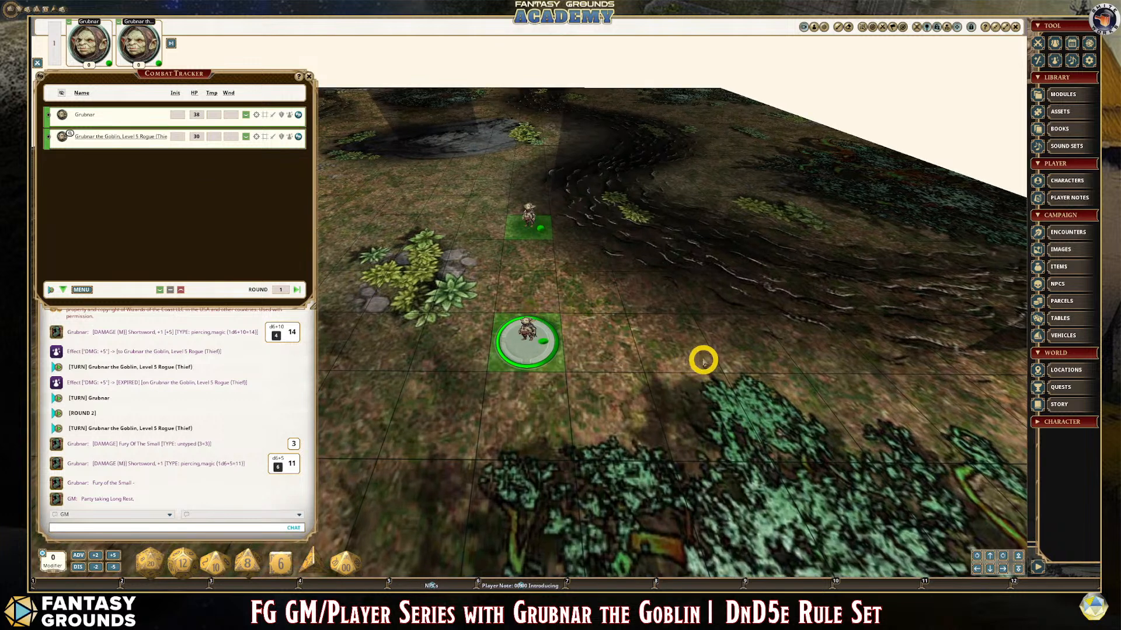
right_click(645, 314)
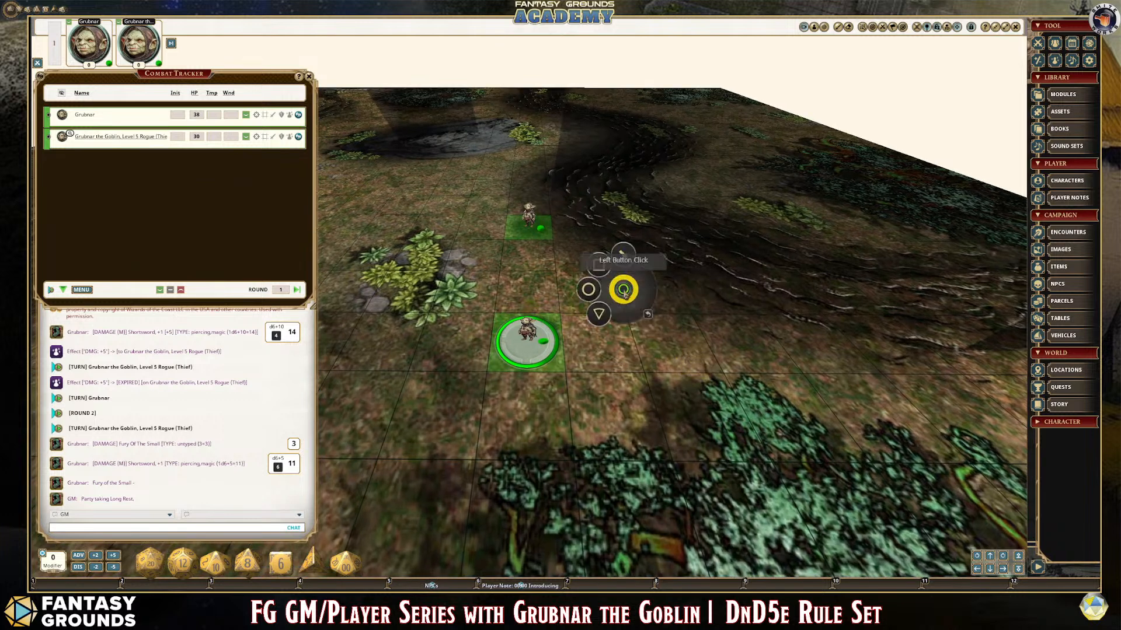
left_click(591, 291)
left_click_drag(650, 300, 760, 400)
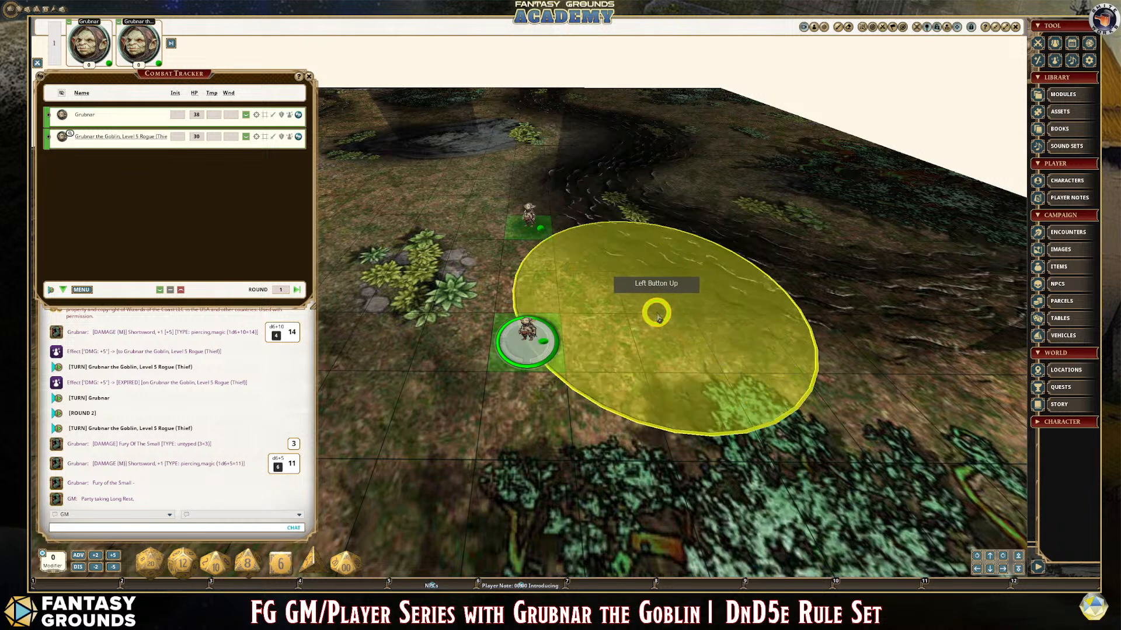
- Try to reposition the yellow circle in the 3D view, and switch the map back to the flat top-down view
mouse_move(686, 315)
left_mouse_down()
mouse_move(669, 314)
mouse_move(693, 297)
left_mouse_up()
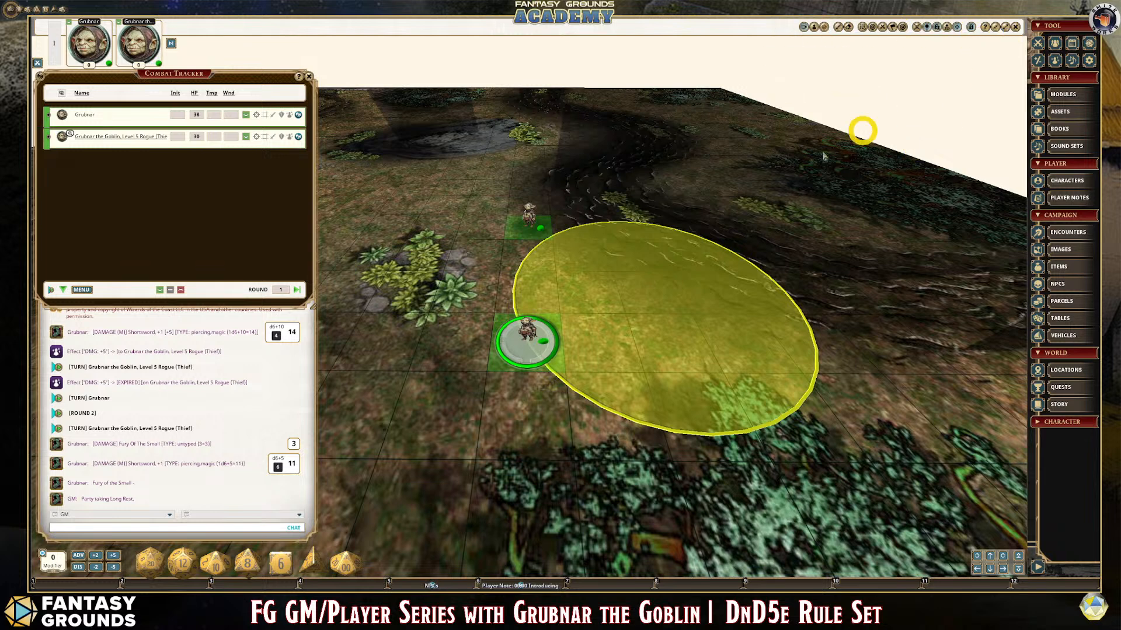
left_click(660, 328)
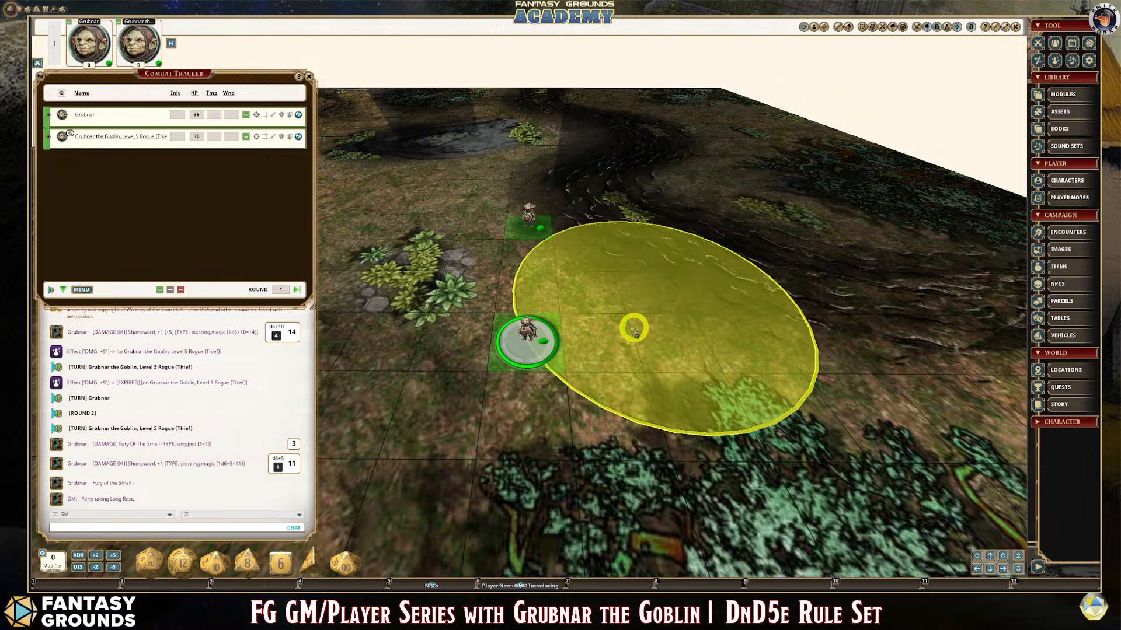
left_click(681, 336)
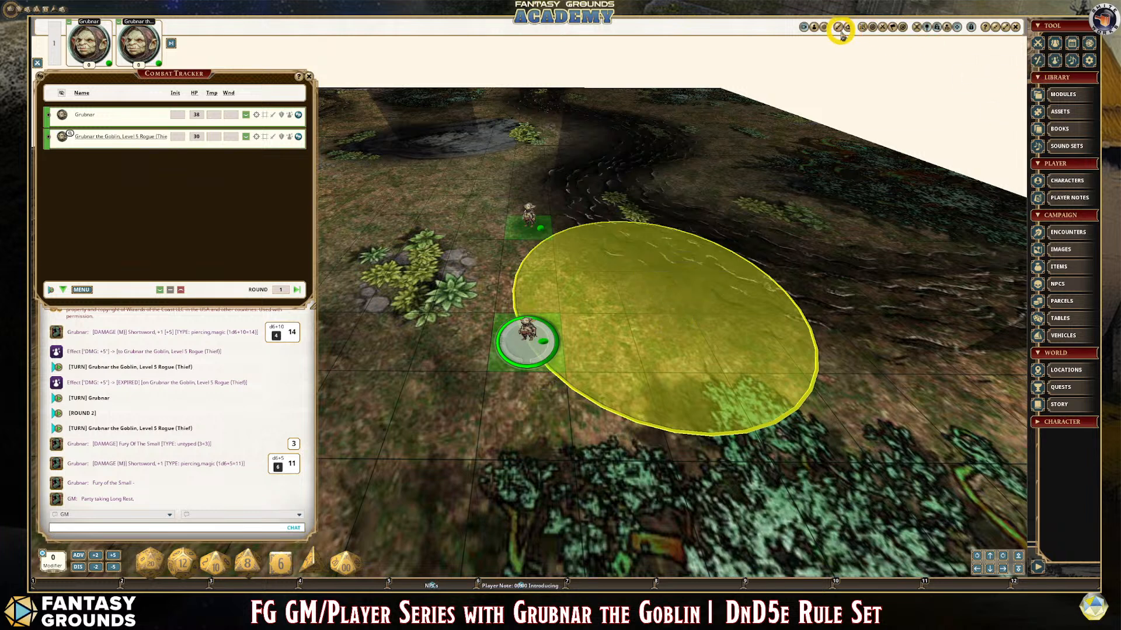
left_click(804, 28)
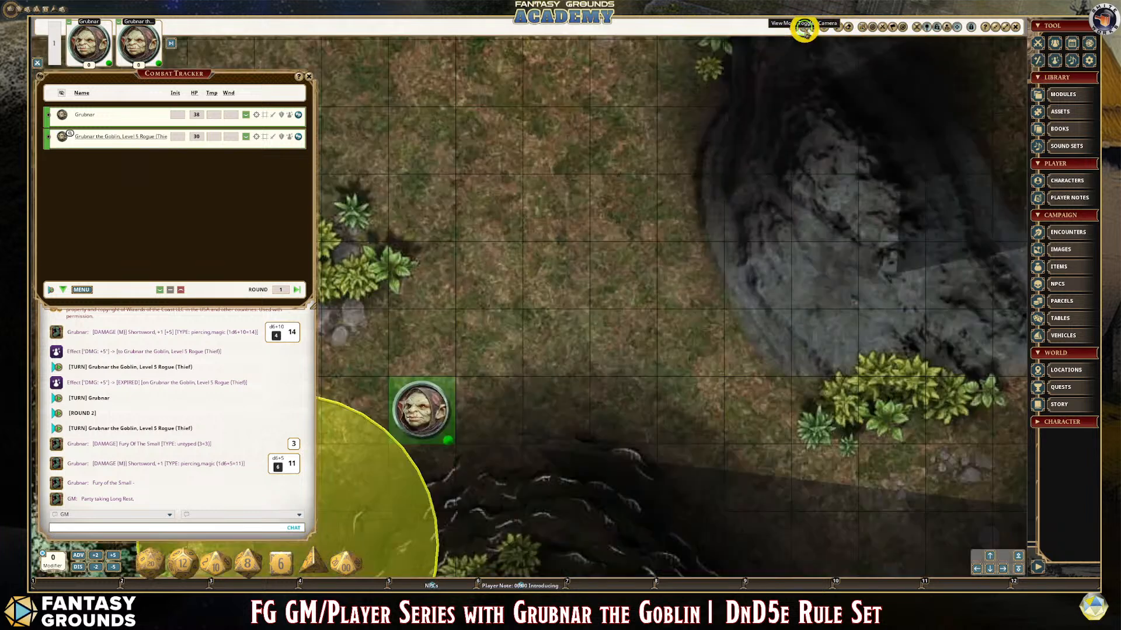
scroll(613, 380, "down", 5)
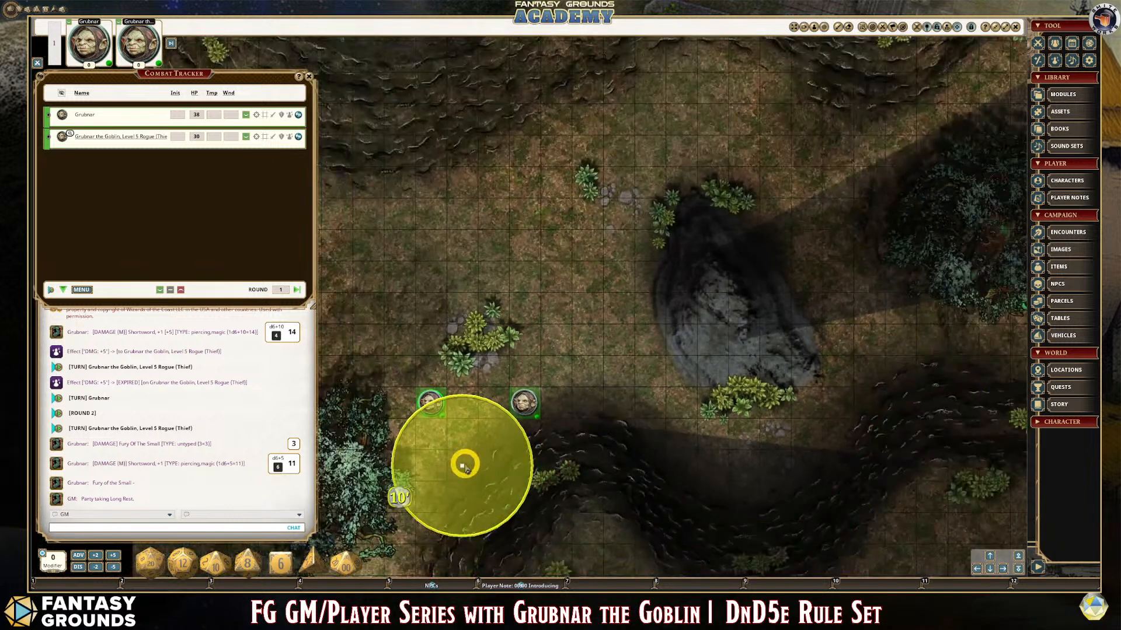
- Move the yellow 10-foot circle to the open ground beside the dark rock outcrop, clear of both goblin tokens
left_click_drag(464, 465, 572, 319)
scroll(553, 434, "up", 2)
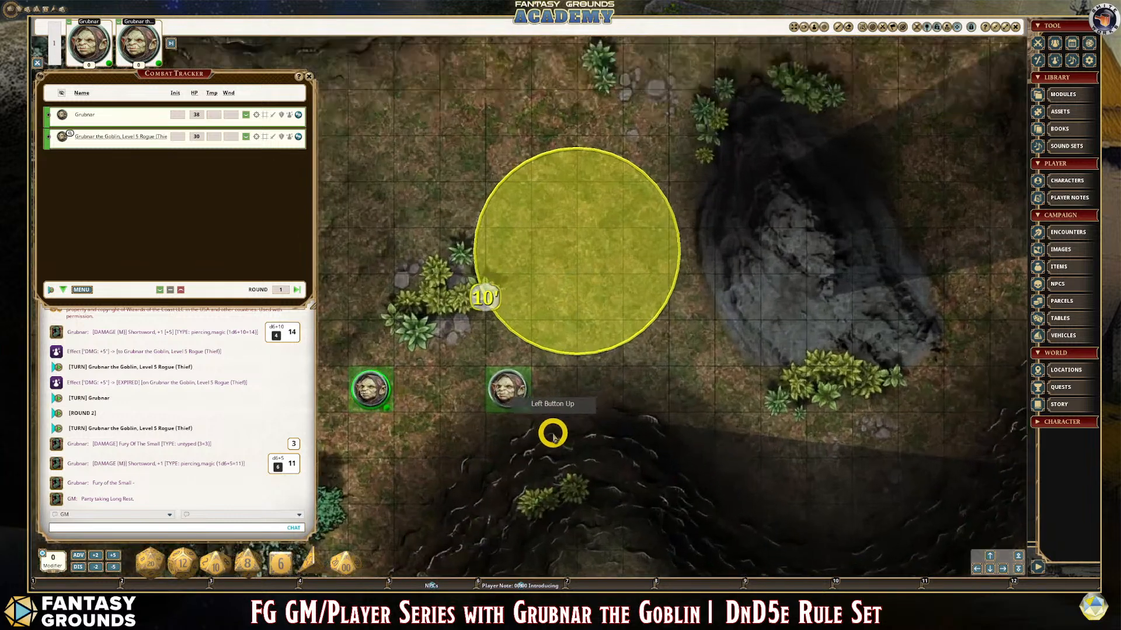
scroll(552, 435, "up", 2)
scroll(551, 405, "down", 3)
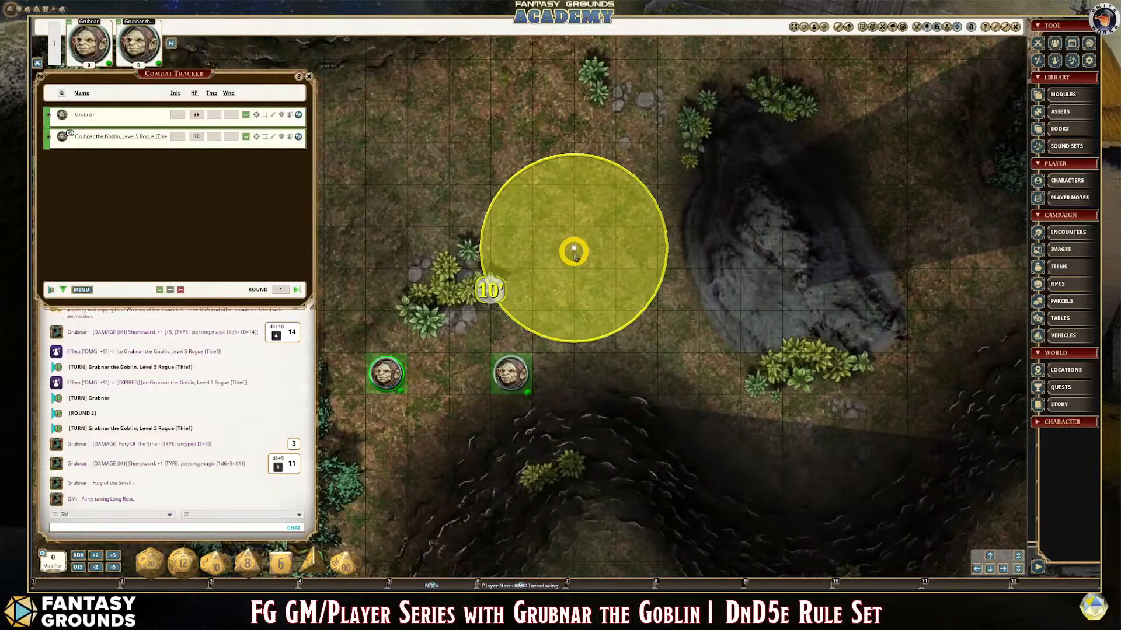
left_click_drag(575, 256, 596, 208)
scroll(603, 357, "down", 3)
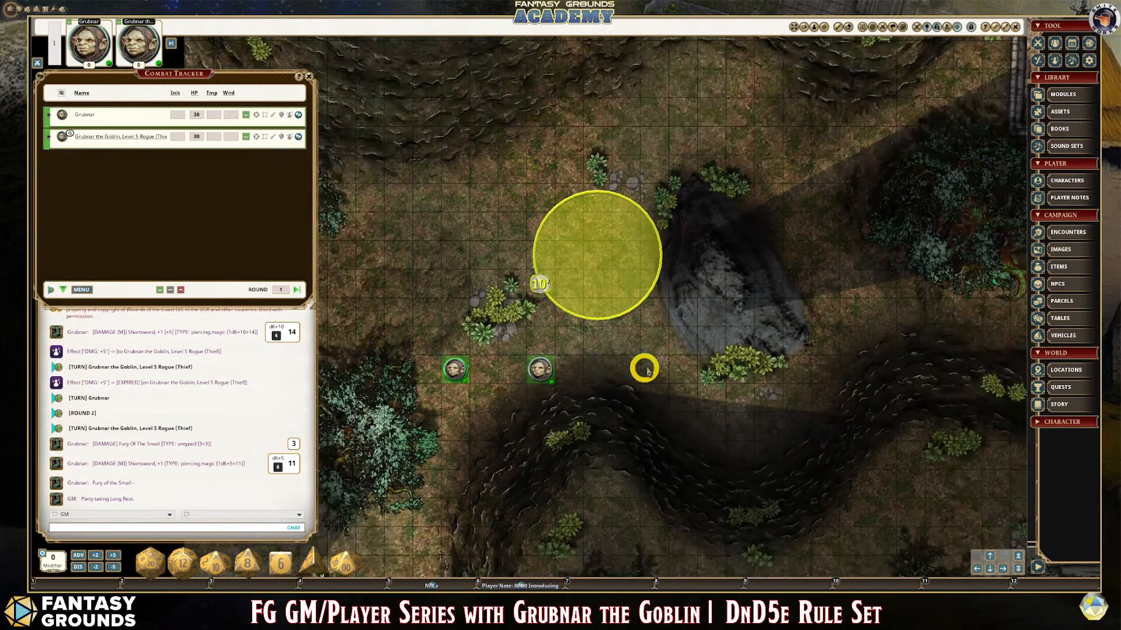
scroll(622, 376, "up", 1)
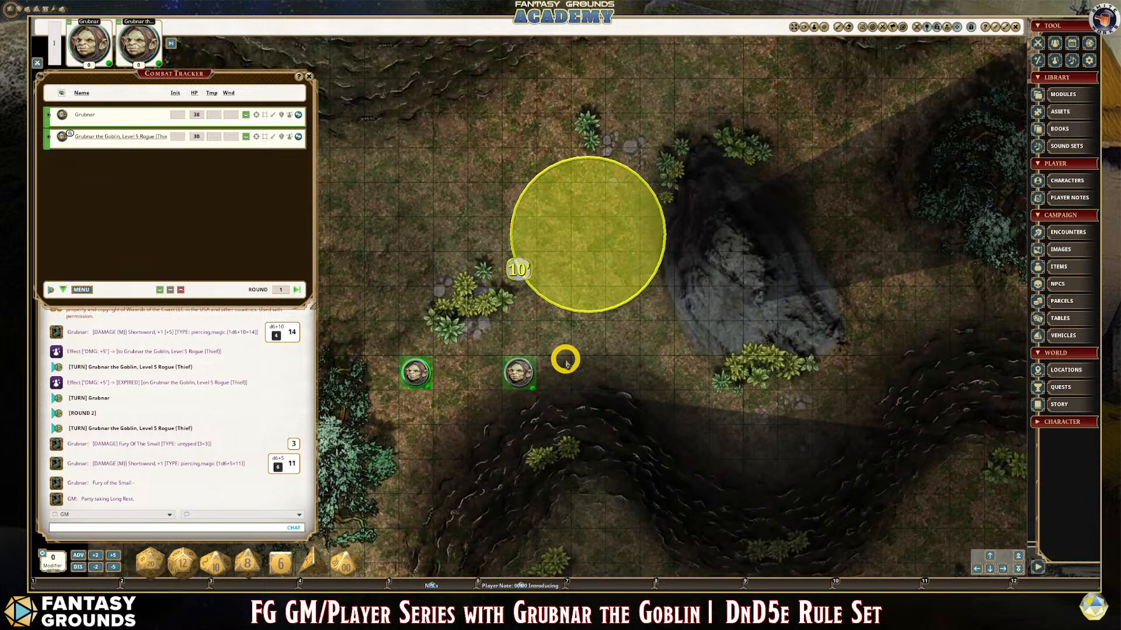
- Draw an arrow pointer about 25 feet long from the ground beside the goblin tokens to the edge of the rock outcrop
left_click_drag(566, 362, 693, 308)
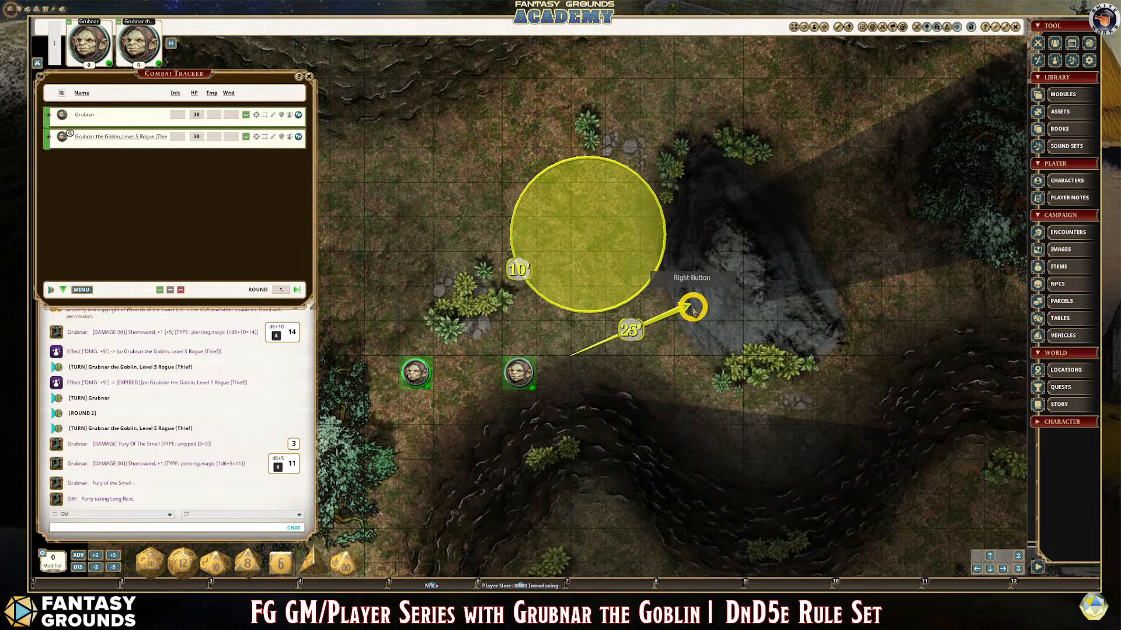
scroll(699, 366, "up", 2)
scroll(662, 324, "down", 1)
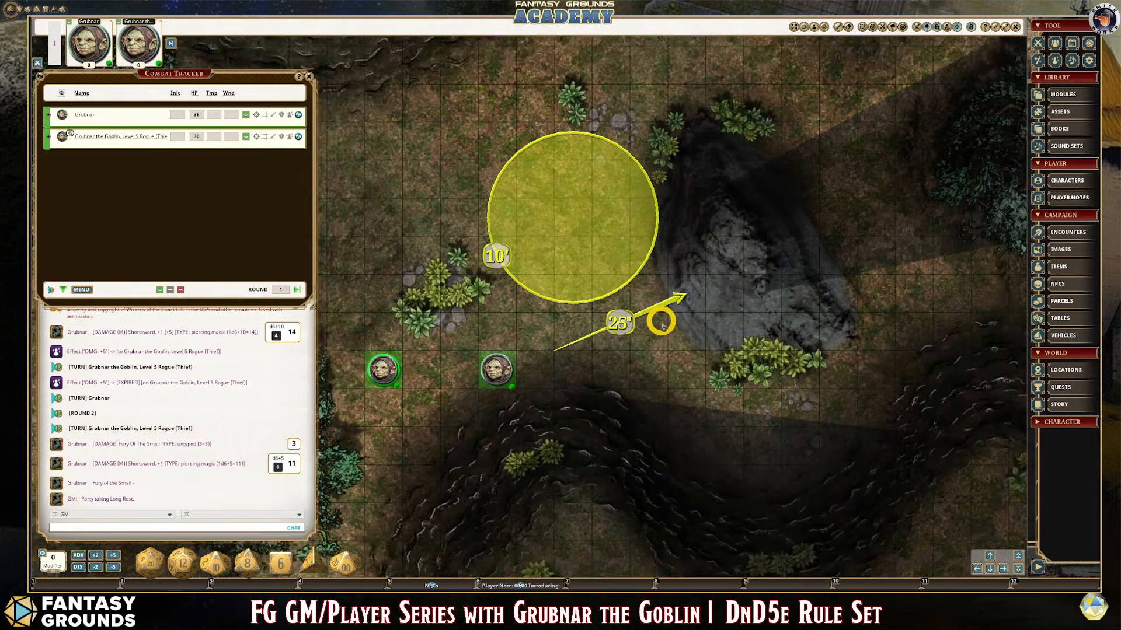
scroll(654, 327, "down", 1)
scroll(658, 358, "up", 2)
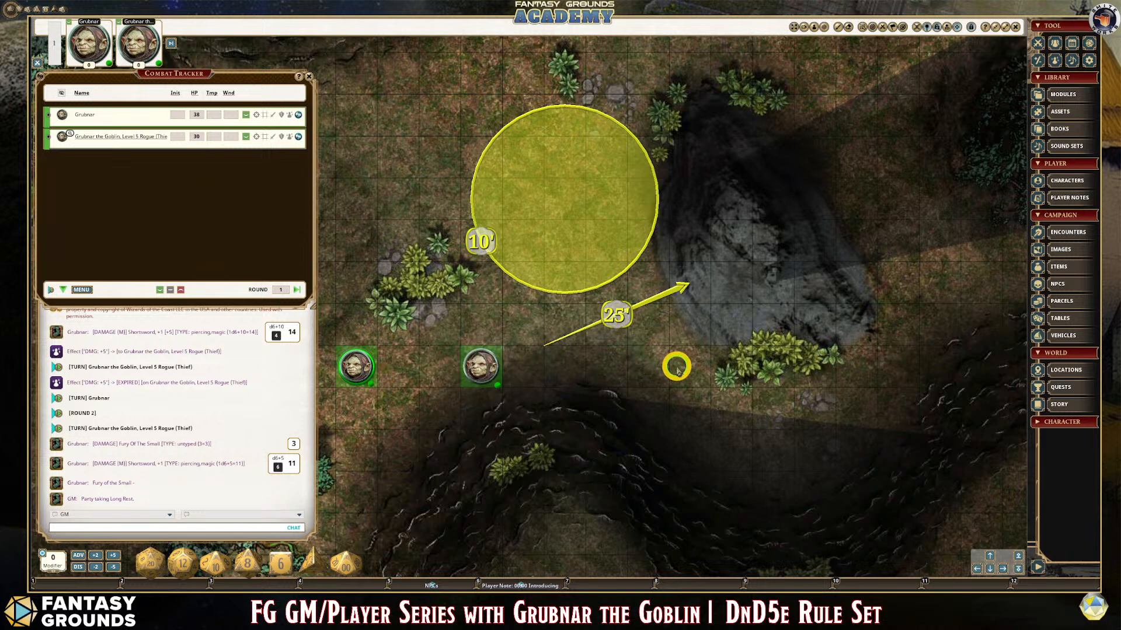
left_click(715, 367)
scroll(687, 368, "down", 3)
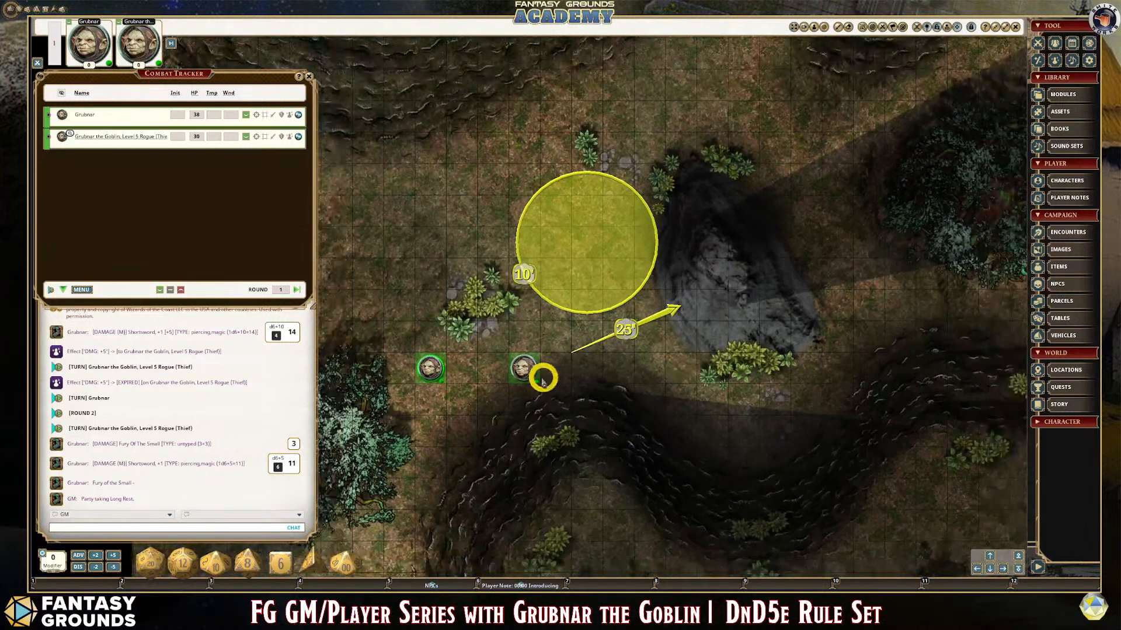
left_click(649, 380)
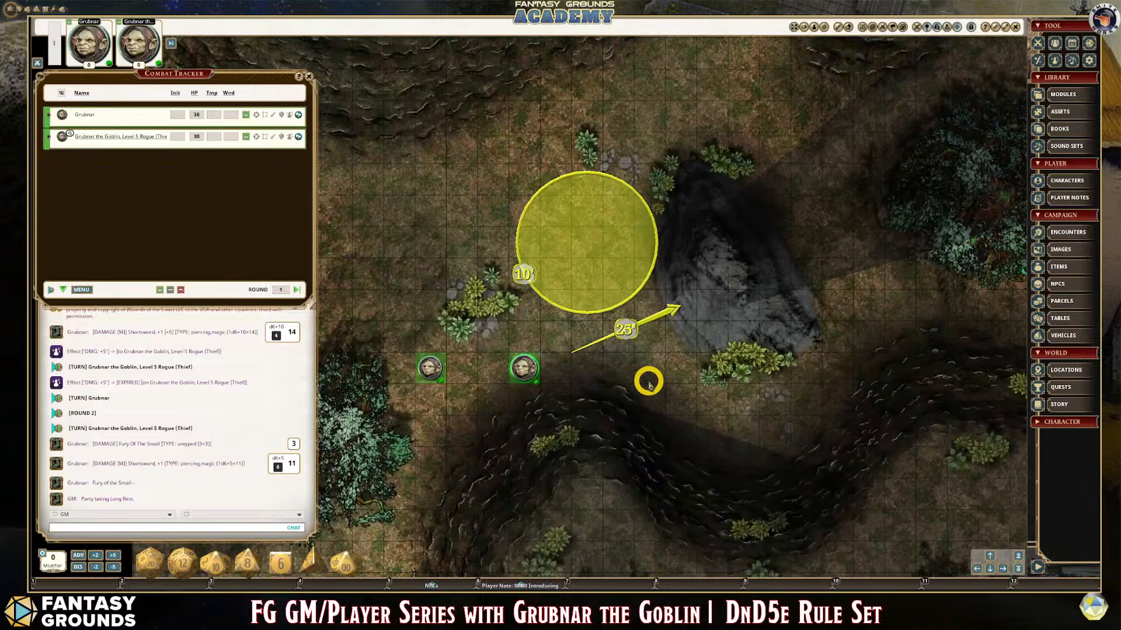
scroll(649, 383, "down", 1)
- Switch between map tools and try marking spots on the ground beside the arrow and beside the yellow circle
left_click(909, 29)
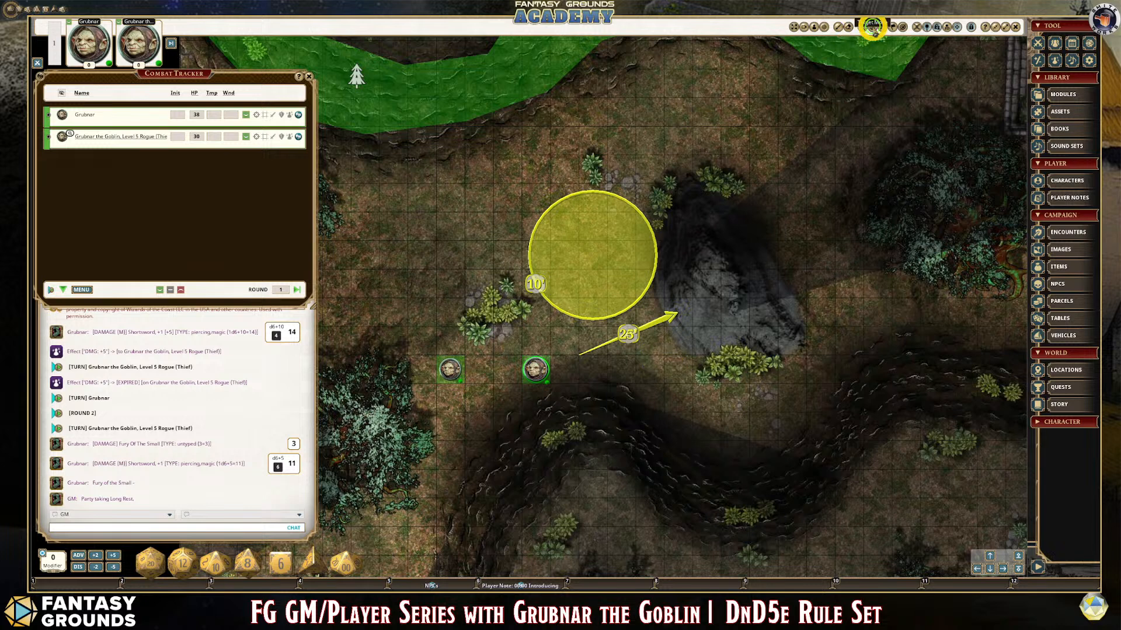
left_click(929, 31)
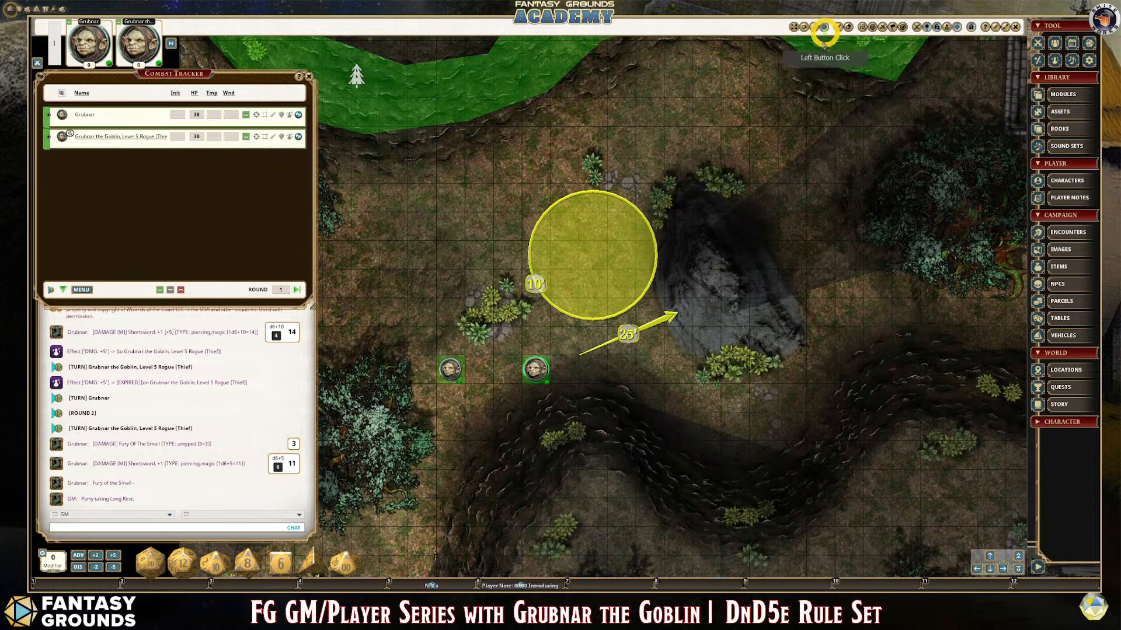
double_click(671, 344)
double_click(455, 228)
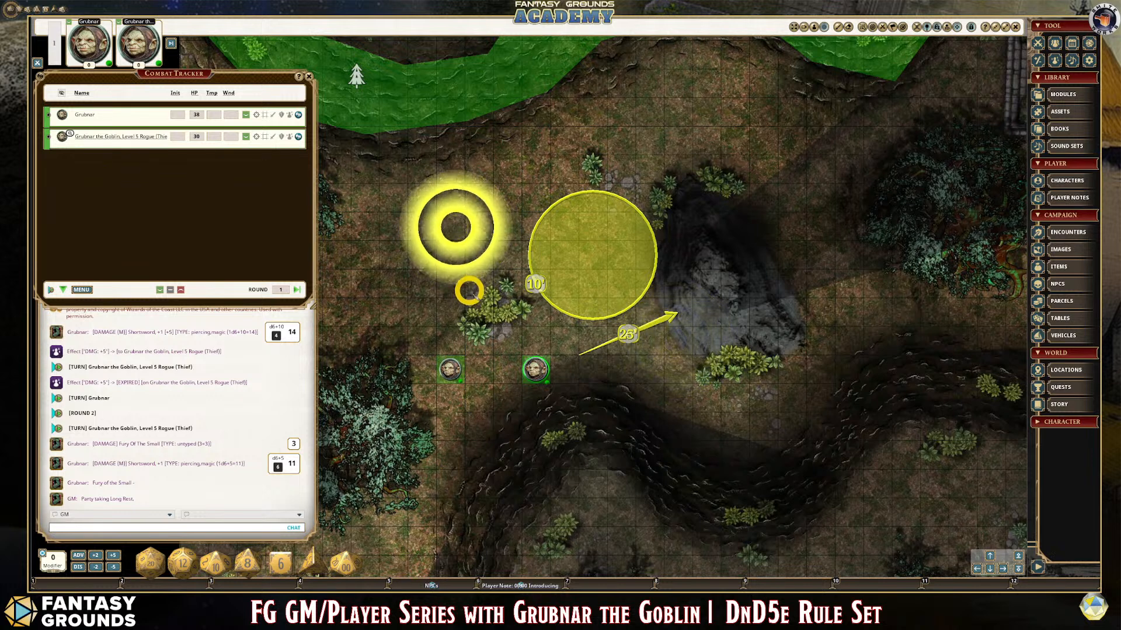
- Remove the 25-foot arrow pointer from the map, keeping the yellow circle
scroll(650, 344, "up", 1)
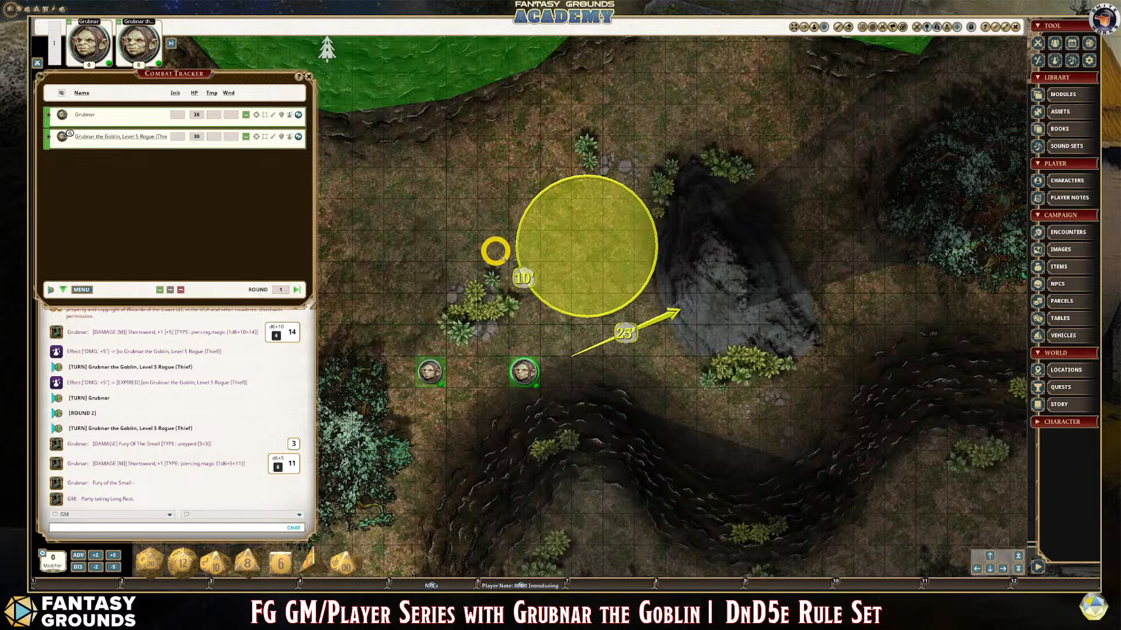
scroll(496, 251, "down", 2)
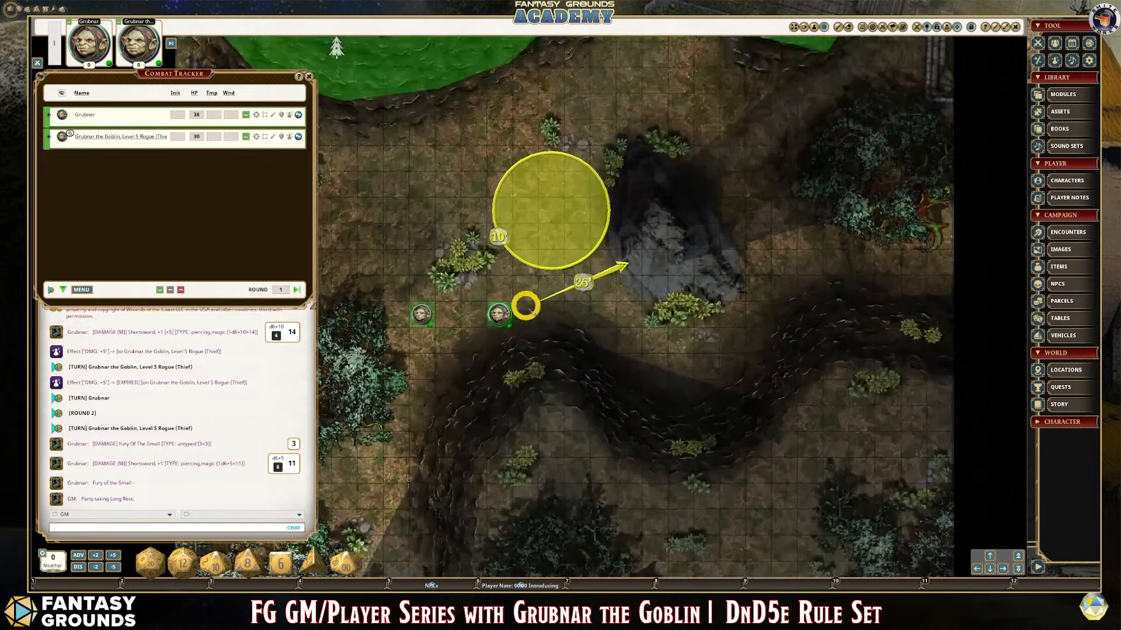
scroll(584, 300, "up", 1)
left_click(590, 302)
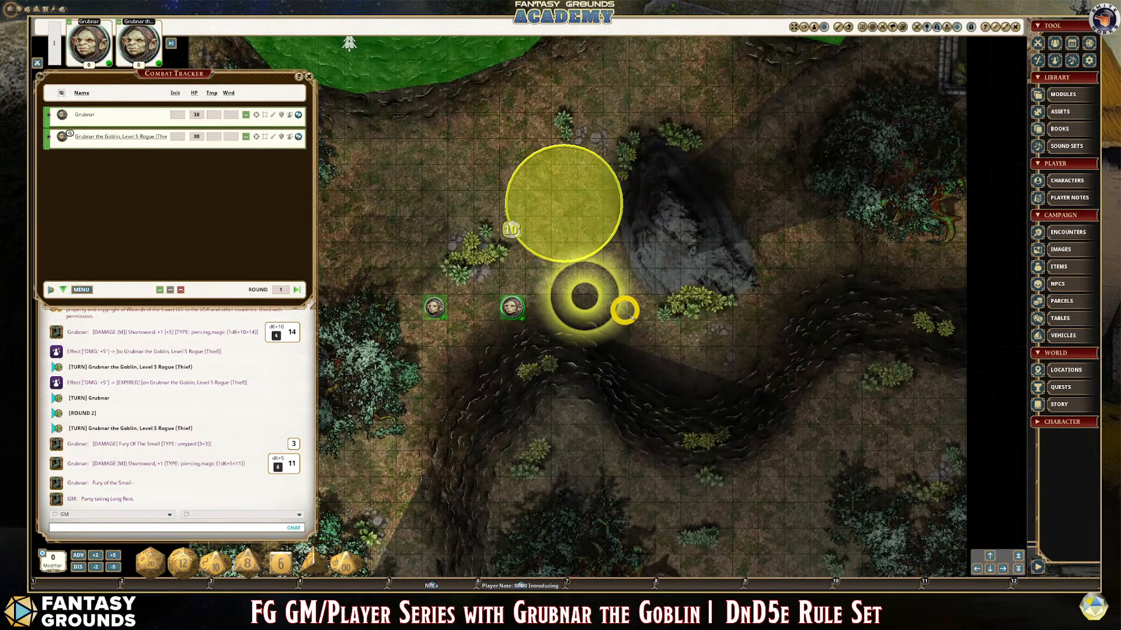
left_click(667, 341)
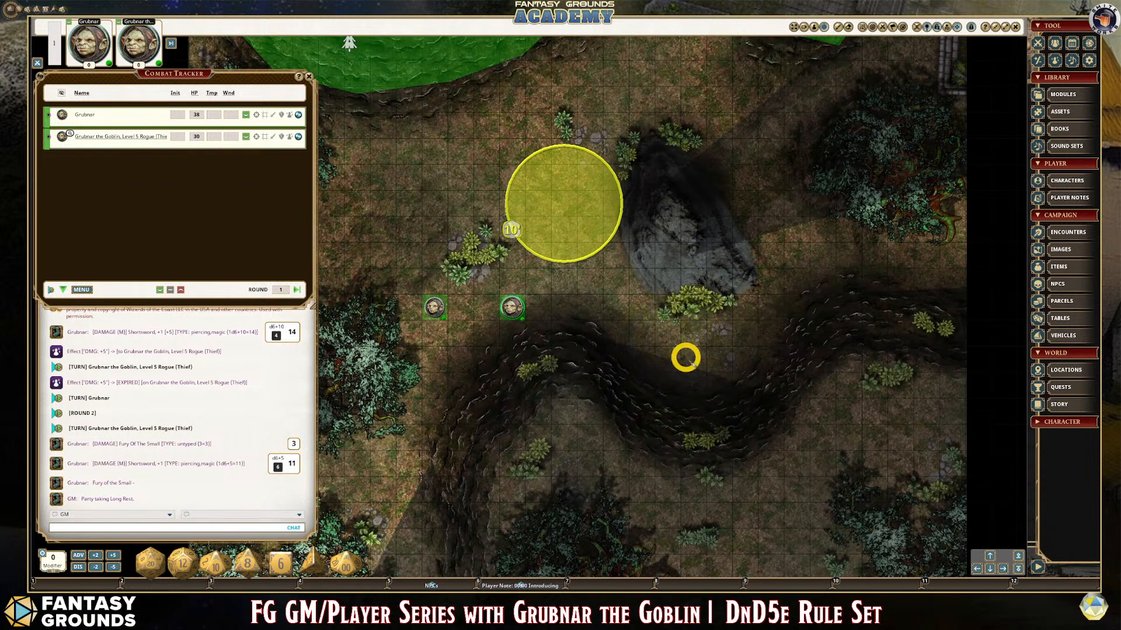
scroll(660, 338, "up", 3)
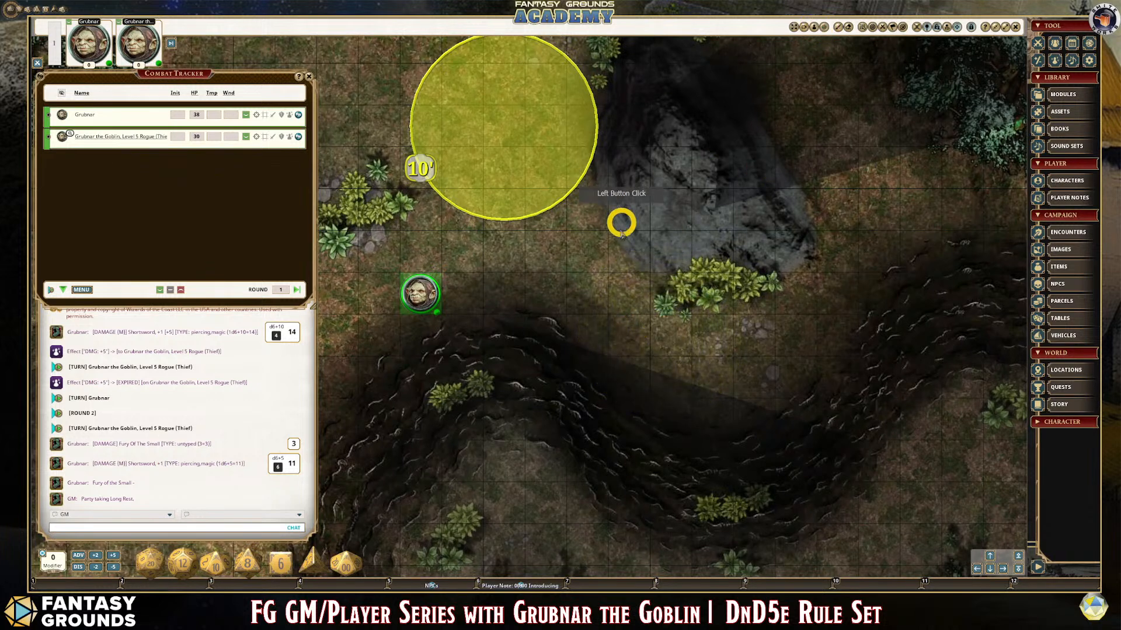
scroll(619, 227, "down", 3)
right_click(554, 259)
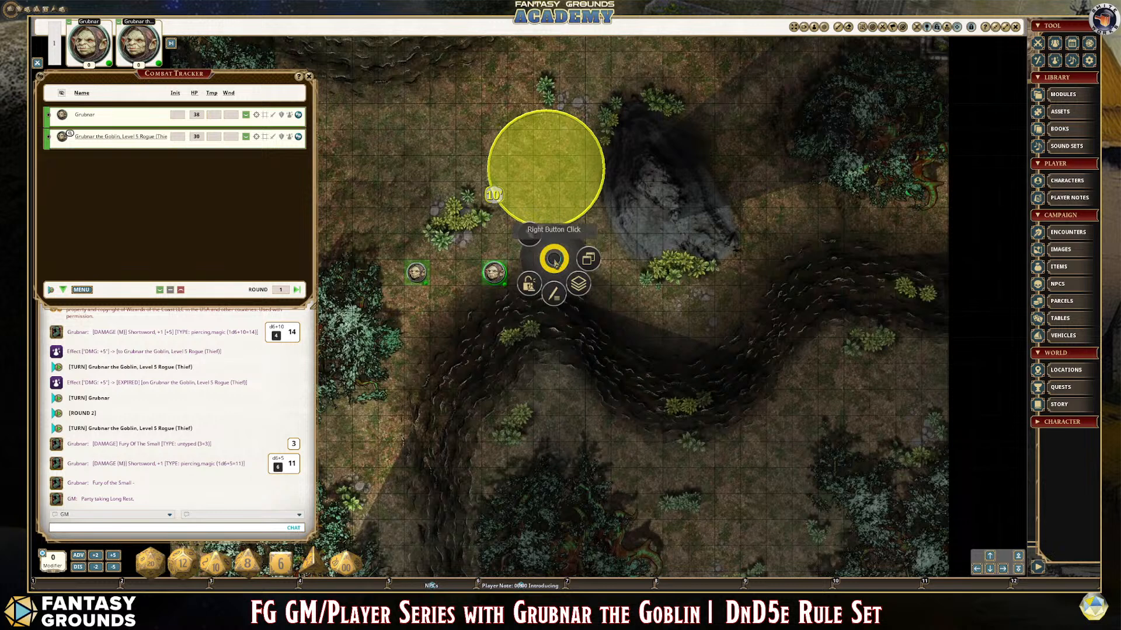
left_click(573, 280)
- Move both goblin tokens to the open ground along the edge of the yellow circle, in line with each other
scroll(562, 272, "up", 2)
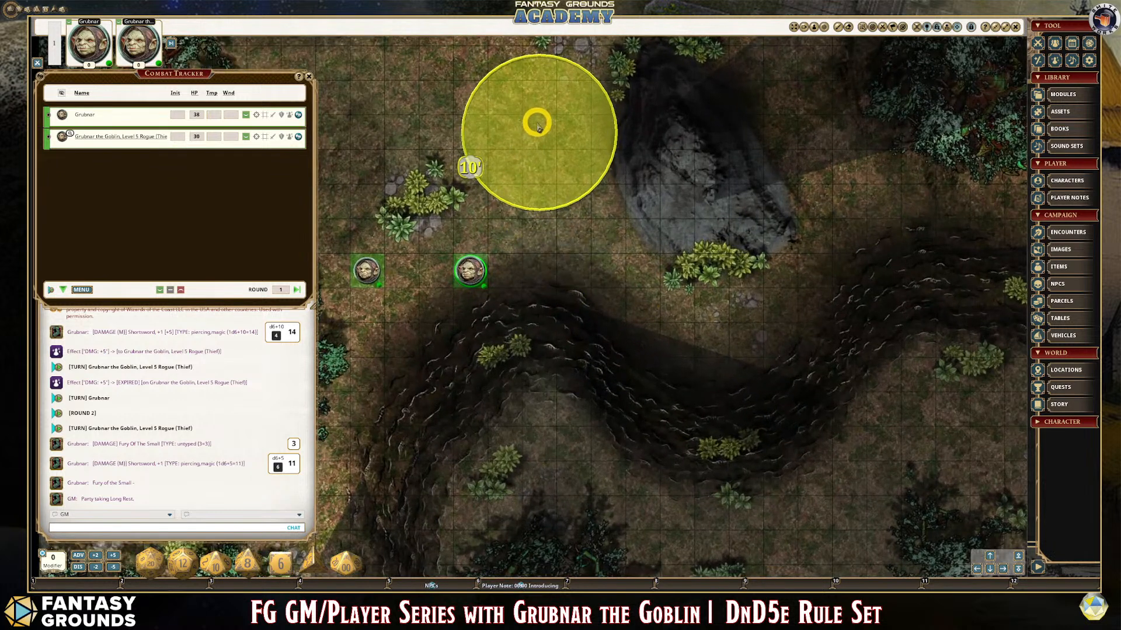
mouse_move(533, 134)
left_mouse_down()
mouse_move(555, 175)
mouse_move(537, 139)
left_mouse_up()
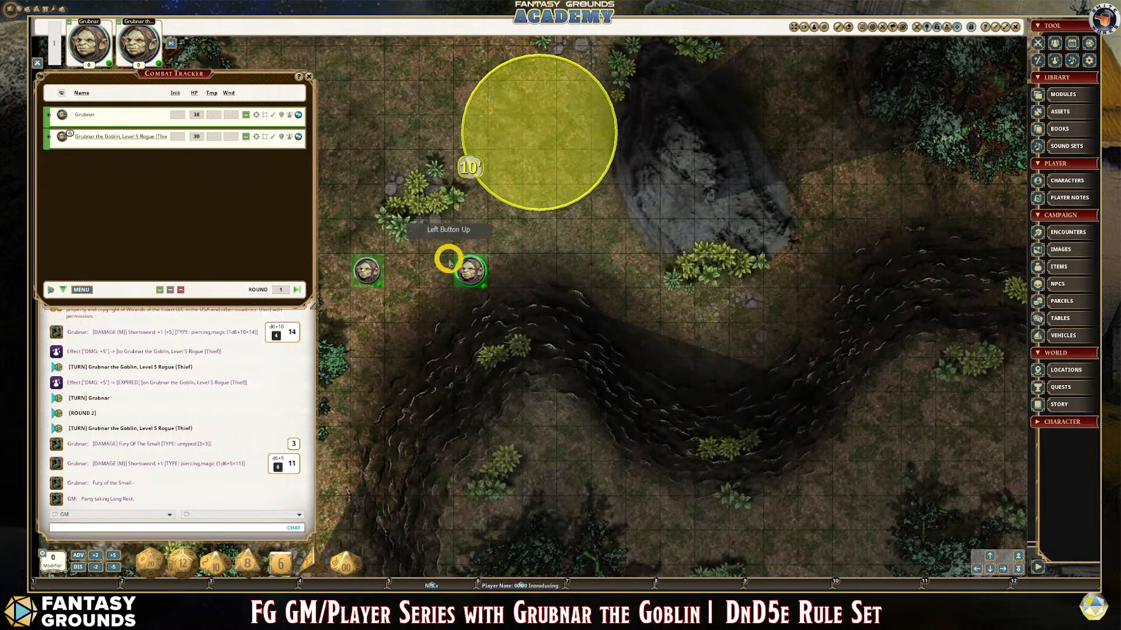
left_click_drag(461, 268, 574, 236)
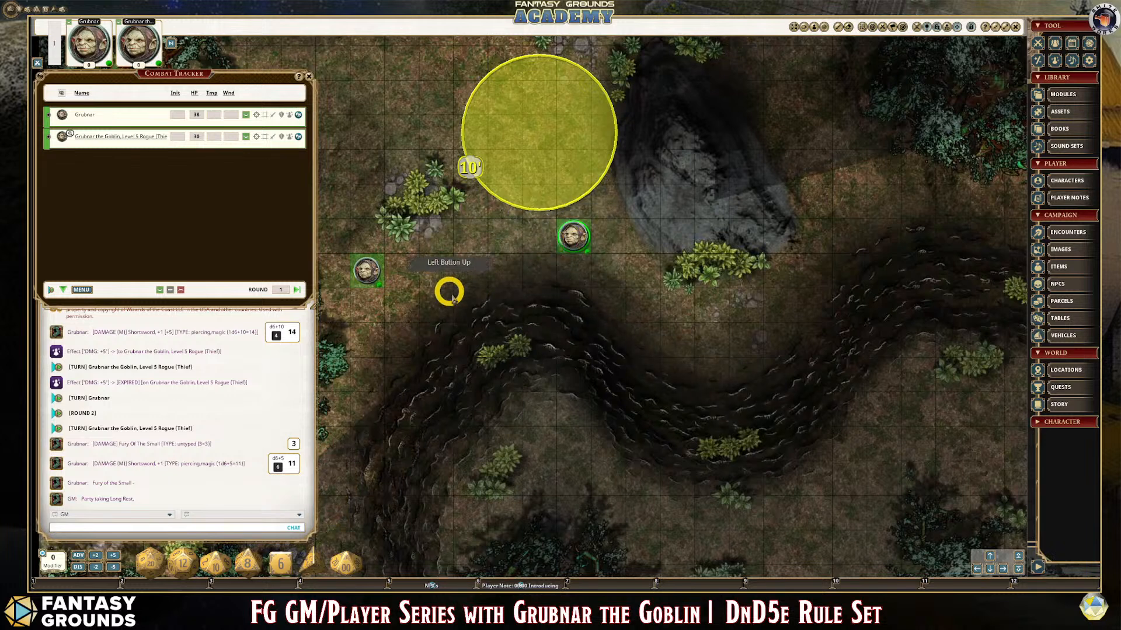
scroll(450, 288, "down", 1)
left_click_drag(386, 280, 468, 255)
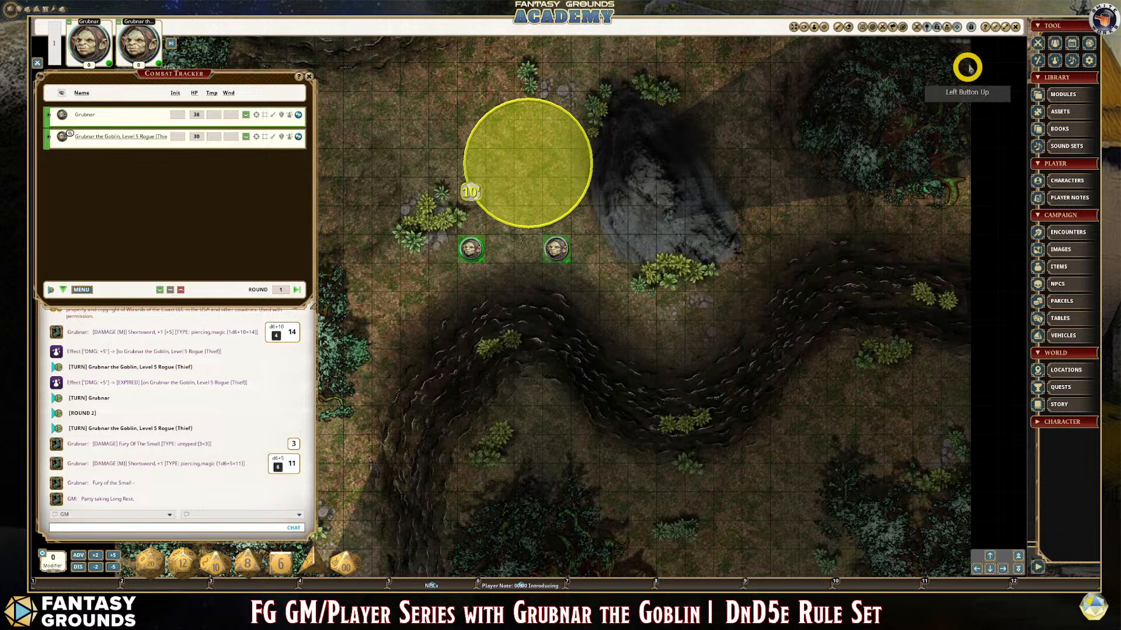
- Enable the player vision preview for Grubnar the Goblin's token and examine what he can see around him
scroll(895, 62, "up", 3)
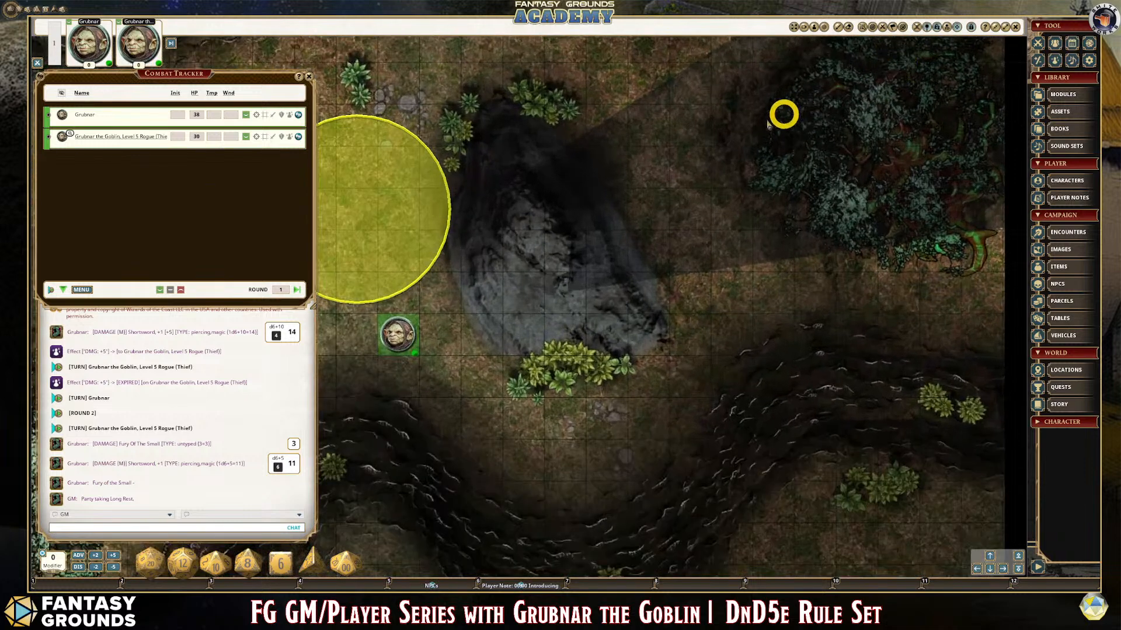
scroll(681, 218, "down", 4)
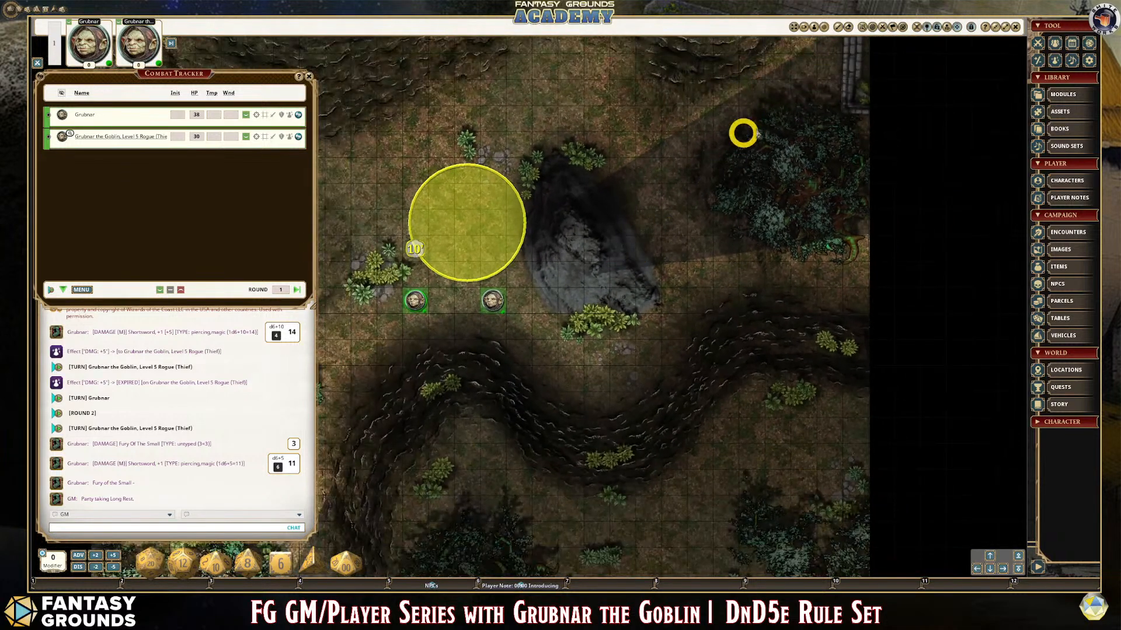
left_click(974, 28)
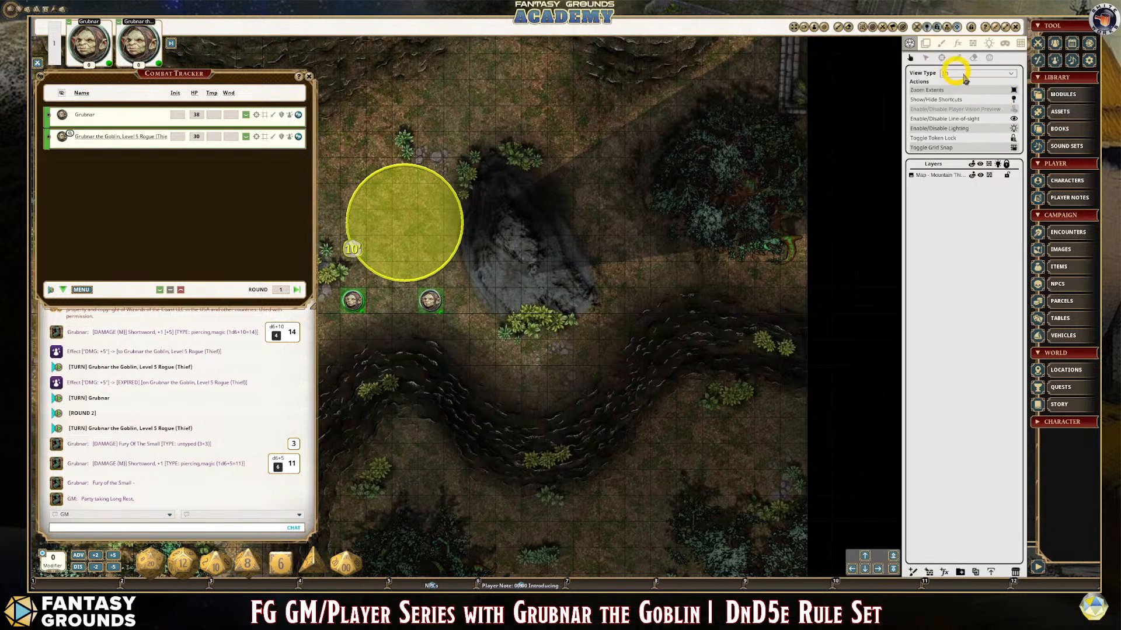
left_click(970, 109)
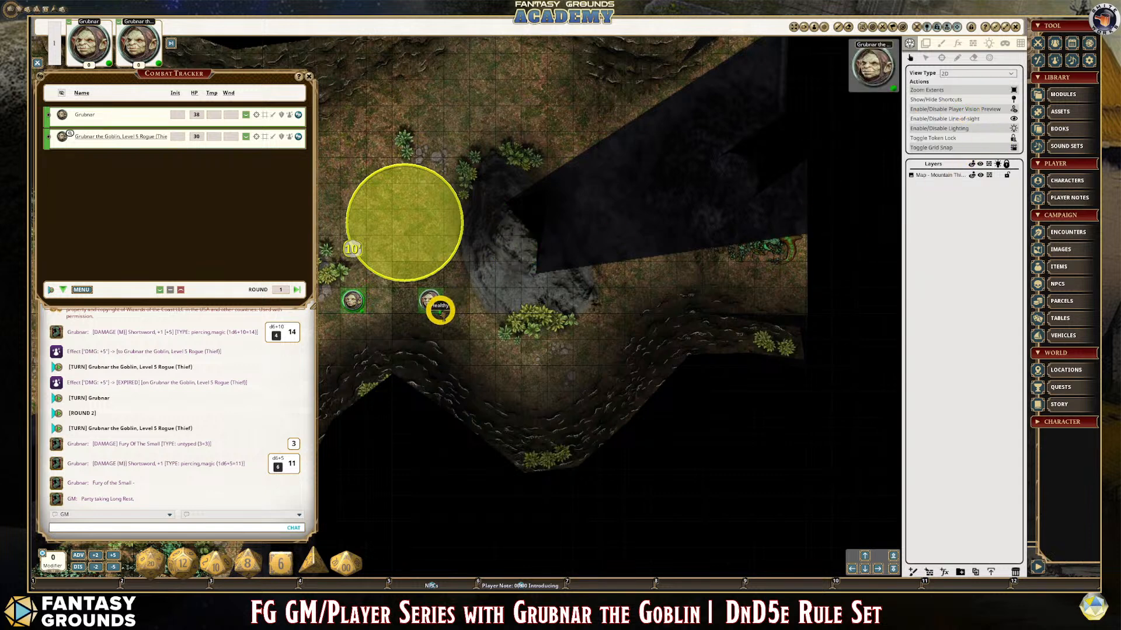
scroll(438, 309, "up", 3)
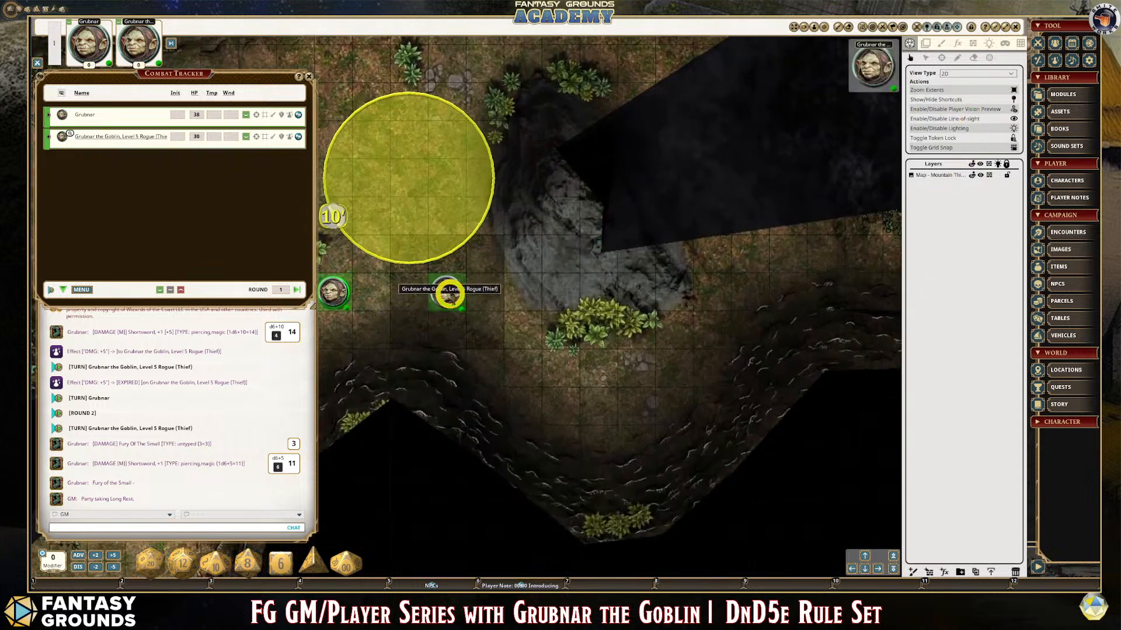
left_click(448, 294)
mouse_move(449, 293)
left_mouse_down()
mouse_move(520, 350)
mouse_move(470, 295)
mouse_move(458, 299)
left_mouse_up()
scroll(546, 330, "down", 3)
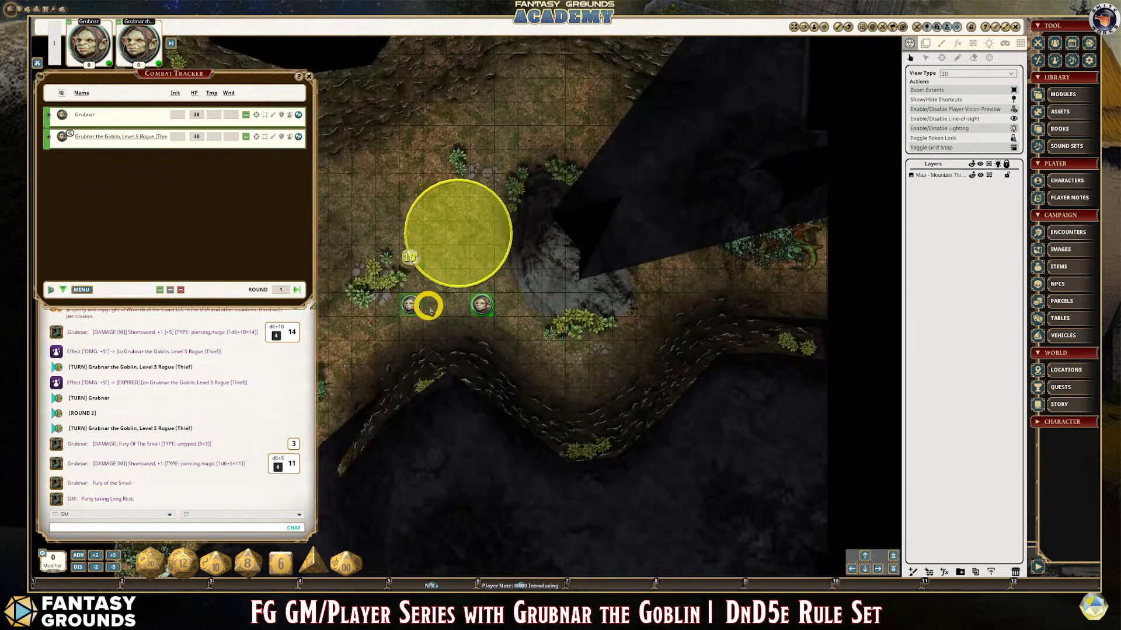
scroll(433, 304, "up", 3)
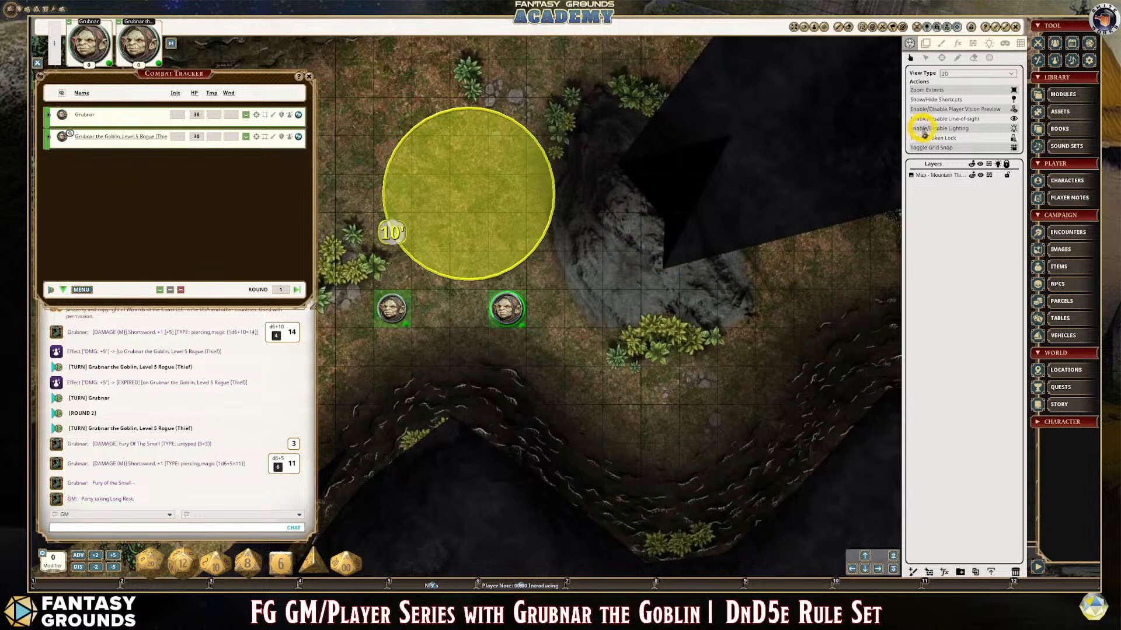
- Set the map's ambient lighting preset to Moonlight and check the darkened scene around the tokens
left_click(989, 43)
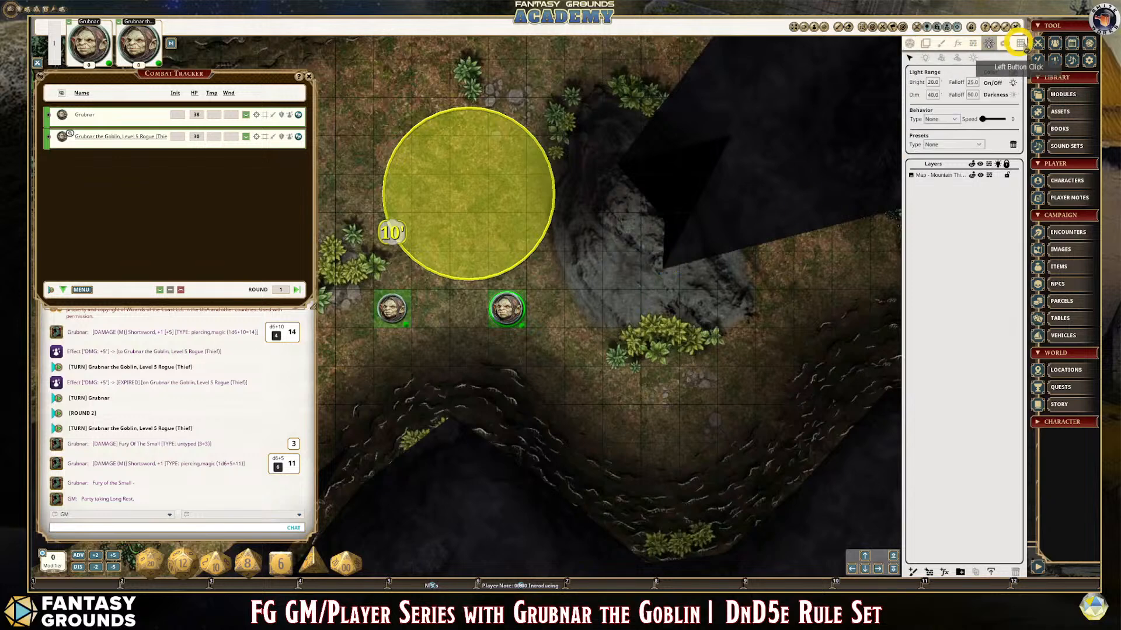
left_click(972, 57)
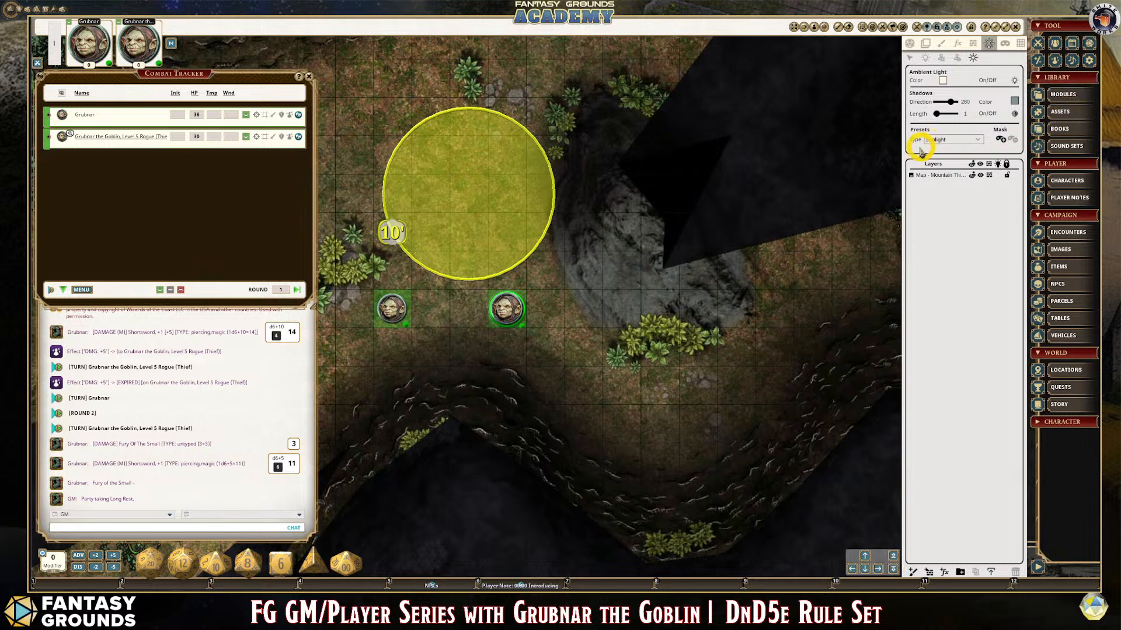
left_click(979, 141)
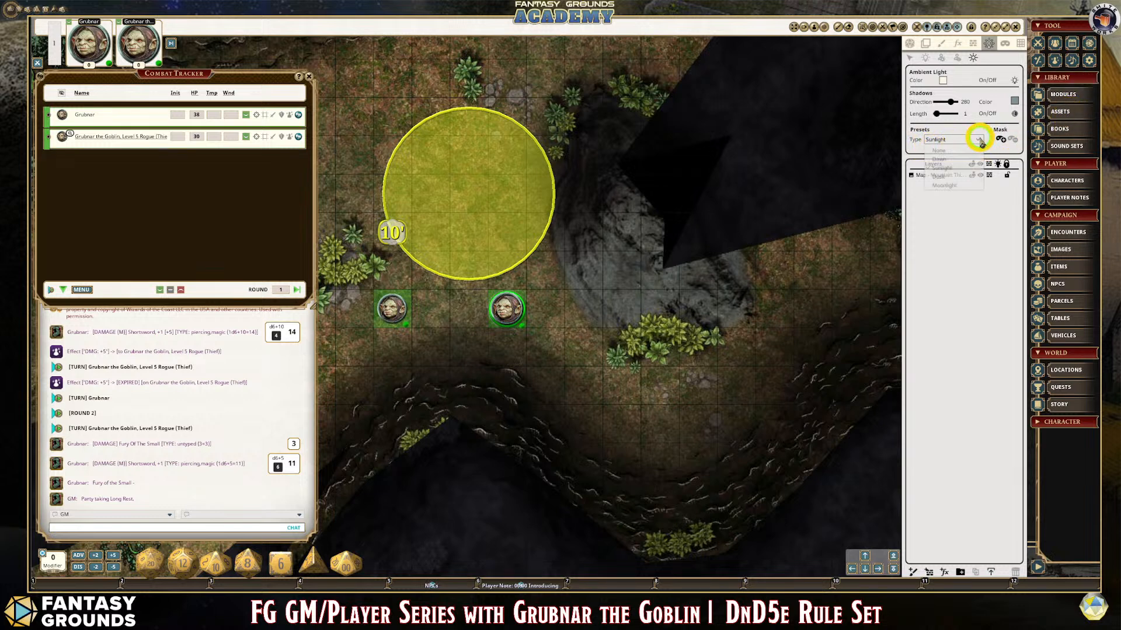
left_click(952, 185)
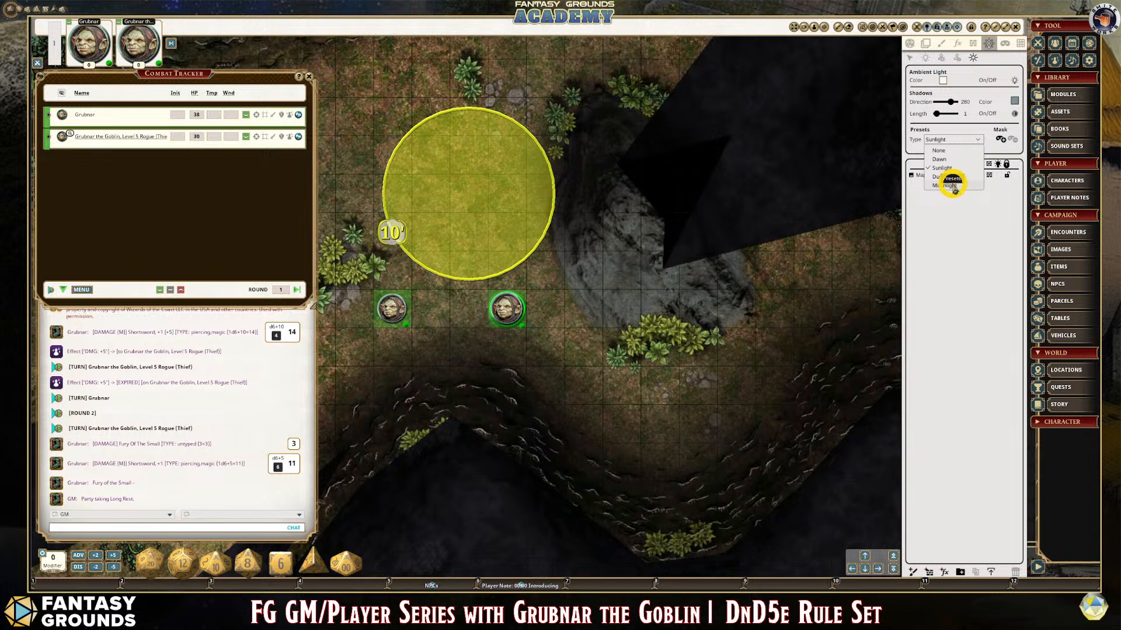
scroll(756, 265, "down", 5)
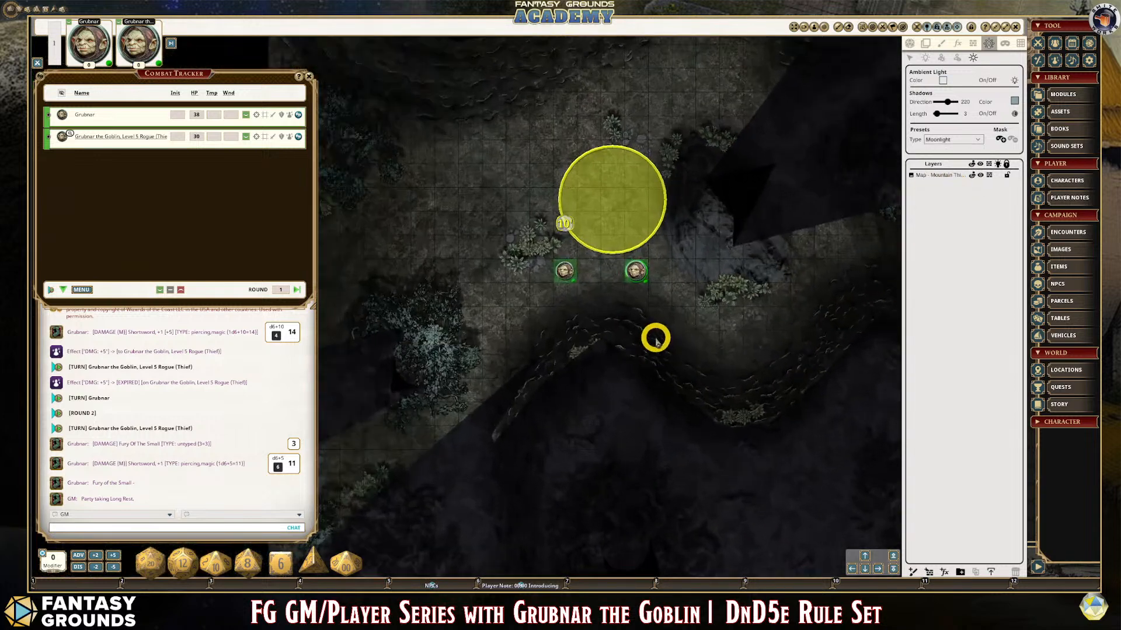
scroll(653, 341, "up", 3)
left_click(727, 229)
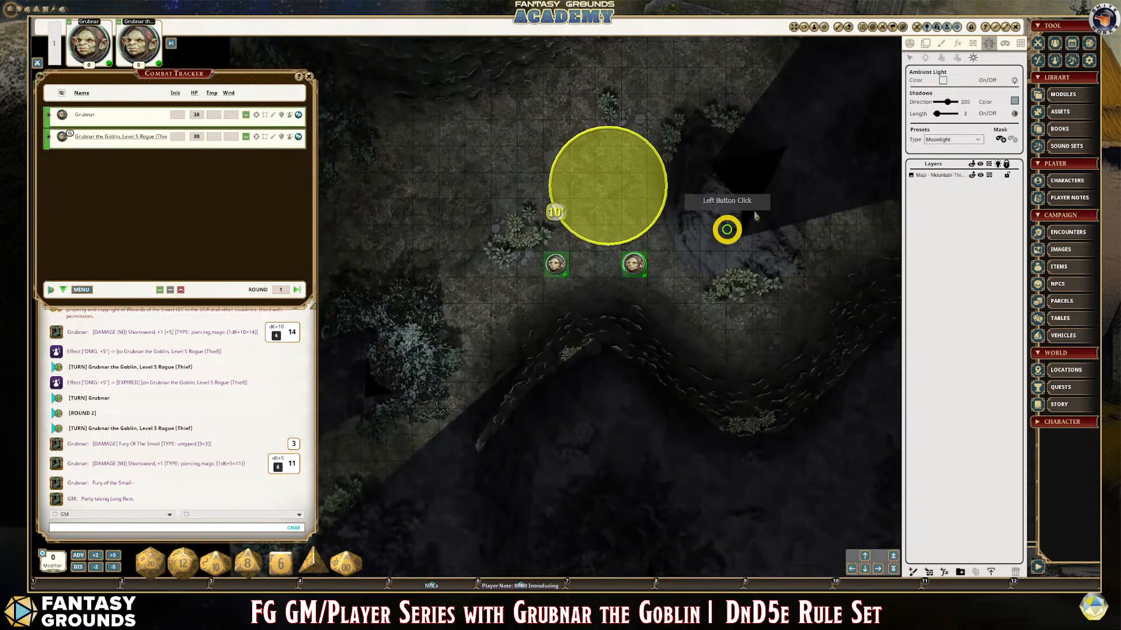
- Return to the map's general view options and examine the moonlit area around the two goblin tokens at different zoom levels
left_click(910, 42)
scroll(759, 247, "up", 2)
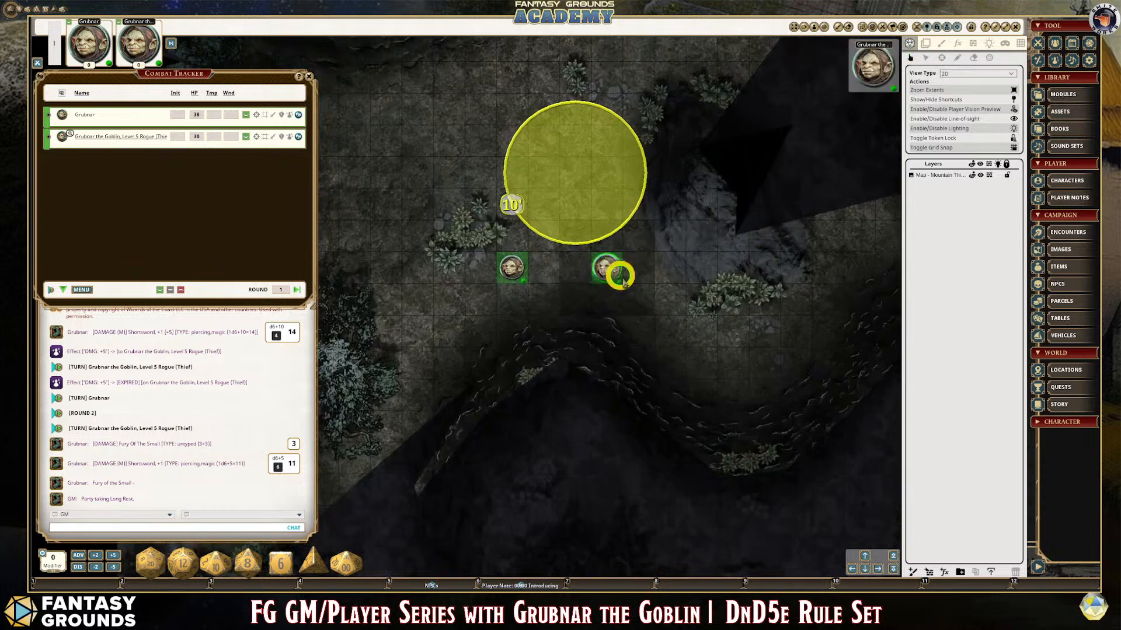
mouse_move(615, 270)
left_mouse_down()
mouse_move(685, 320)
mouse_move(442, 293)
mouse_move(443, 275)
mouse_move(595, 303)
mouse_move(621, 276)
left_mouse_up()
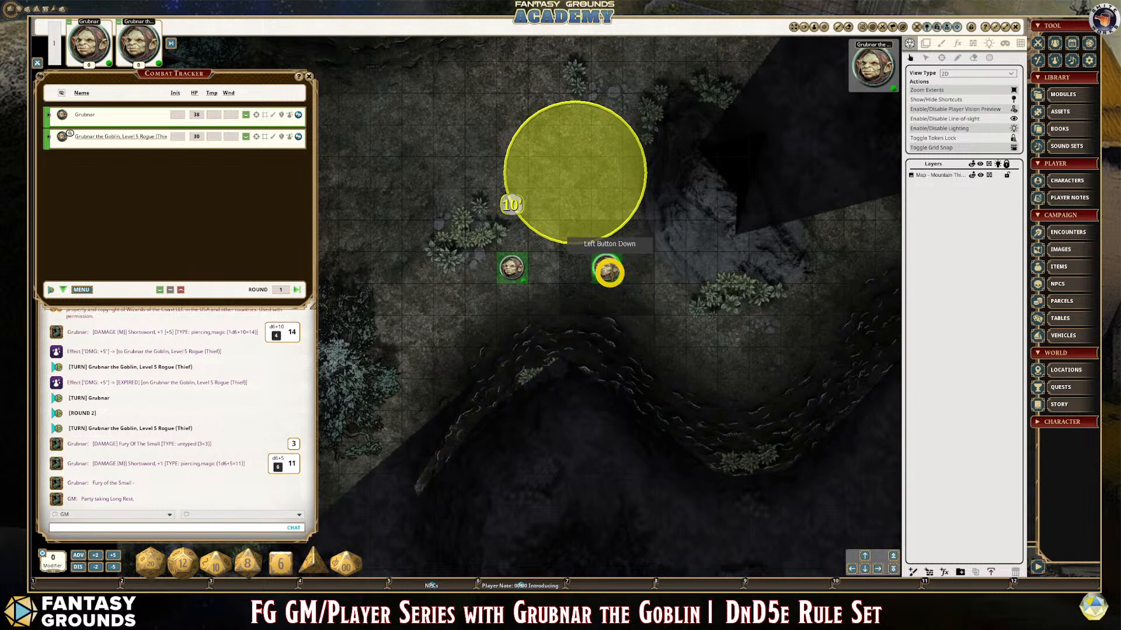
scroll(666, 305, "down", 4)
scroll(630, 304, "up", 2)
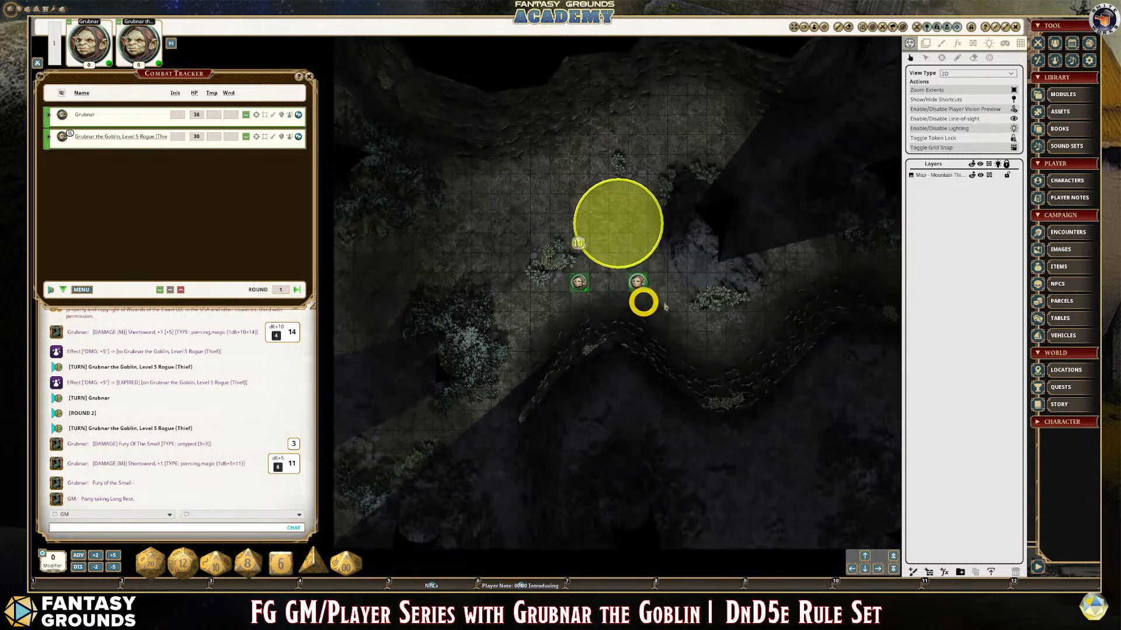
scroll(653, 303, "up", 2)
scroll(625, 303, "up", 2)
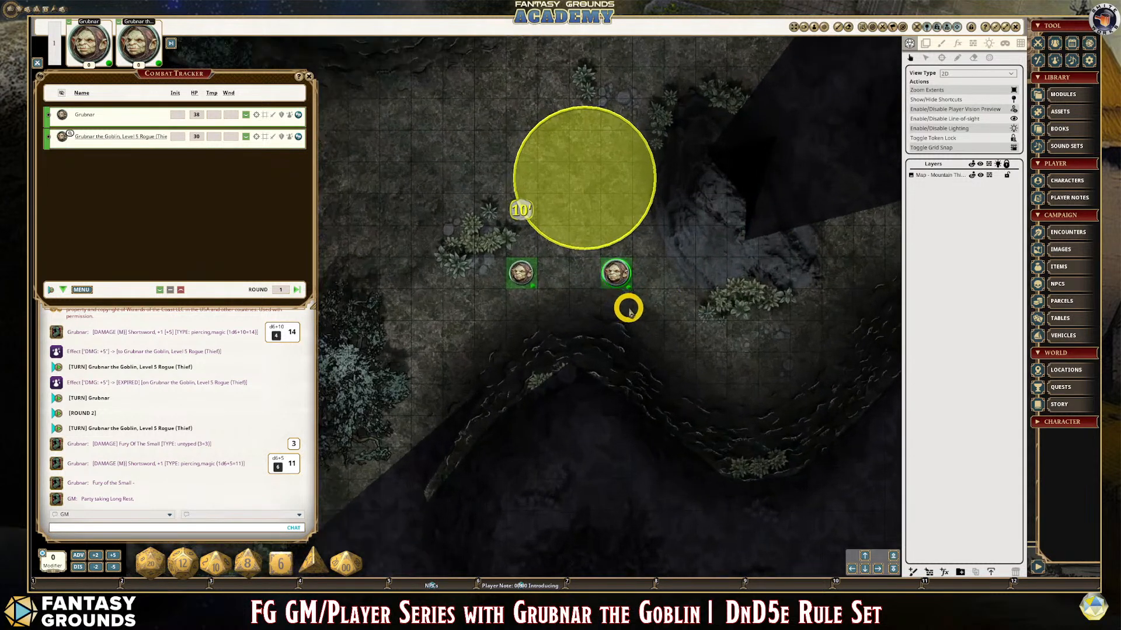
left_click_drag(610, 260, 569, 262)
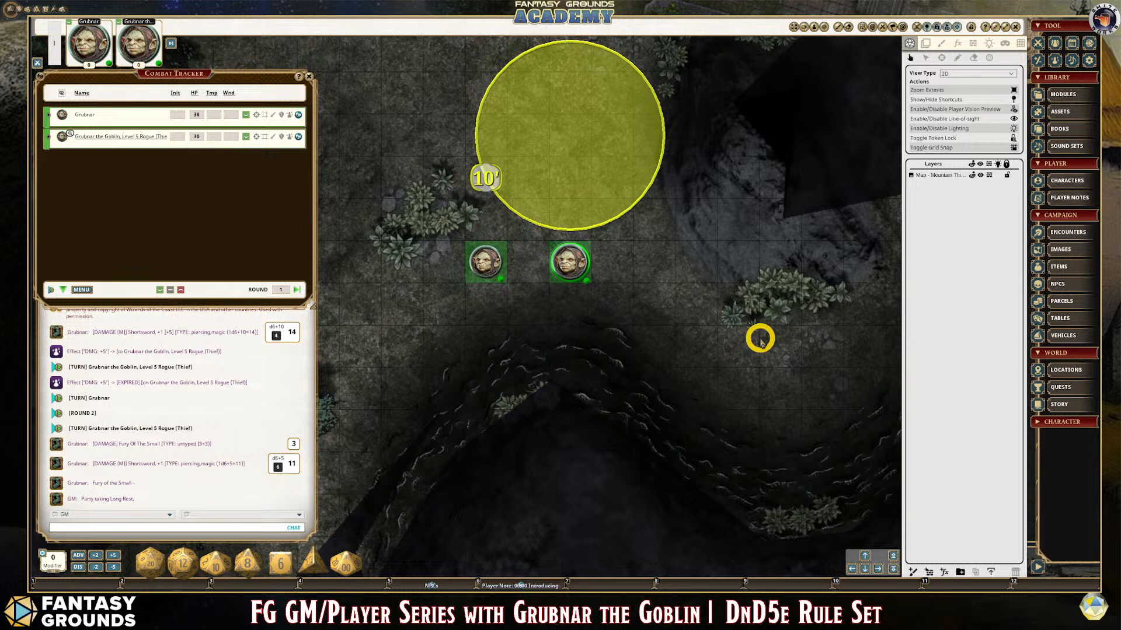
- Open the NPC record of Grubnar the Goblin, Level 5 Rogue (Thief), place it beside the Combat Tracker and enlarge it to nearly full height
left_click(139, 53)
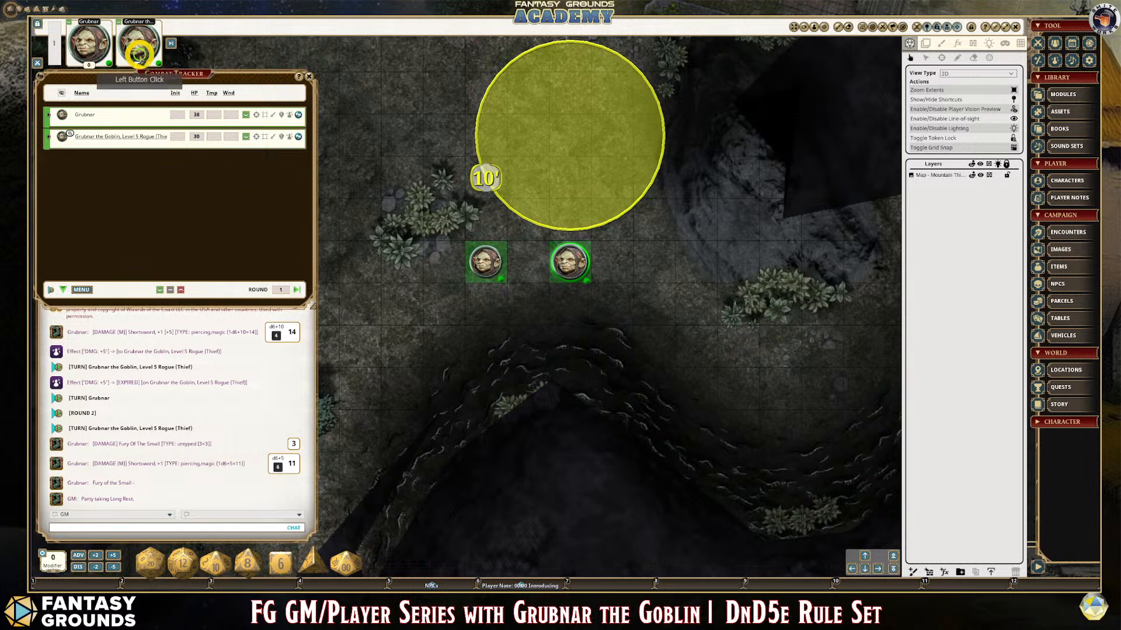
left_click(145, 49)
left_click(145, 54)
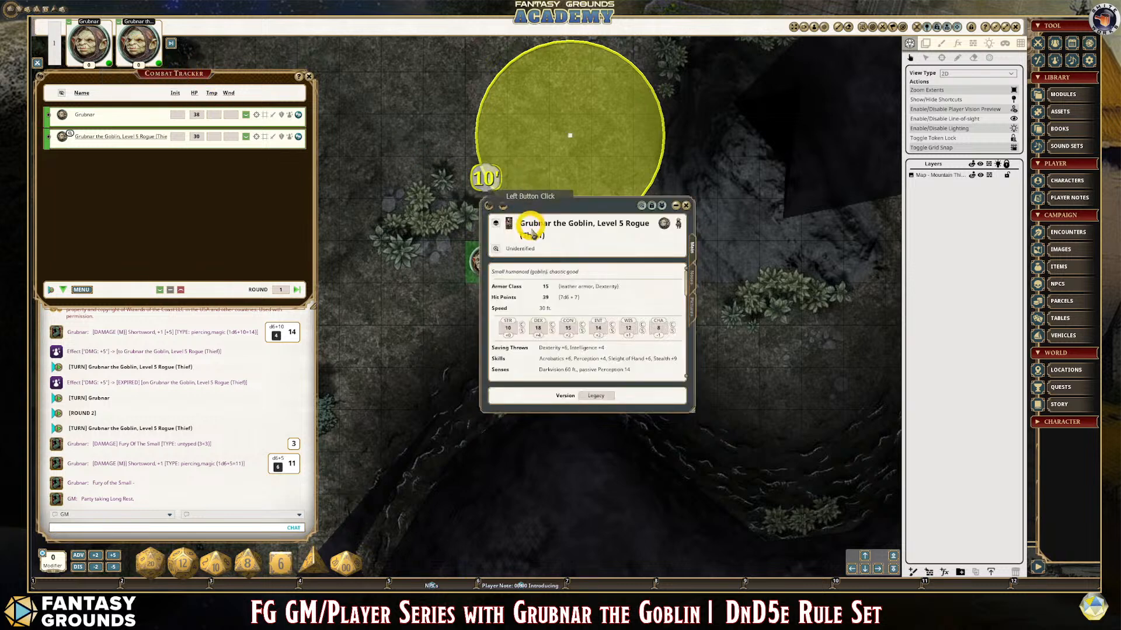
left_click_drag(531, 229, 374, 61)
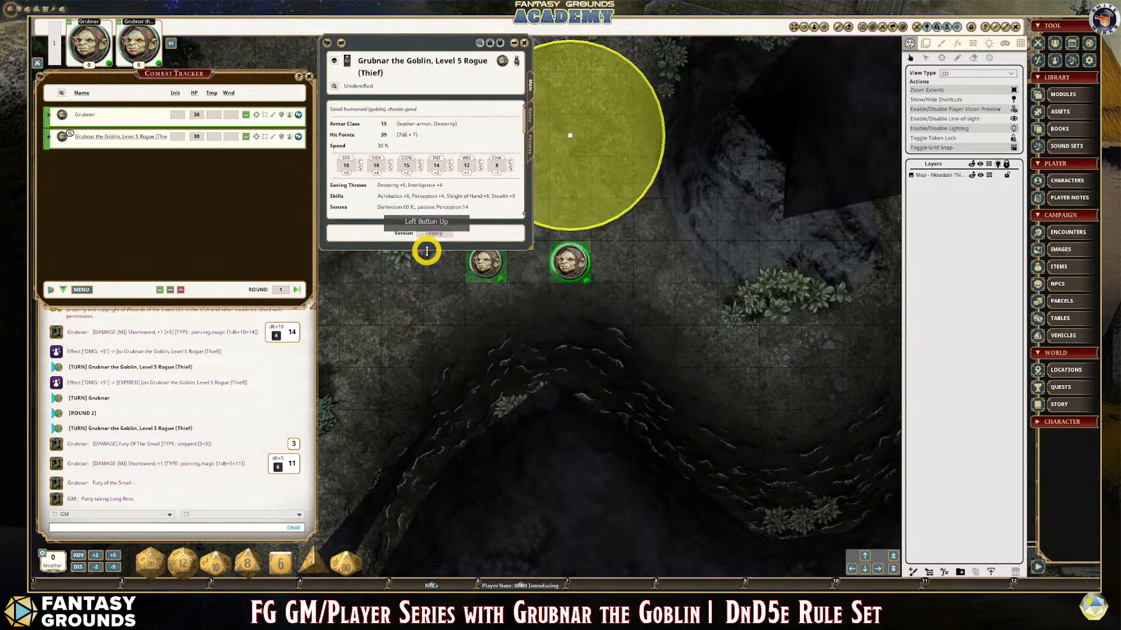
left_click_drag(426, 251, 444, 562)
- Open Grubnar's player character sheet beside the NPC record and show its main page to compare the two
left_click(89, 39)
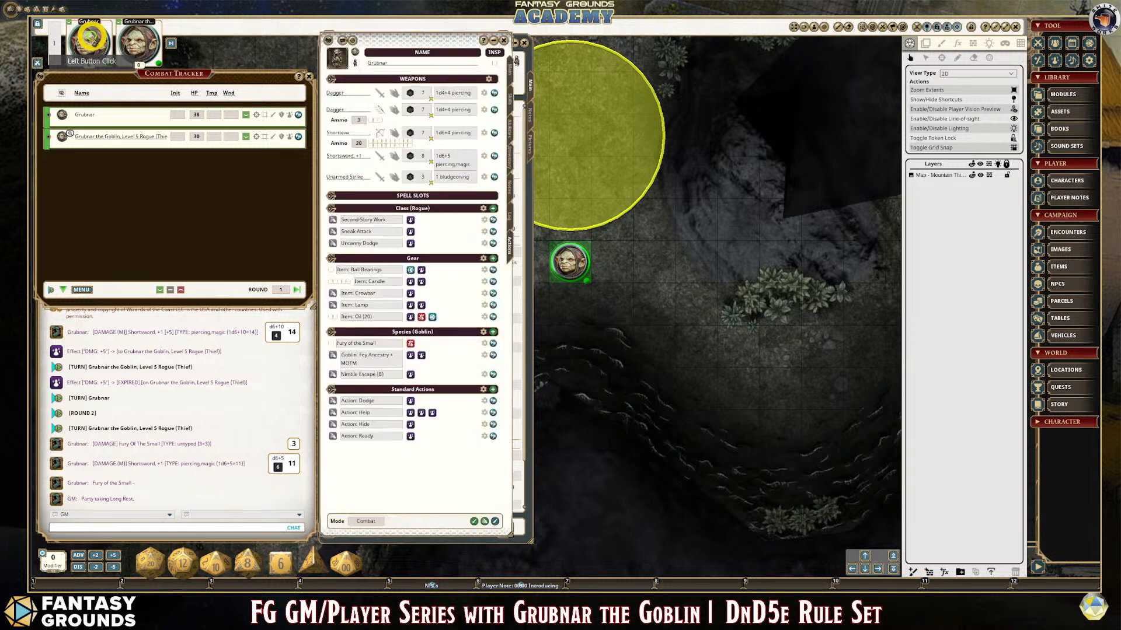
left_click_drag(371, 42, 590, 46)
scroll(488, 268, "down", 3)
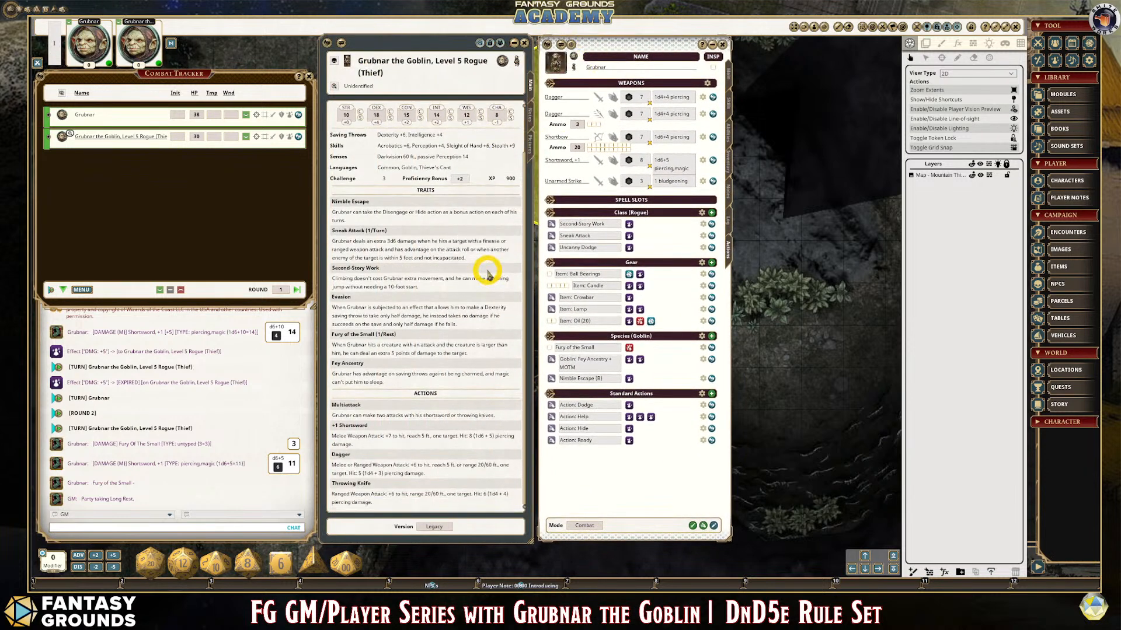
scroll(488, 274, "up", 3)
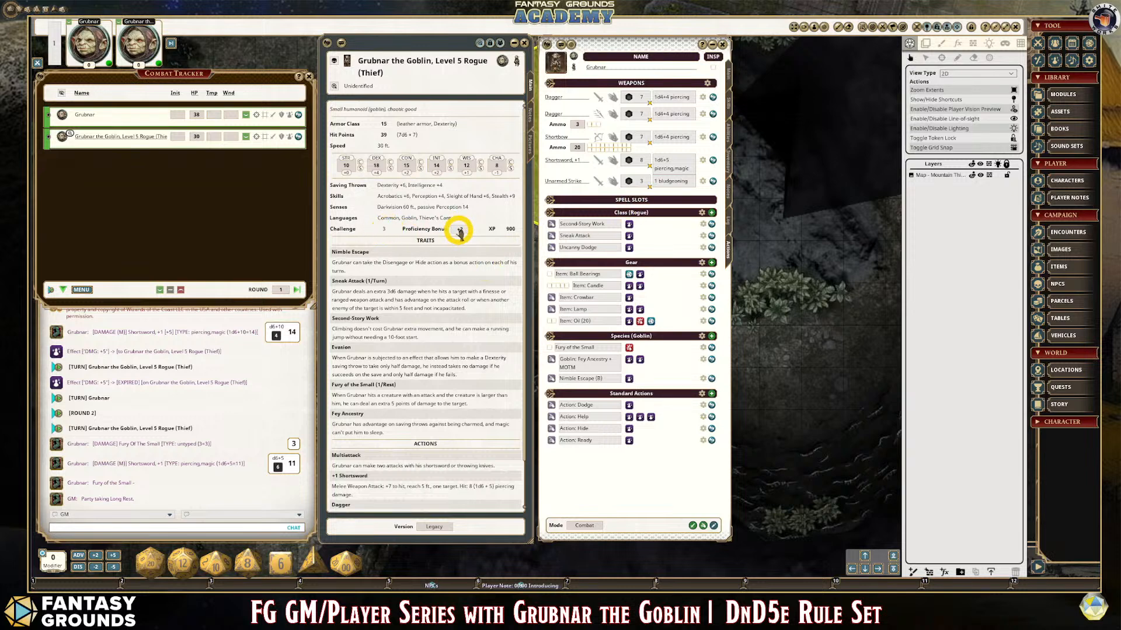
left_click(728, 79)
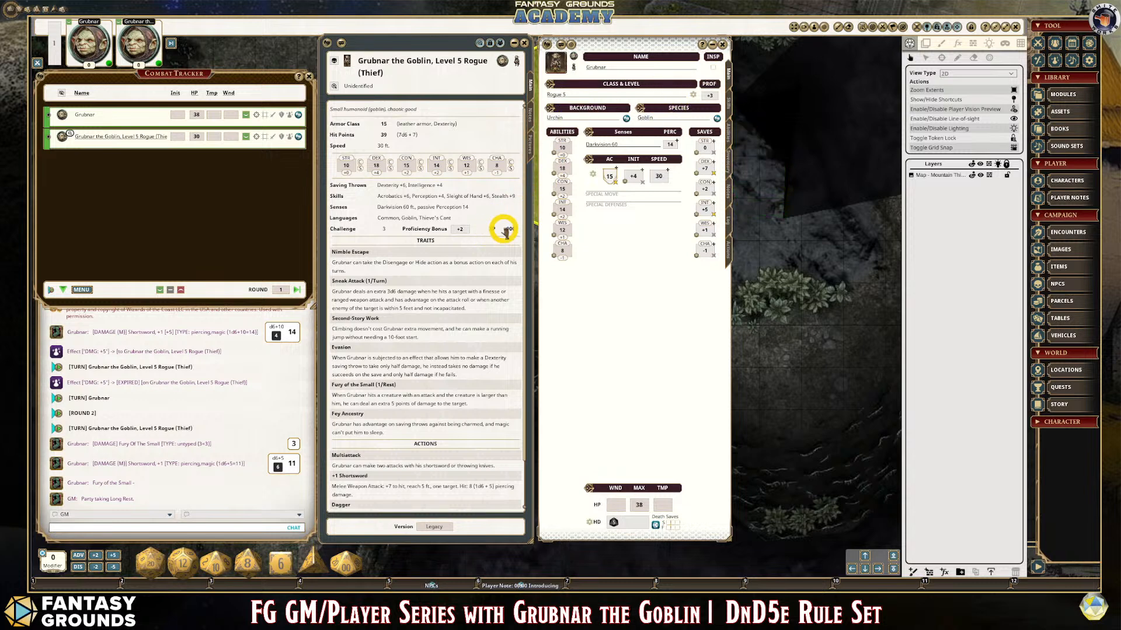
- Unlock Grubnar's NPC record and try an XP value of 2500, checking the proficiency bonus
left_click(490, 43)
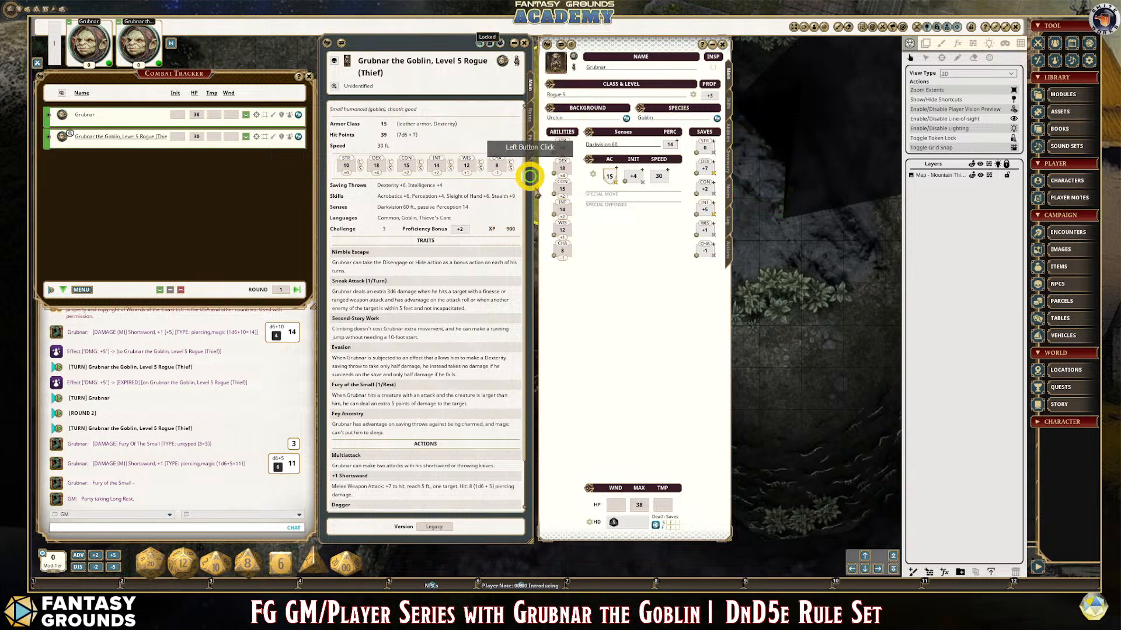
scroll(446, 201, "down", 1)
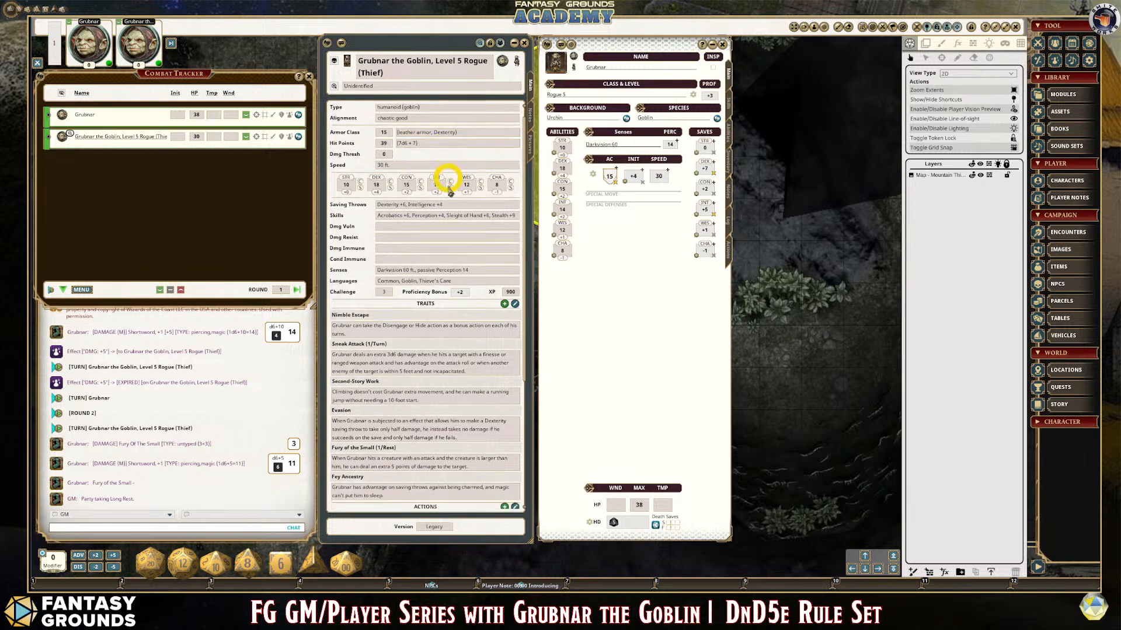
left_click(511, 292)
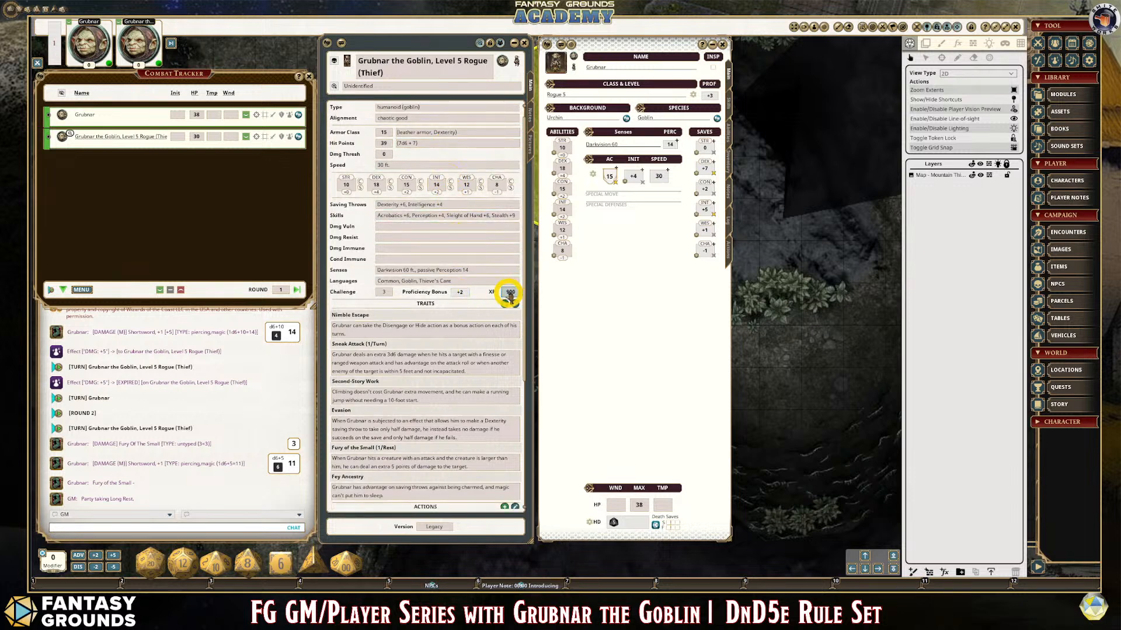
type("2500")
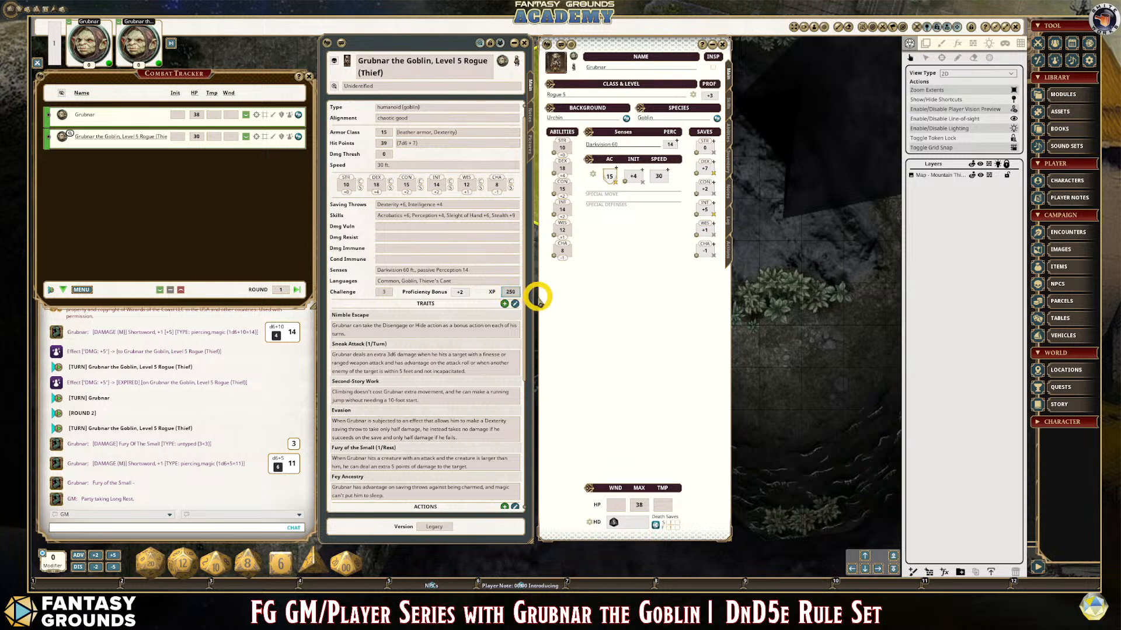
left_click(464, 293)
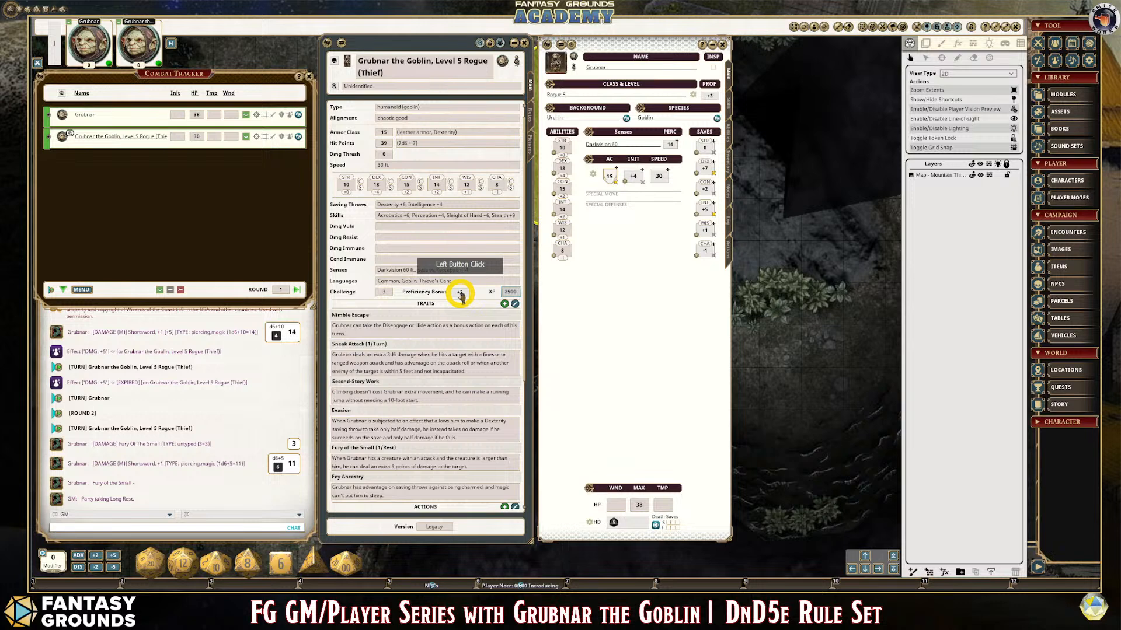
scroll(462, 292, "up", 2)
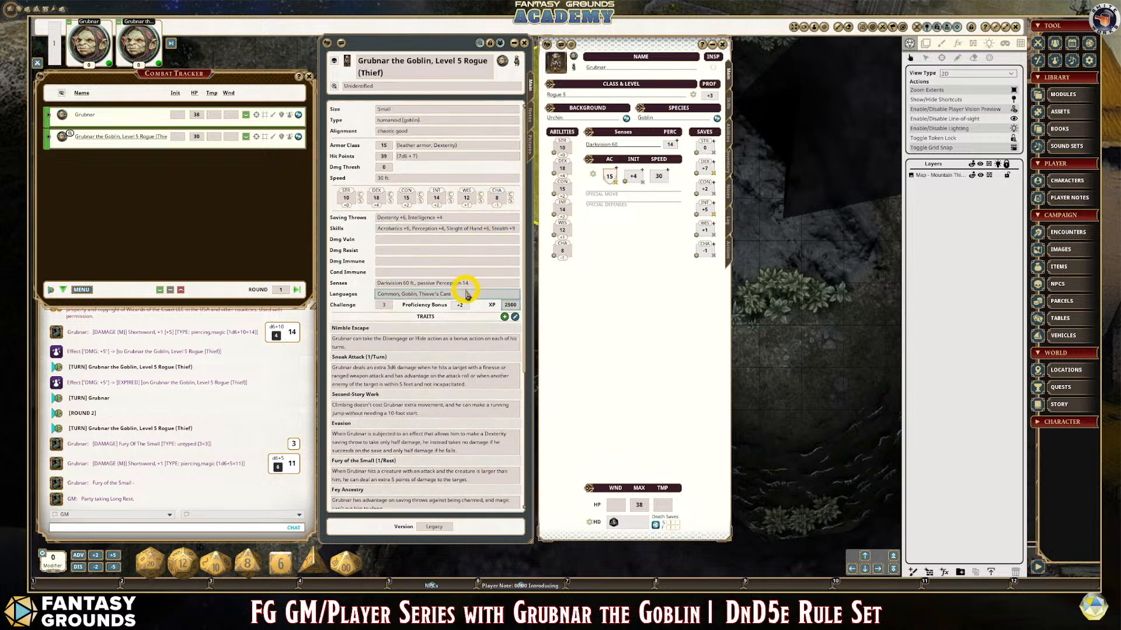
left_click(462, 306)
- Set the NPC record's XP back to 900 and lock the record again
left_click(509, 305)
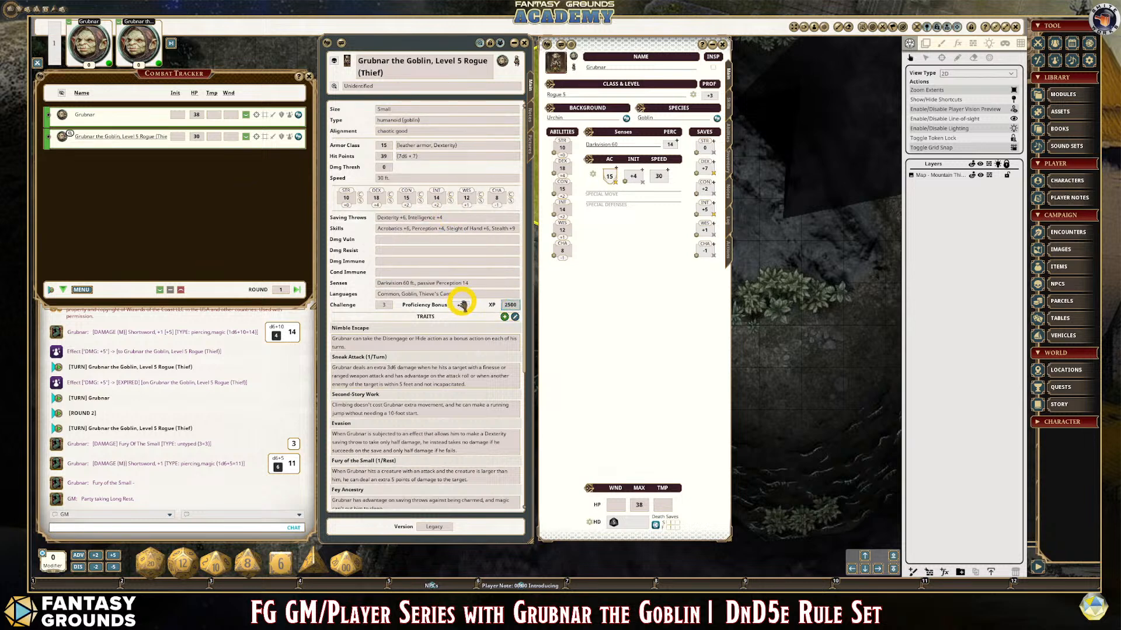
left_click(510, 305)
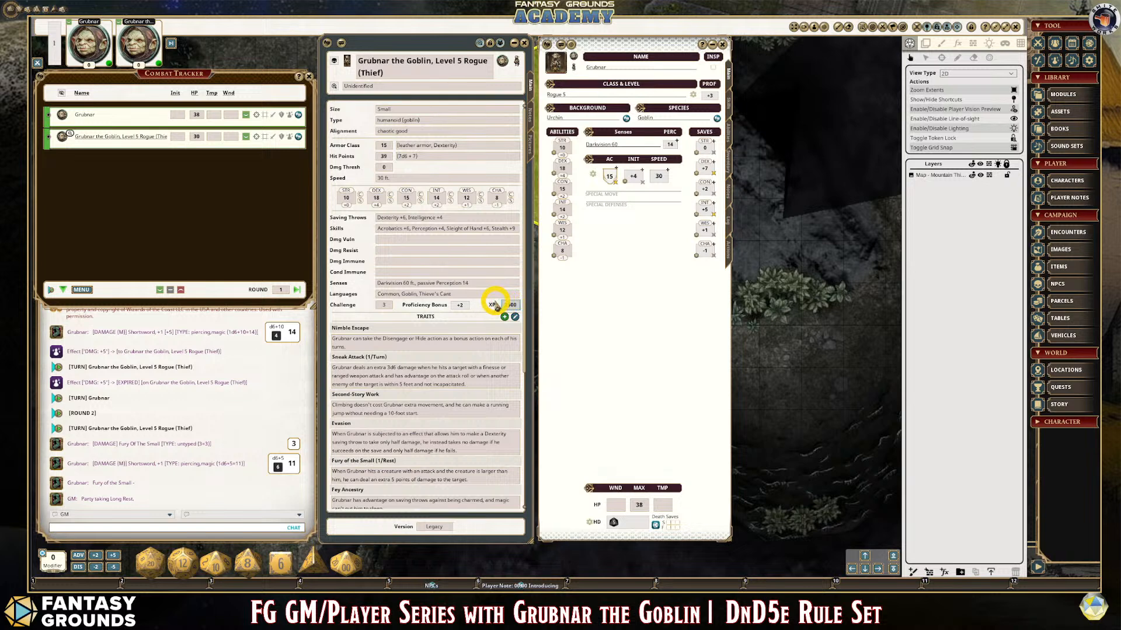
left_click(510, 304)
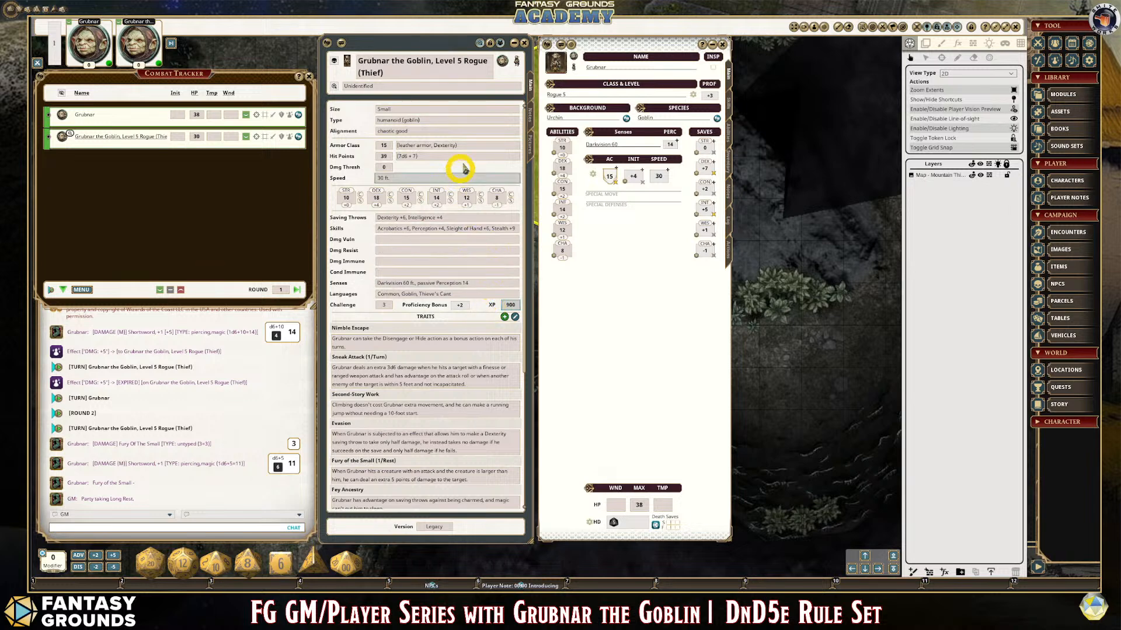
left_click(490, 43)
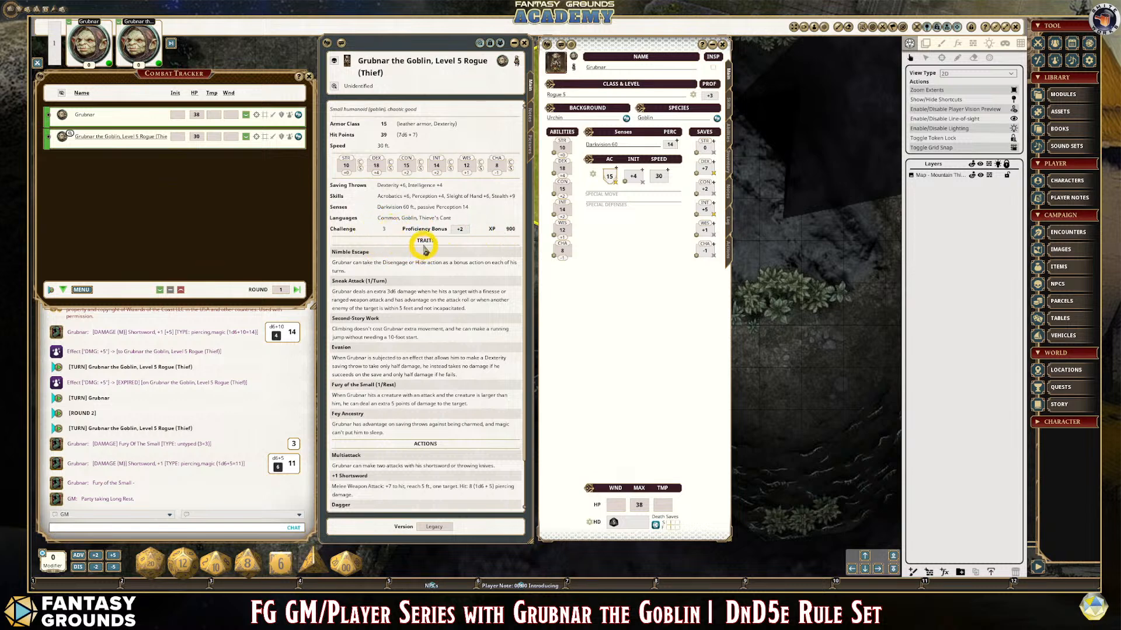
- Review the NPC record's traits and actions, and make the Combat Tracker window taller so it extends over the chat
scroll(426, 248, "down", 2)
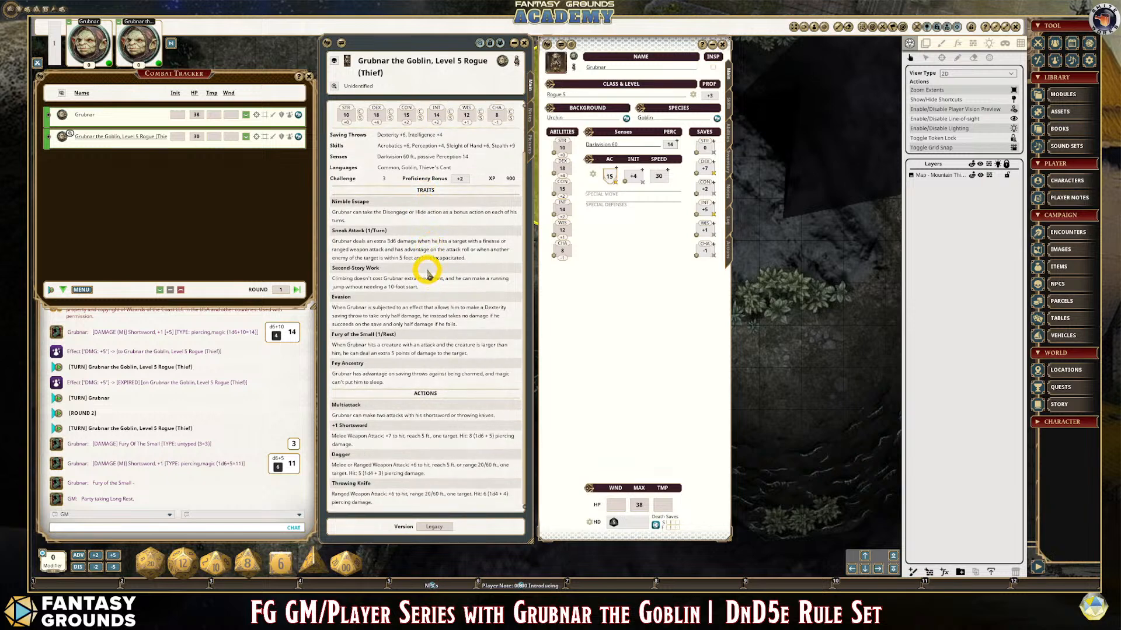
scroll(426, 273, "up", 2)
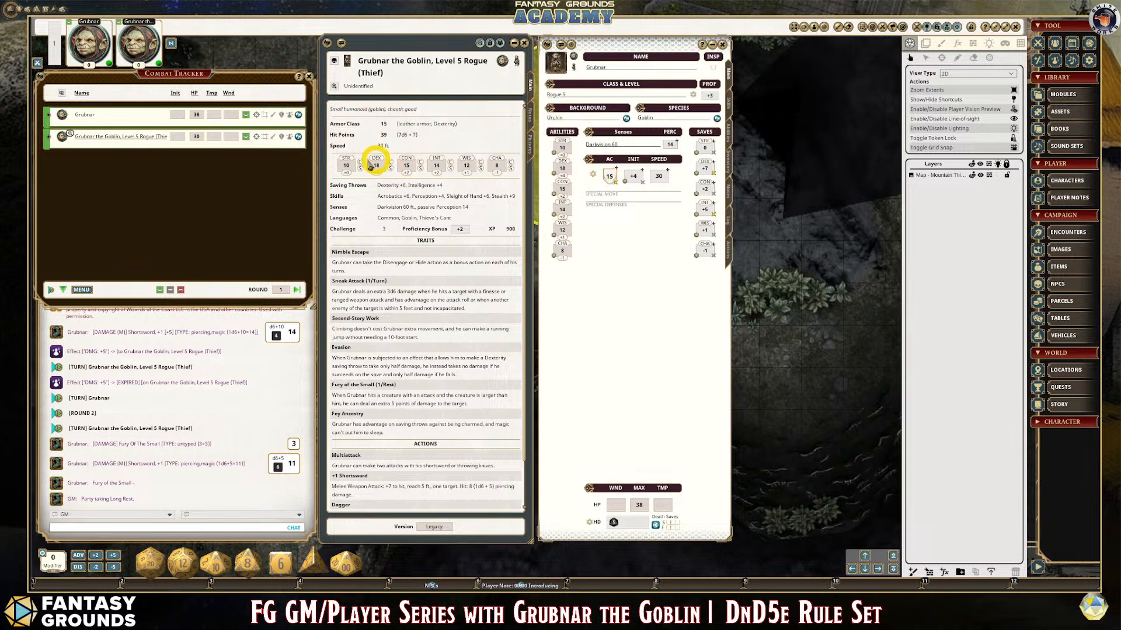
left_click_drag(218, 309, 237, 384)
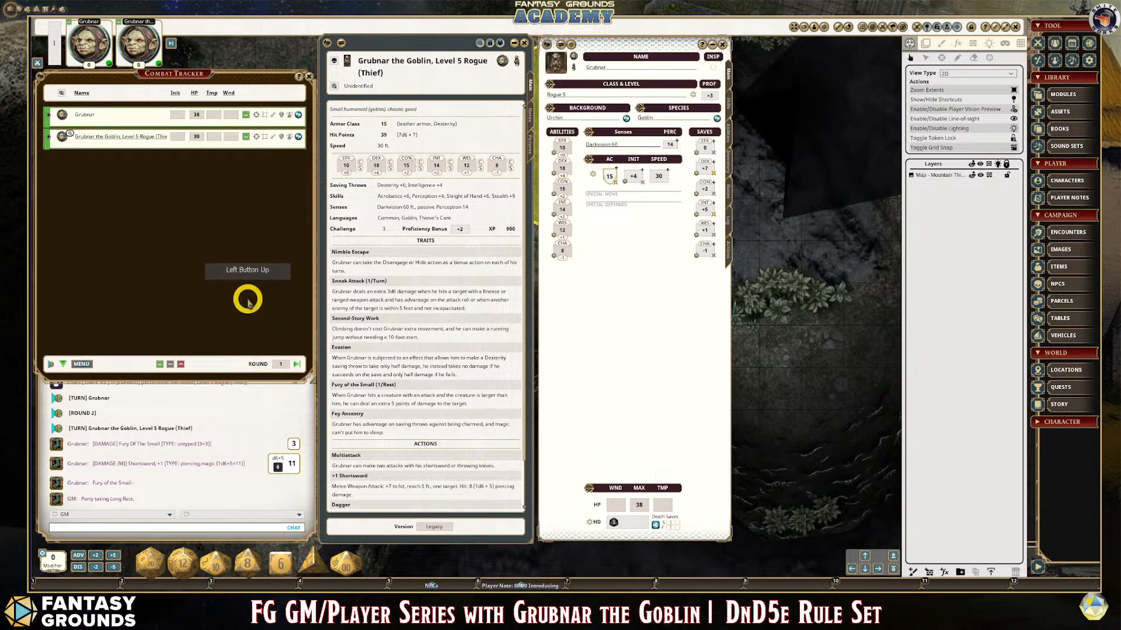
left_click_drag(248, 299, 248, 298)
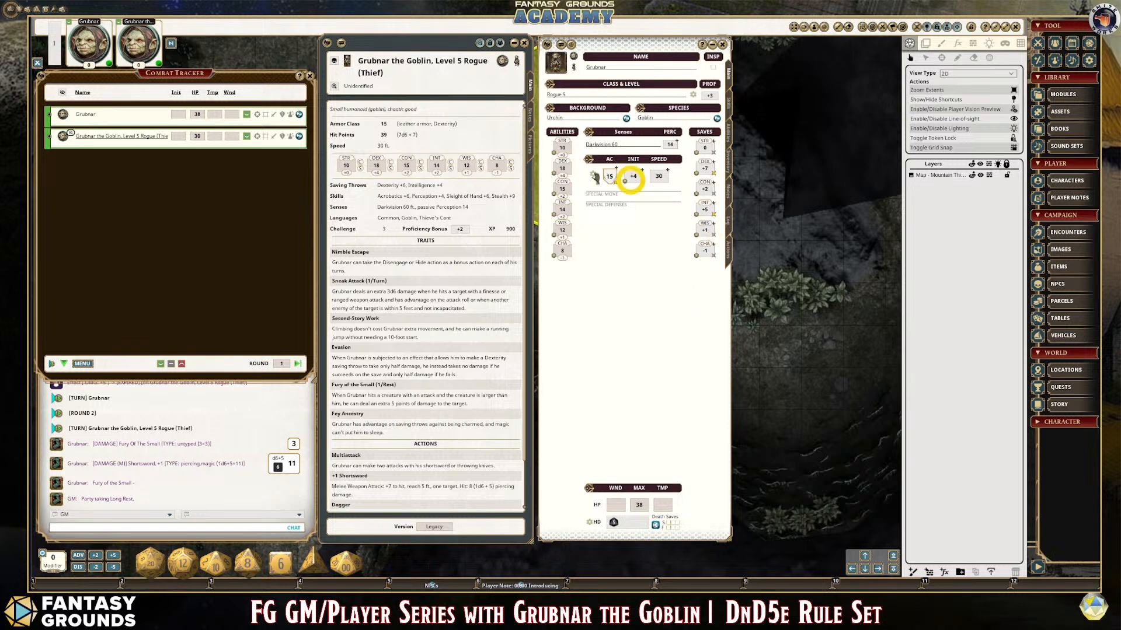
- Switch to the web browser and open The Laboratory section of the Fantasy Grounds forums in a new tab
left_click(229, 596)
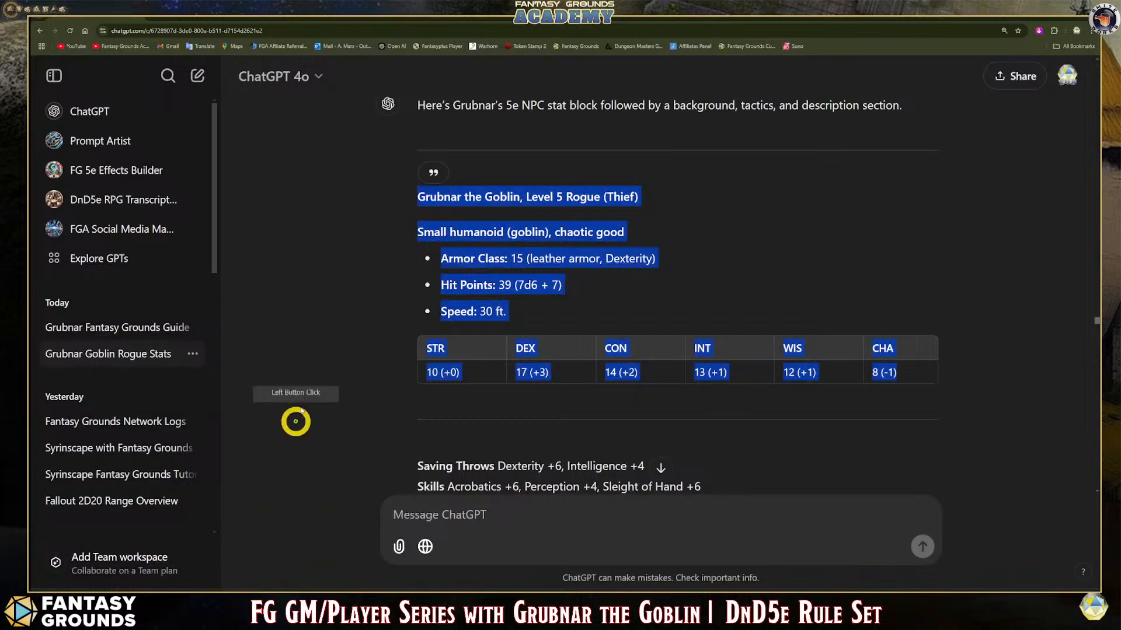
left_click(153, 18)
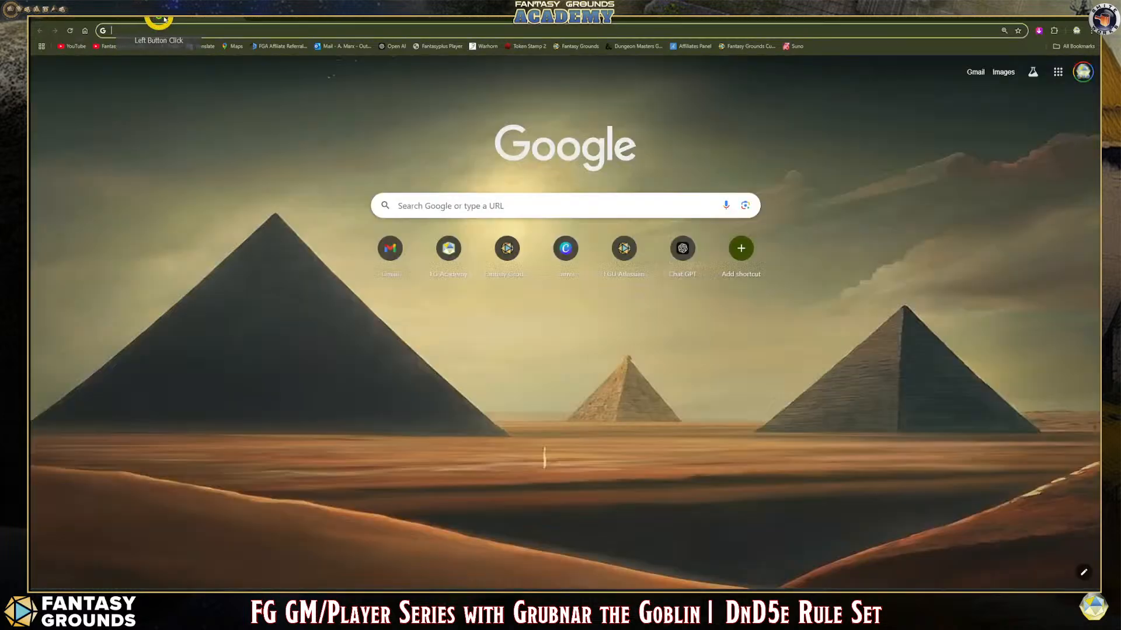
left_click(518, 248)
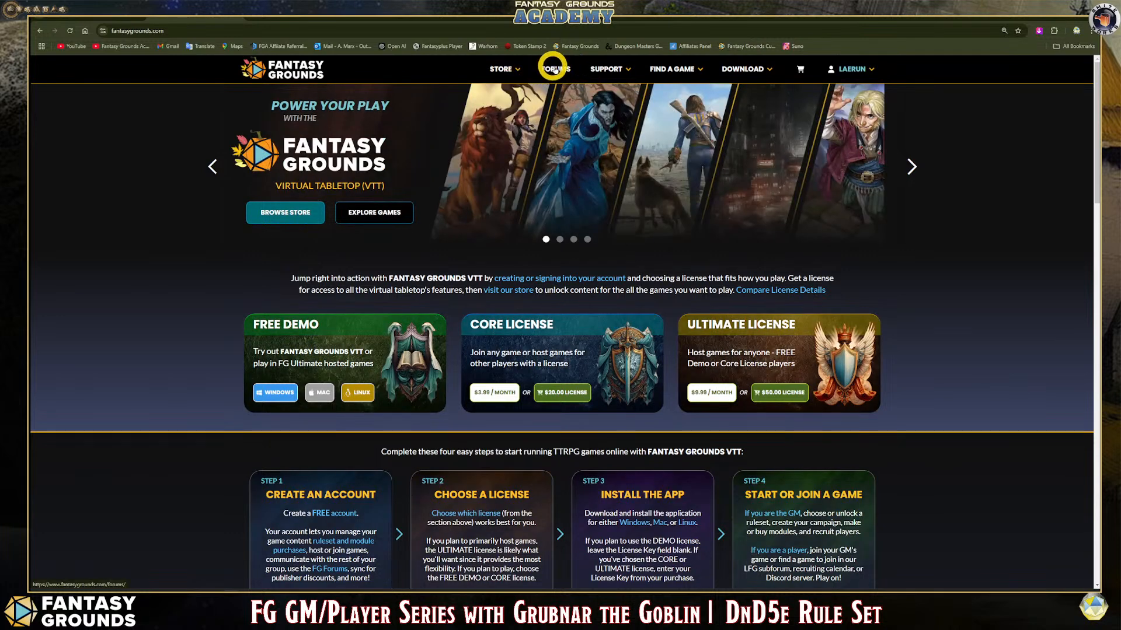
left_click(555, 69)
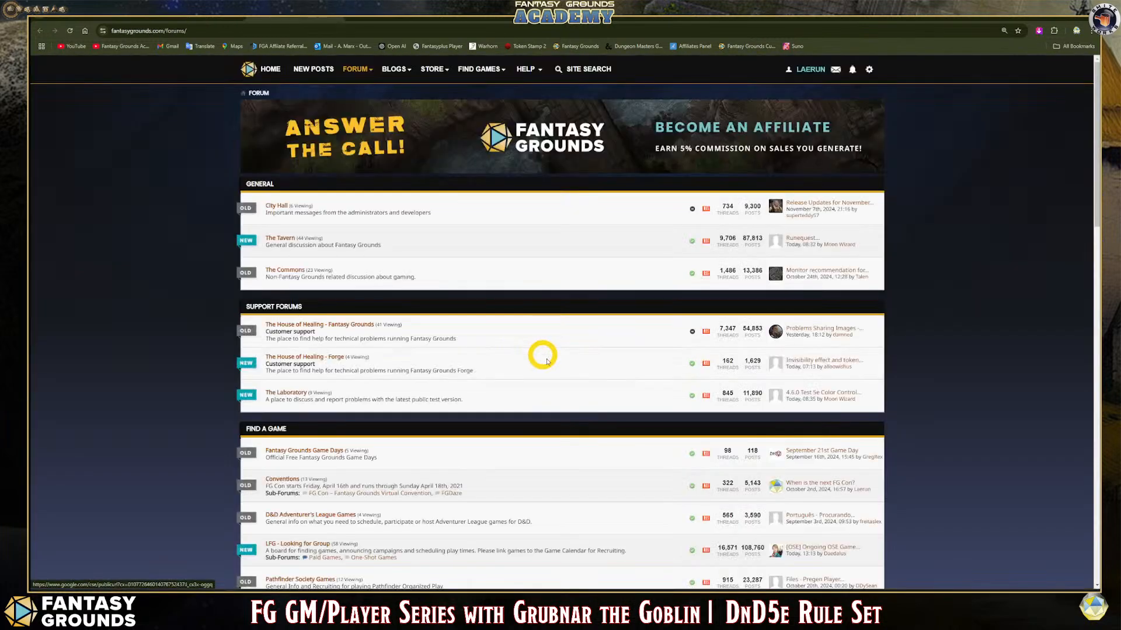
scroll(570, 369, "down", 2)
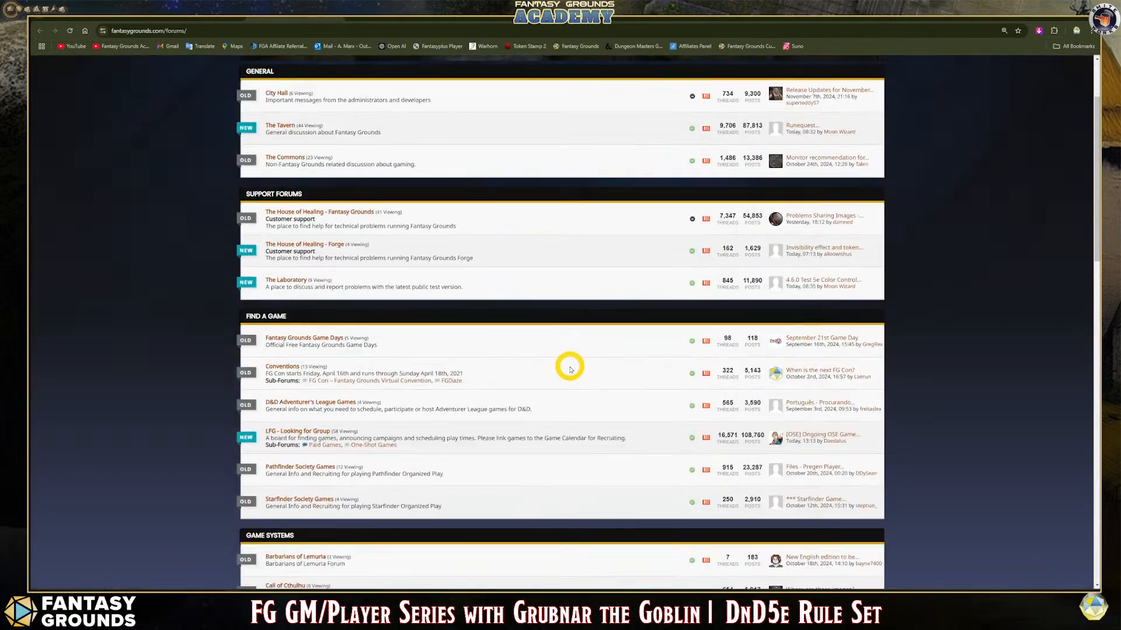
left_click(291, 280)
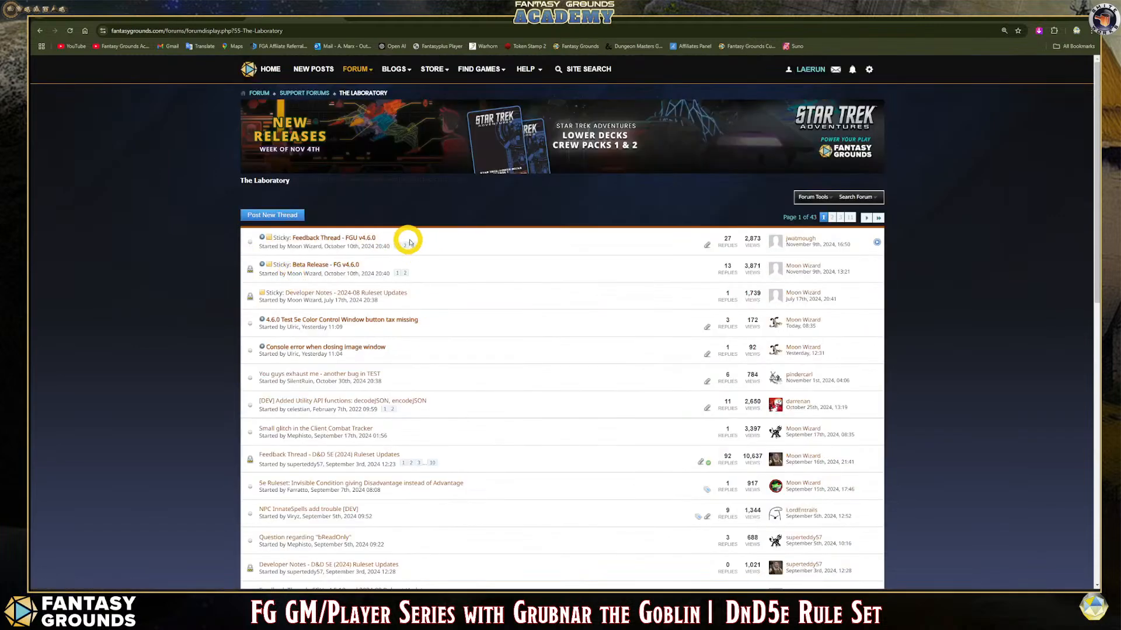
- Open the "Feedback Thread - FGU v4.6.0" sticky and read through its recent posts
left_click(354, 237)
scroll(536, 394, "down", 1)
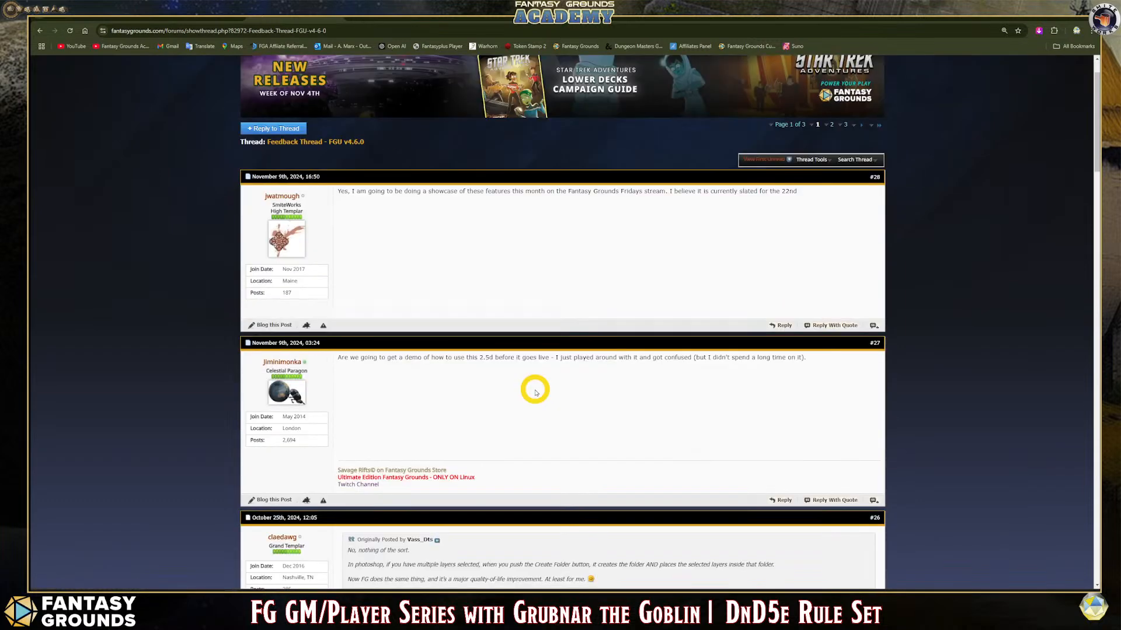
scroll(536, 390, "down", 1)
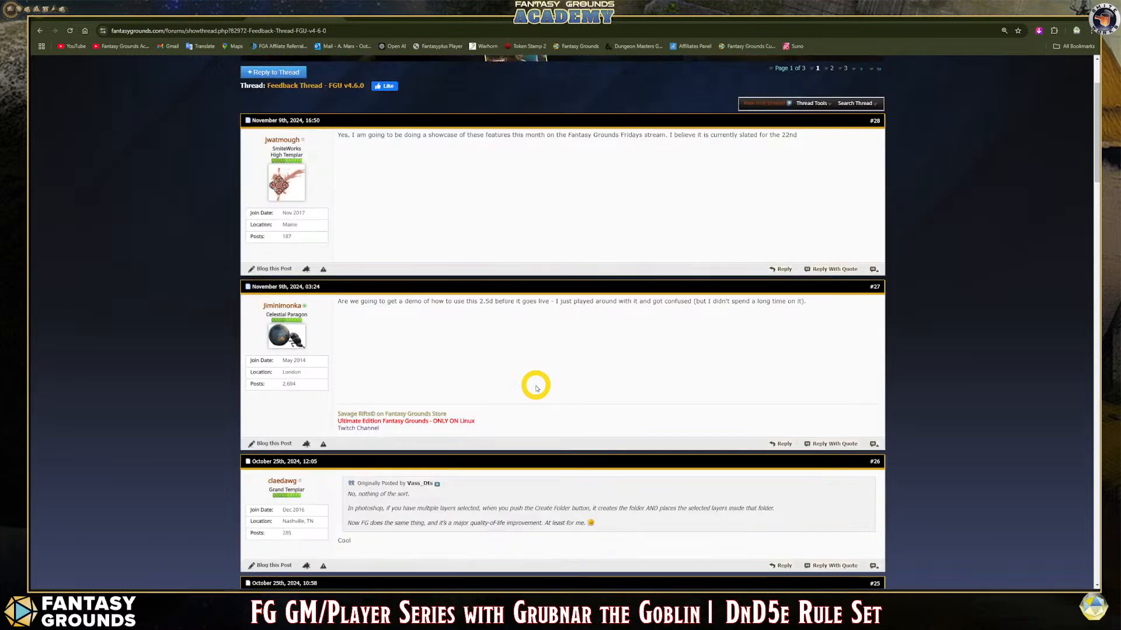
scroll(536, 388, "down", 5)
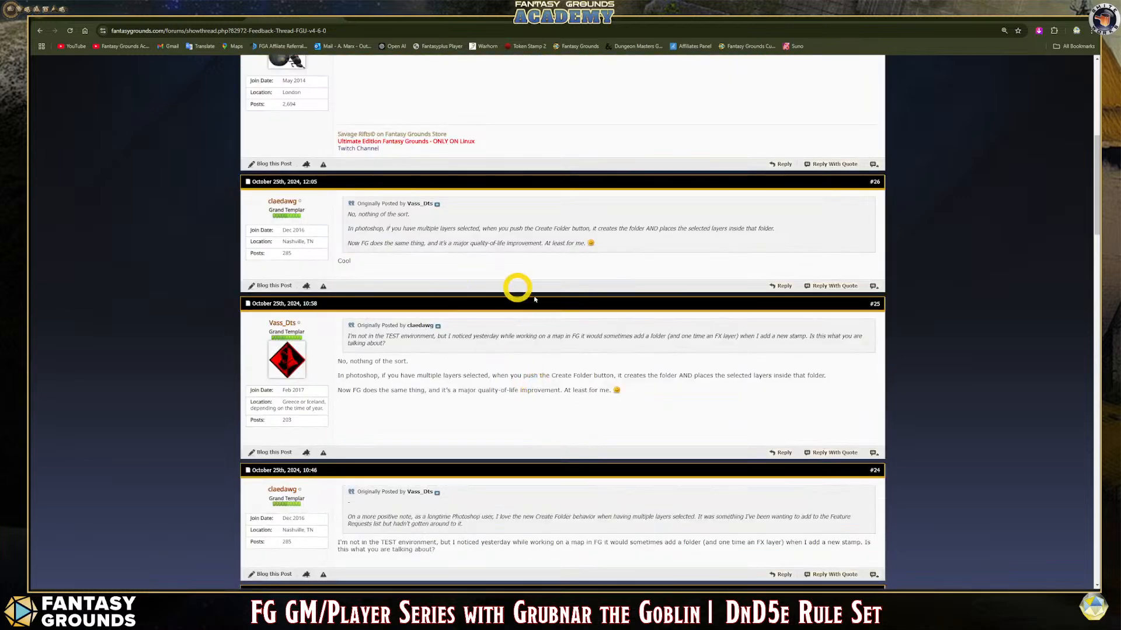
- Open the "Beta Release - FG v4.6.0" sticky, read through its update posts, and return to The Laboratory
left_click(39, 30)
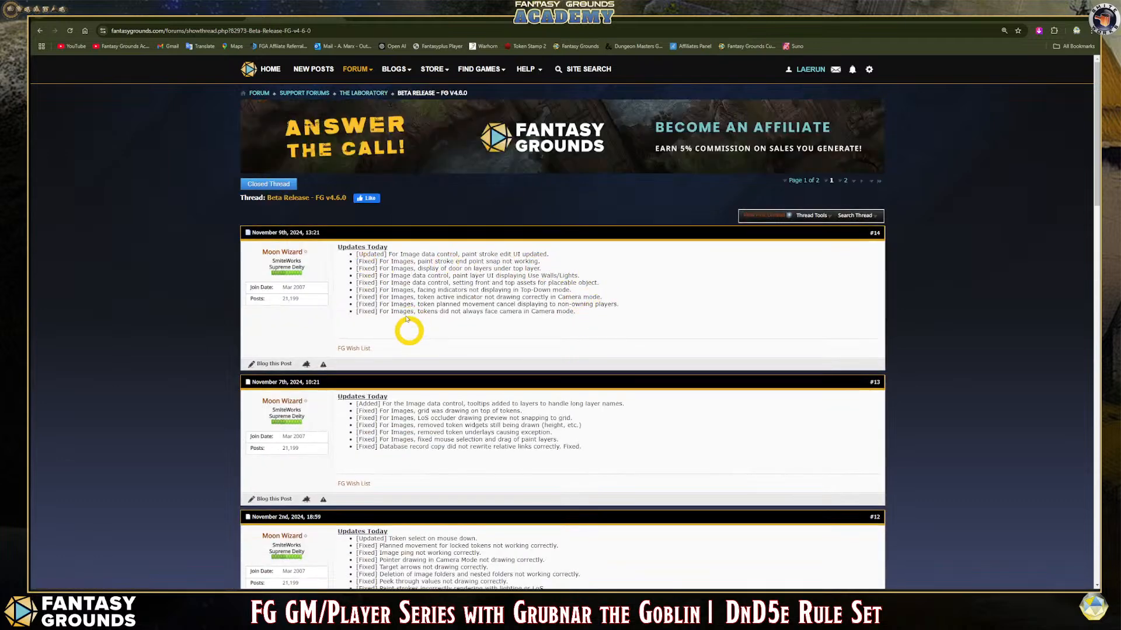
scroll(463, 338, "down", 1)
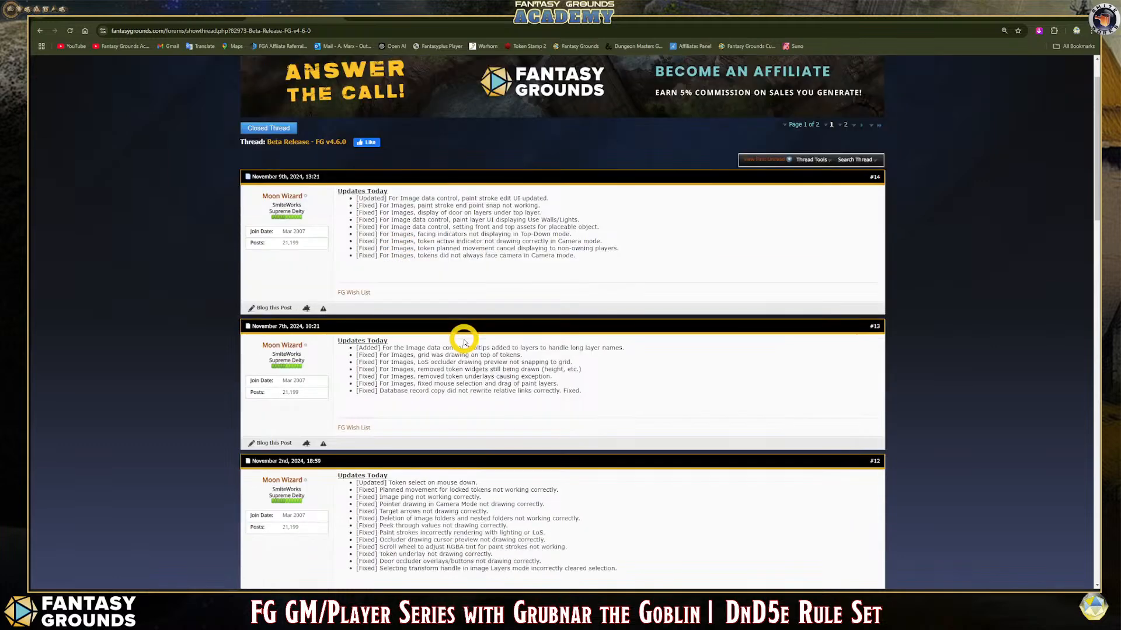
scroll(525, 340, "down", 1)
scroll(538, 344, "down", 2)
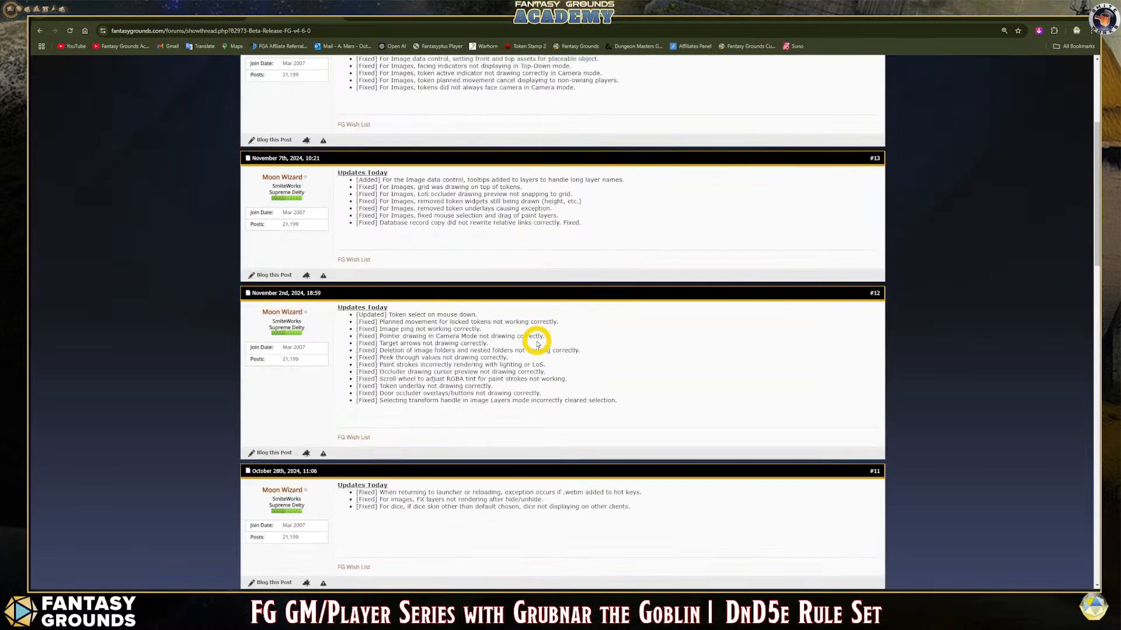
scroll(538, 343, "down", 8)
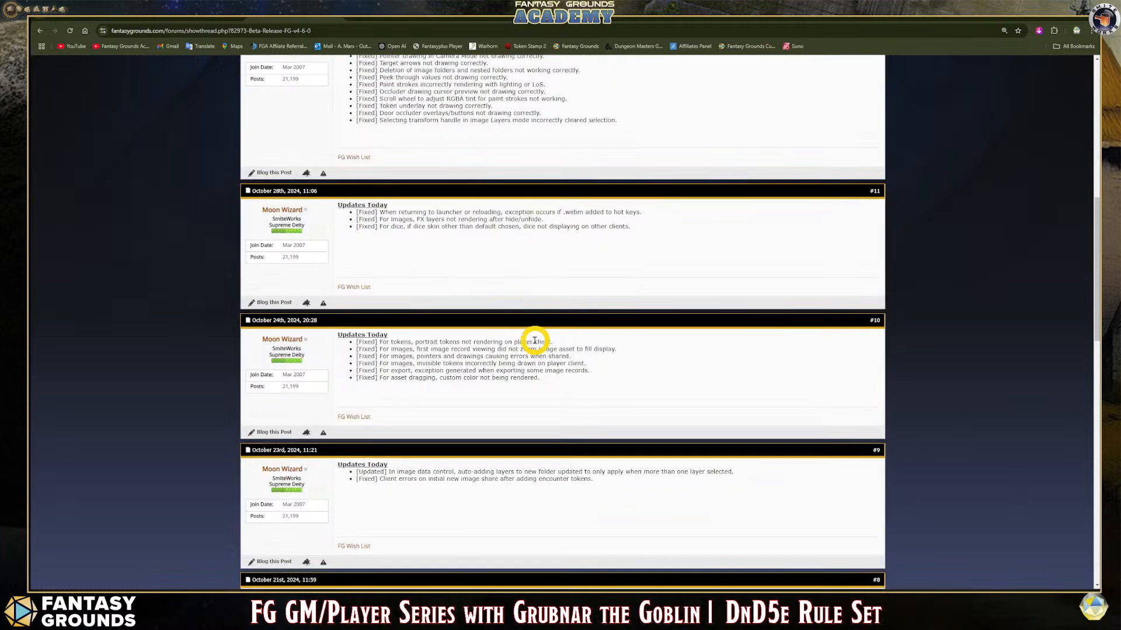
scroll(535, 340, "down", 1)
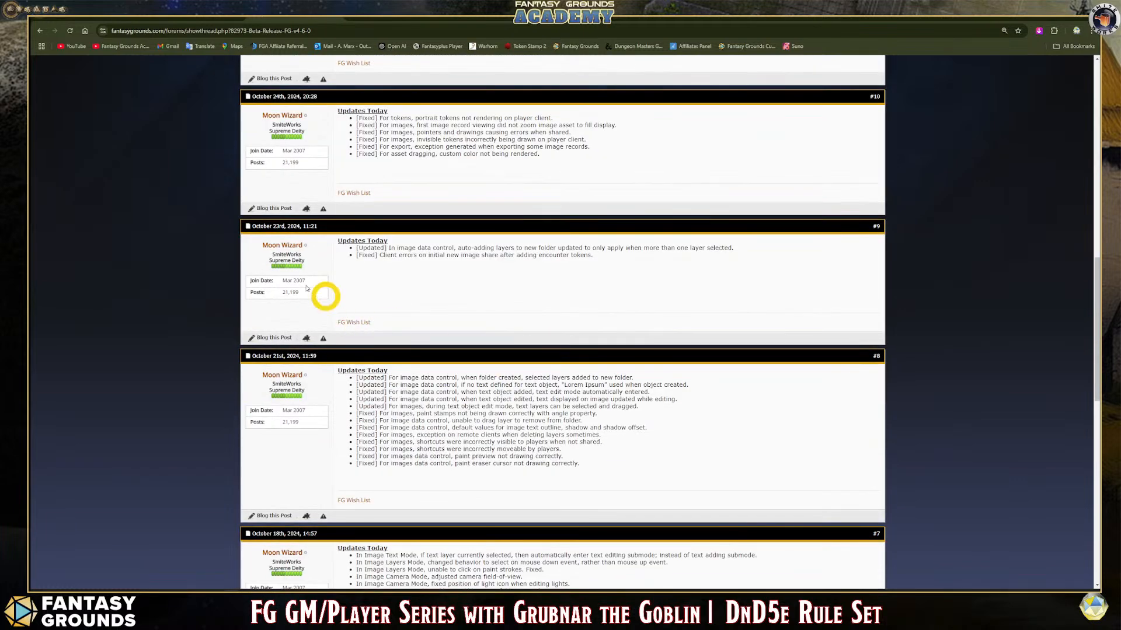
left_click(41, 31)
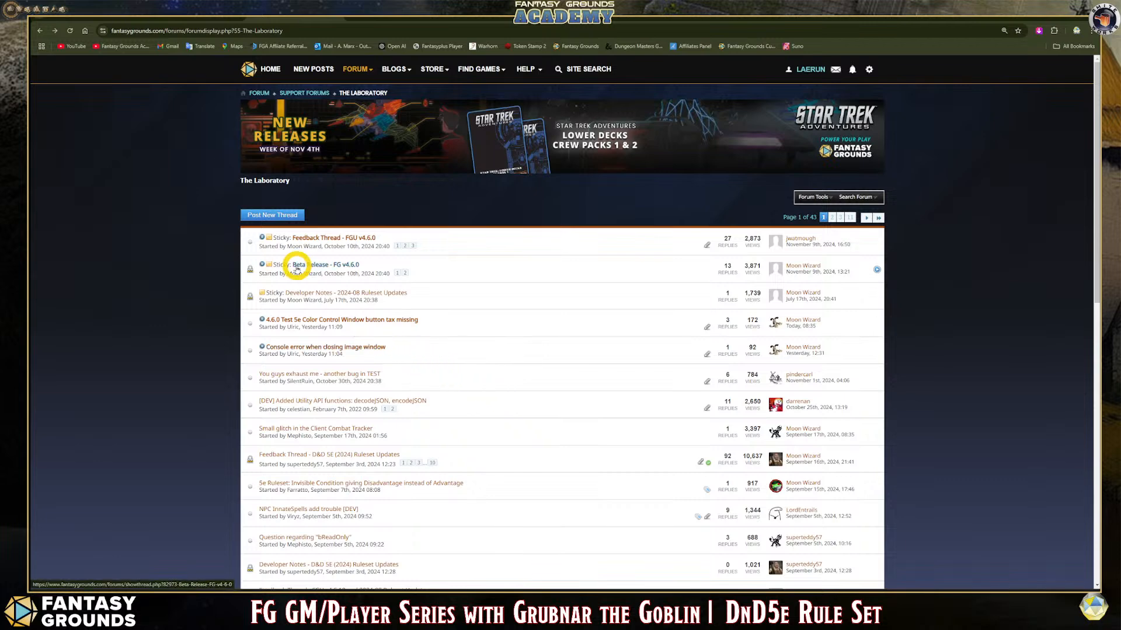
- Go to the City Hall section from the forum index and look through its stickies and release update threads
left_click(41, 31)
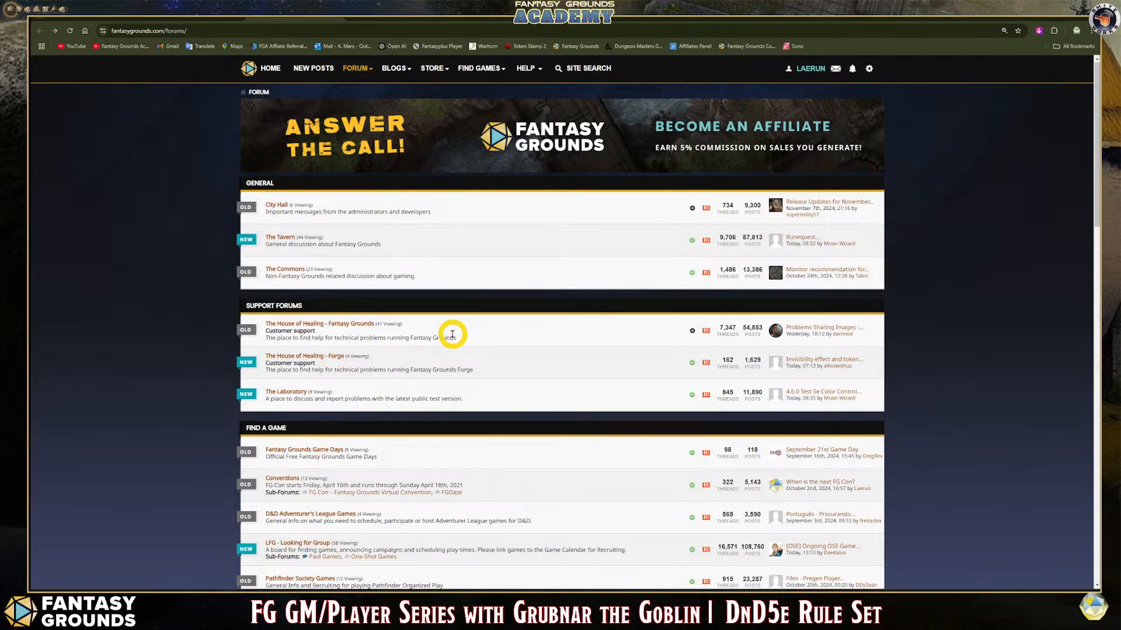
left_click(278, 204)
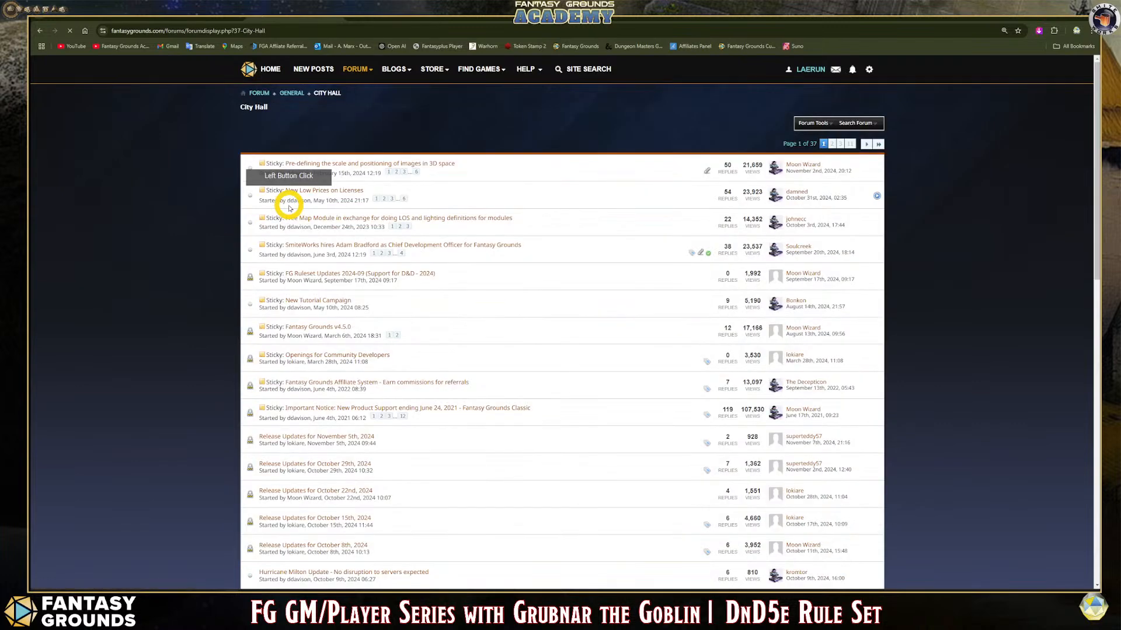
scroll(409, 379, "down", 2)
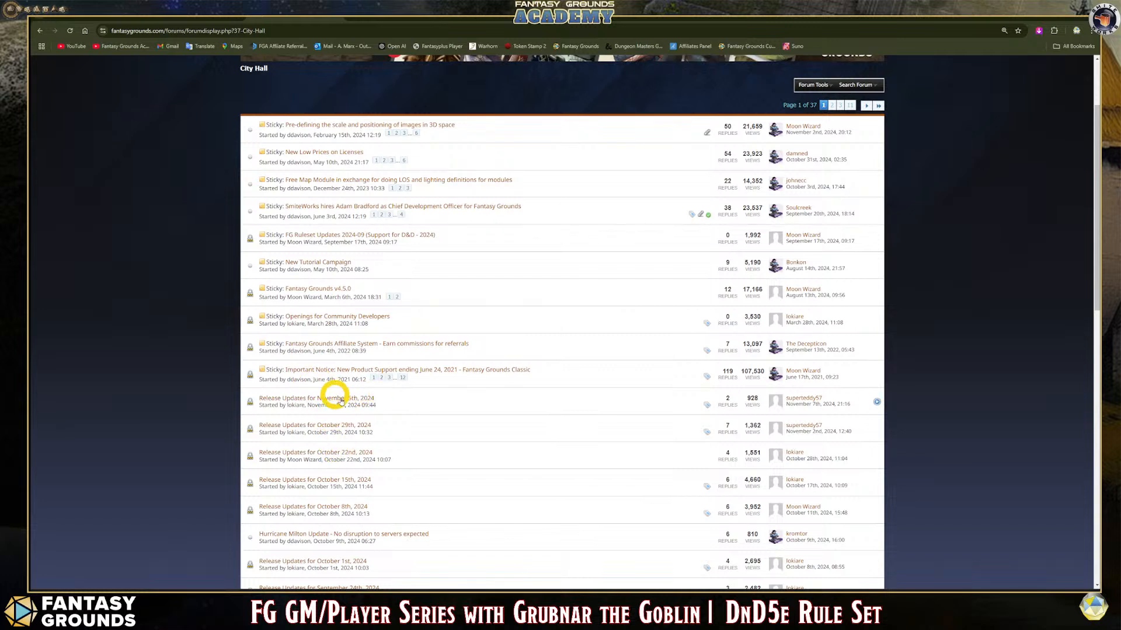
mouse_move(328, 404)
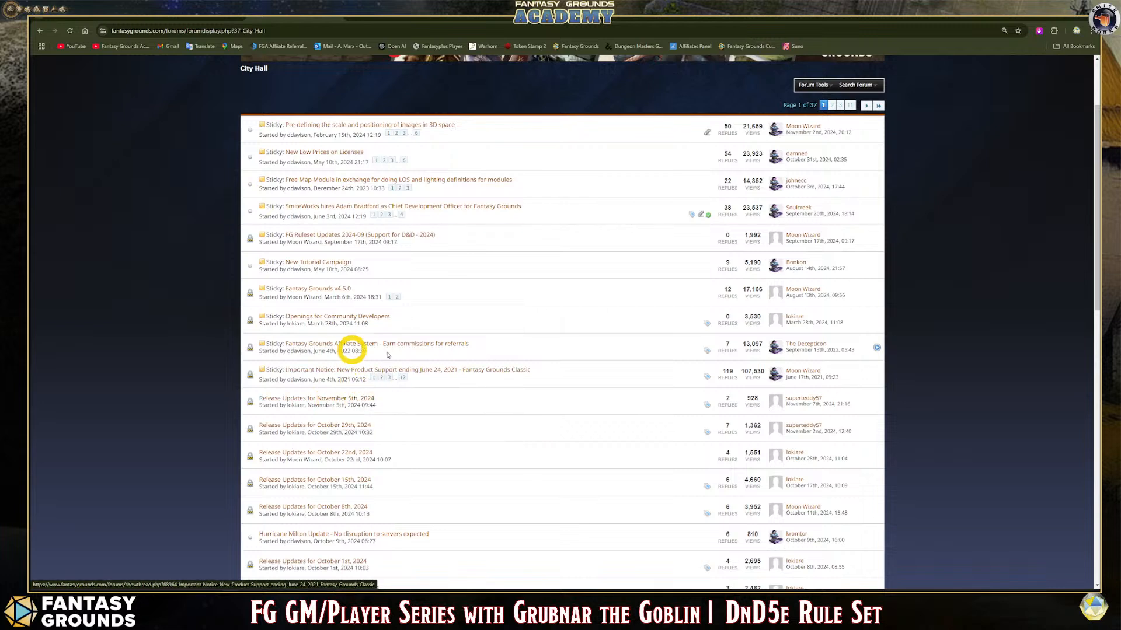
scroll(337, 404, "down", 1)
scroll(337, 402, "up", 2)
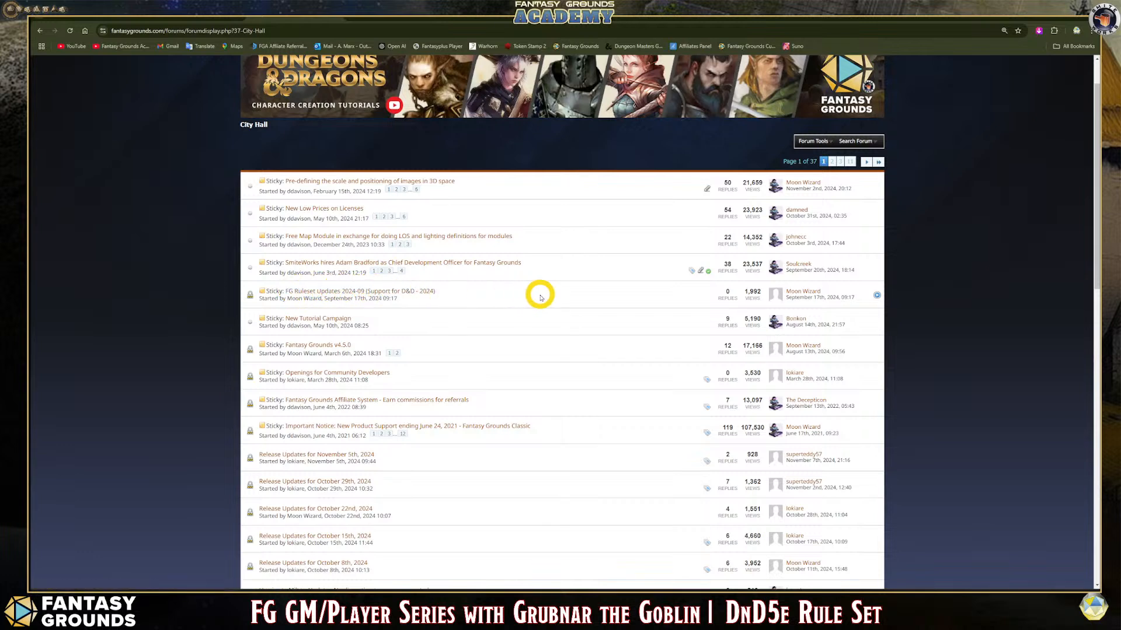
- Open the "FG Ruleset Updates 2024-09 (Support for D&D - 2024)" thread, review the 2024-09 section of its patch notes, and return to the thread
left_click(429, 292)
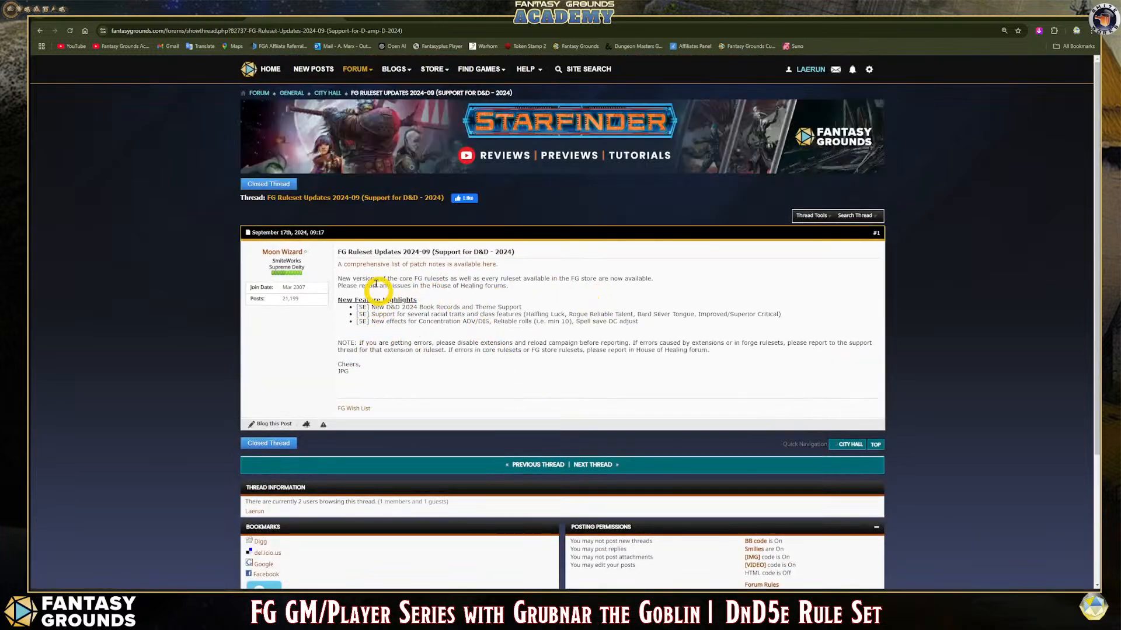
left_click(447, 264)
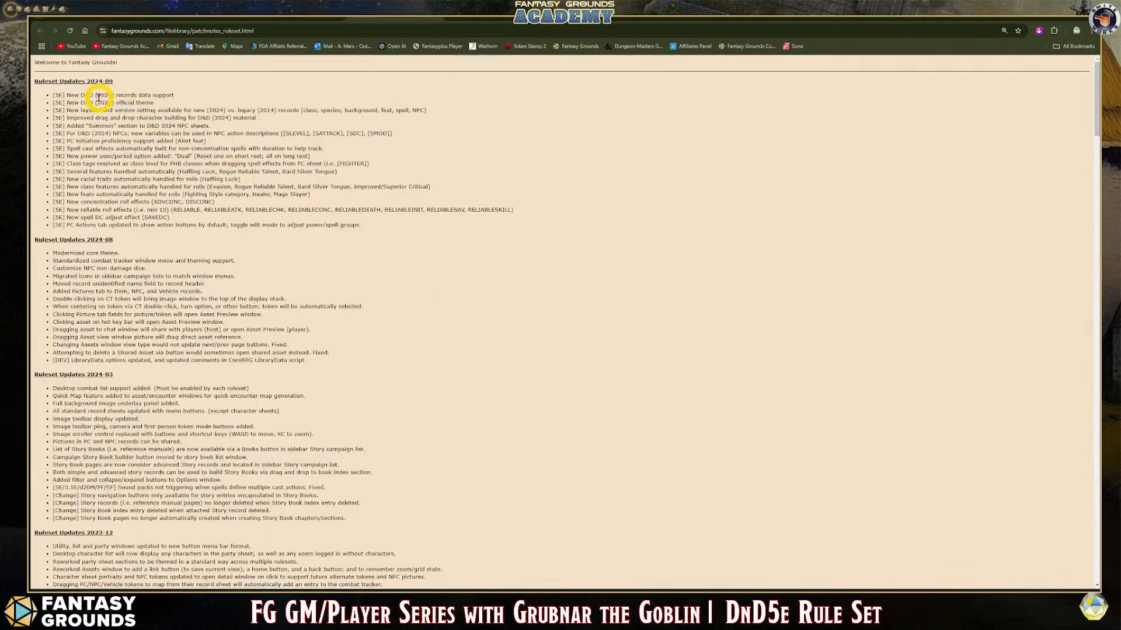
left_click_drag(53, 93, 445, 256)
left_click(382, 252)
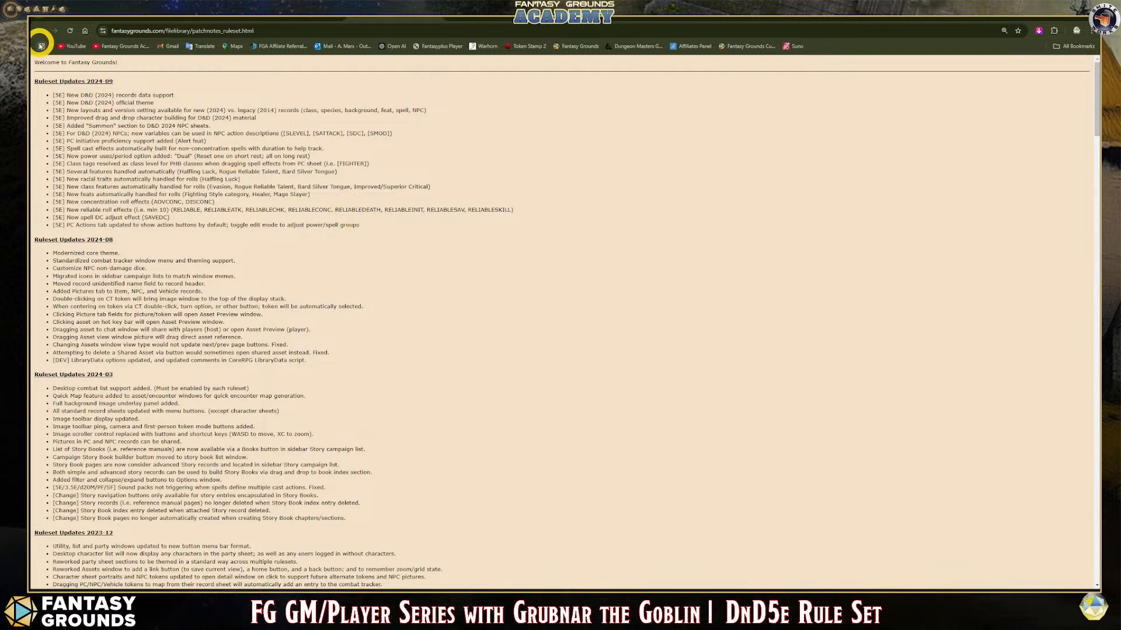
left_click(41, 33)
left_click(519, 273)
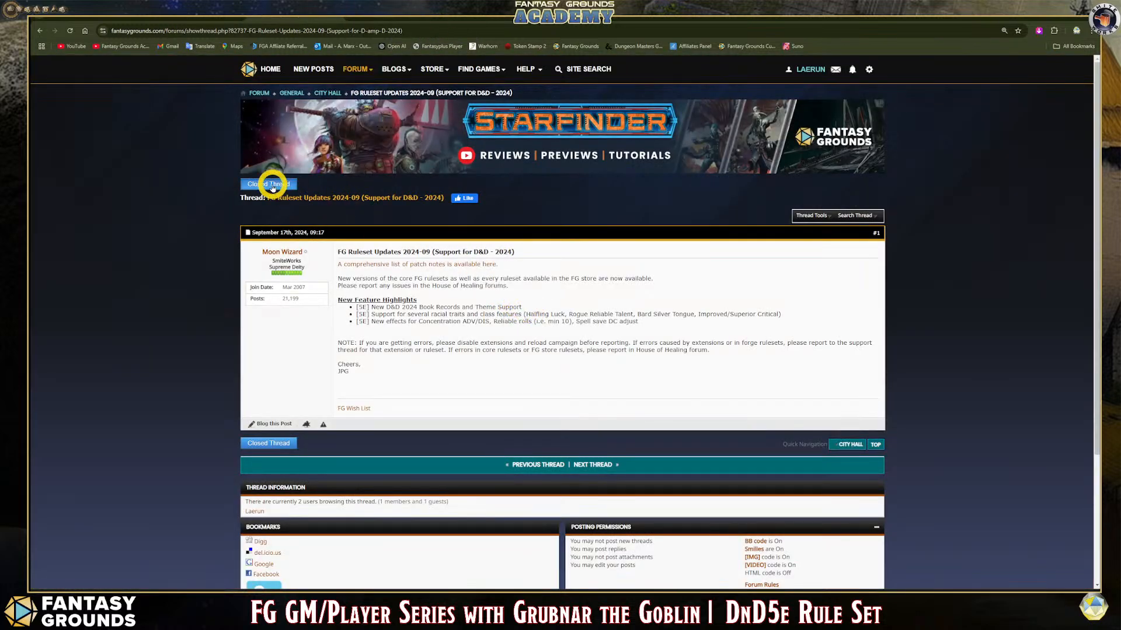
- Like the ruleset updates thread and view the notification types in its subscription form, leaving without adding a subscription
left_click(467, 199)
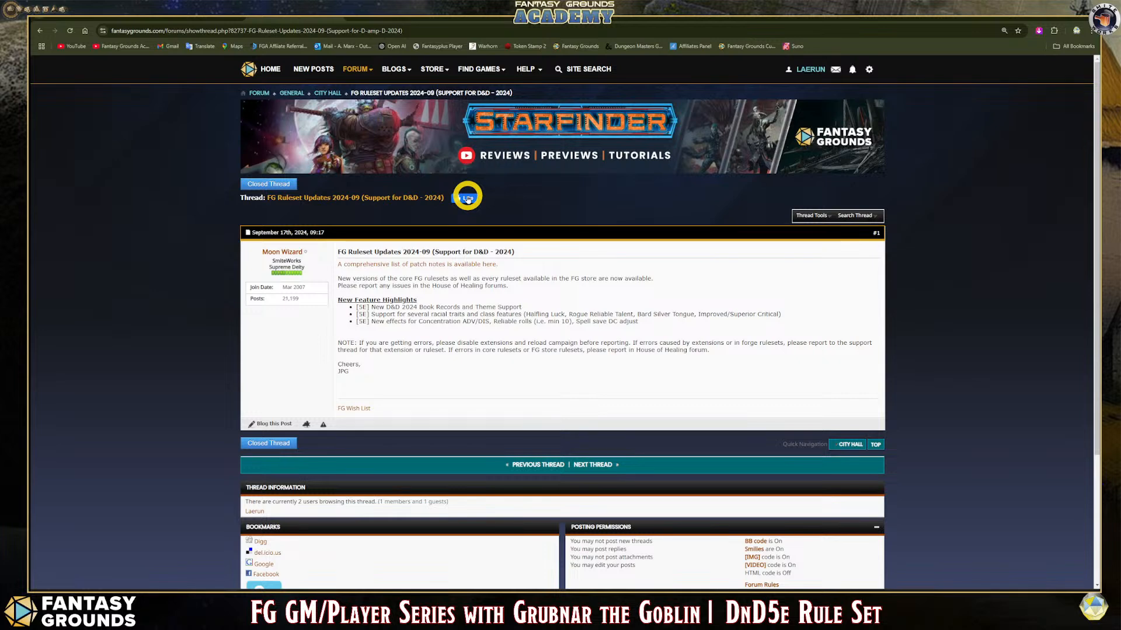
left_click(822, 217)
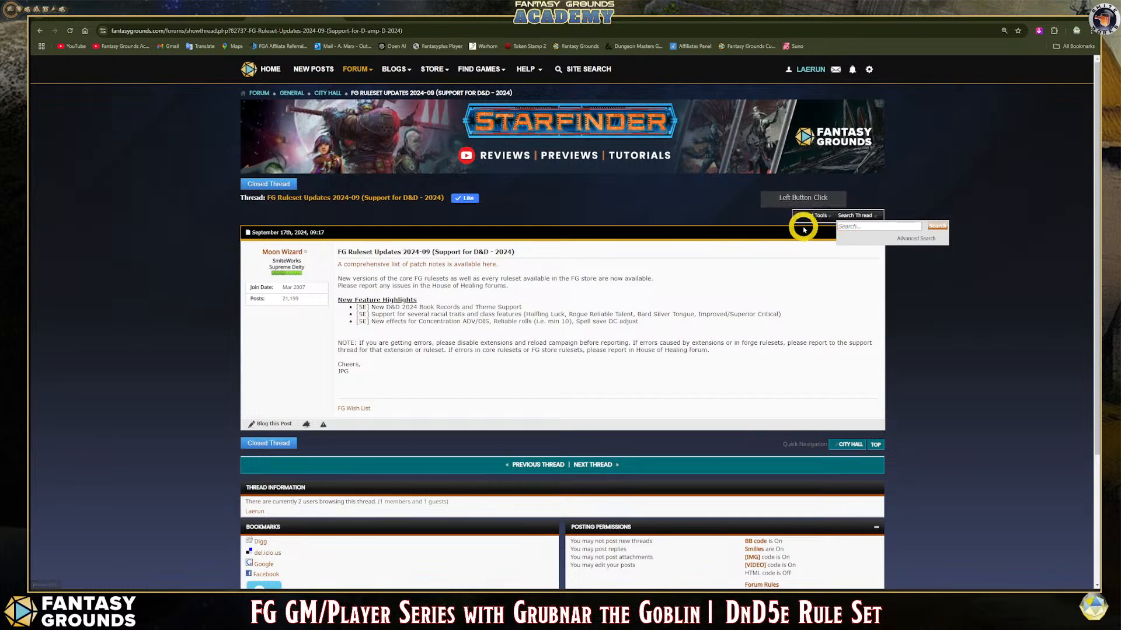
left_click(810, 216)
left_click(824, 251)
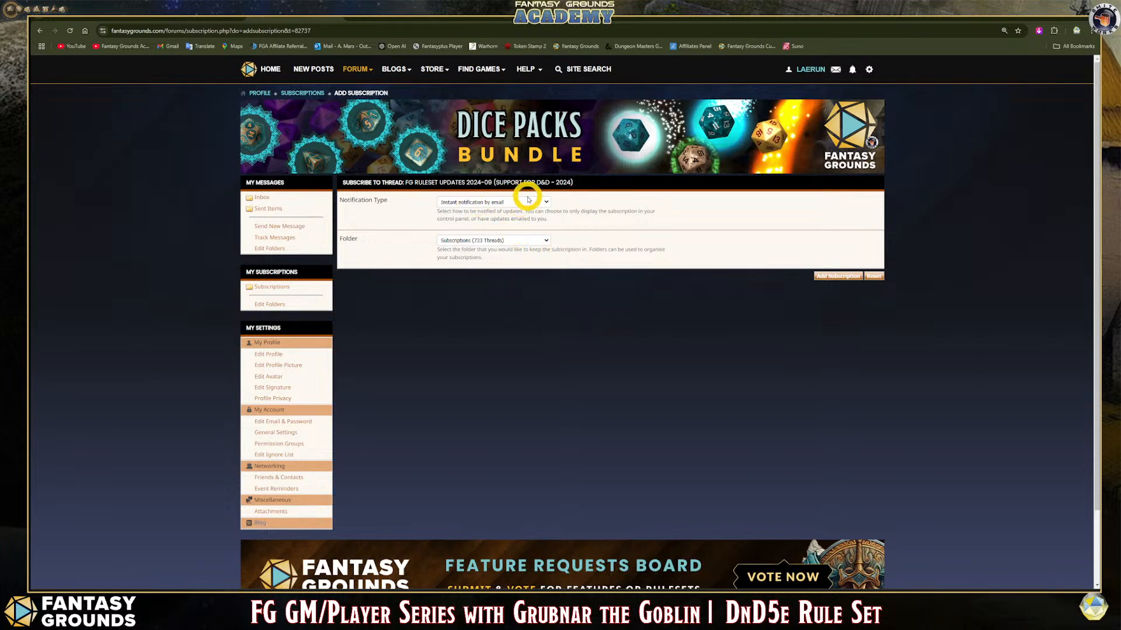
left_click(528, 203)
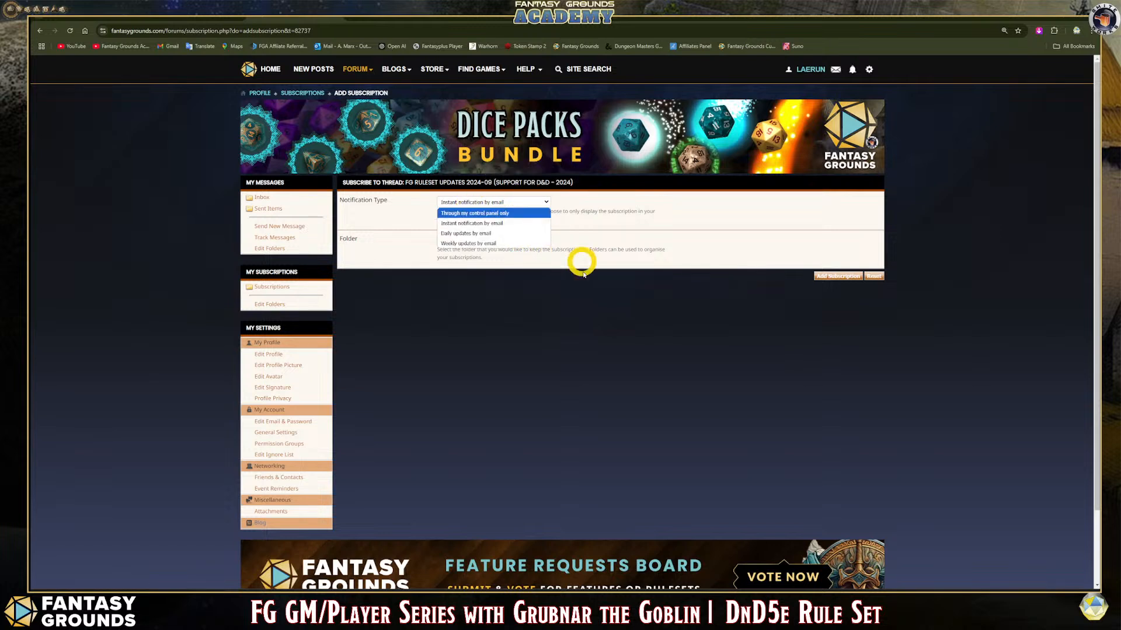
left_click(581, 195)
left_click(516, 199)
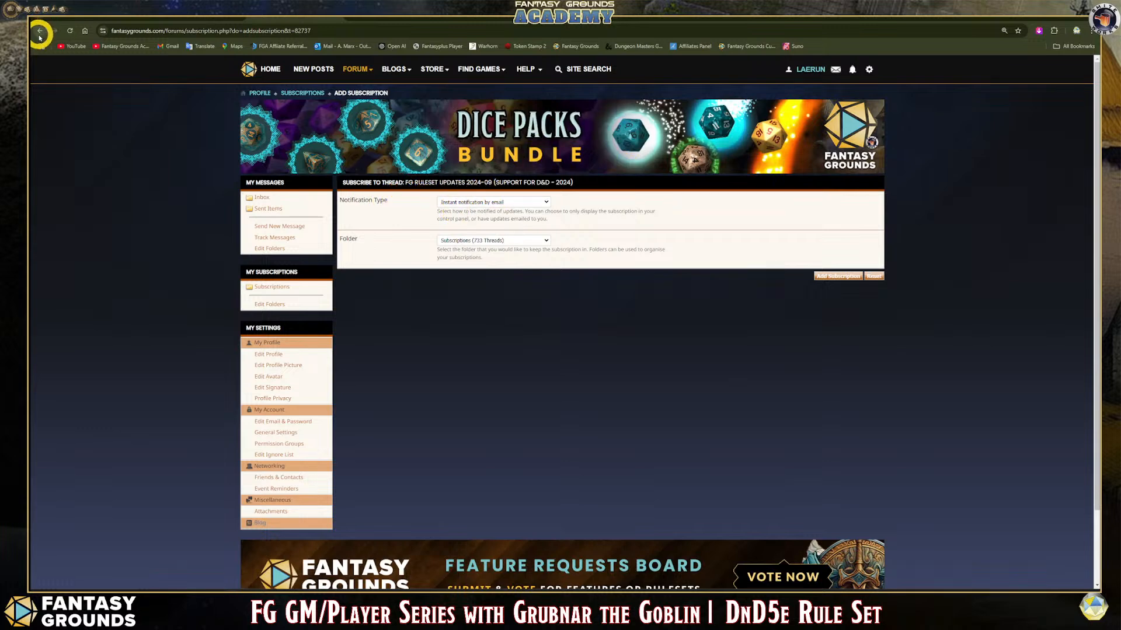
scroll(542, 281, "down", 1)
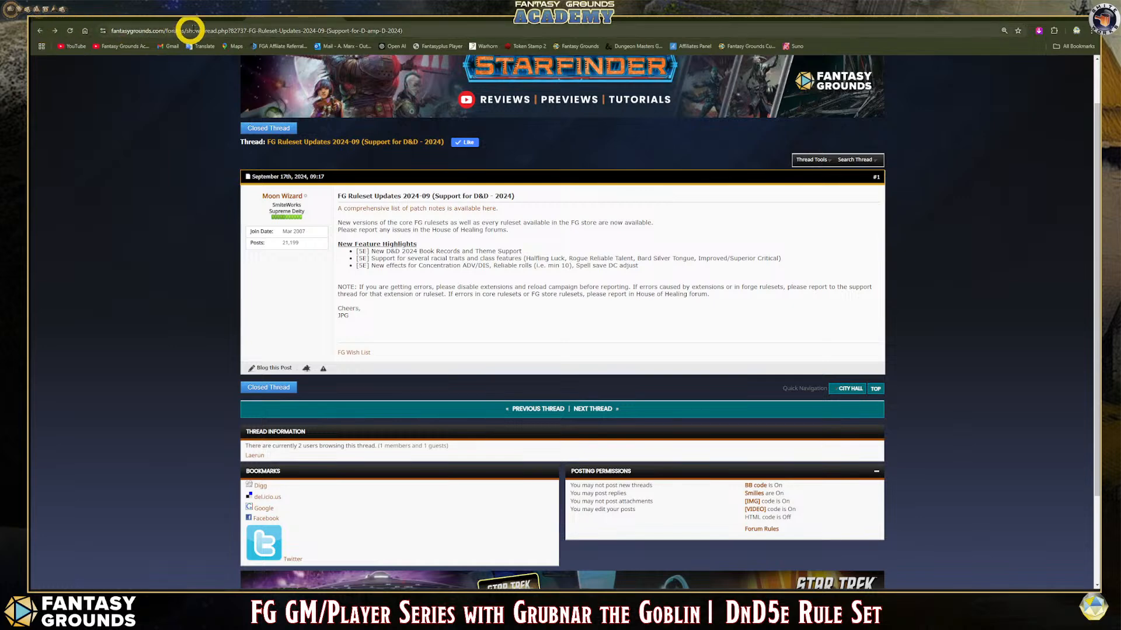
- Return to the forum index and open the 5E sub-forum of Dungeons & Dragons under Game Systems
left_click(40, 31)
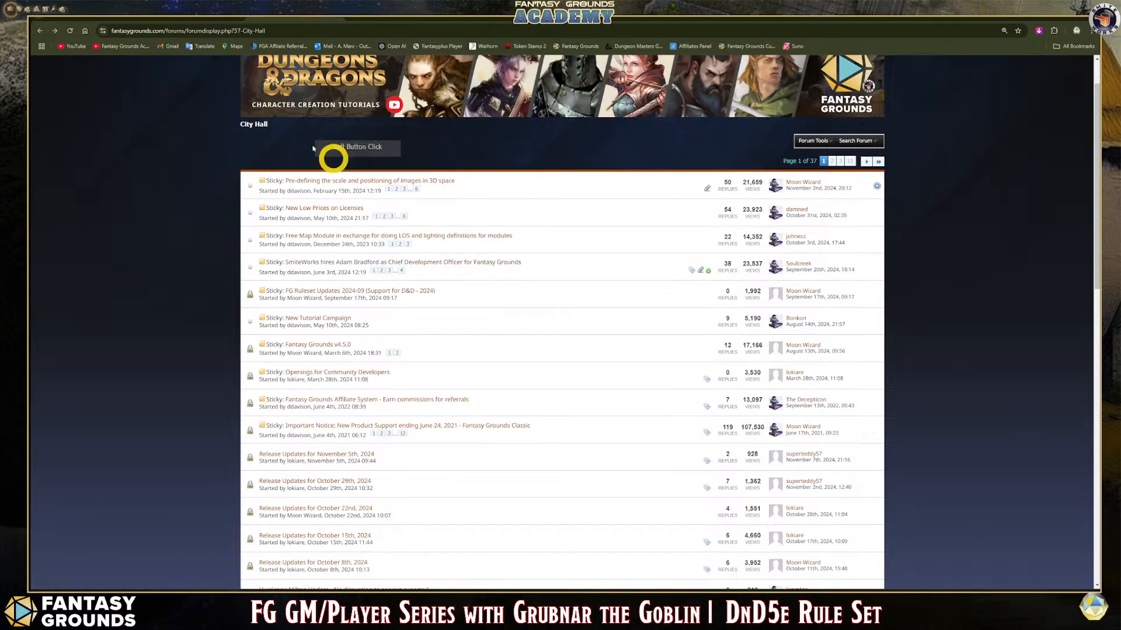
left_click(40, 30)
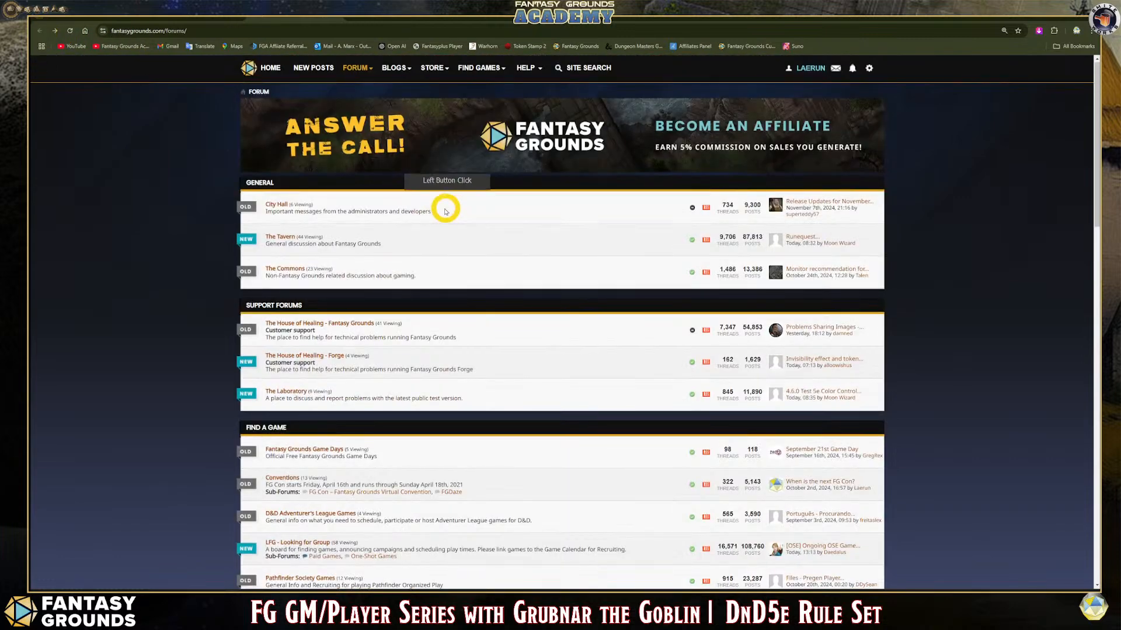
scroll(483, 302, "down", 2)
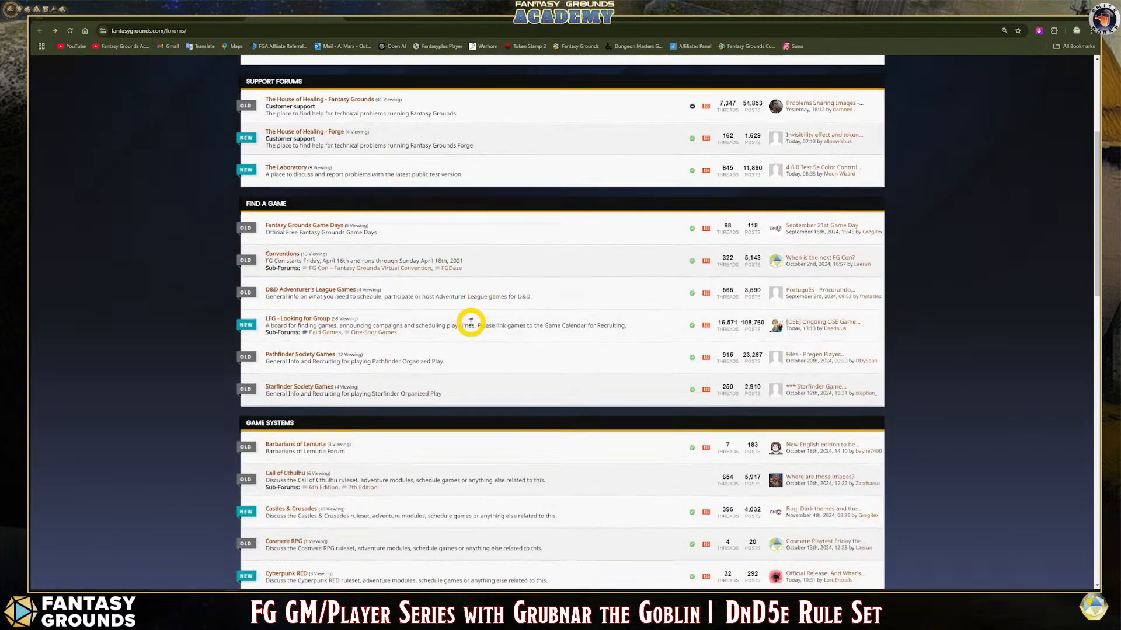
scroll(472, 340, "down", 1)
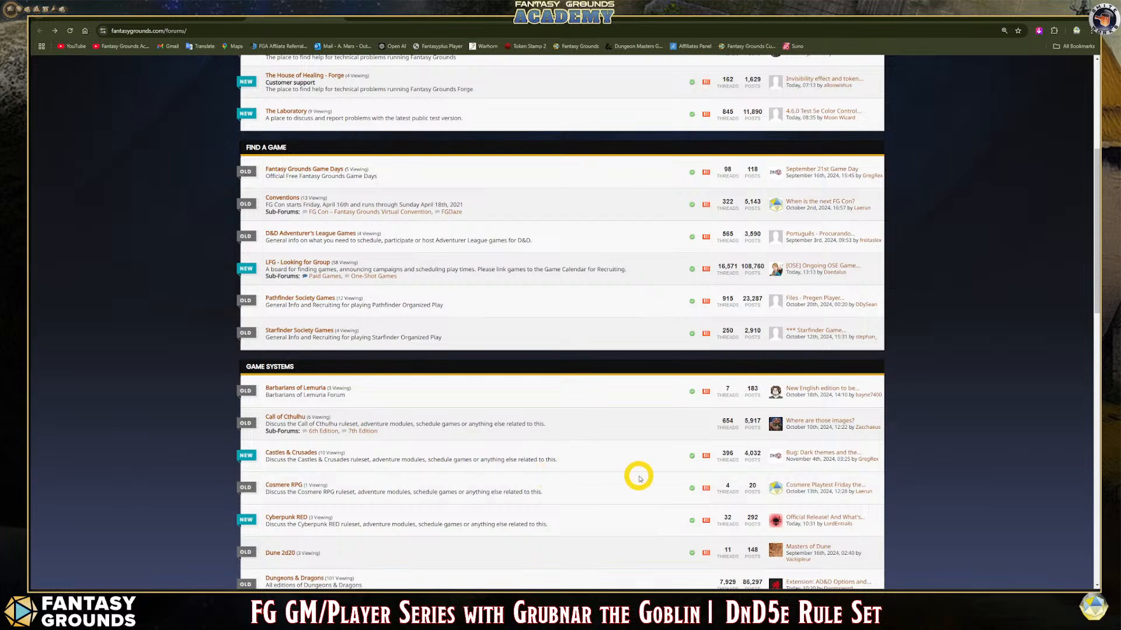
scroll(511, 460, "down", 3)
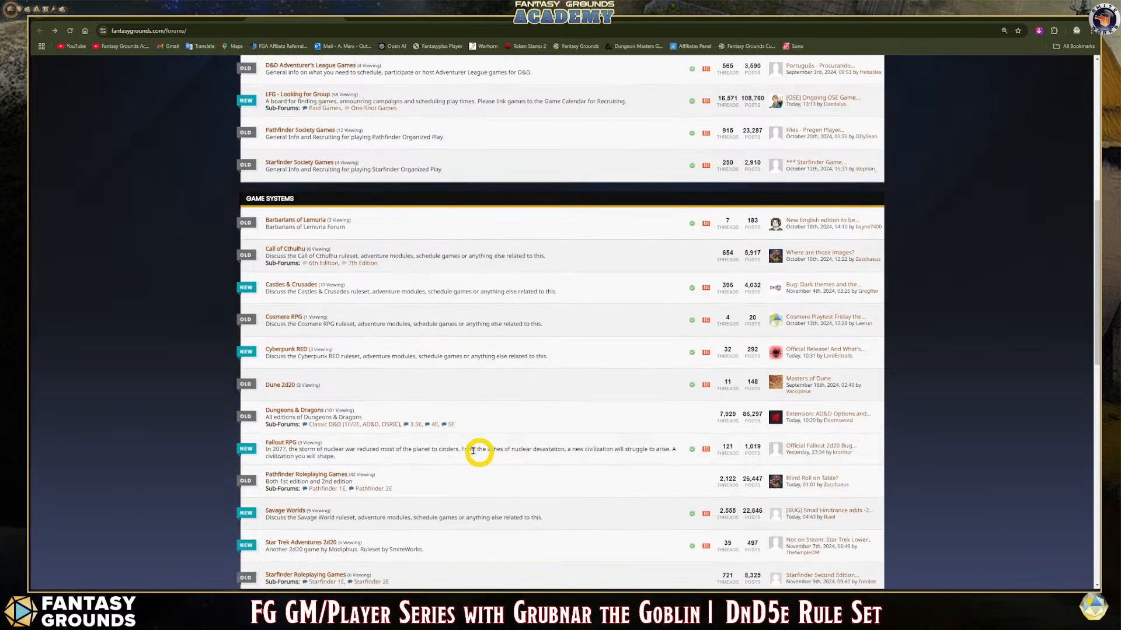
left_click(447, 430)
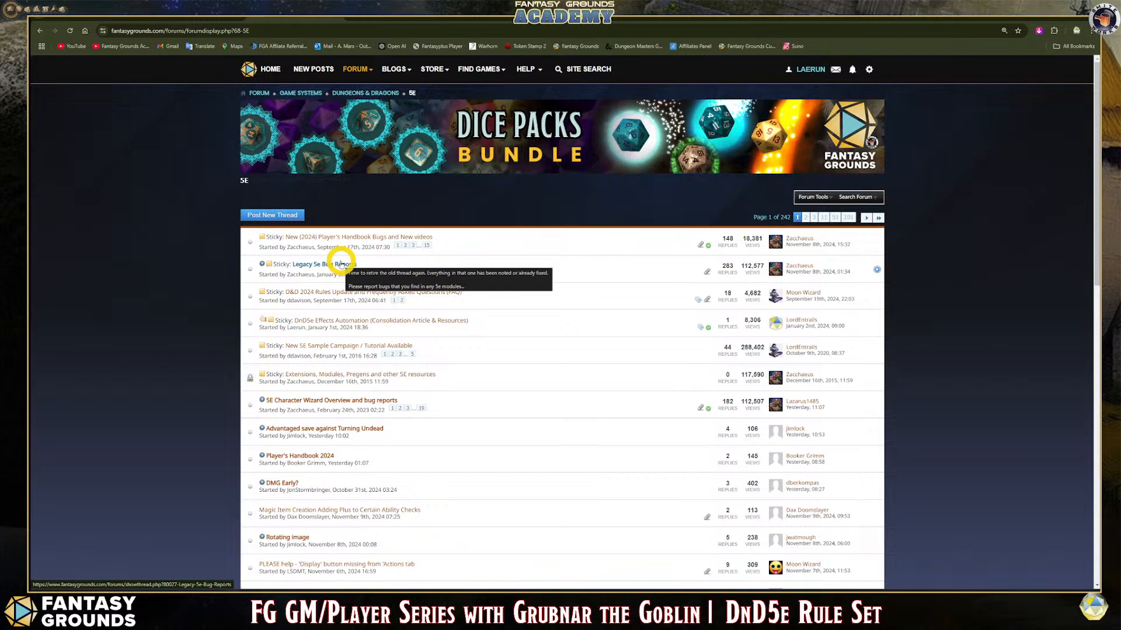
- Read the latest posts in the "5E Character Wizard Overview and bug reports" and "Legacy 5e Bug Reports" threads, returning to the 5E list
left_click(366, 402)
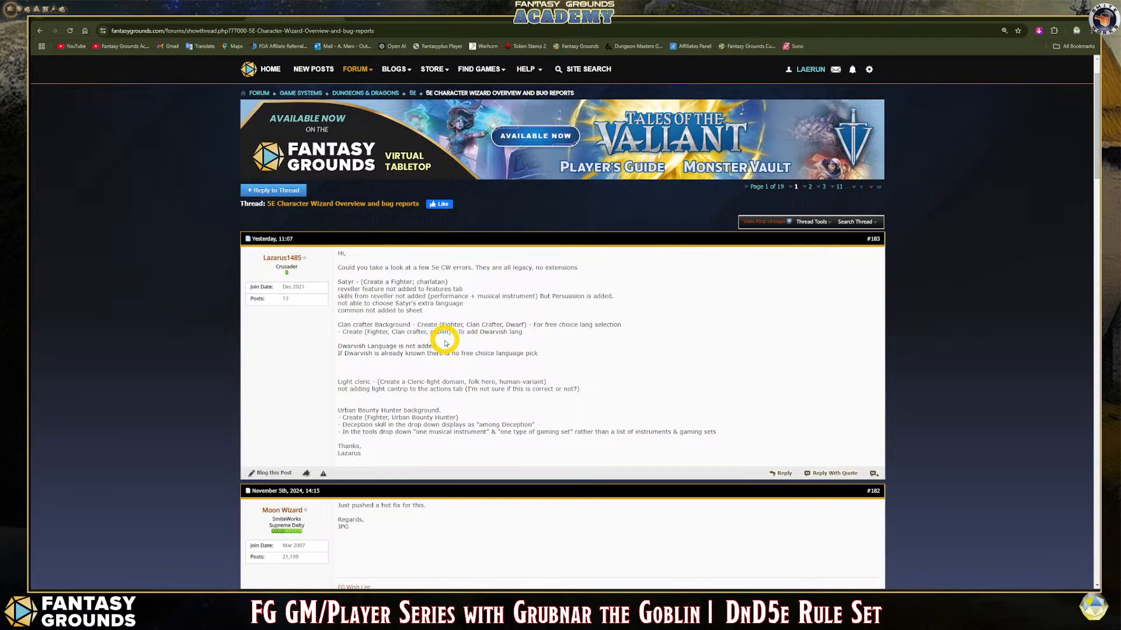
scroll(446, 342, "down", 1)
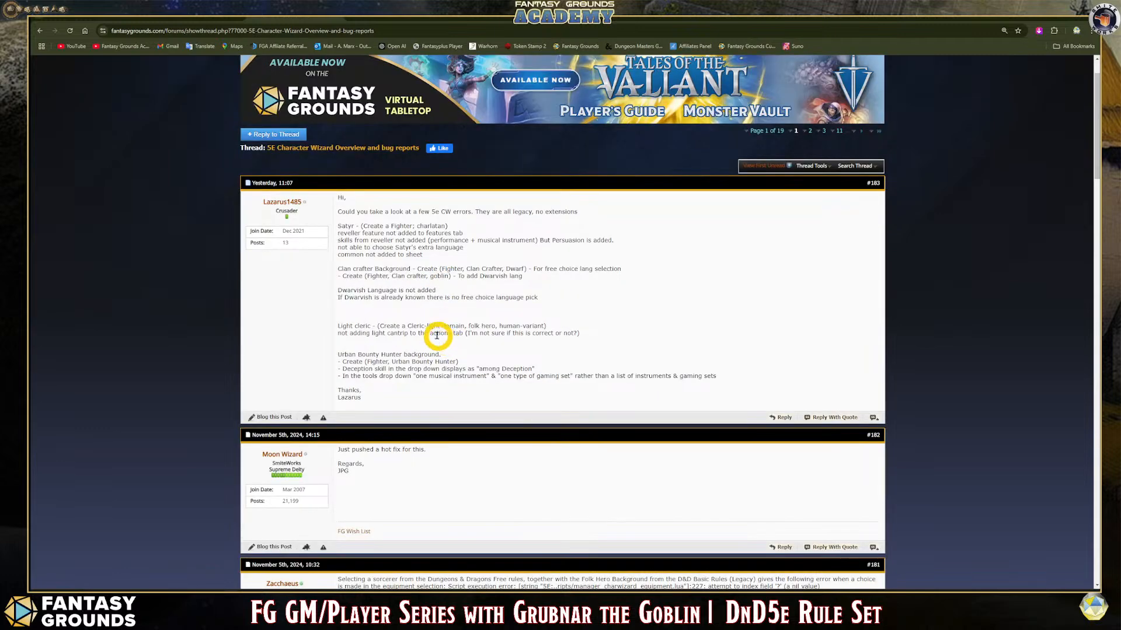
left_click(39, 30)
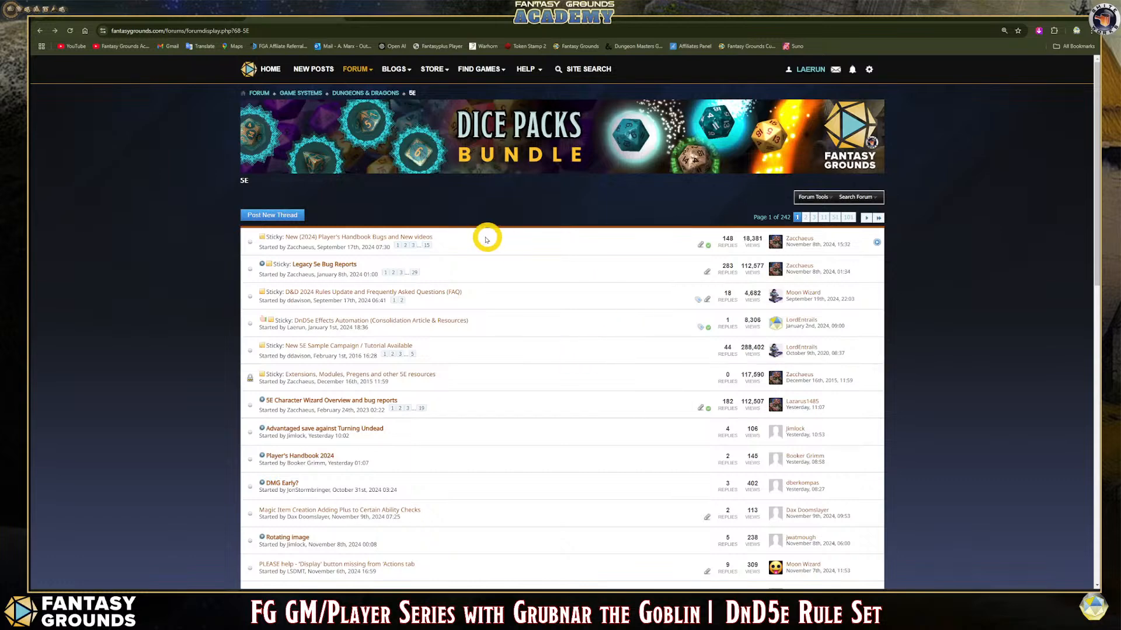
left_click(338, 264)
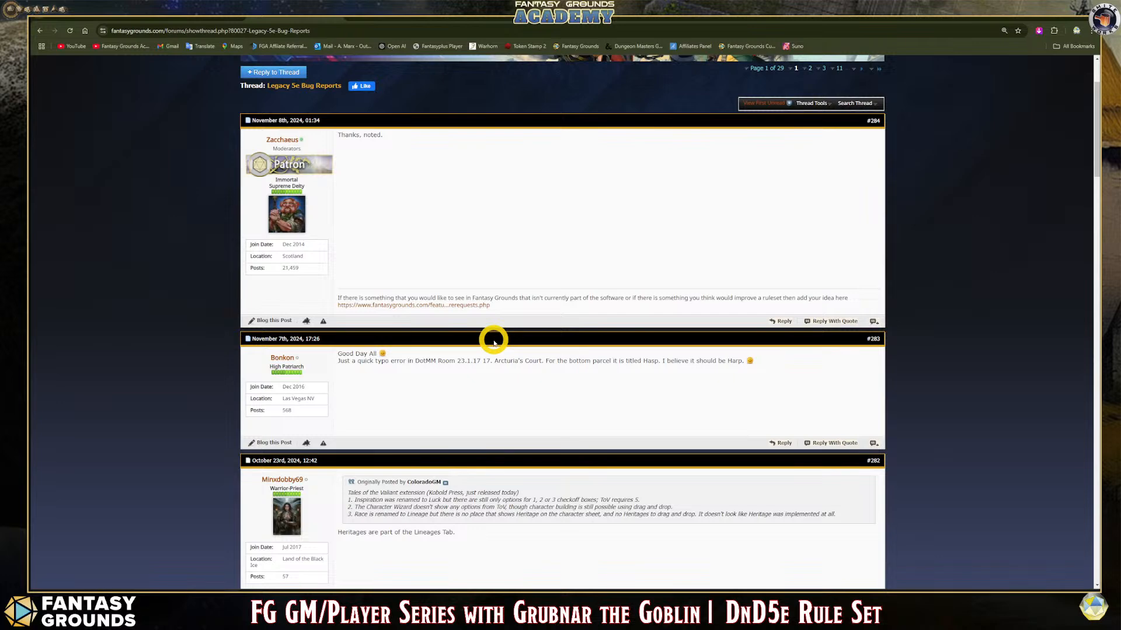
left_click(39, 30)
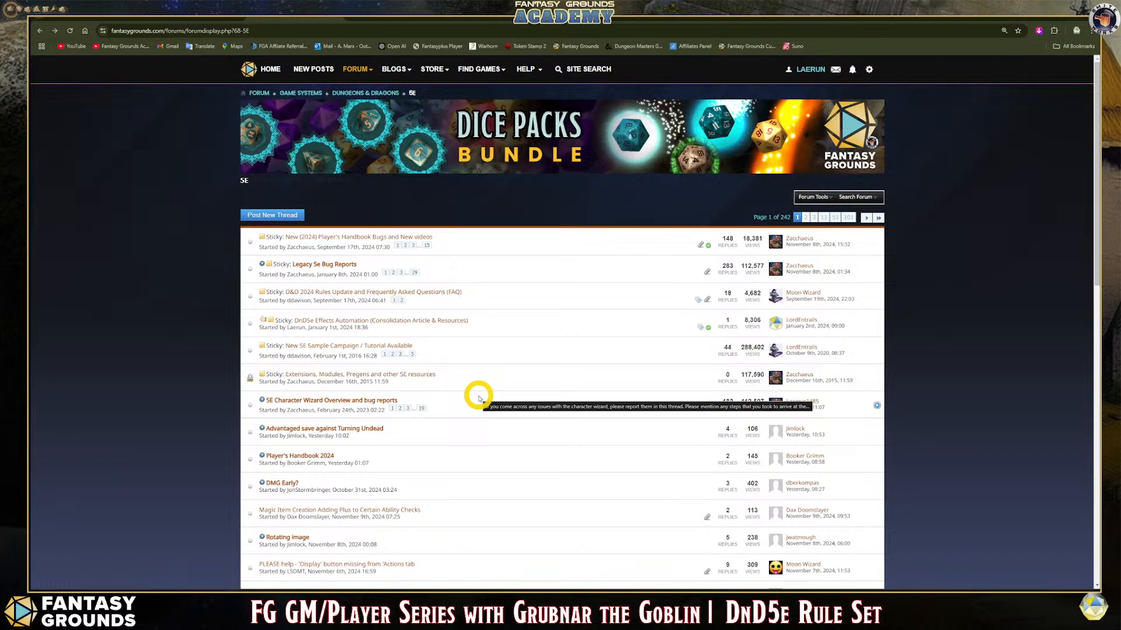
- Read the posts in the "Player's Handbook 2024" thread and return to the 5E thread list
left_click(313, 456)
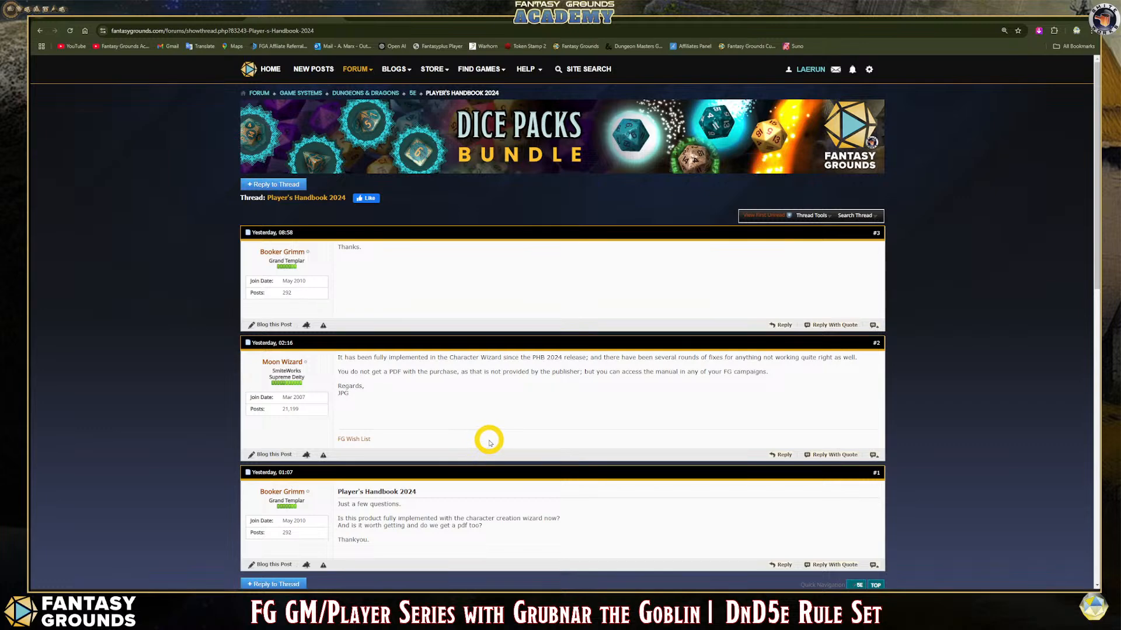
scroll(489, 441, "down", 1)
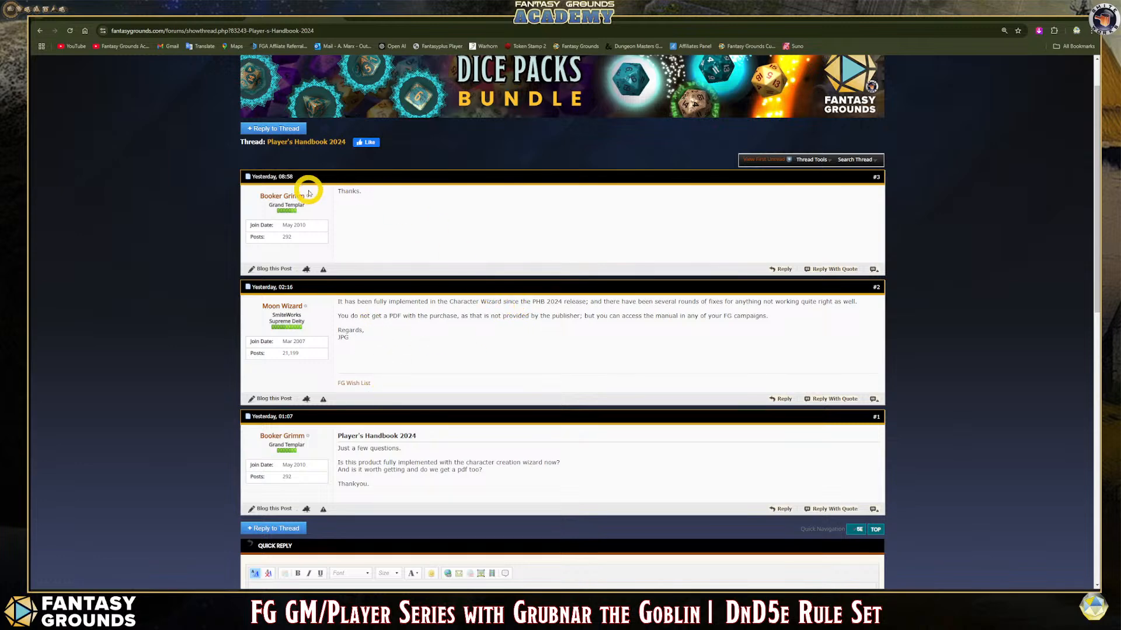
left_click(39, 31)
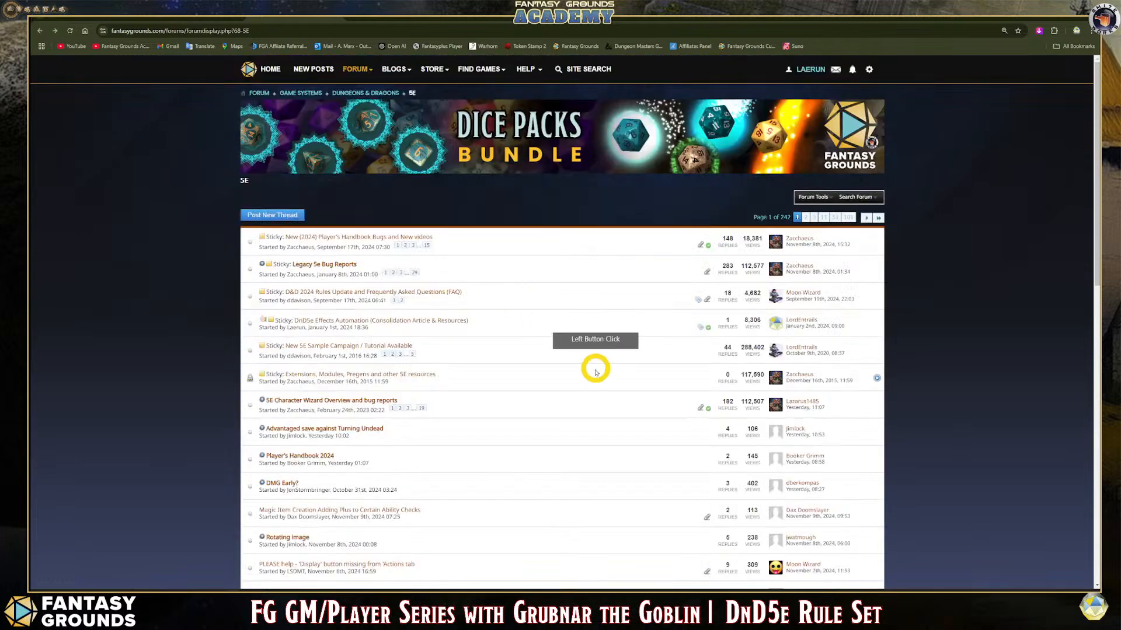
- View the latest posts in the "Advantaged save against Turning Undead" thread and return to the 5E thread list
scroll(528, 384, "down", 1)
scroll(528, 387, "down", 1)
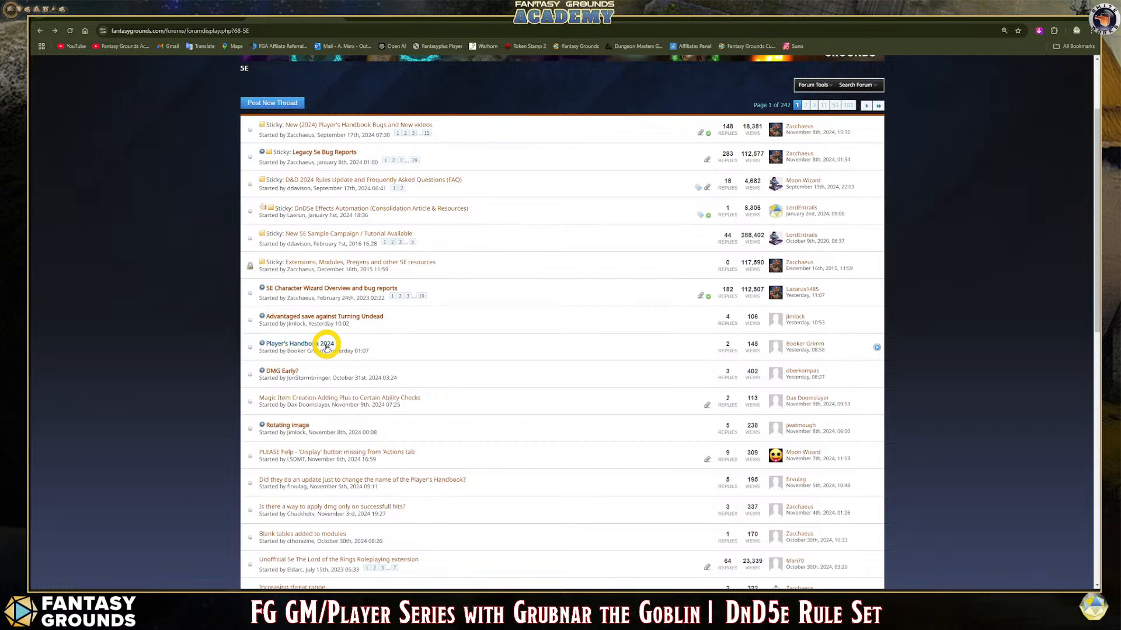
scroll(408, 366, "up", 1)
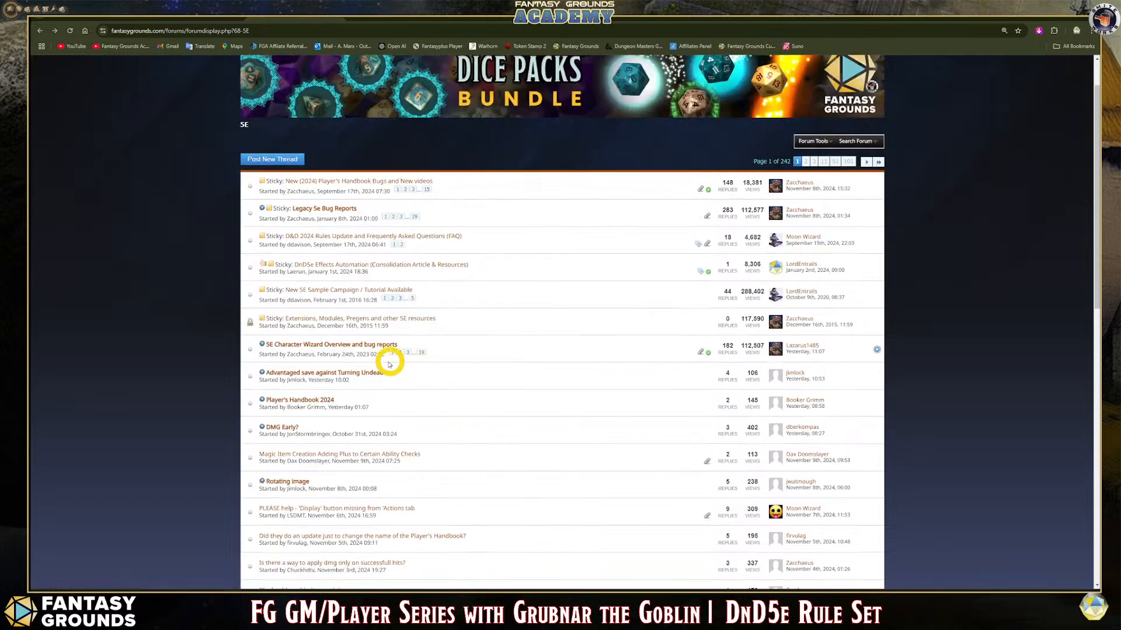
mouse_move(368, 377)
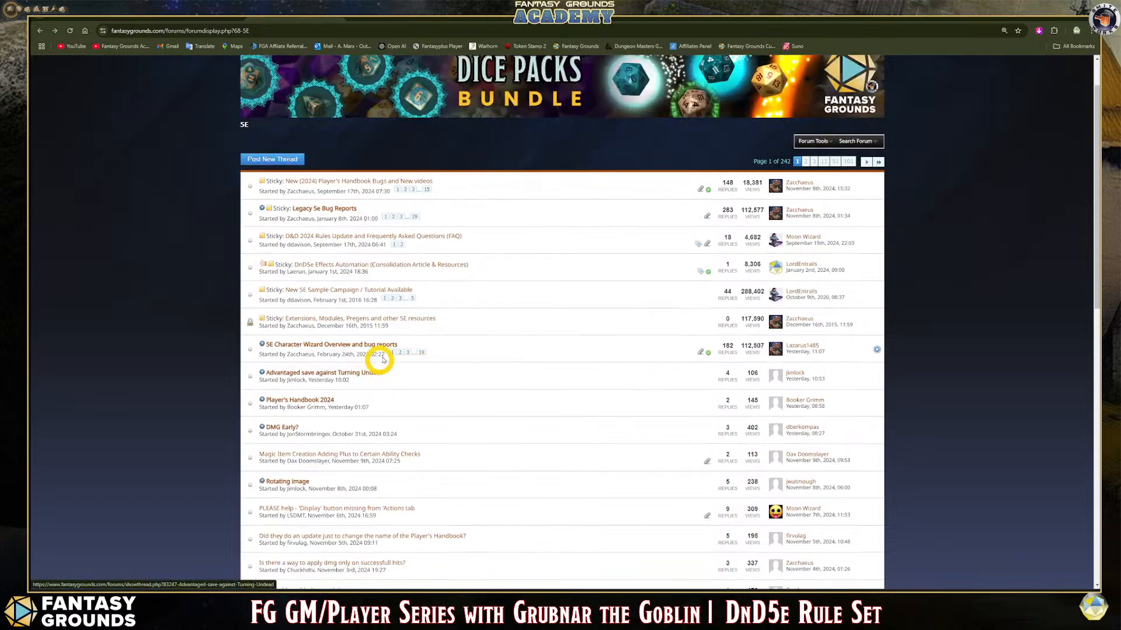
left_click(375, 376)
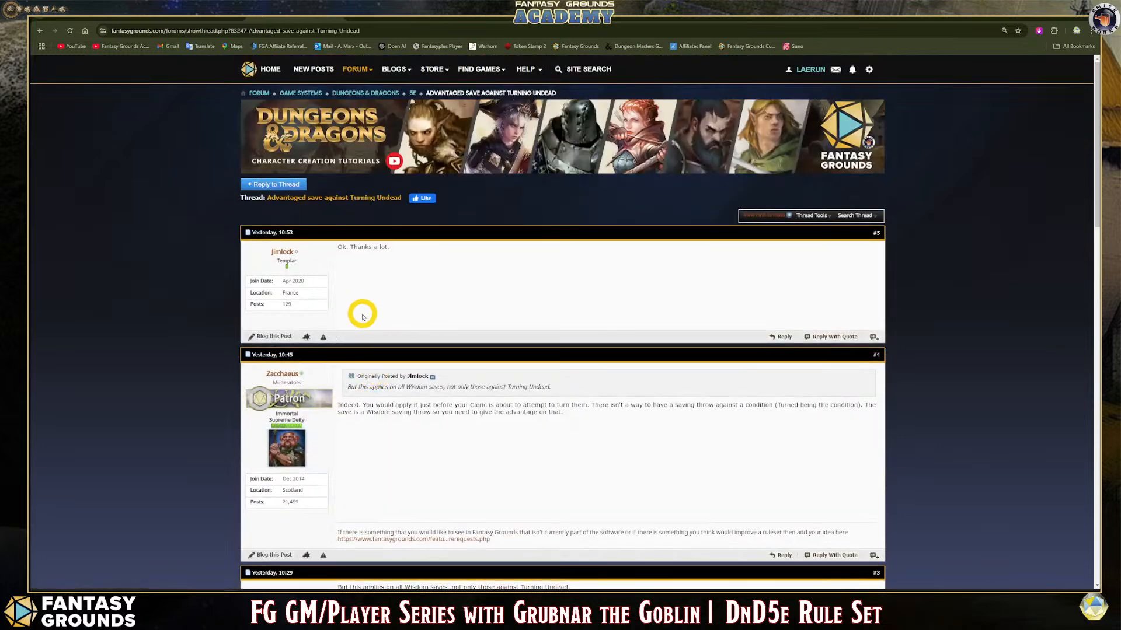
left_click(40, 31)
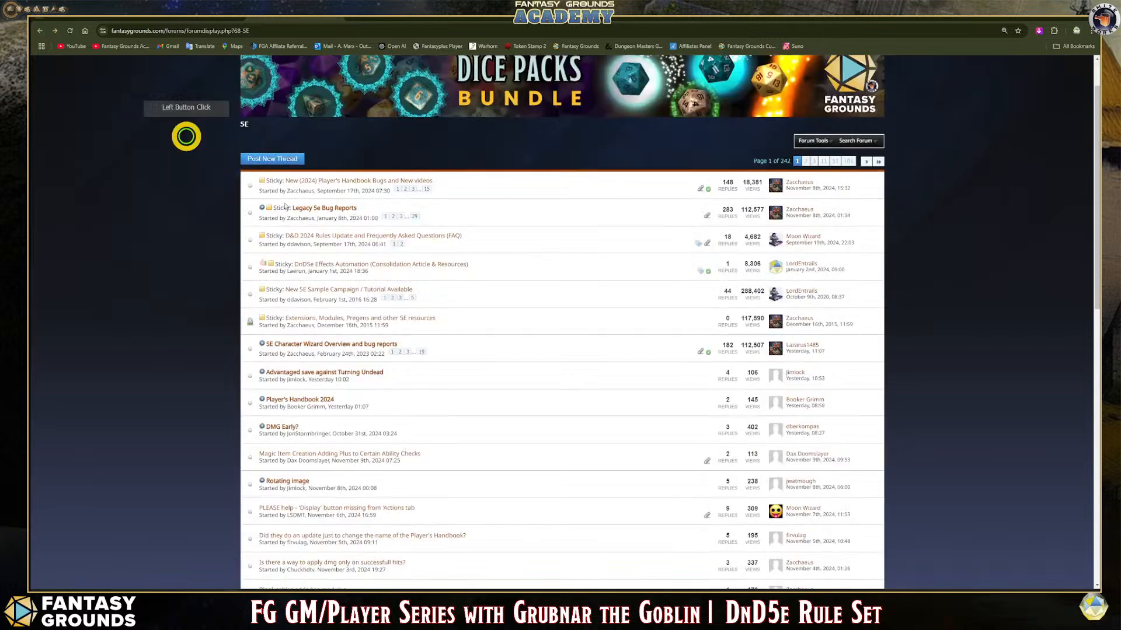
scroll(455, 357, "up", 1)
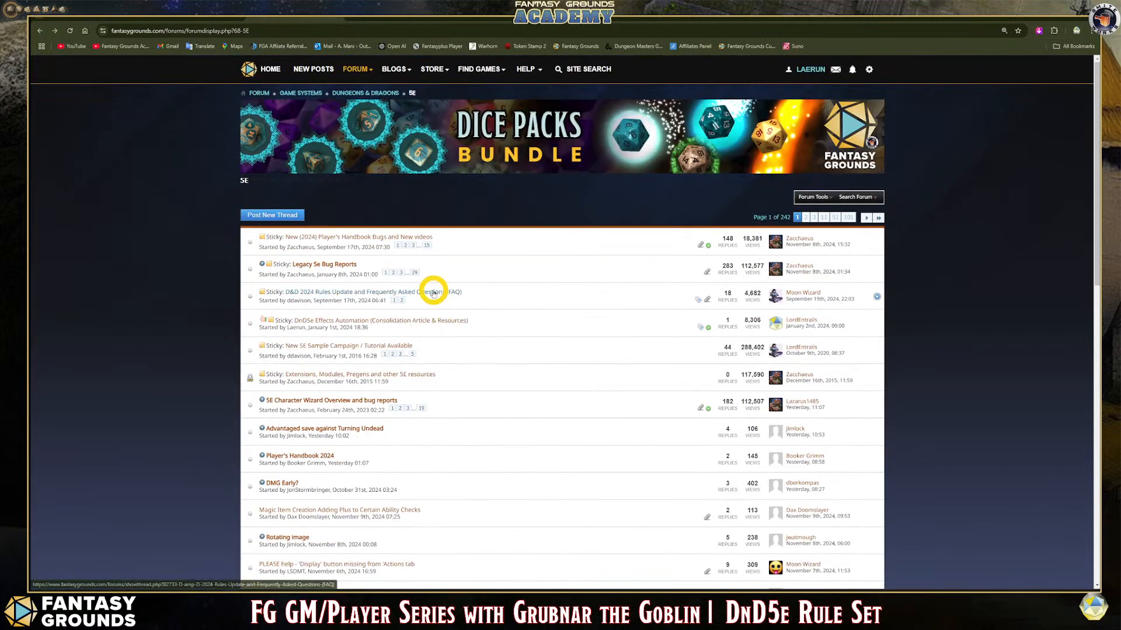
mouse_move(434, 294)
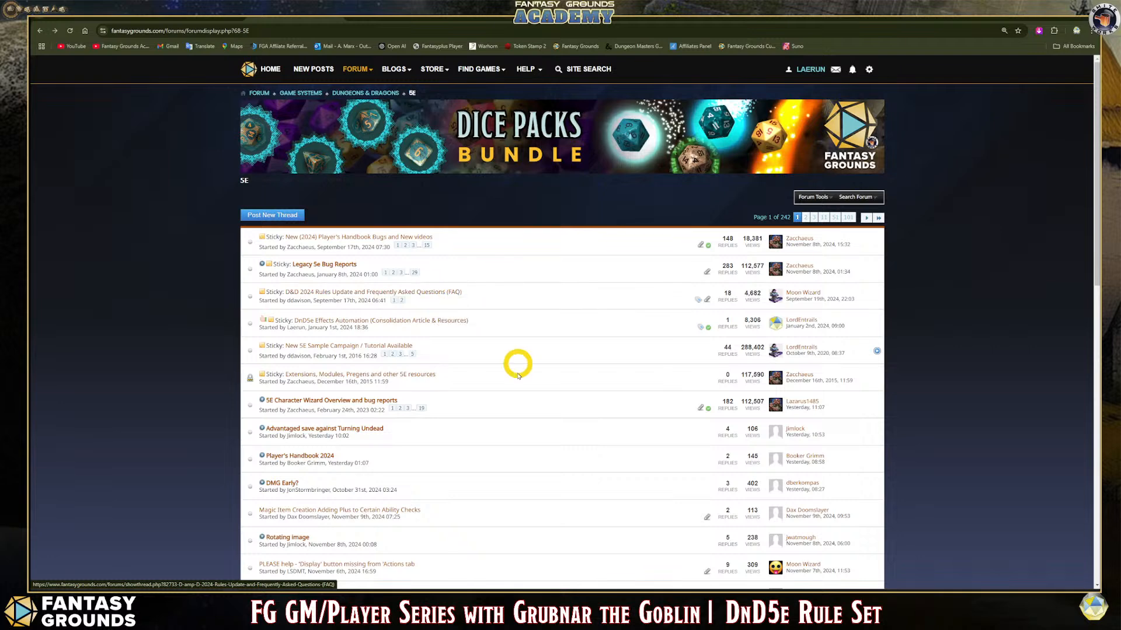
scroll(468, 382, "down", 1)
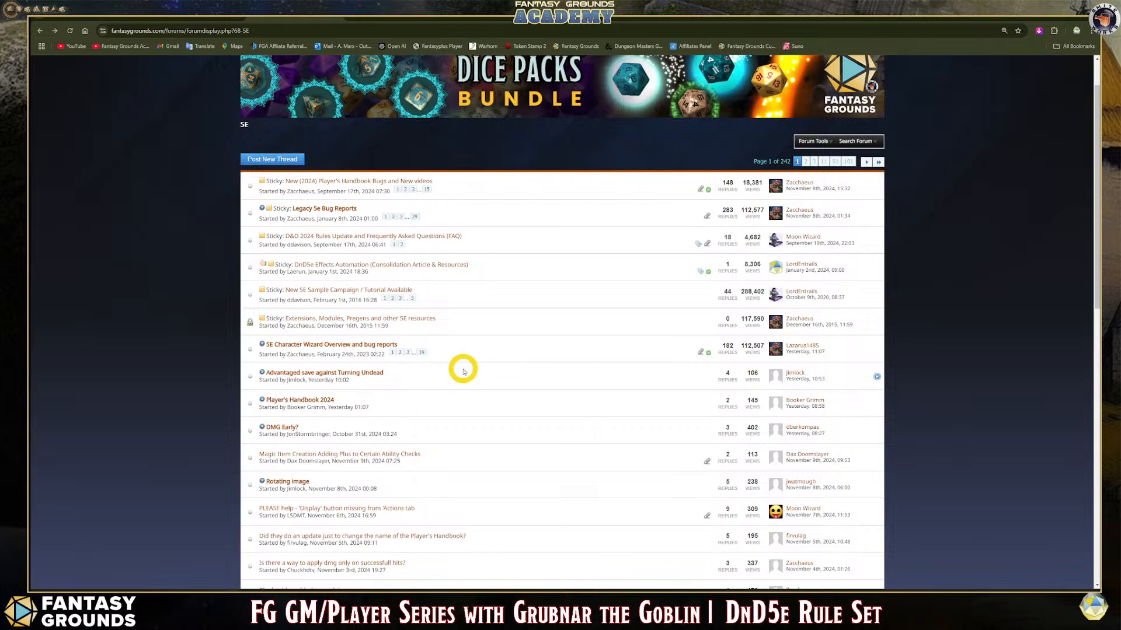
scroll(466, 376, "up", 1)
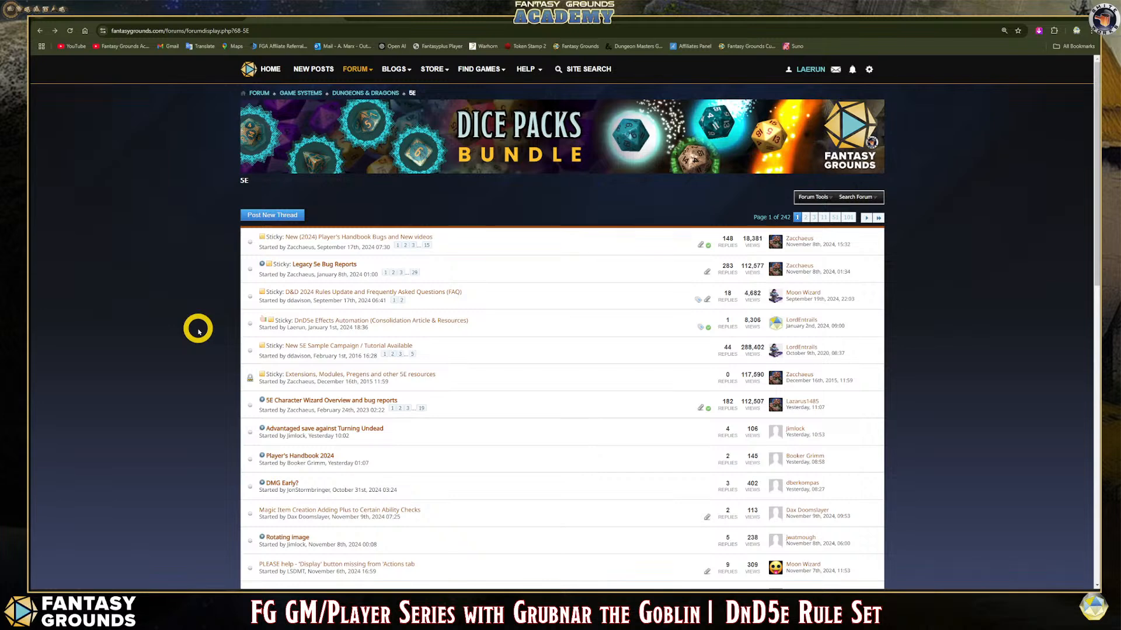
scroll(518, 409, "down", 3)
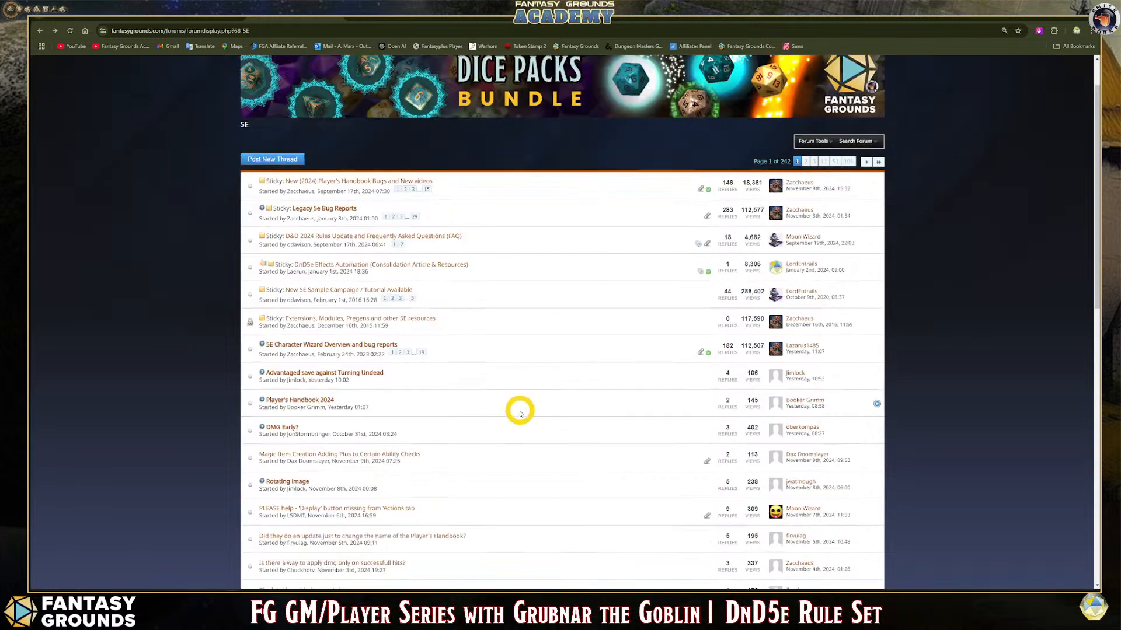
scroll(519, 410, "up", 3)
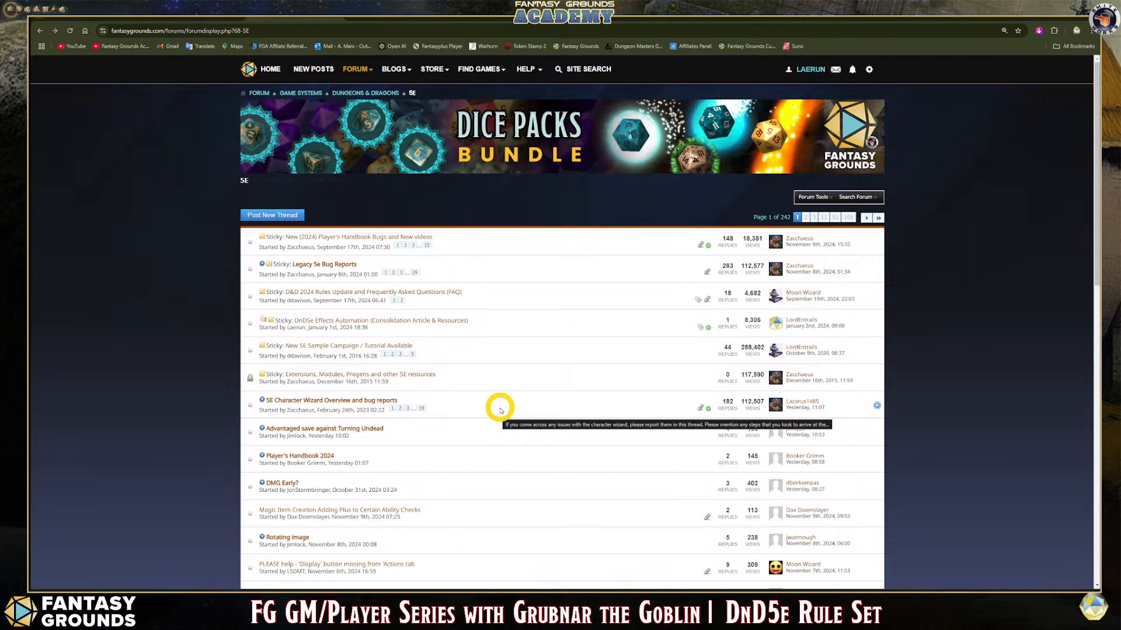
scroll(501, 411, "down", 1)
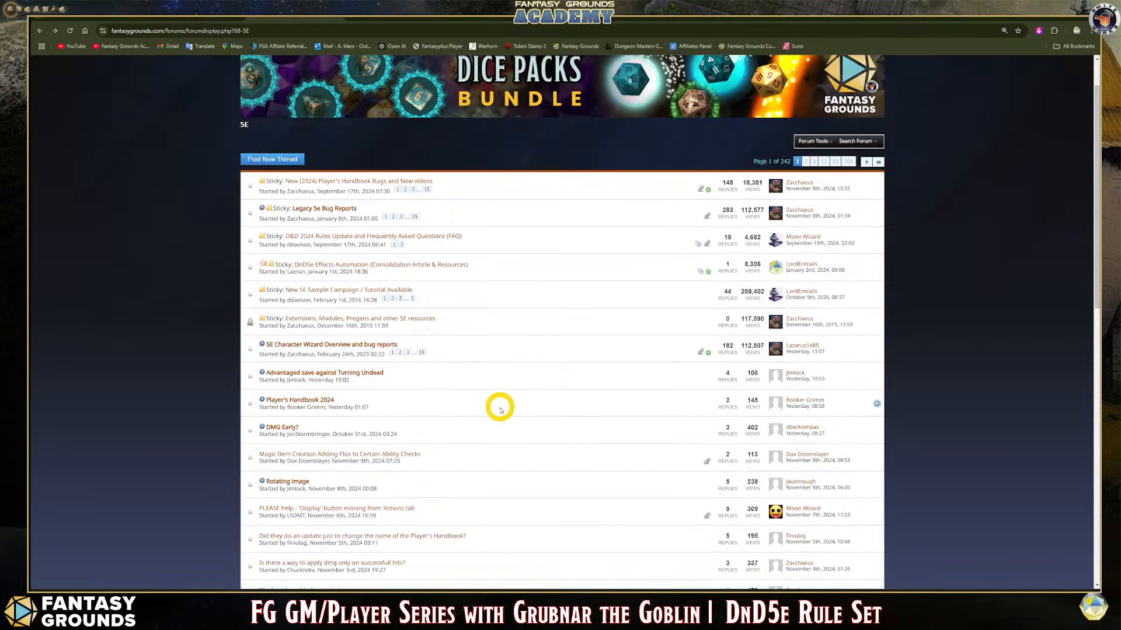
scroll(500, 410, "up", 1)
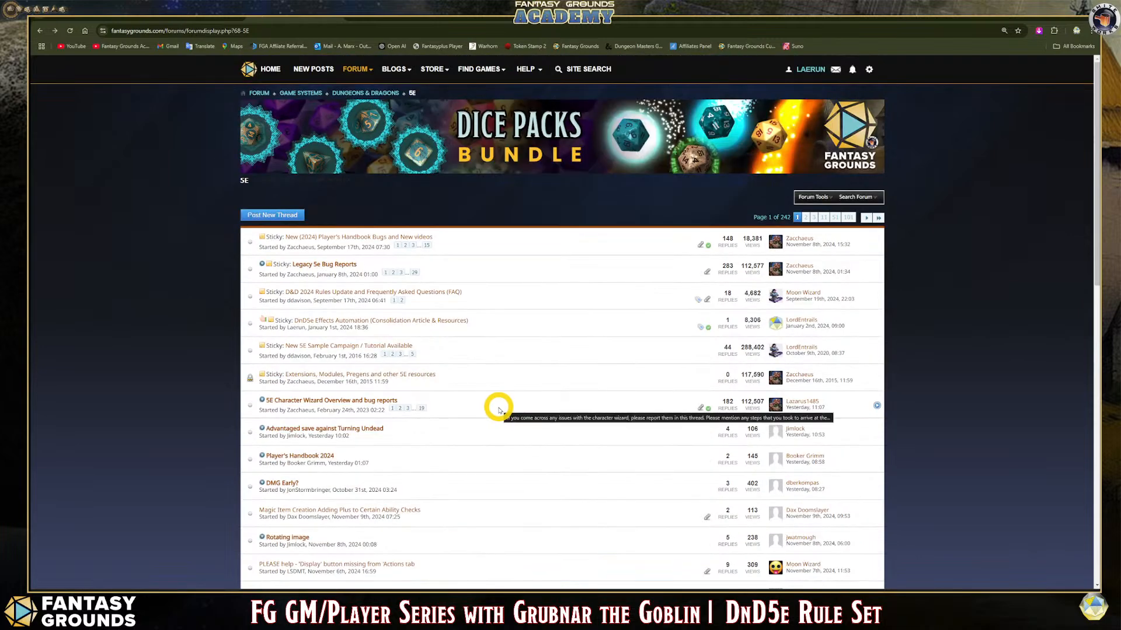